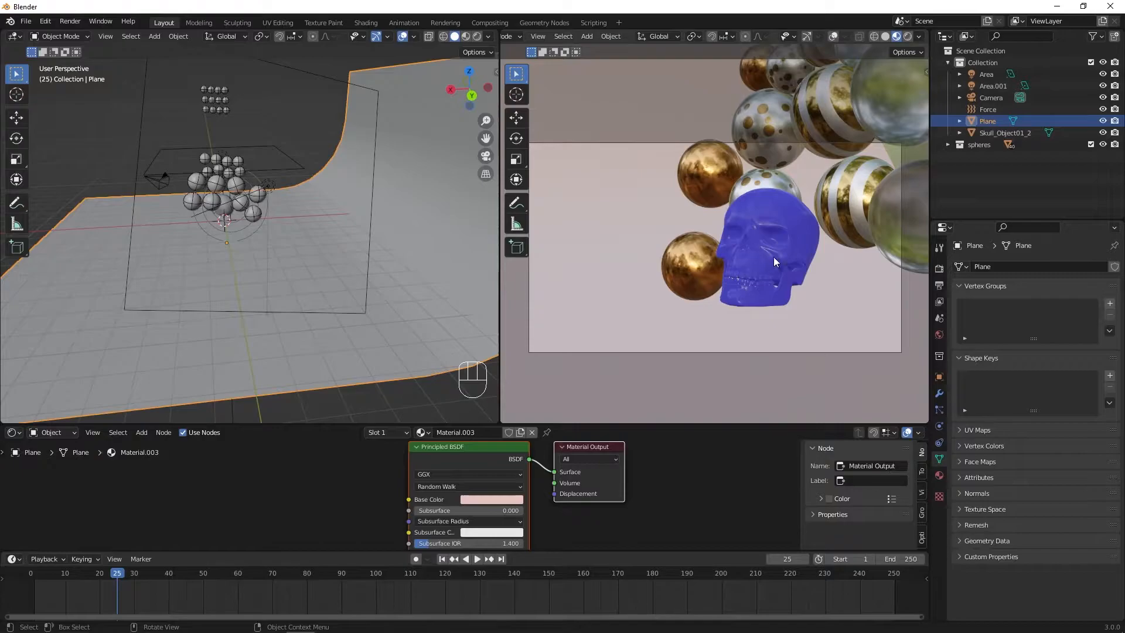
Play the finished skull and spheres animation from frame 25 to 131 and switch the camera viewport to rendered shading.
{"action": "middle_click_drag", "start_coordinate": [757, 264], "coordinate": [764, 266]}
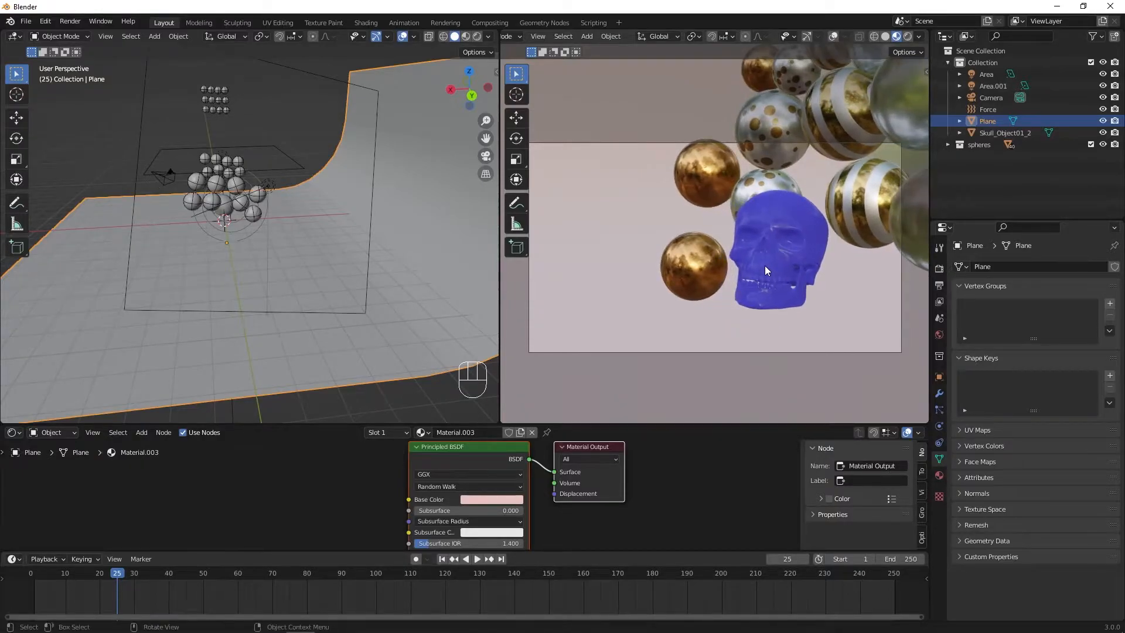
{"action": "middle_click_drag", "start_coordinate": [212, 258], "coordinate": [283, 139], "text": "ctrl"}
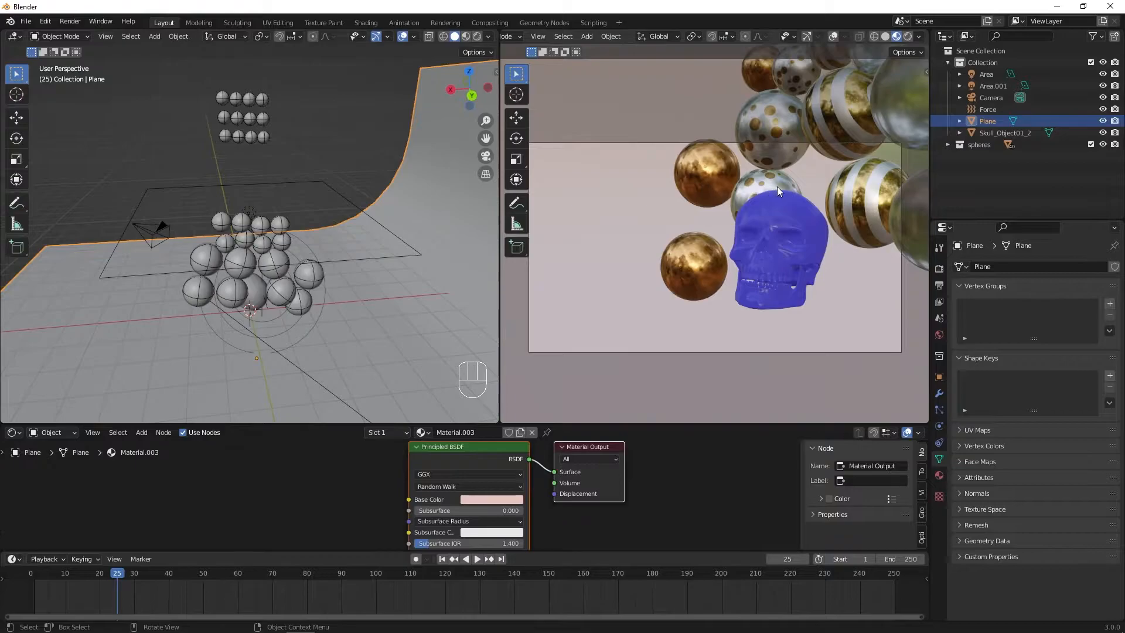
{"action": "middle_click_drag", "start_coordinate": [886, 198], "coordinate": [828, 236]}
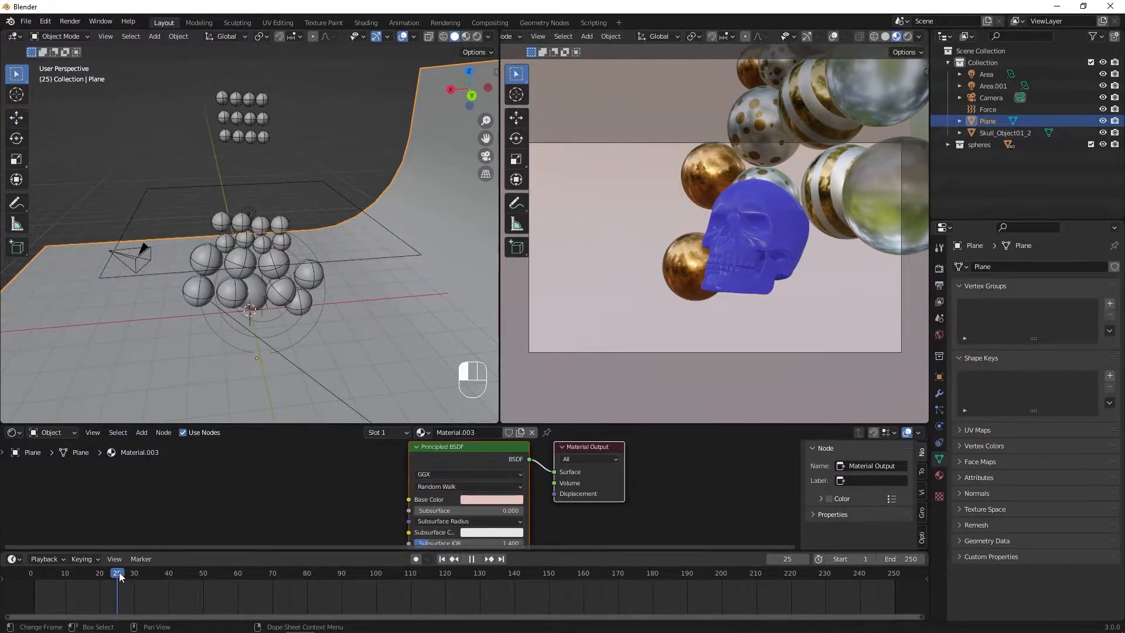
{"action": "key", "text": "space"}
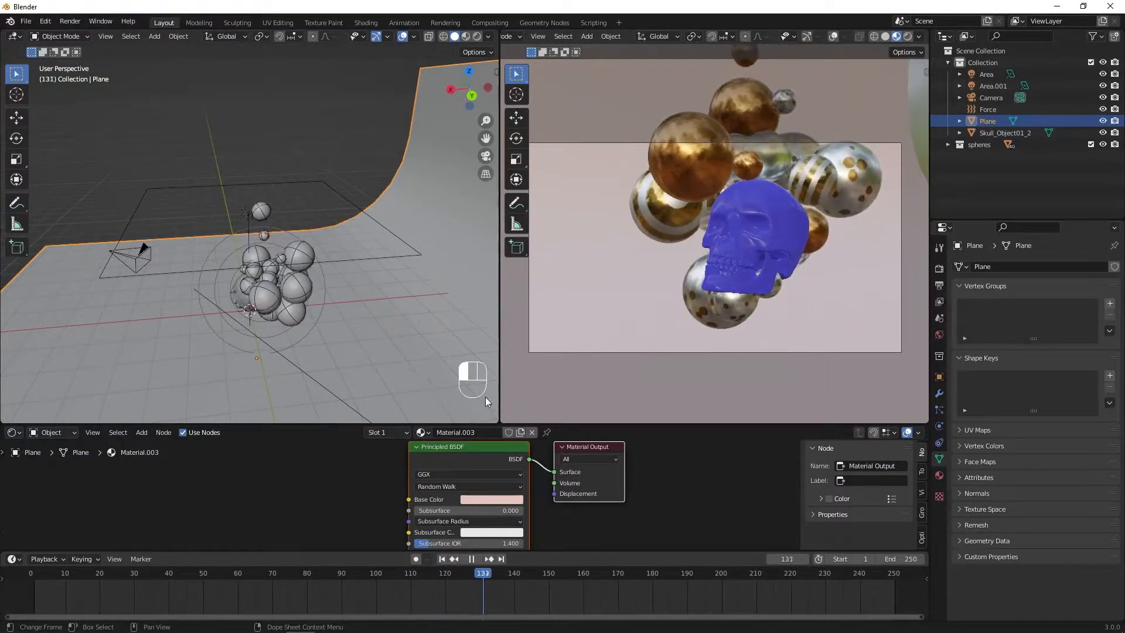
{"action": "key", "text": "space"}
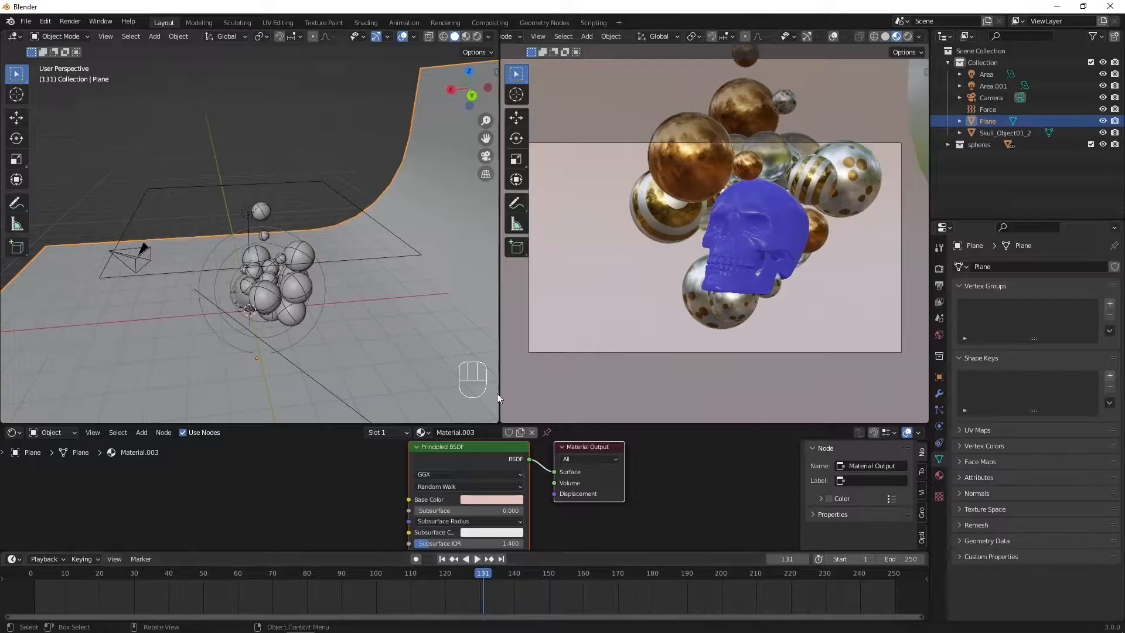
{"action": "left_click", "coordinate": [907, 36]}
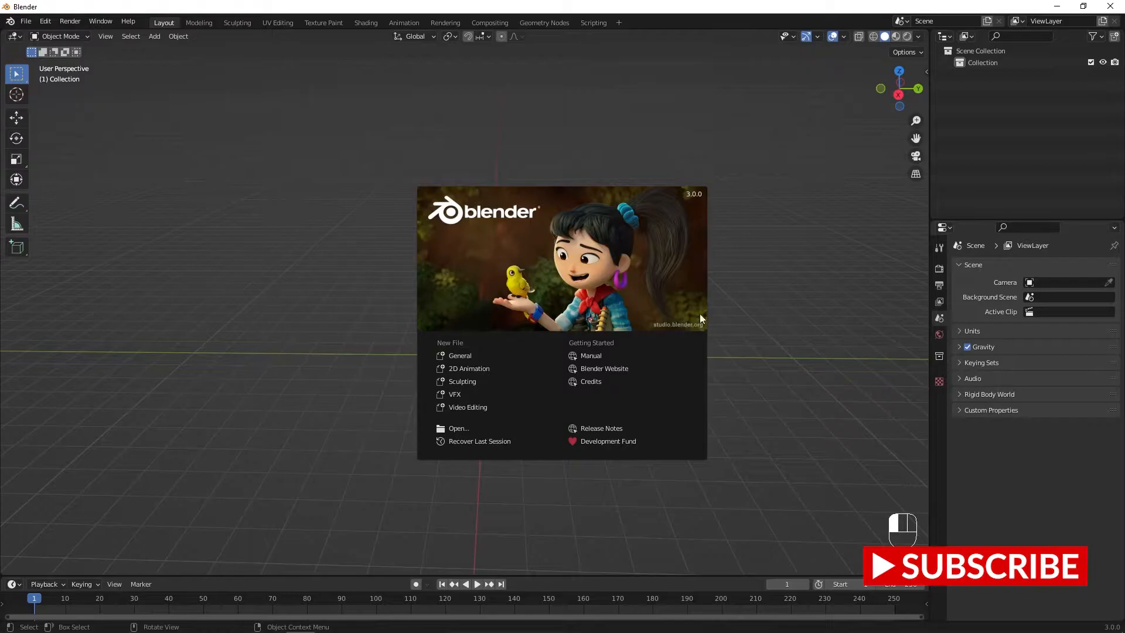
Start a new General file without saving the changes to untitled.blend.
{"action": "left_click", "coordinate": [454, 360]}
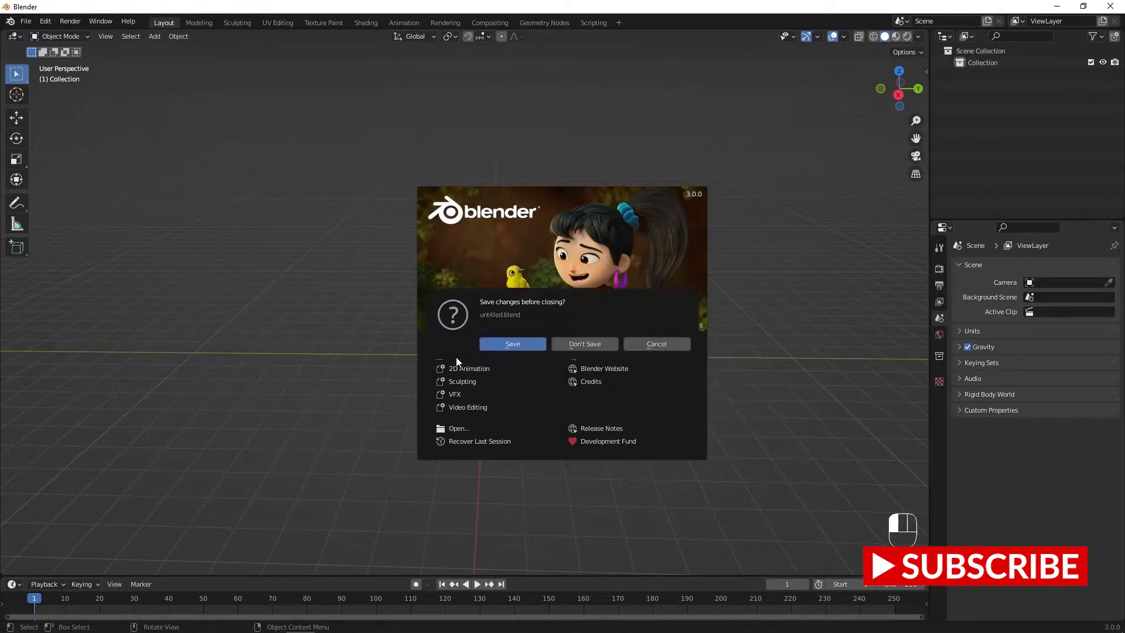
{"action": "left_click", "coordinate": [580, 344]}
{"action": "middle_click_drag", "start_coordinate": [486, 393], "coordinate": [466, 399]}
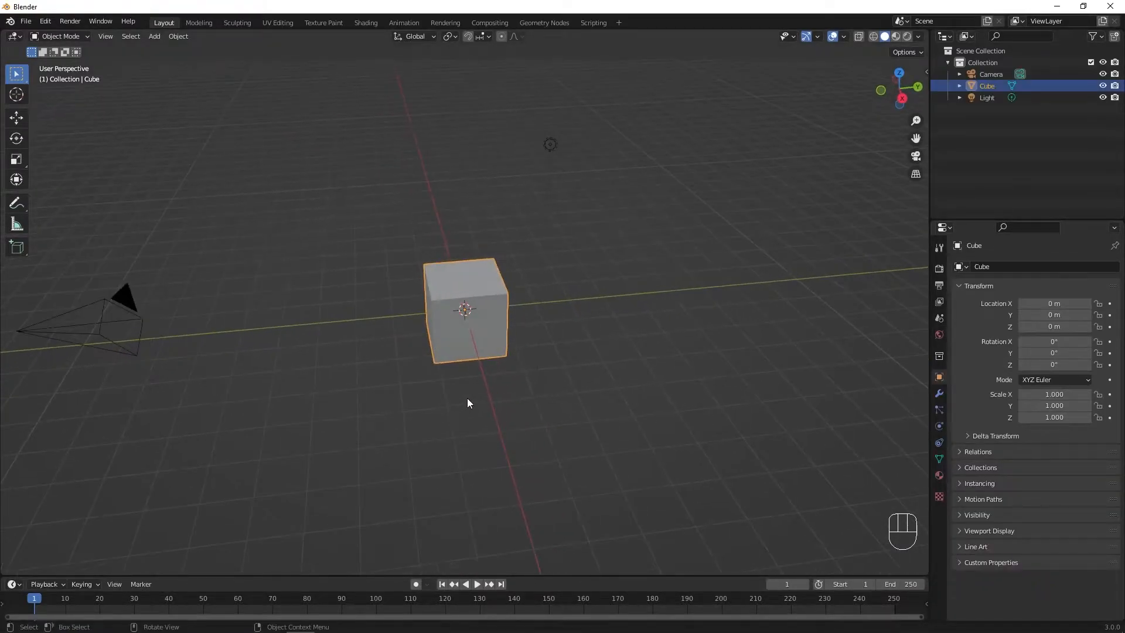
Delete the default camera, cube and light from the scene.
{"action": "scroll", "coordinate": [467, 399], "scroll_direction": "down", "scroll_amount": 3}
{"action": "left_click_drag", "start_coordinate": [190, 189], "coordinate": [654, 445]}
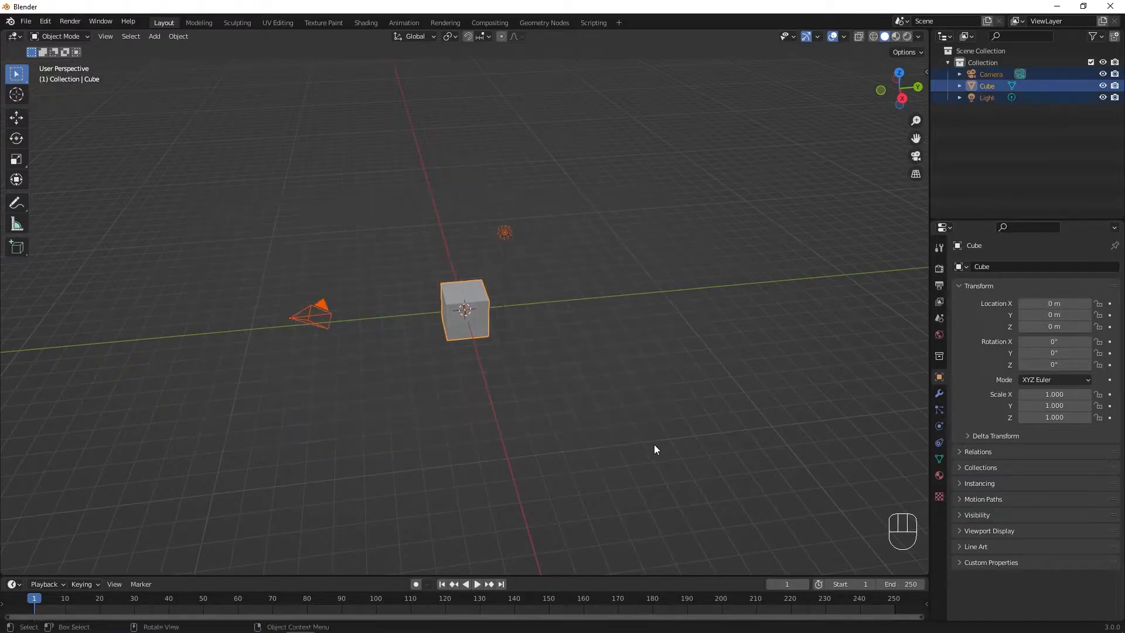
{"action": "key", "text": "x"}
{"action": "left_click", "coordinate": [409, 337]}
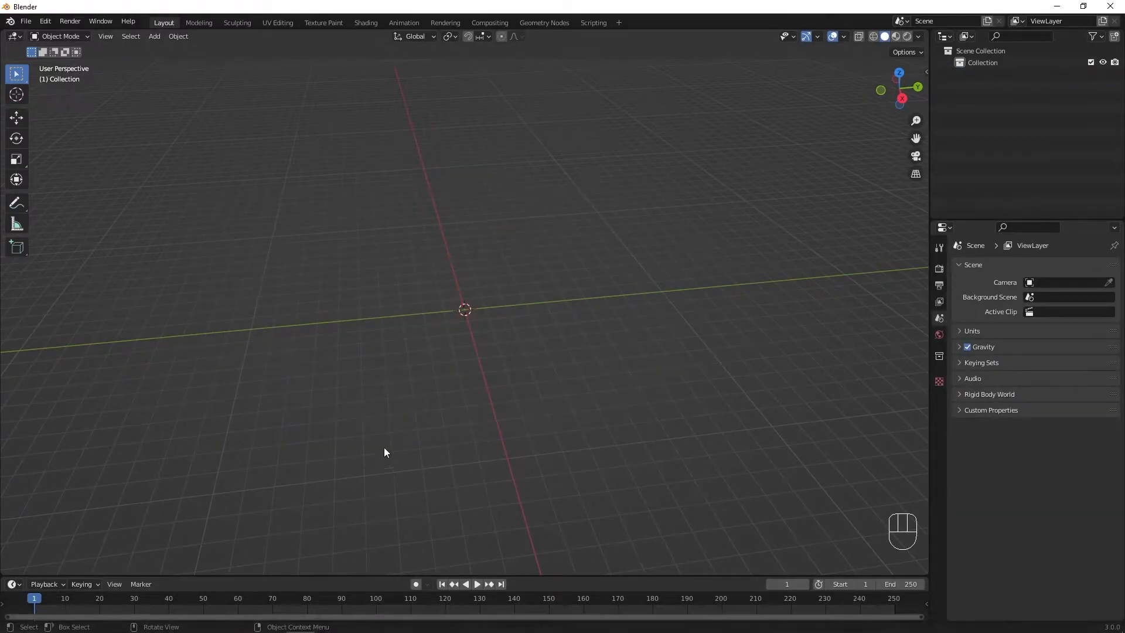
{"action": "middle_click_drag", "start_coordinate": [466, 331], "coordinate": [462, 325]}
Switch to Chrome, download 78-skull_scene_obj.zip from the Free3D skull page and open its download folder.
{"action": "mouse_move", "coordinate": [252, 629]}
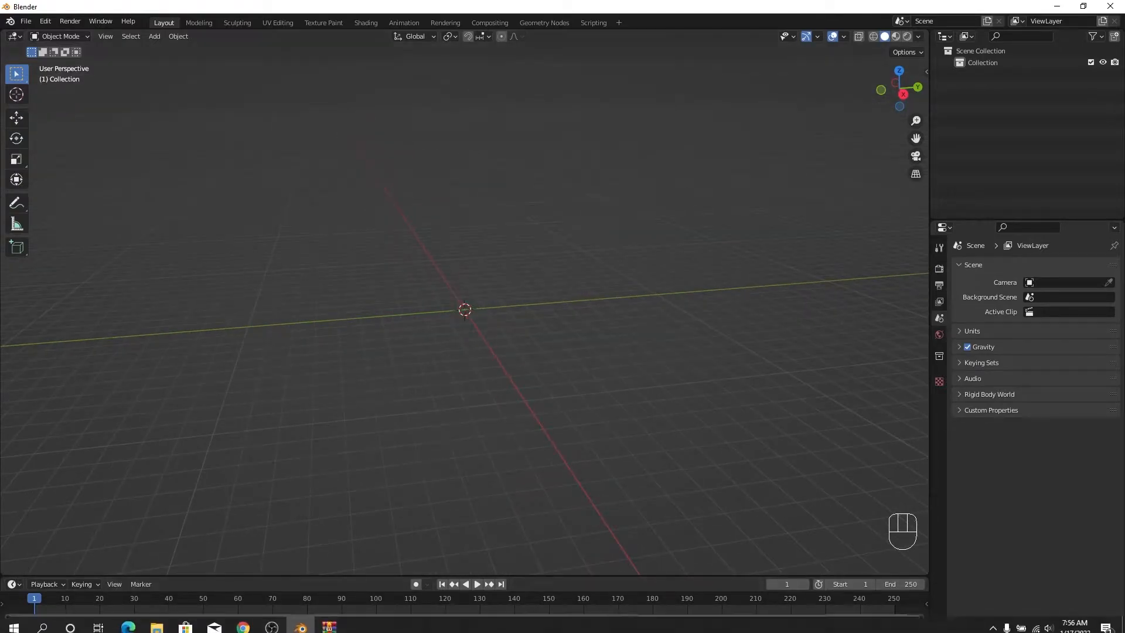
{"action": "left_click", "coordinate": [250, 630]}
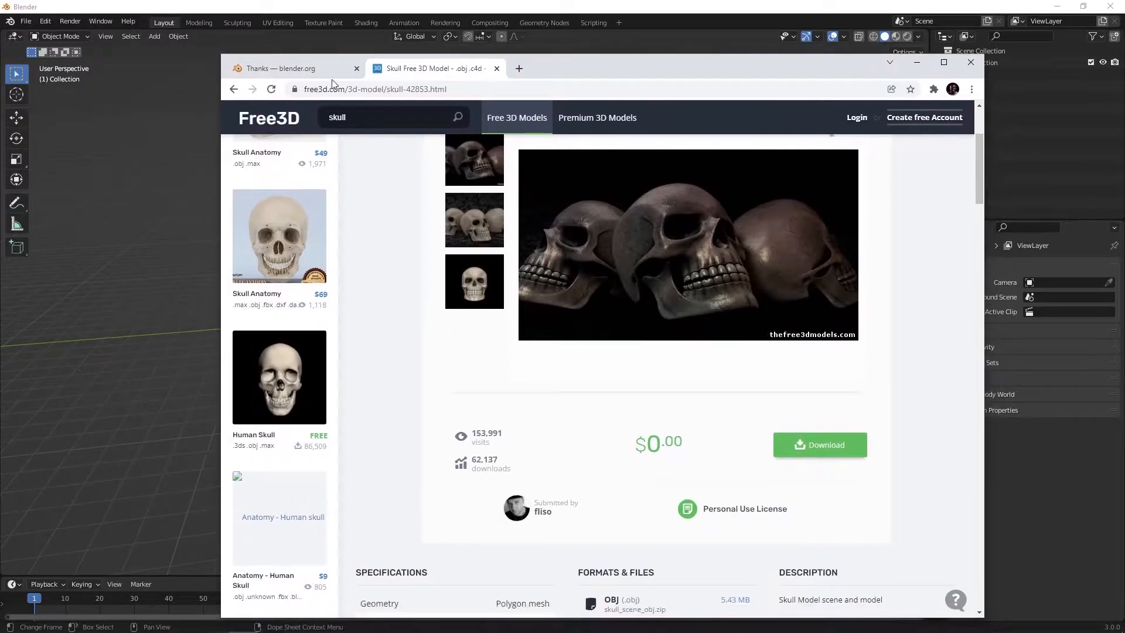
{"action": "left_click", "coordinate": [292, 95]}
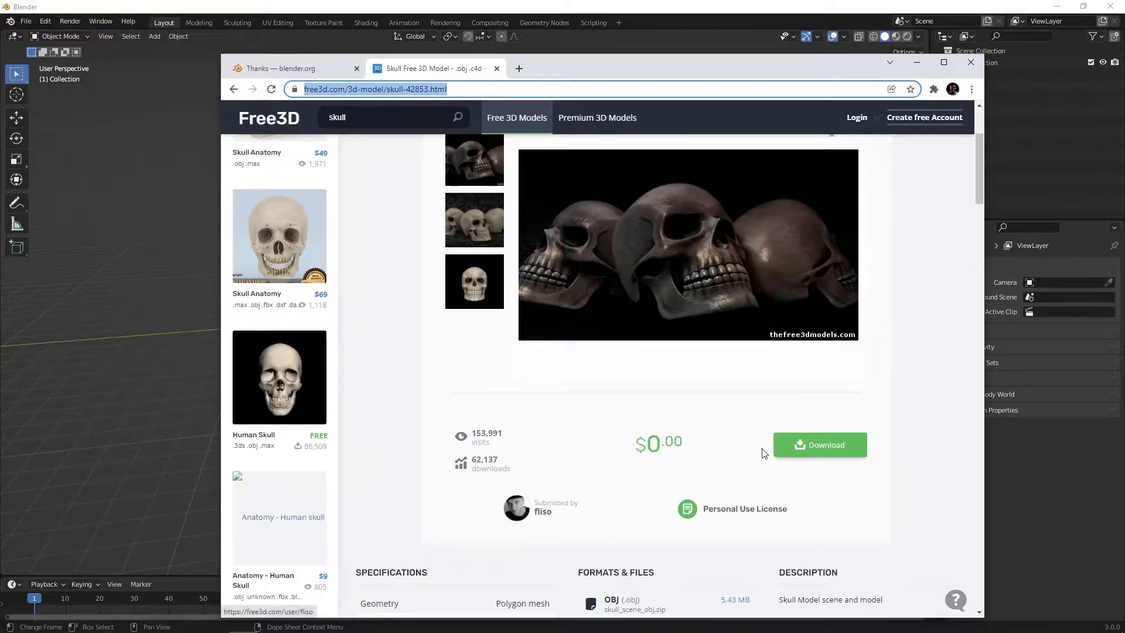
{"action": "left_click", "coordinate": [796, 442]}
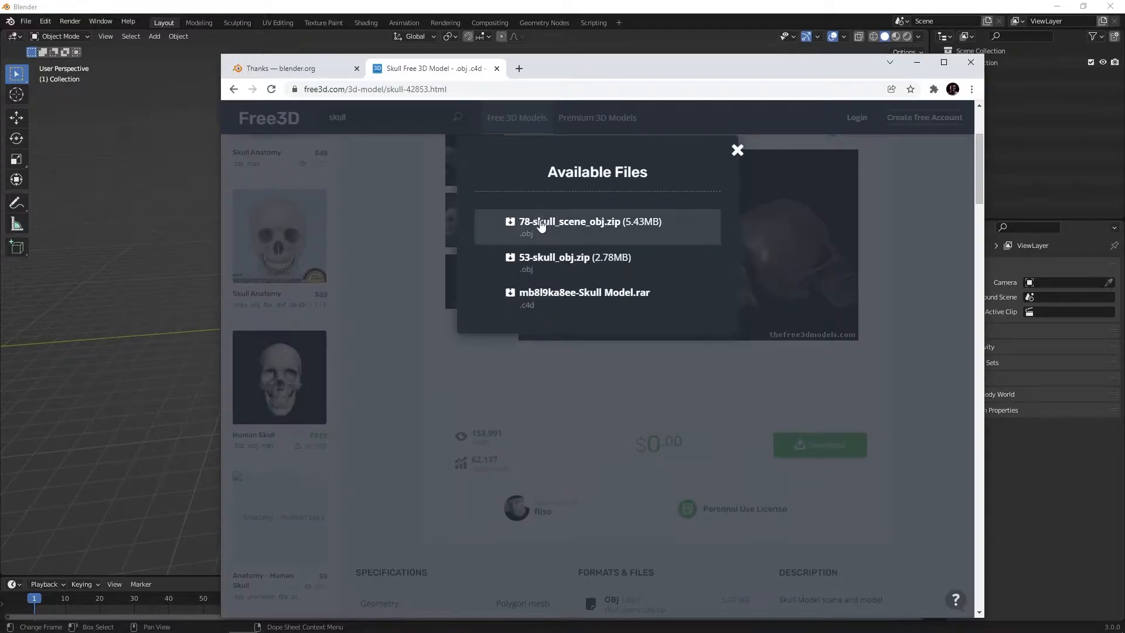
{"action": "left_click", "coordinate": [546, 231]}
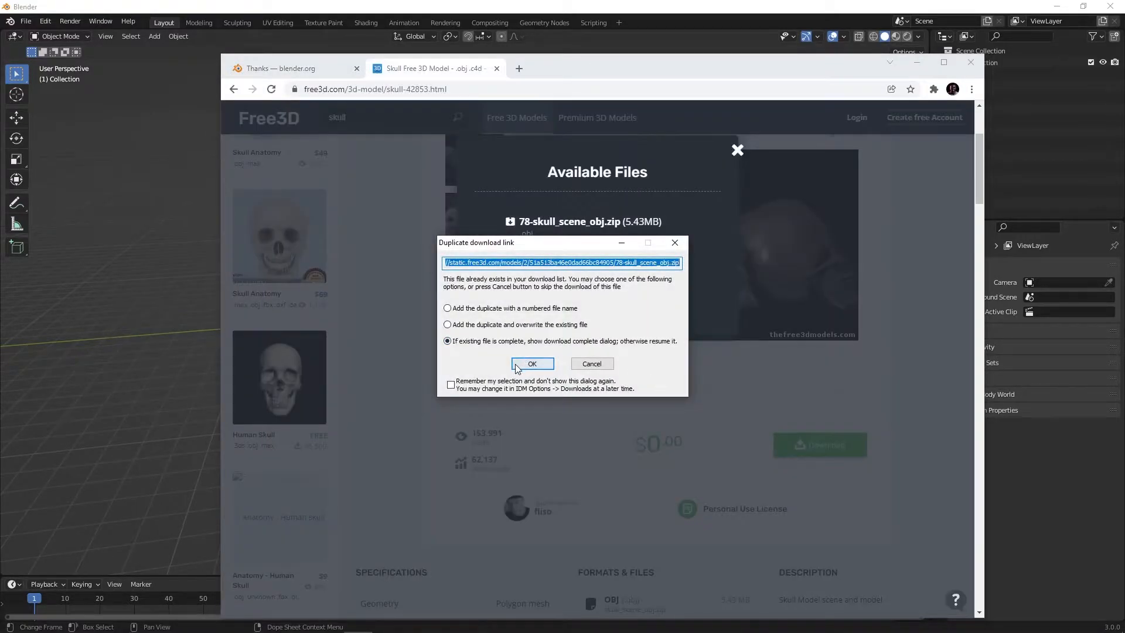
{"action": "left_click", "coordinate": [528, 360]}
{"action": "left_click", "coordinate": [583, 358]}
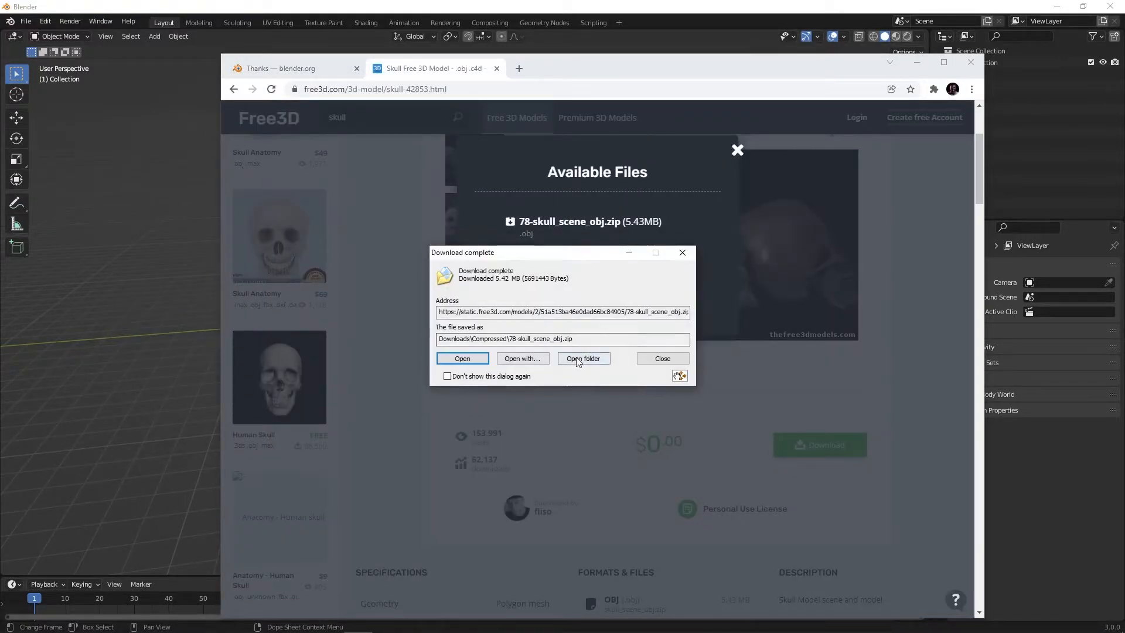
Extract the tex folder, Skull_scene.mtl and Skull_scene.obj from the downloaded archive into the desktop skull folder, replacing existing files.
{"action": "left_click", "coordinate": [1057, 6]}
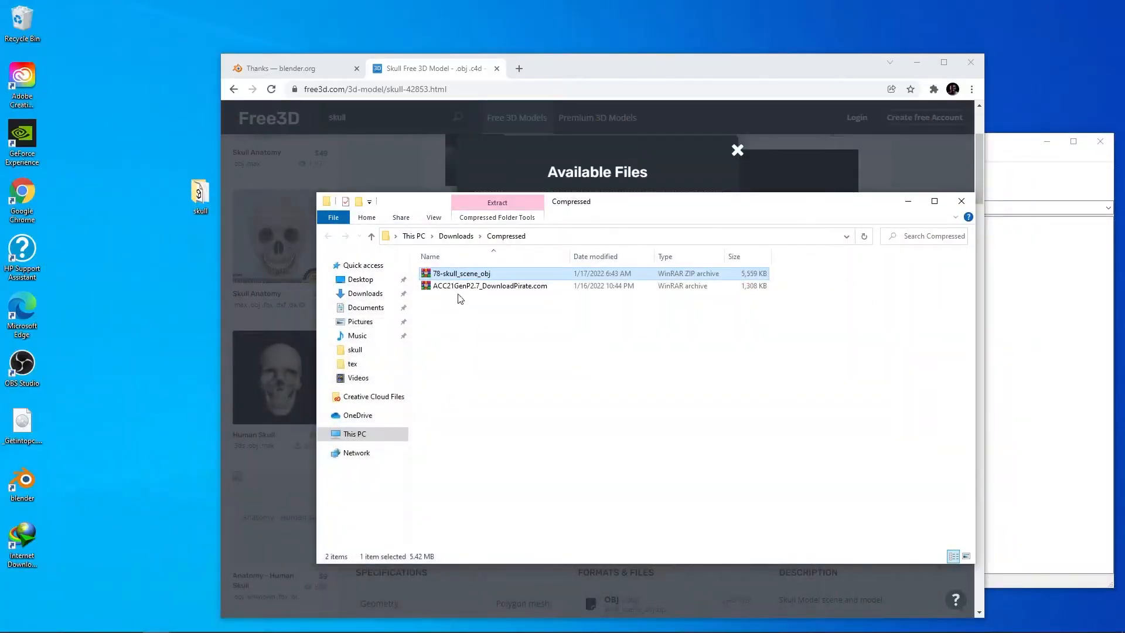
{"action": "double_click", "coordinate": [447, 274]}
{"action": "left_click_drag", "start_coordinate": [342, 291], "coordinate": [200, 193]}
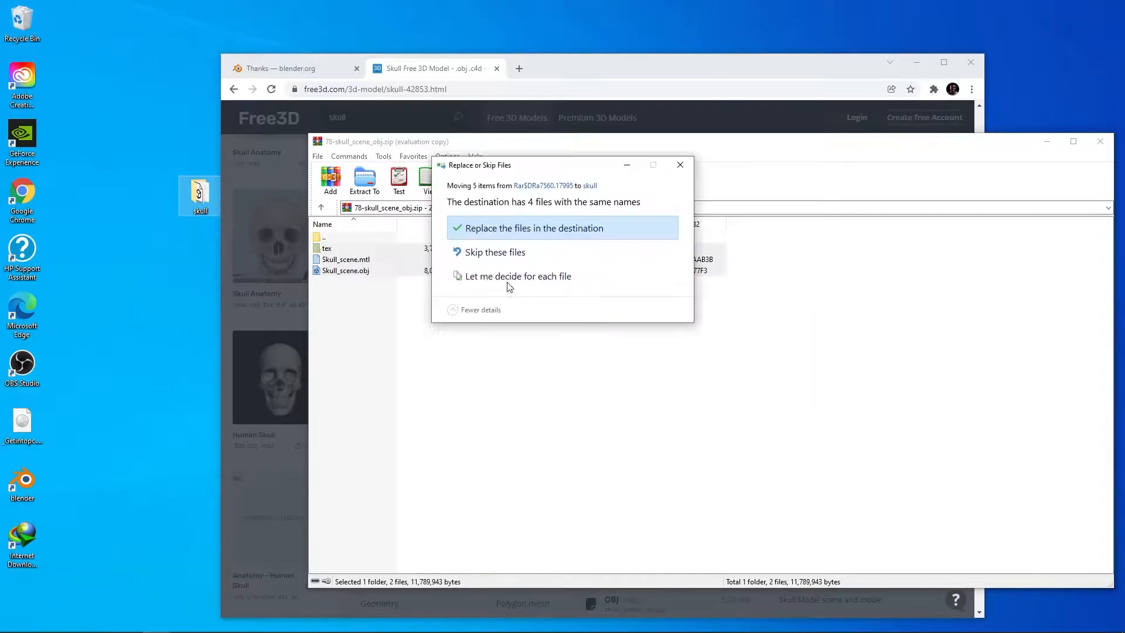
{"action": "left_click", "coordinate": [519, 237]}
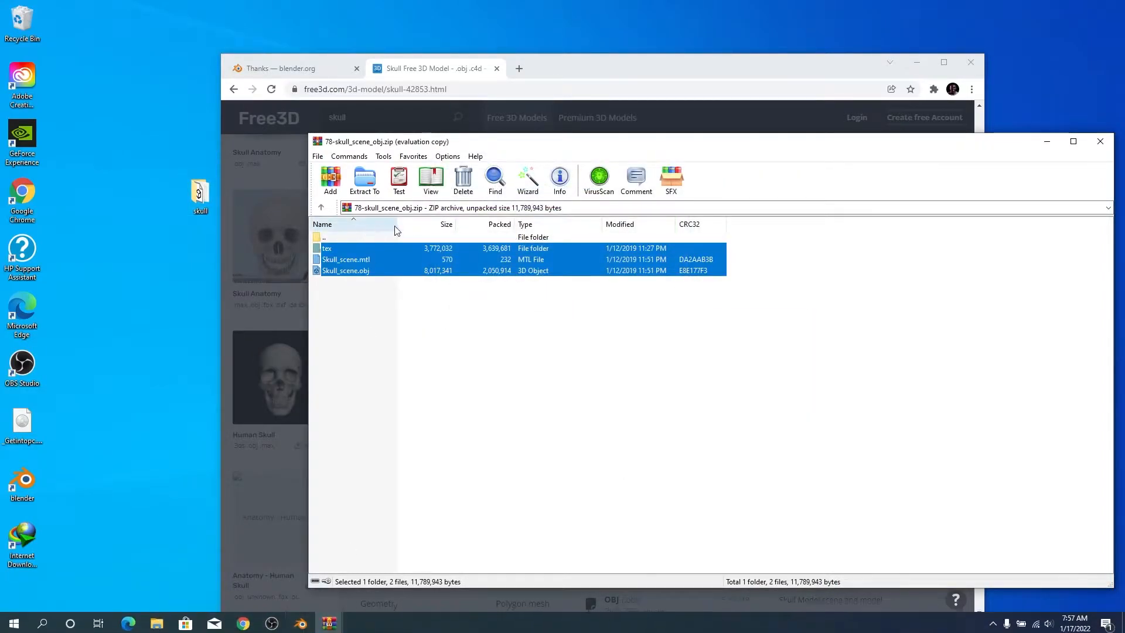
Switch to Blender and import Skull_scene.obj from the desktop skull folder as a Wavefront file.
{"action": "left_click", "coordinate": [298, 624]}
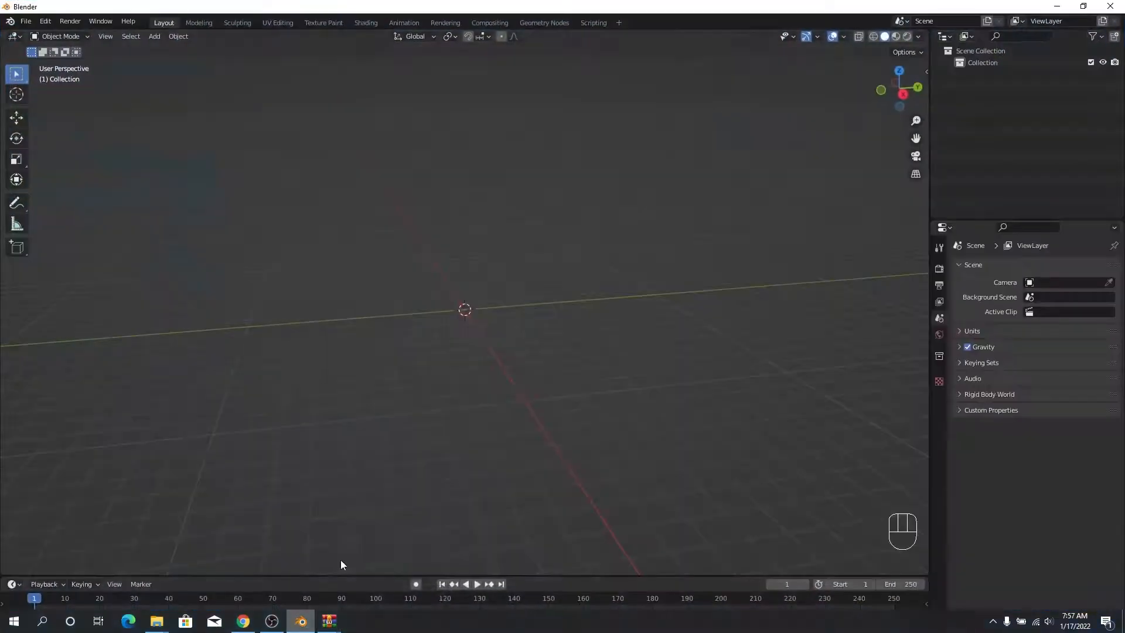
{"action": "middle_click_drag", "start_coordinate": [255, 135], "coordinate": [267, 207], "text": "shift"}
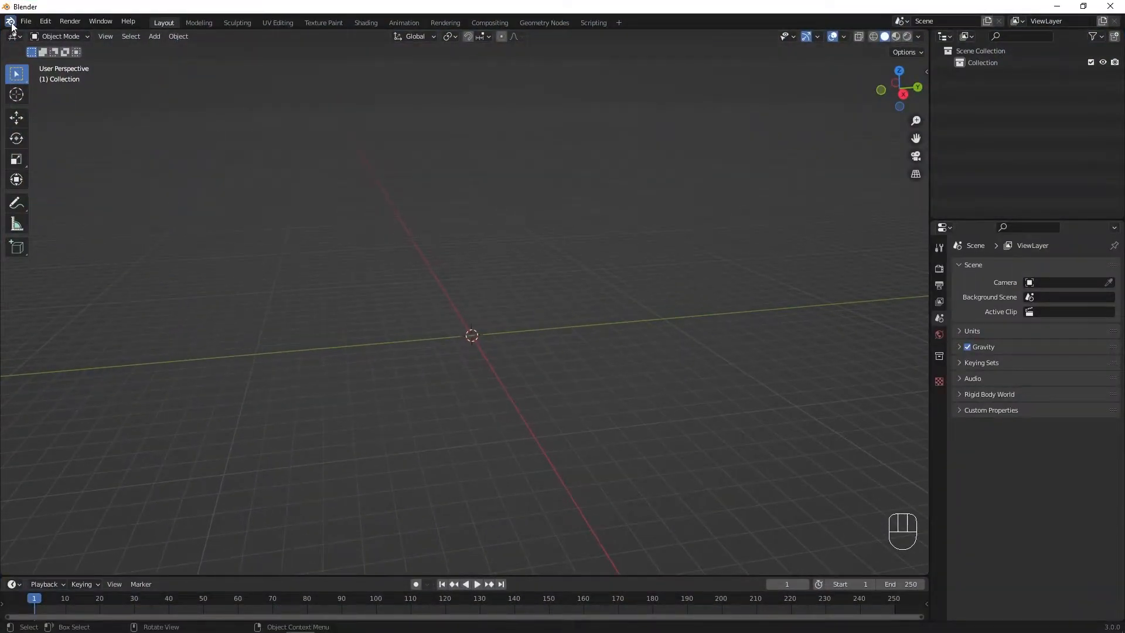
{"action": "left_click", "coordinate": [11, 22]}
{"action": "mouse_move", "coordinate": [30, 22]}
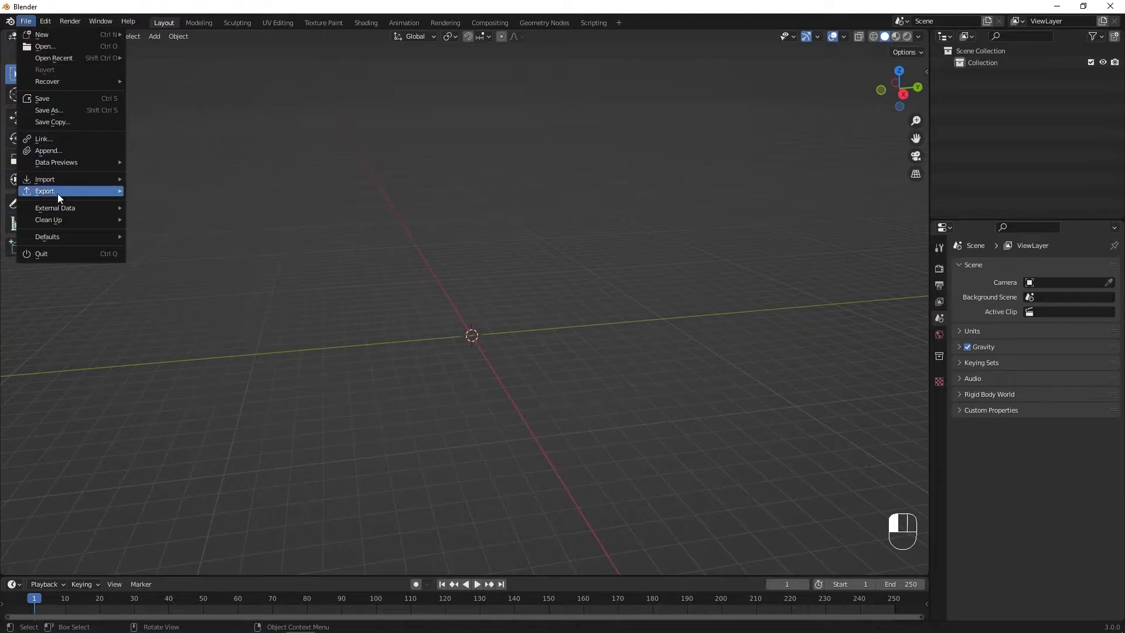
{"action": "mouse_move", "coordinate": [65, 180]}
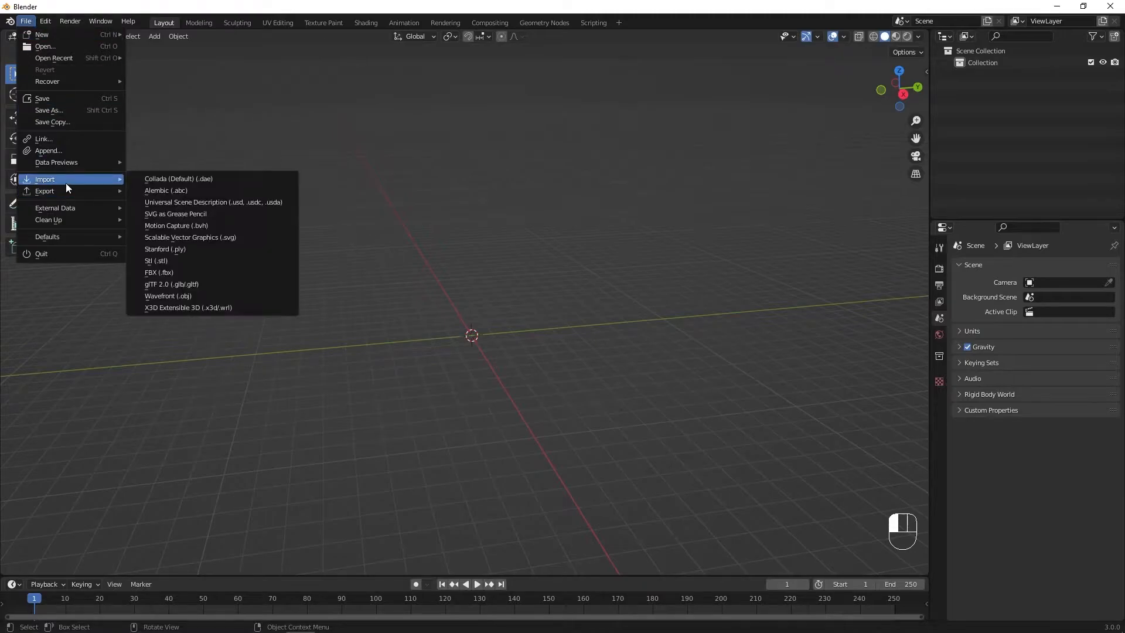
{"action": "left_click", "coordinate": [174, 297]}
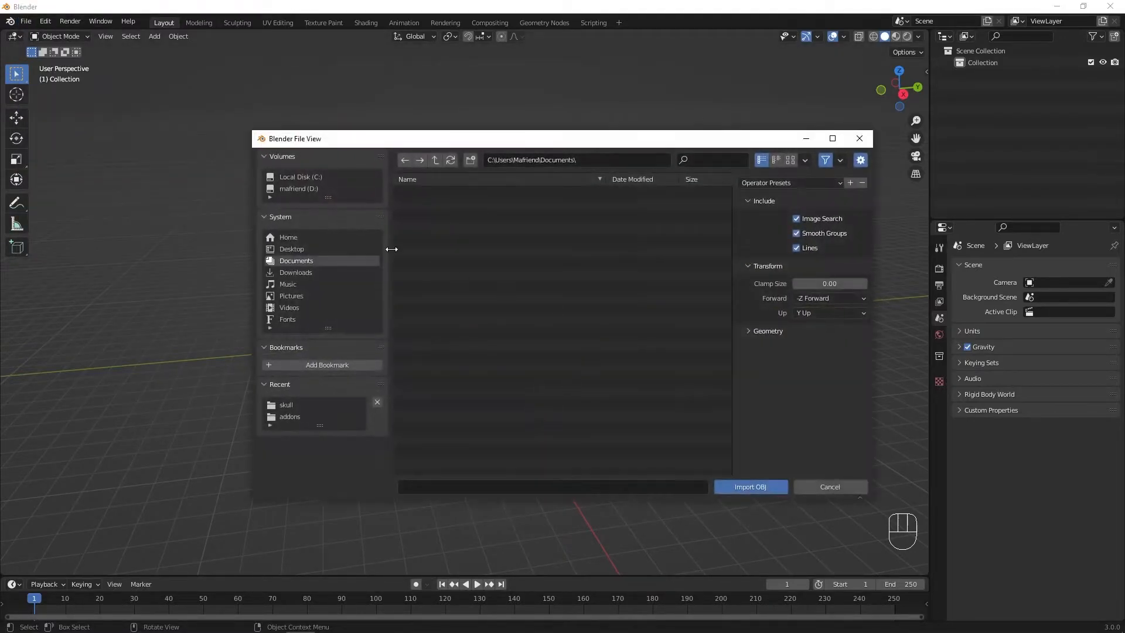
{"action": "left_click", "coordinate": [296, 246]}
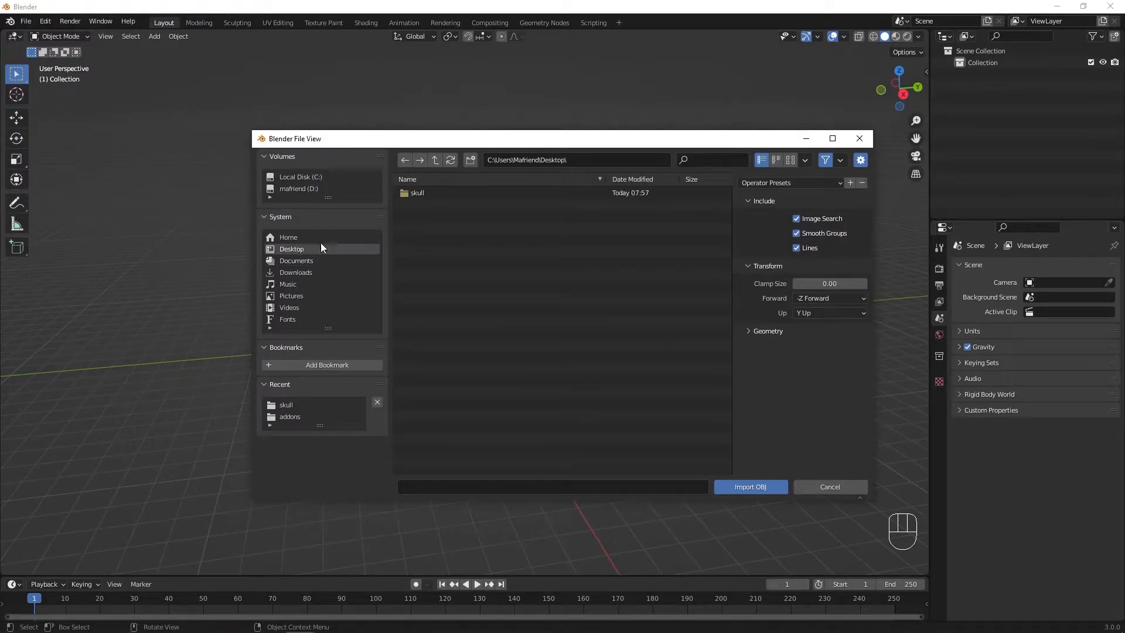
{"action": "left_click", "coordinate": [469, 193]}
{"action": "left_click", "coordinate": [434, 215]}
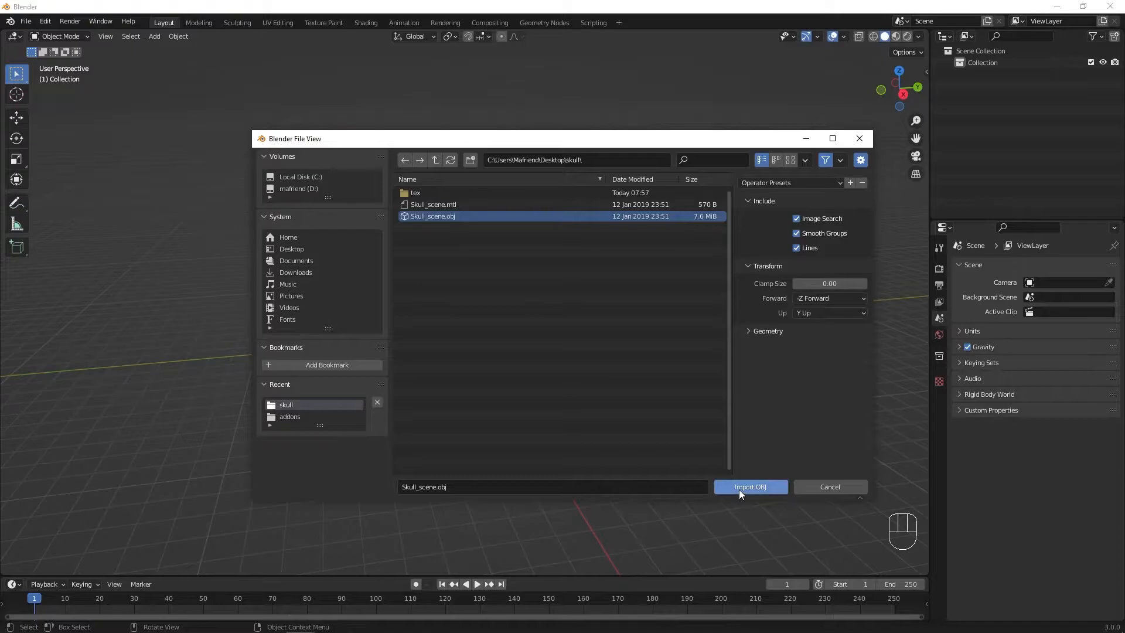
{"action": "left_click", "coordinate": [740, 490]}
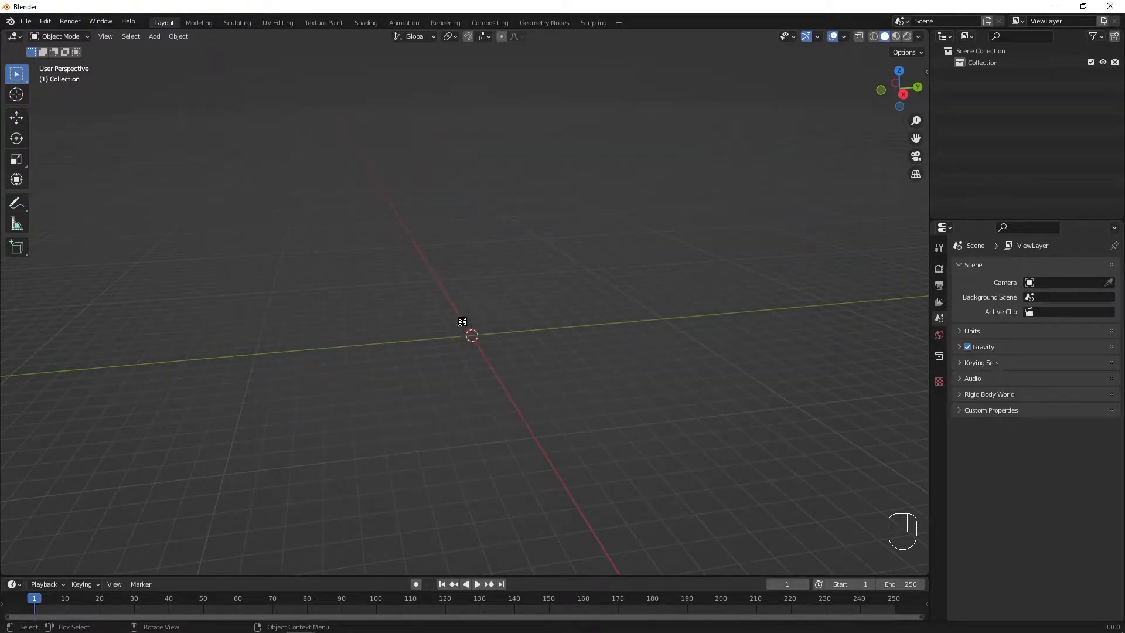
Delete the imported backdrop and the two outer skulls, keeping only the middle skull.
{"action": "middle_click_drag", "start_coordinate": [465, 359], "coordinate": [583, 400]}
{"action": "scroll", "coordinate": [501, 324], "scroll_direction": "up", "scroll_amount": 3}
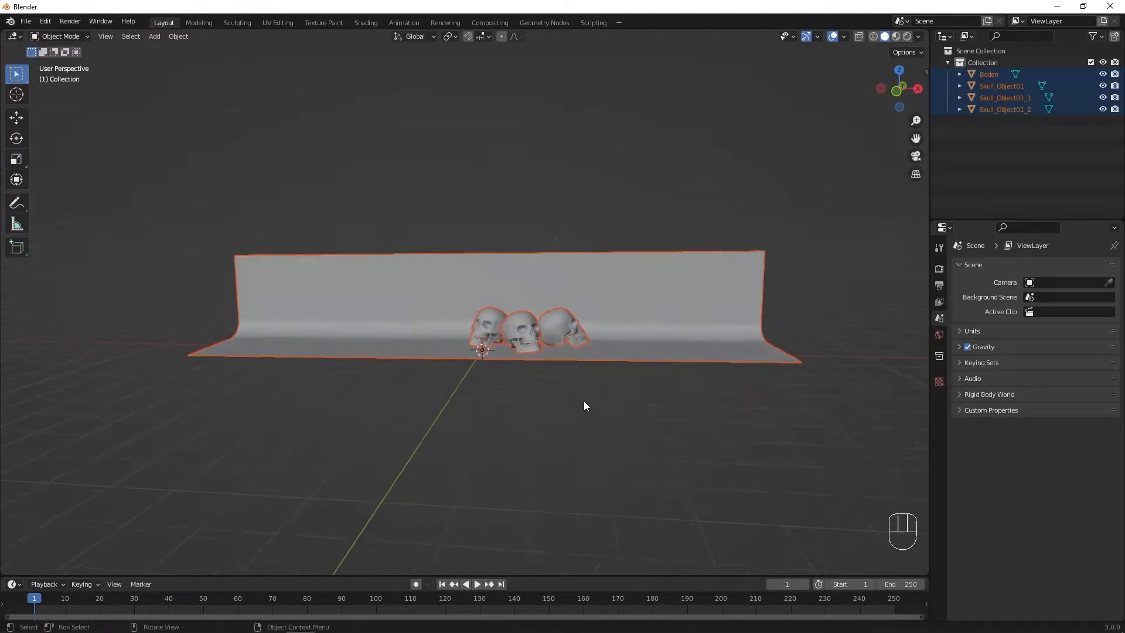
{"action": "left_click", "coordinate": [664, 453]}
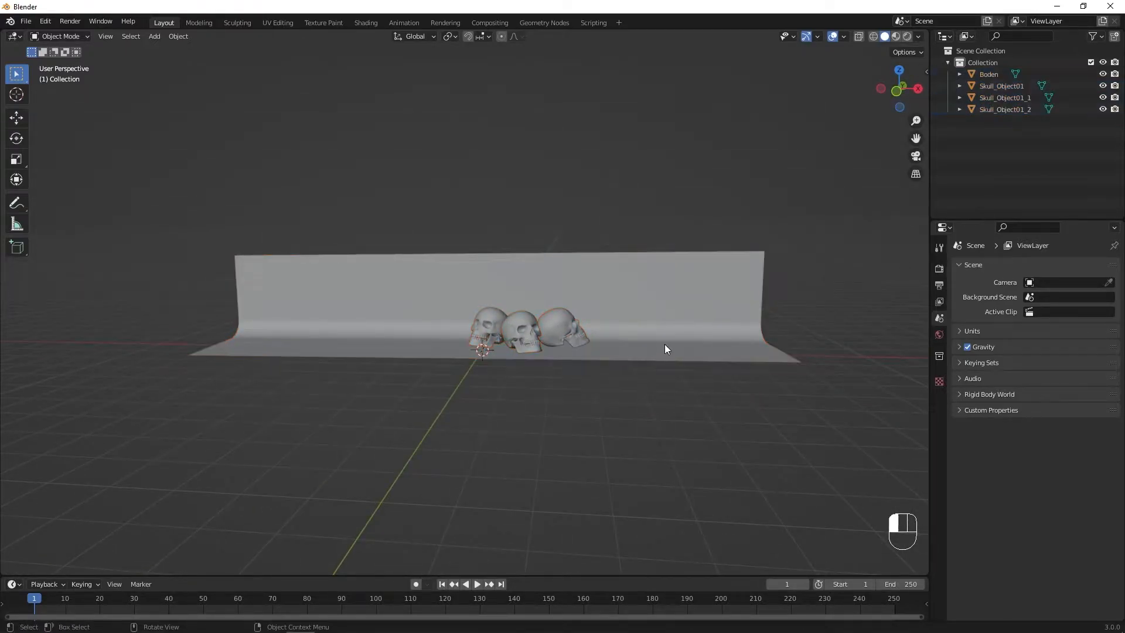
{"action": "left_click", "coordinate": [662, 347]}
{"action": "key", "text": "x"}
{"action": "left_click", "coordinate": [604, 348]}
{"action": "left_click", "coordinate": [574, 336]}
{"action": "key", "text": "x"}
{"action": "left_click", "coordinate": [575, 342]}
{"action": "left_click", "coordinate": [484, 326]}
{"action": "key", "text": "x"}
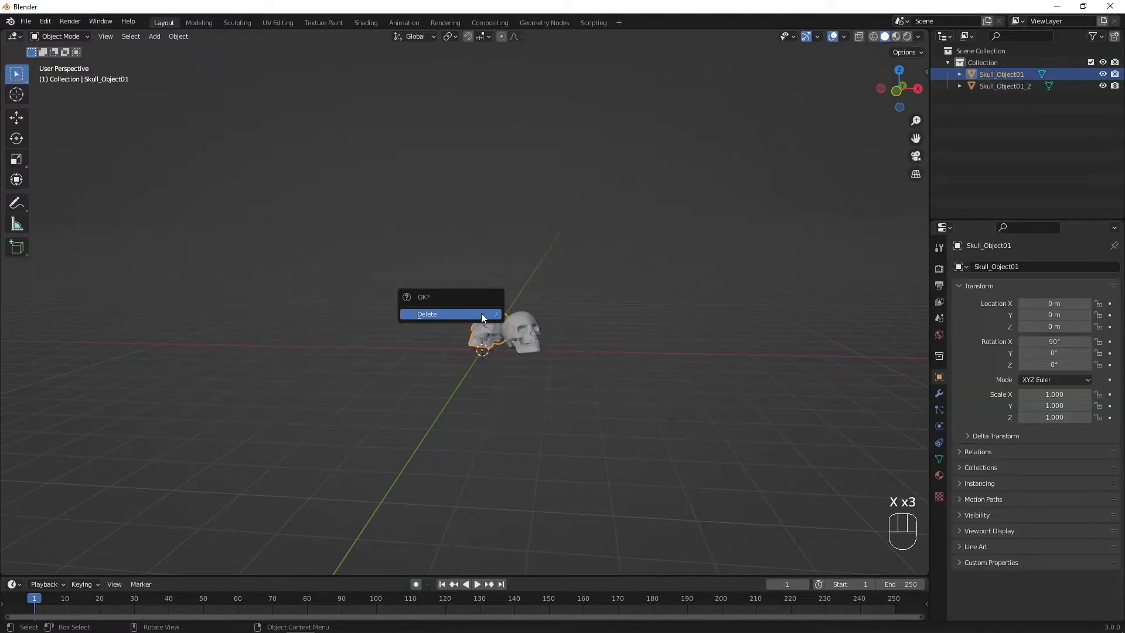
{"action": "left_click", "coordinate": [482, 314]}
Select the remaining skull and display its textures with Material Preview shading.
{"action": "left_click", "coordinate": [522, 339]}
{"action": "scroll", "coordinate": [498, 424], "scroll_direction": "up", "scroll_amount": 4}
{"action": "middle_click_drag", "start_coordinate": [624, 441], "coordinate": [511, 452], "text": "shift"}
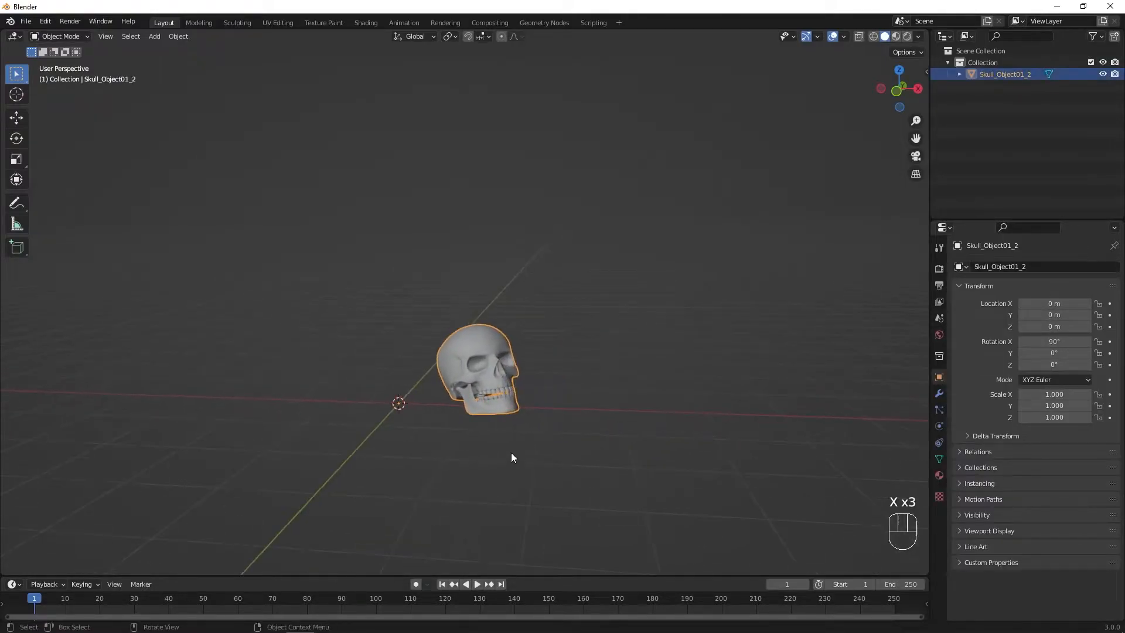
{"action": "scroll", "coordinate": [511, 453], "scroll_direction": "up", "scroll_amount": 1}
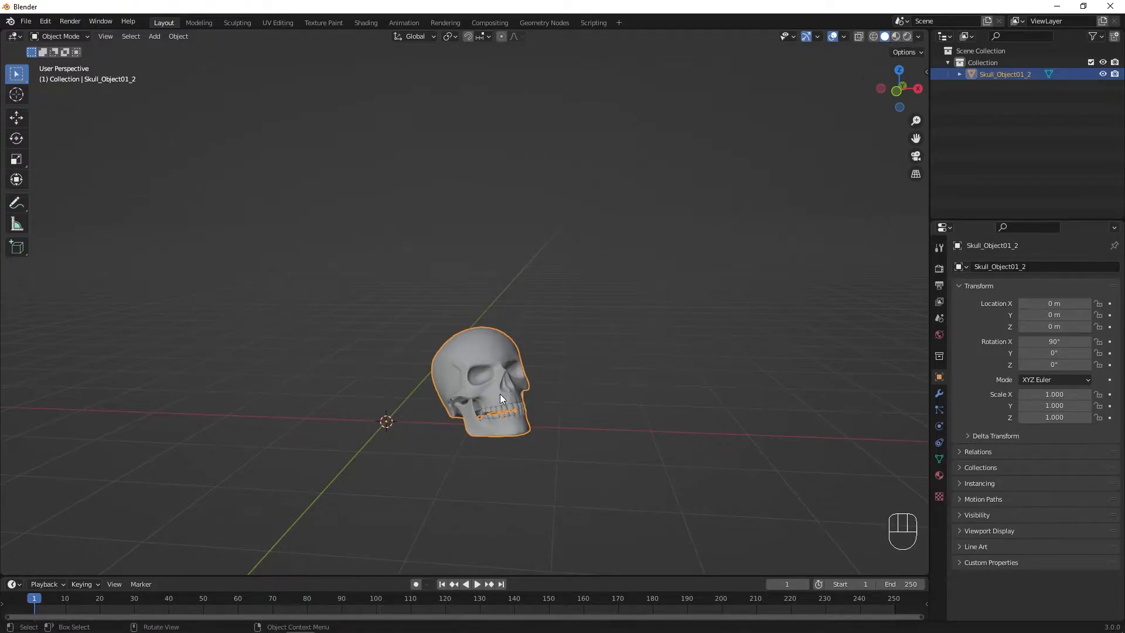
{"action": "left_click", "coordinate": [895, 36]}
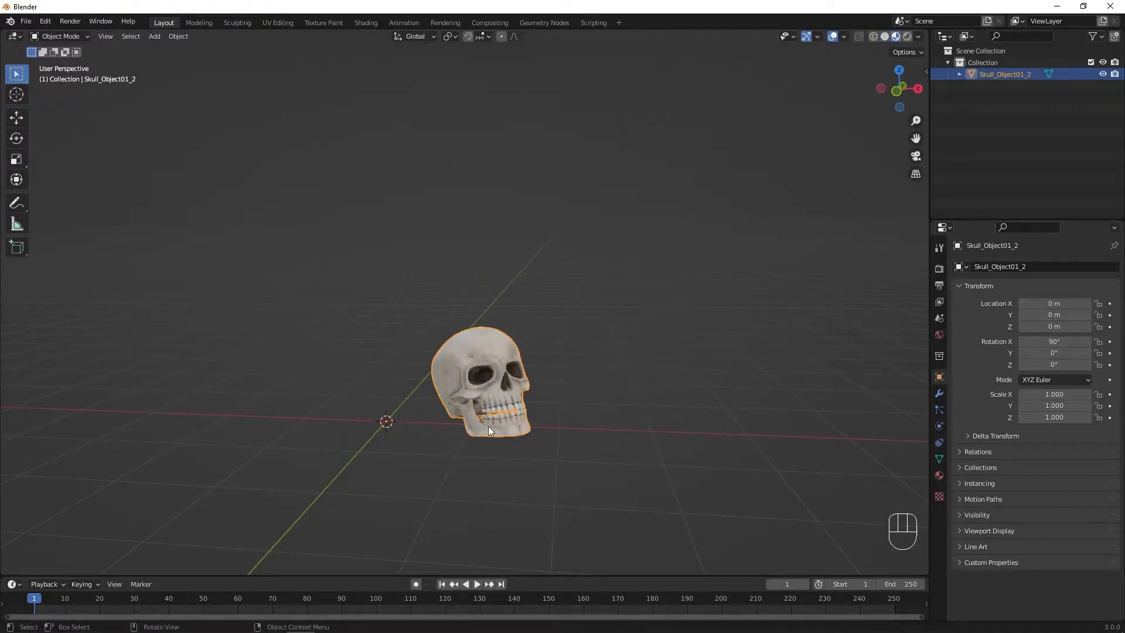
{"action": "scroll", "coordinate": [500, 406], "scroll_direction": "up", "scroll_amount": 2}
{"action": "middle_click_drag", "start_coordinate": [500, 406], "coordinate": [590, 392]}
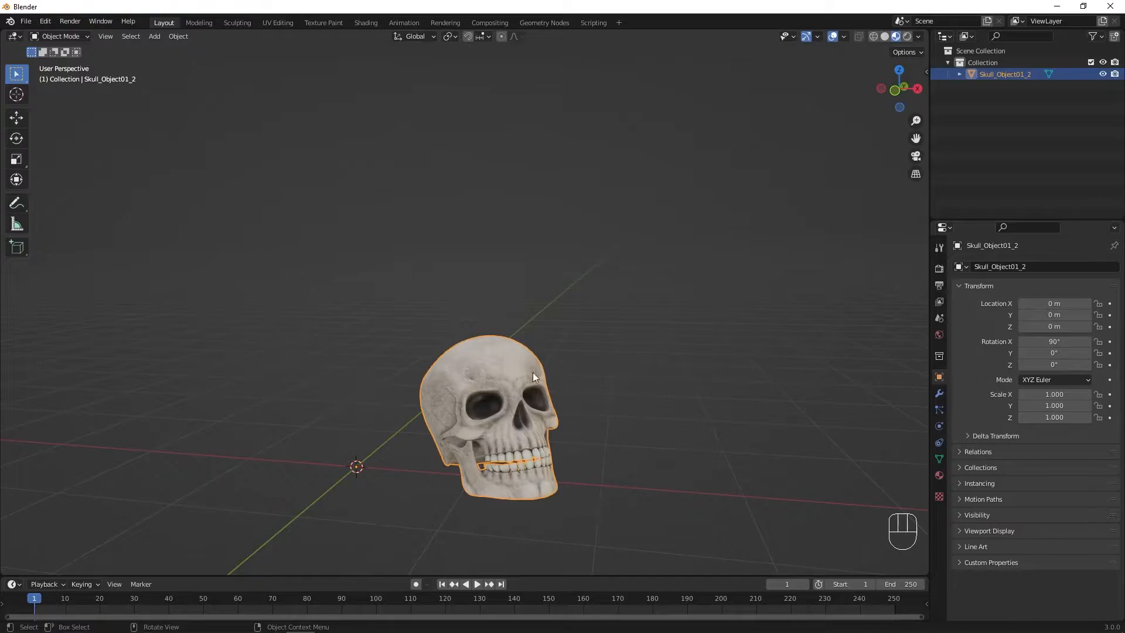
Enlarge the timeline area, turn it into a Shader Editor, and bring the skull and its material nodes into view.
{"action": "left_click_drag", "start_coordinate": [522, 577], "coordinate": [503, 374]}
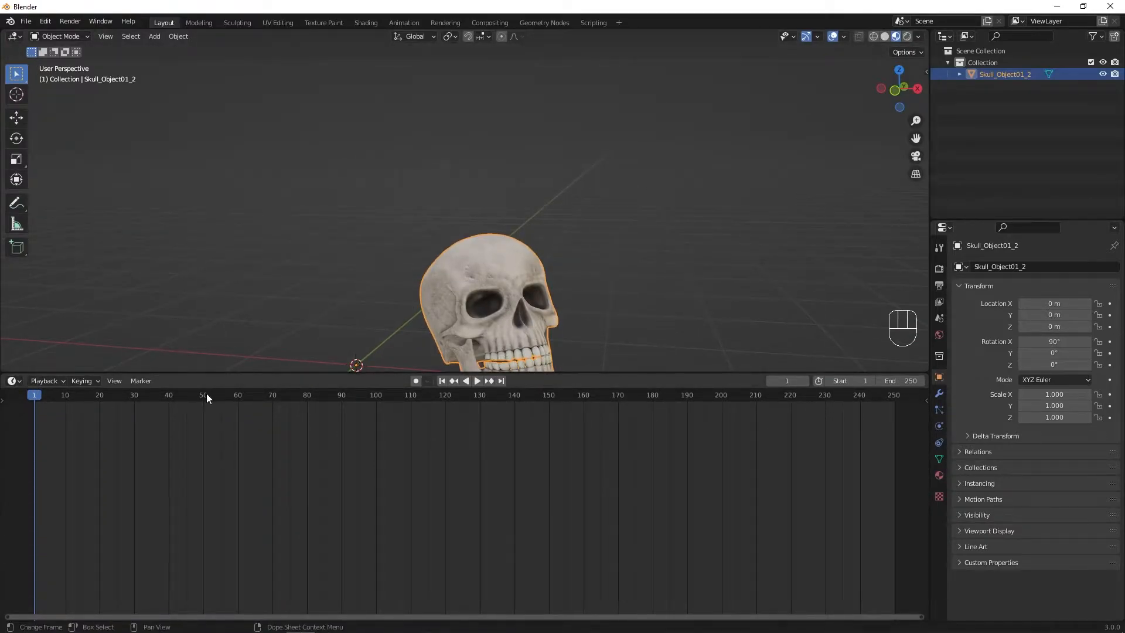
{"action": "left_click", "coordinate": [12, 381]}
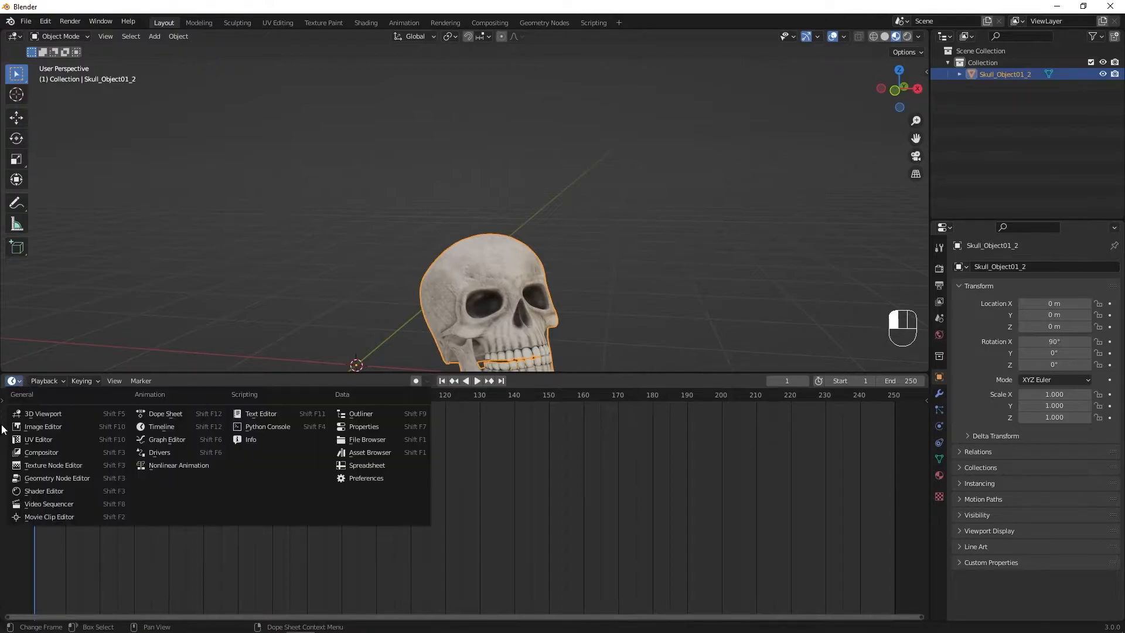
{"action": "left_click", "coordinate": [48, 493]}
{"action": "middle_click_drag", "start_coordinate": [389, 568], "coordinate": [445, 452]}
{"action": "scroll", "coordinate": [444, 453], "scroll_direction": "up", "scroll_amount": 5}
{"action": "middle_click_drag", "start_coordinate": [441, 521], "coordinate": [415, 619]}
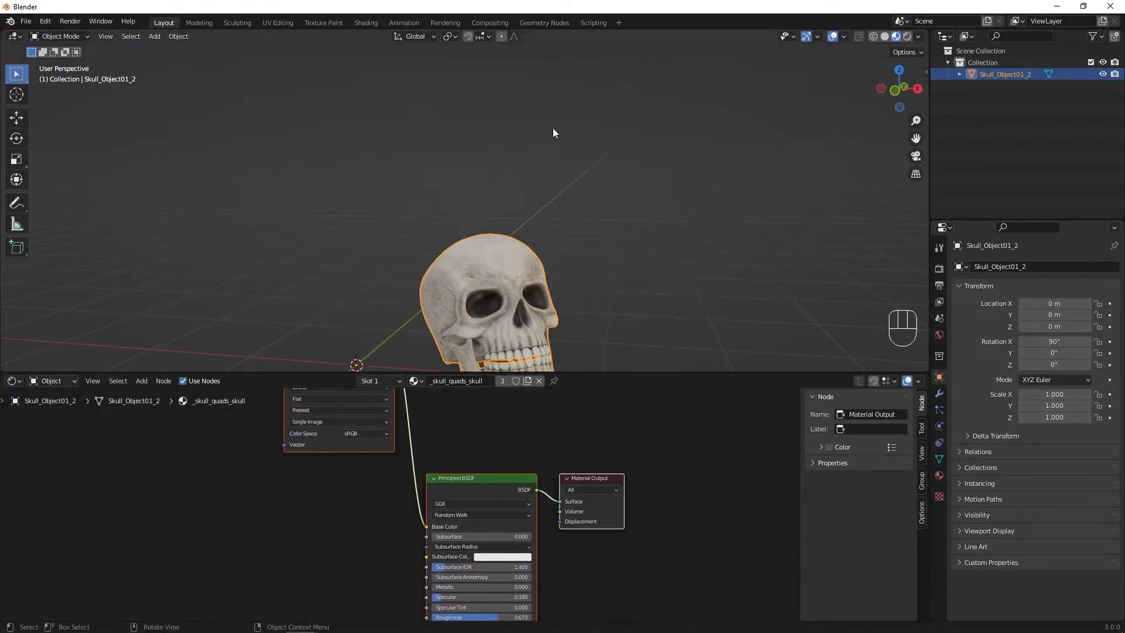
{"action": "middle_click_drag", "start_coordinate": [473, 296], "coordinate": [466, 239], "text": "shift"}
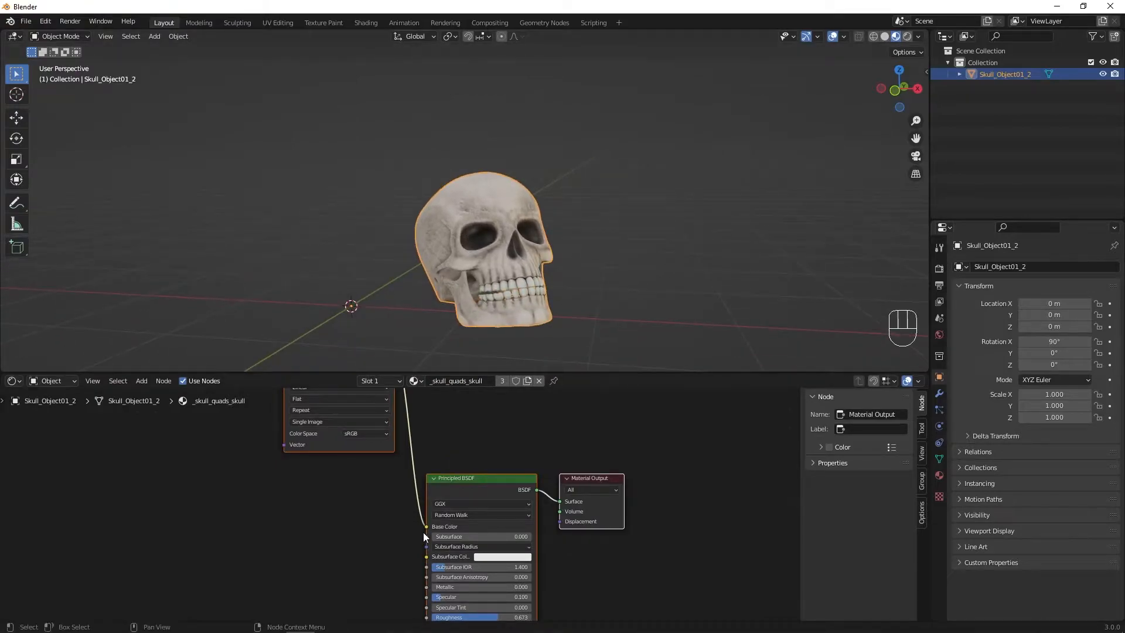
Disconnect the image texture from the skull material's Base Color and delete the normal-map nodes.
{"action": "left_click_drag", "start_coordinate": [427, 528], "coordinate": [385, 560]}
{"action": "scroll", "coordinate": [386, 561], "scroll_direction": "down", "scroll_amount": 5, "text": "shift"}
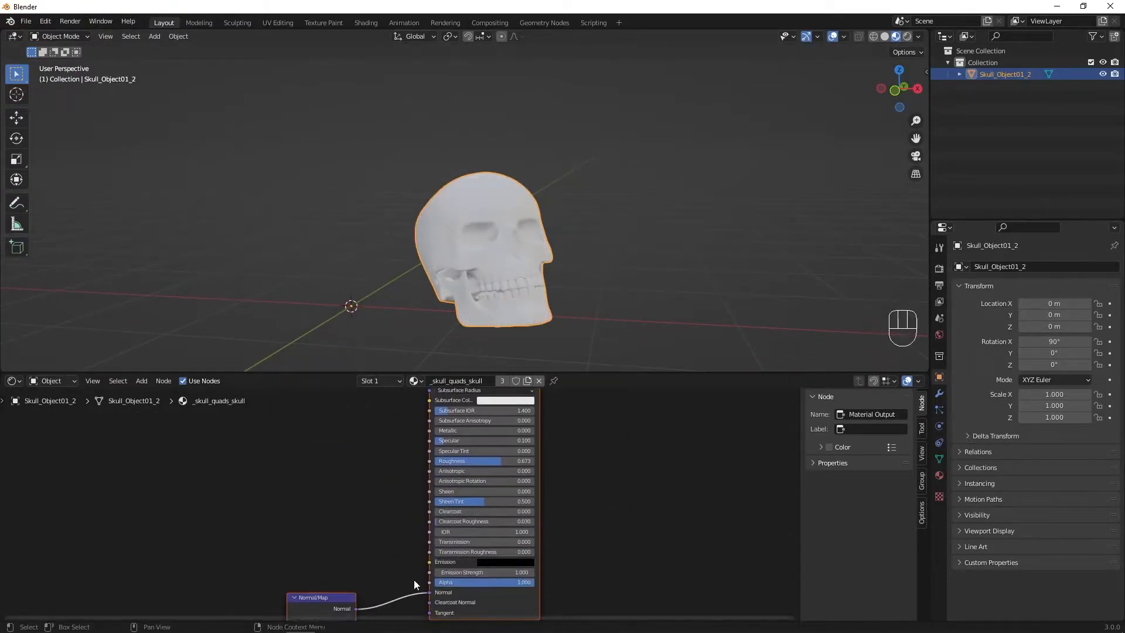
{"action": "middle_click_drag", "start_coordinate": [375, 605], "coordinate": [413, 429], "text": "shift"}
{"action": "left_click", "coordinate": [355, 434]}
{"action": "key", "text": "x"}
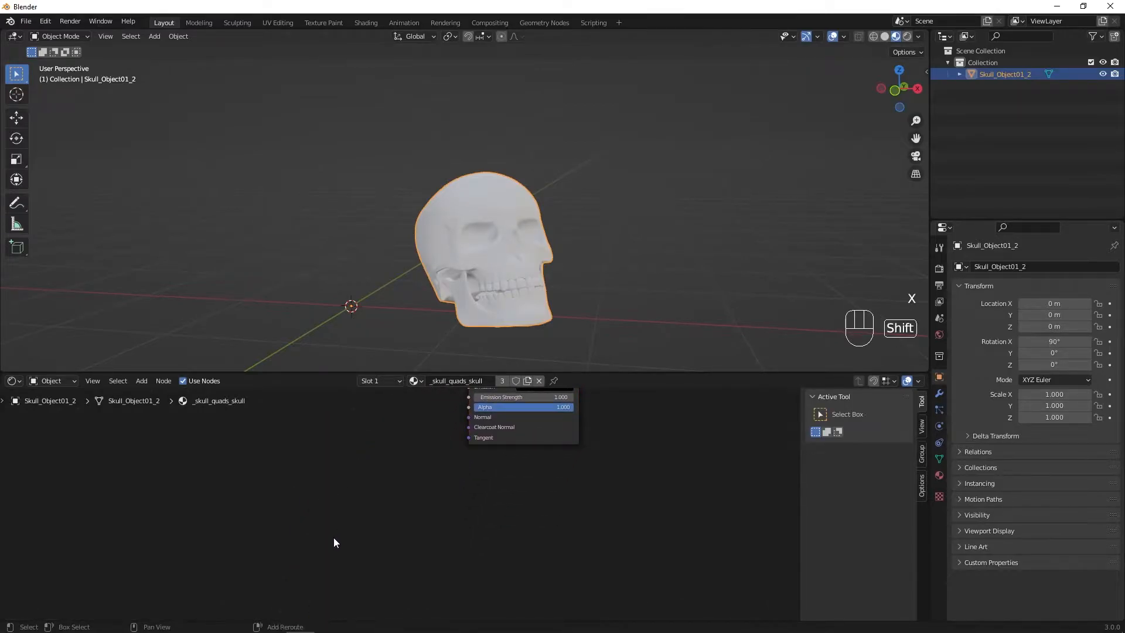
{"action": "scroll", "coordinate": [333, 542], "scroll_direction": "down", "scroll_amount": 3, "text": "shift"}
{"action": "left_click", "coordinate": [328, 567]}
{"action": "key", "text": "x"}
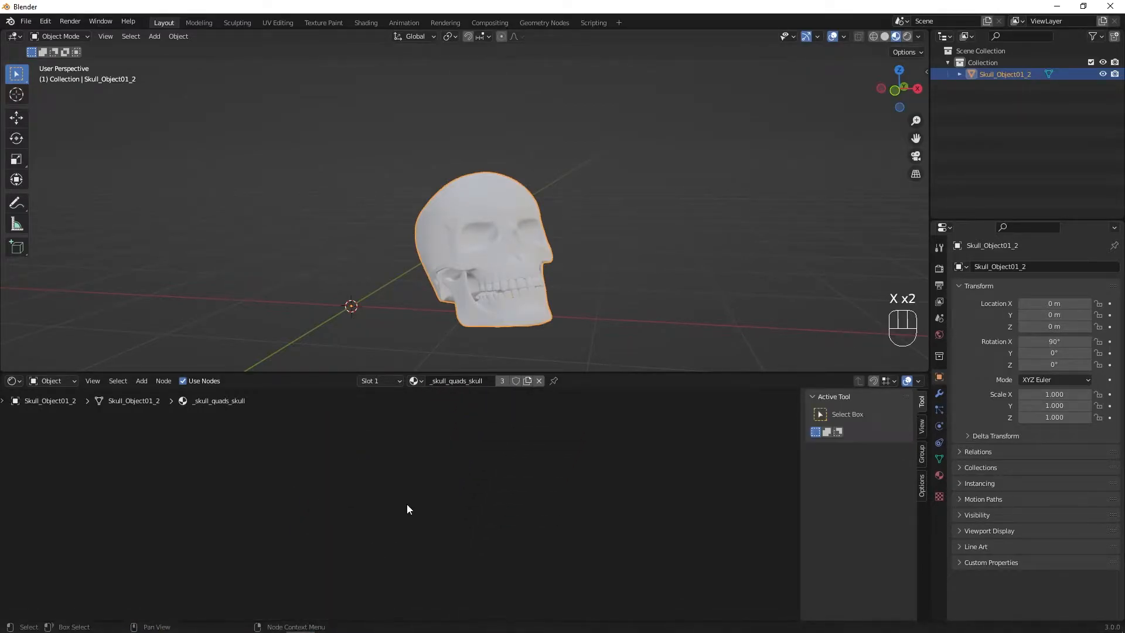
Delete the disconnected image texture node from the skull material, keeping only the Principled BSDF and Material Output.
{"action": "middle_click_drag", "start_coordinate": [483, 464], "coordinate": [467, 577]}
{"action": "middle_click_drag", "start_coordinate": [442, 527], "coordinate": [469, 384]}
{"action": "middle_click_drag", "start_coordinate": [423, 509], "coordinate": [456, 595]}
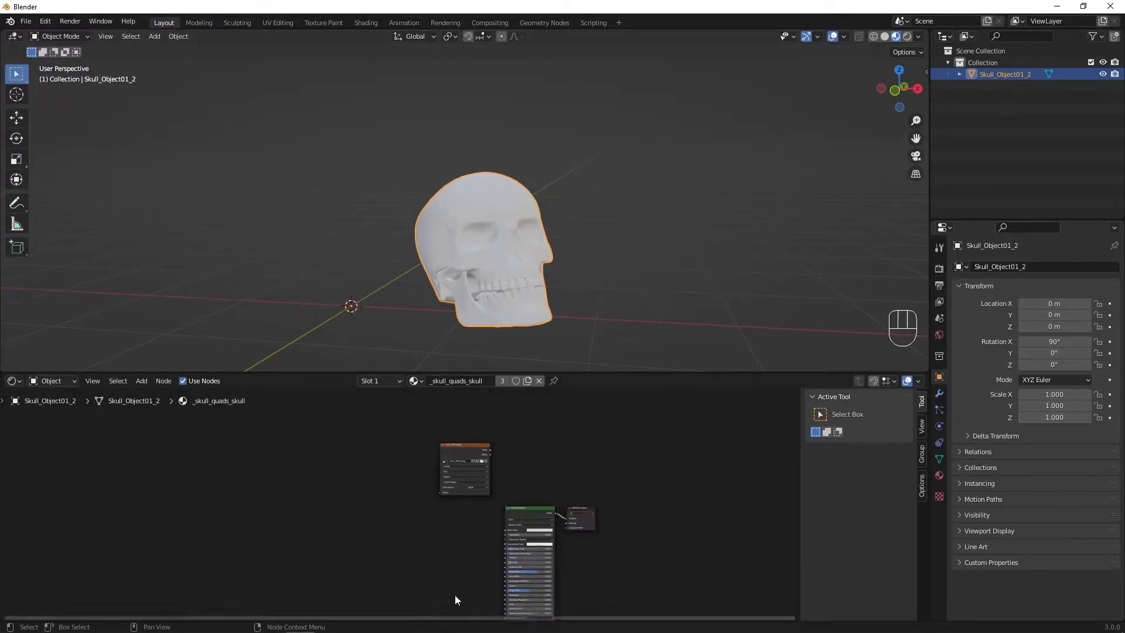
{"action": "left_click", "coordinate": [454, 452]}
{"action": "key", "text": "x"}
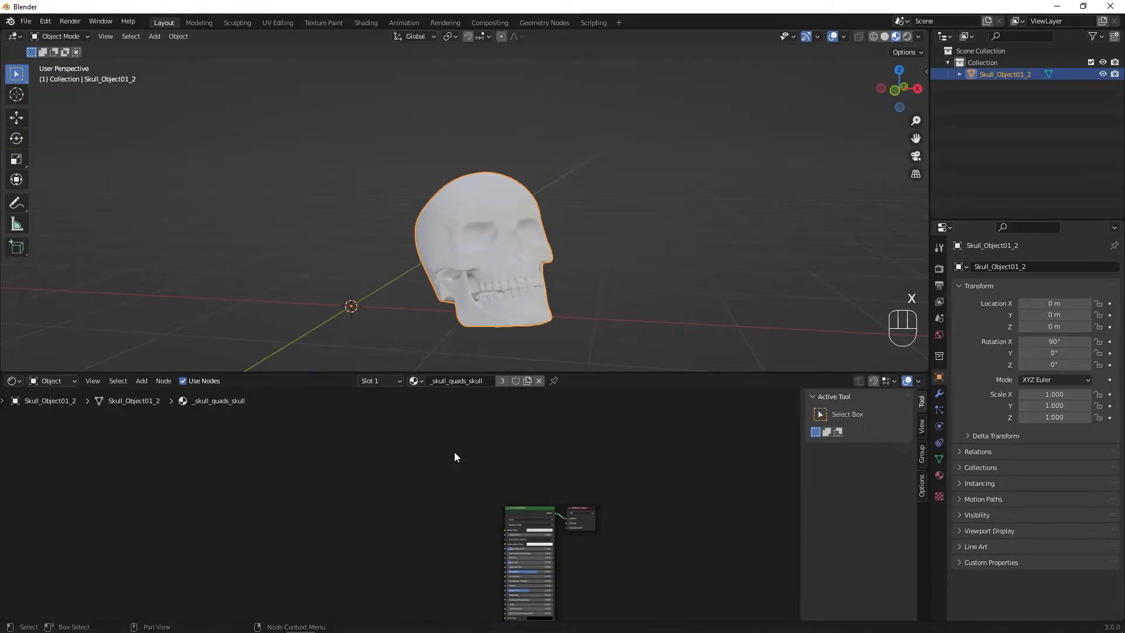
Set the Base Color of the skull's Principled BSDF to blue.
{"action": "scroll", "coordinate": [567, 557], "scroll_direction": "up", "scroll_amount": 10}
{"action": "middle_click_drag", "start_coordinate": [733, 587], "coordinate": [566, 545]}
{"action": "left_click", "coordinate": [558, 515]}
{"action": "left_click_drag", "start_coordinate": [557, 441], "coordinate": [564, 400]}
Center the skull on the world origin by moving its geometry to its origin.
{"action": "middle_click_drag", "start_coordinate": [600, 289], "coordinate": [466, 205]}
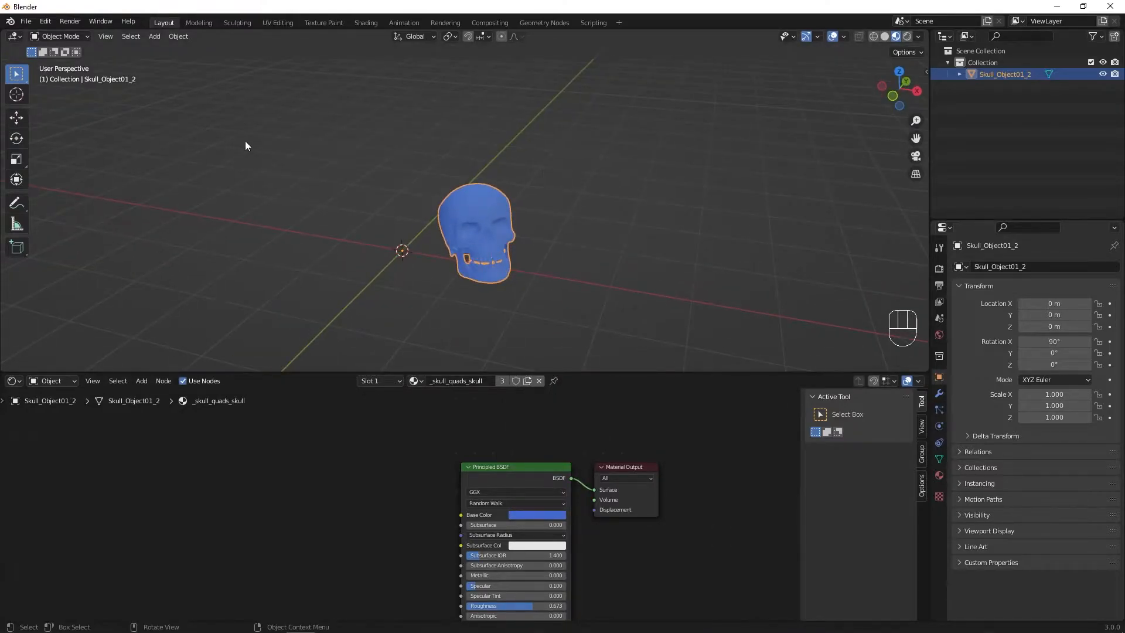
{"action": "middle_click_drag", "start_coordinate": [434, 286], "coordinate": [457, 276]}
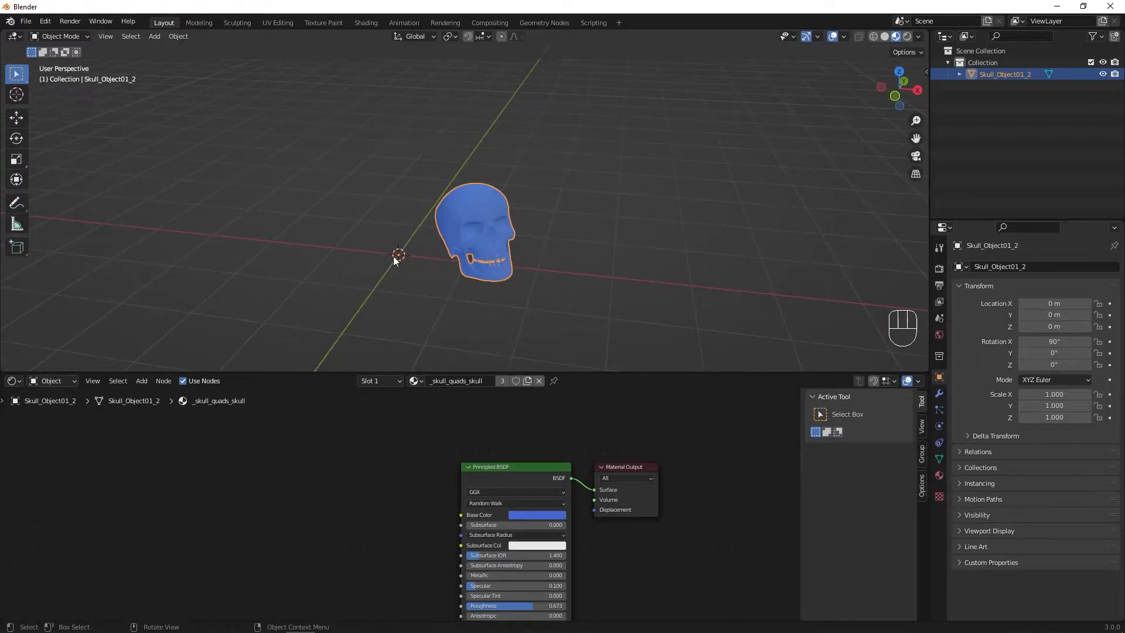
{"action": "scroll", "coordinate": [393, 269], "scroll_direction": "up", "scroll_amount": 3}
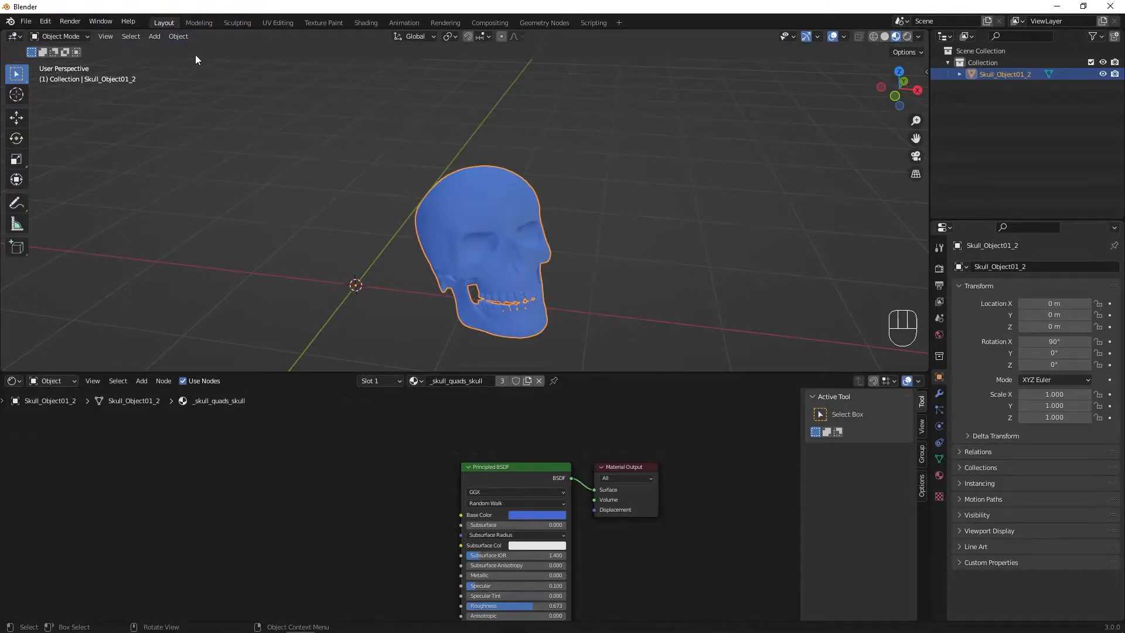
{"action": "left_click", "coordinate": [172, 38]}
{"action": "mouse_move", "coordinate": [229, 64]}
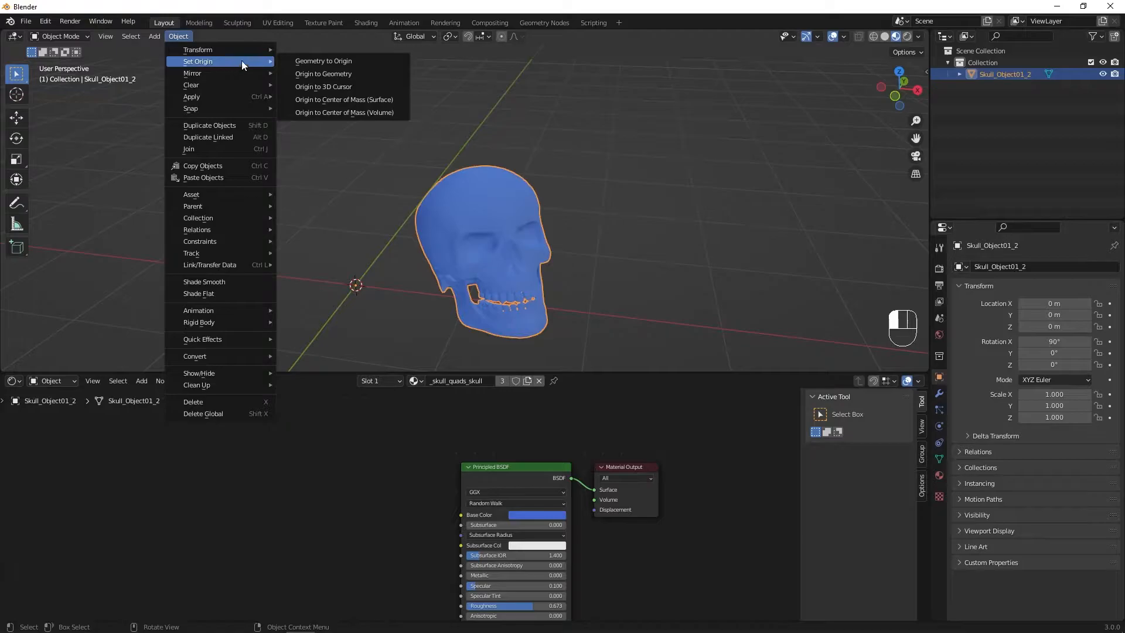
{"action": "left_click", "coordinate": [339, 62]}
{"action": "middle_click_drag", "start_coordinate": [338, 303], "coordinate": [391, 287]}
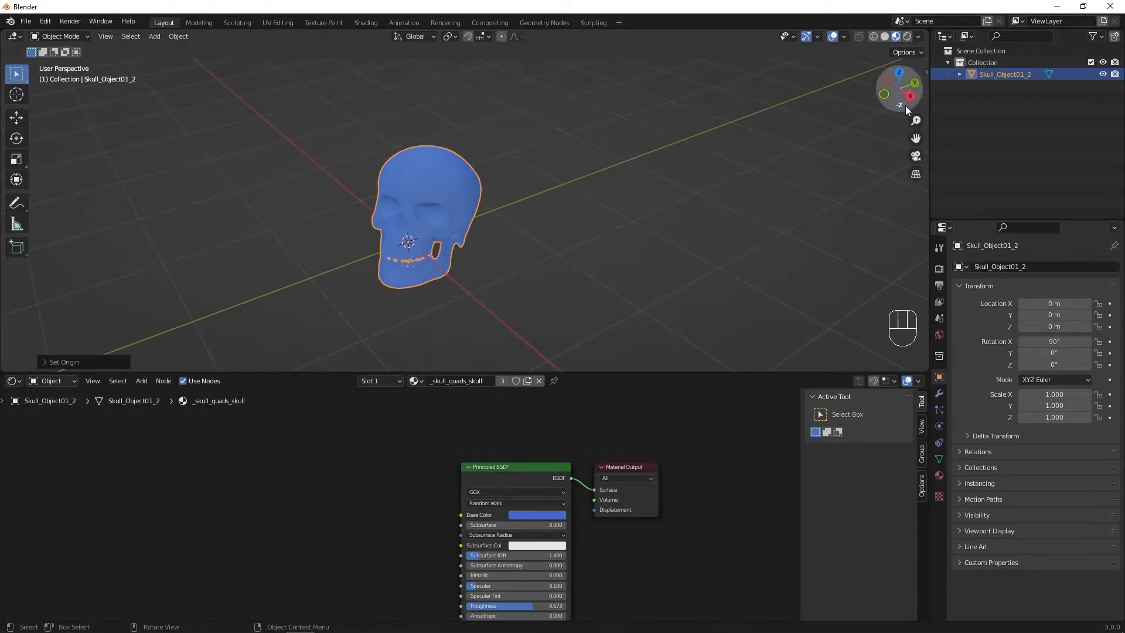
Hide the skull in the viewport and enlarge the 3D view above the Shader Editor.
{"action": "left_click", "coordinate": [1104, 75]}
{"action": "middle_click_drag", "start_coordinate": [699, 250], "coordinate": [633, 426]}
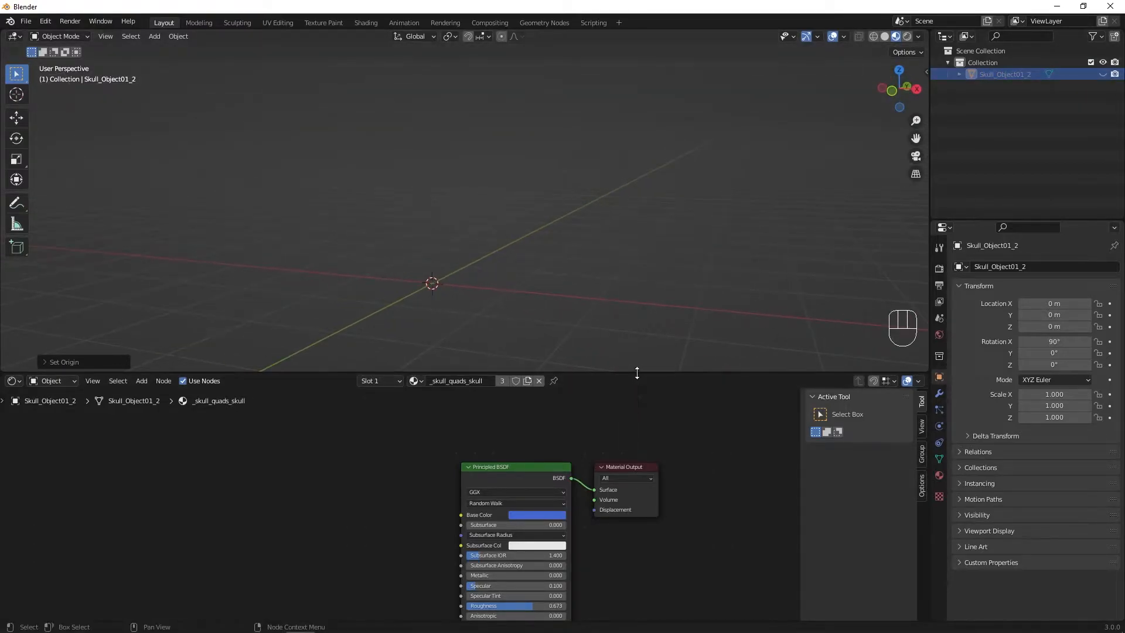
{"action": "left_click_drag", "start_coordinate": [635, 374], "coordinate": [610, 420]}
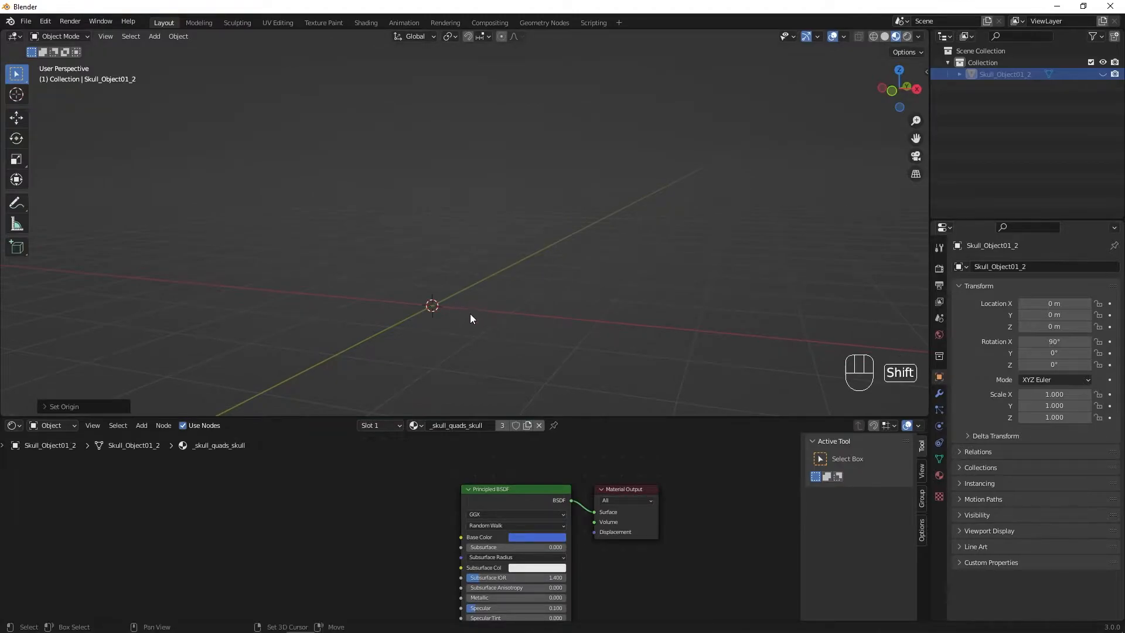
Add a UV sphere at the world origin and halve its segments to 16.
{"action": "key", "text": "shift+a"}
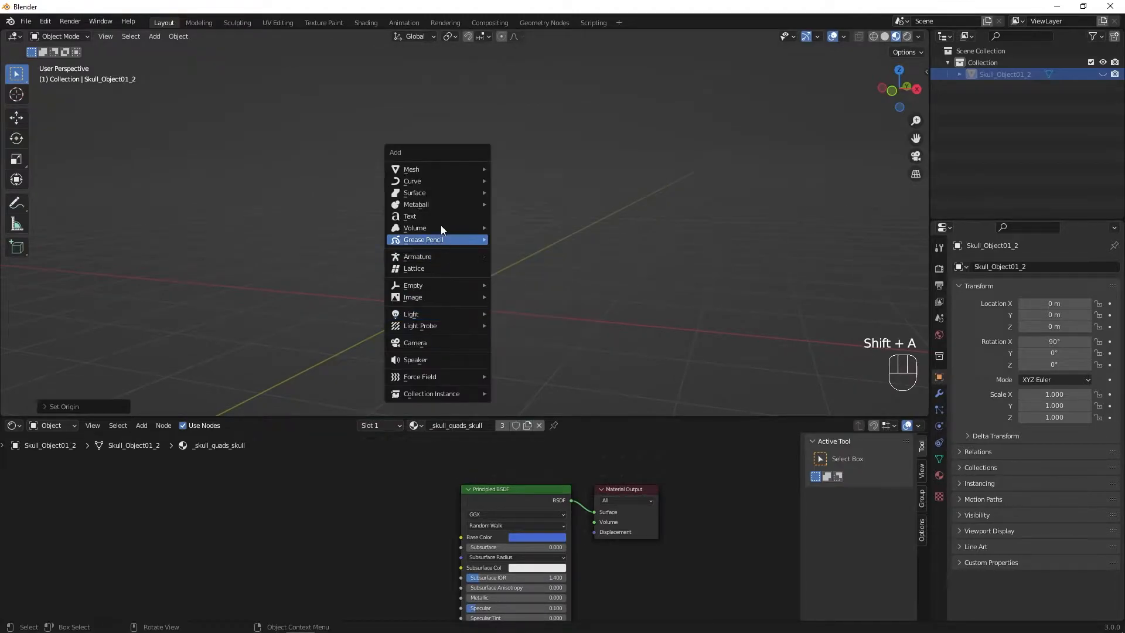
{"action": "mouse_move", "coordinate": [434, 171]}
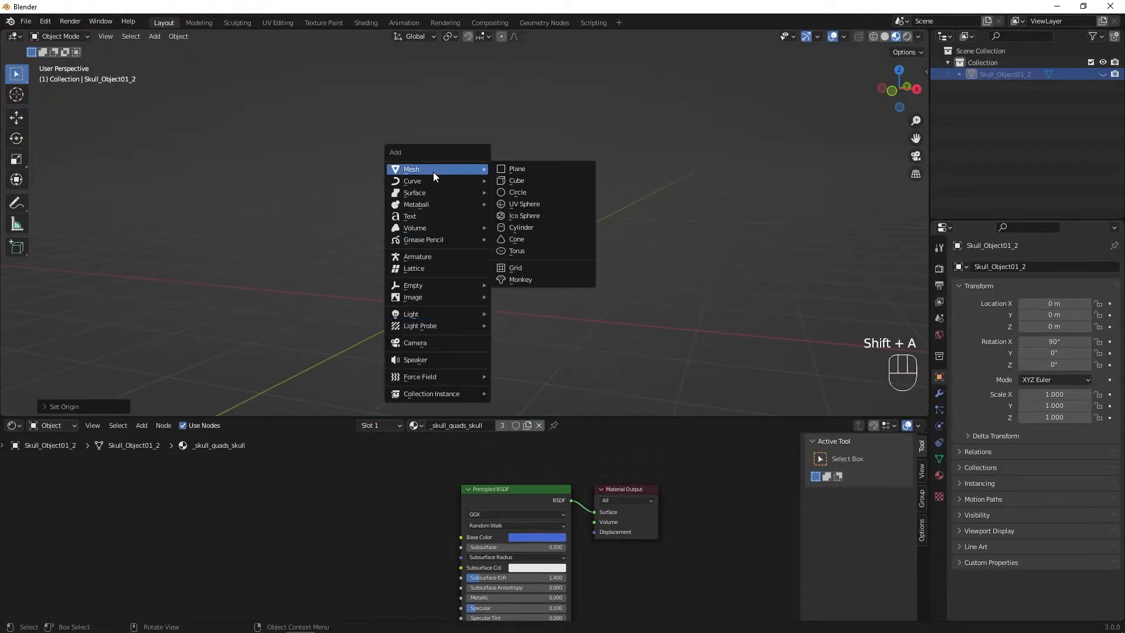
{"action": "left_click", "coordinate": [539, 205]}
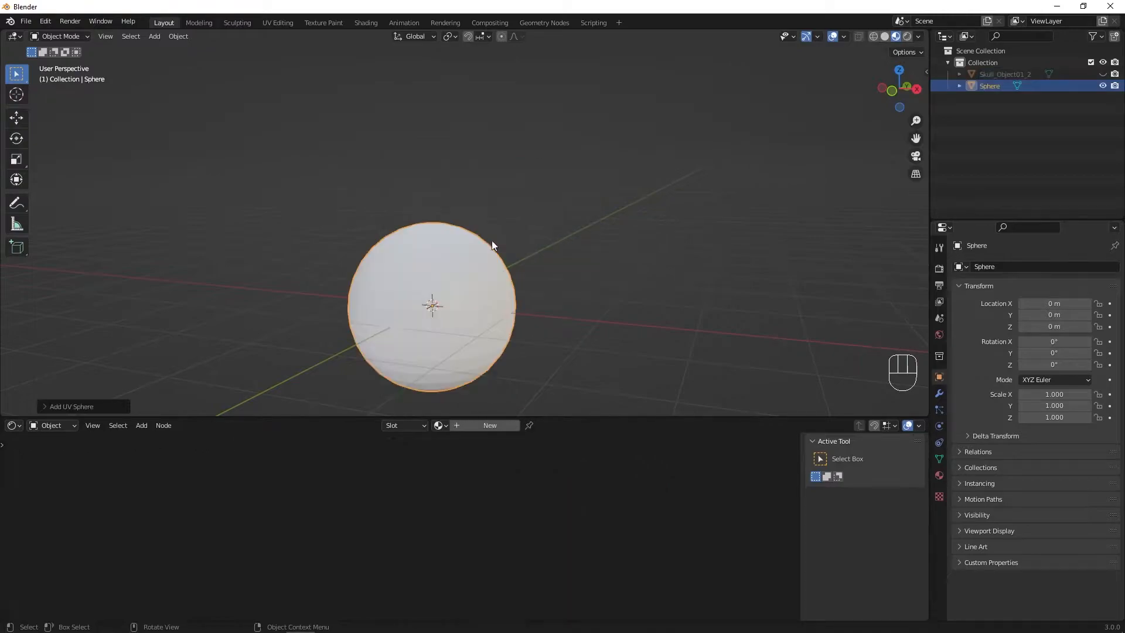
{"action": "left_click", "coordinate": [43, 406]}
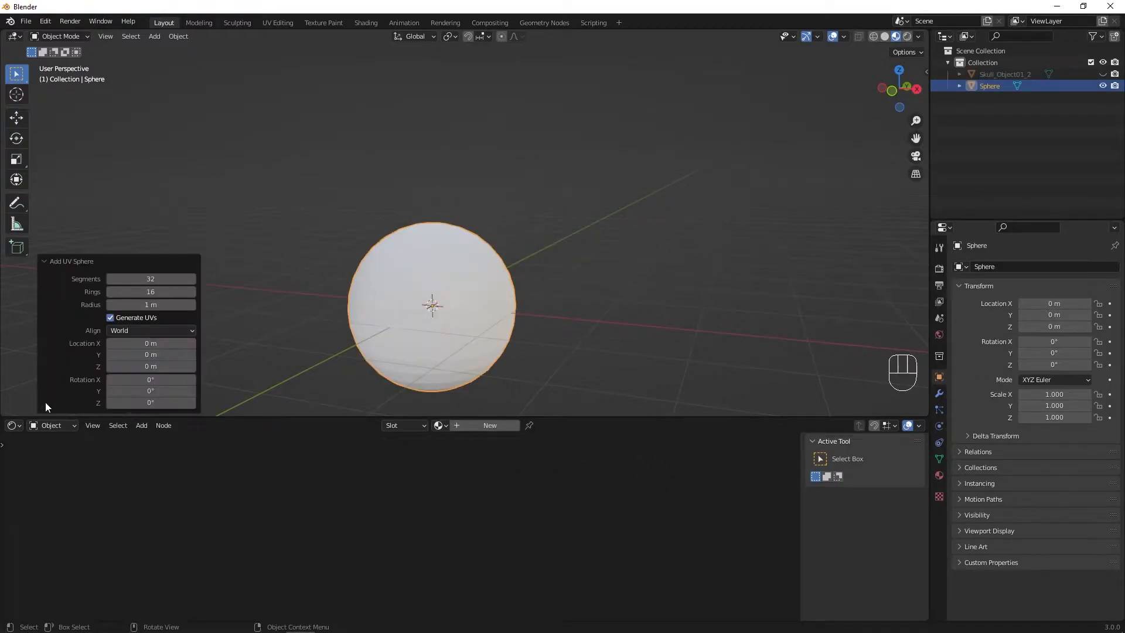
{"action": "left_click", "coordinate": [161, 279]}
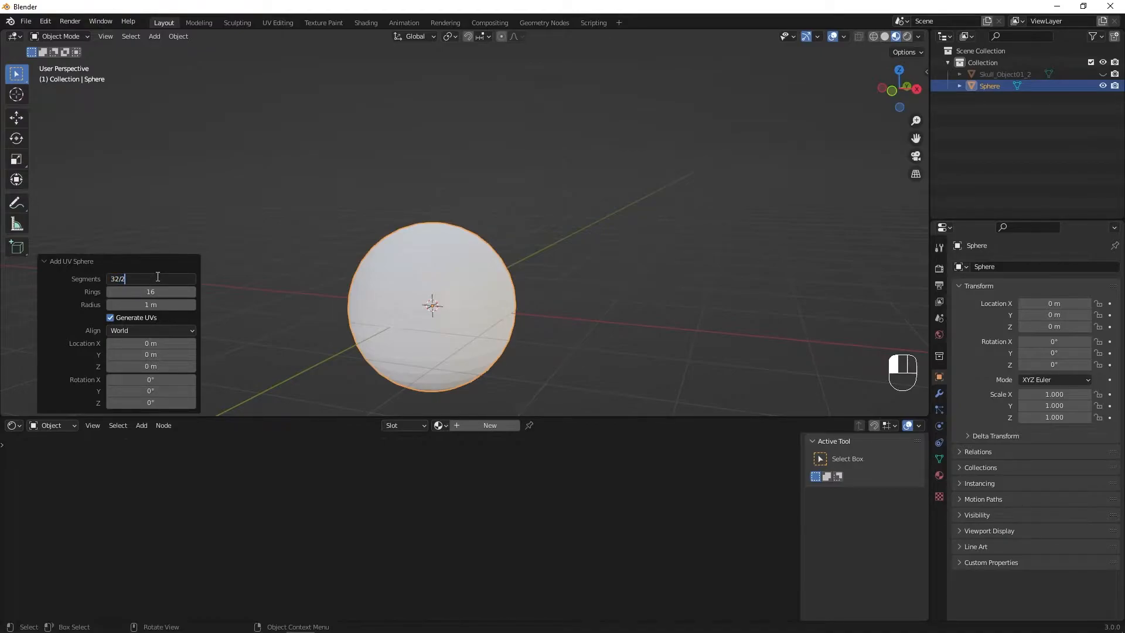
{"action": "key", "text": "Return"}
{"action": "middle_click_drag", "start_coordinate": [417, 289], "coordinate": [429, 326]}
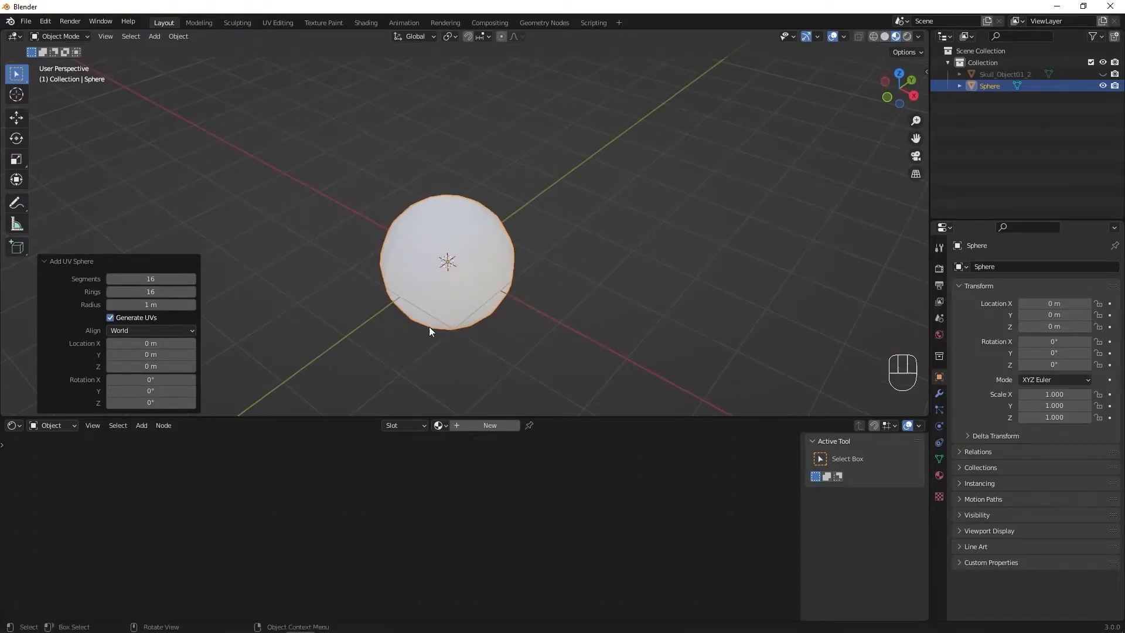
Switch the viewport to Solid shading and shade the sphere smooth.
{"action": "left_click", "coordinate": [884, 37]}
{"action": "middle_click_drag", "start_coordinate": [430, 322], "coordinate": [444, 280]}
{"action": "middle_click_drag", "start_coordinate": [444, 281], "coordinate": [443, 232], "text": "shift"}
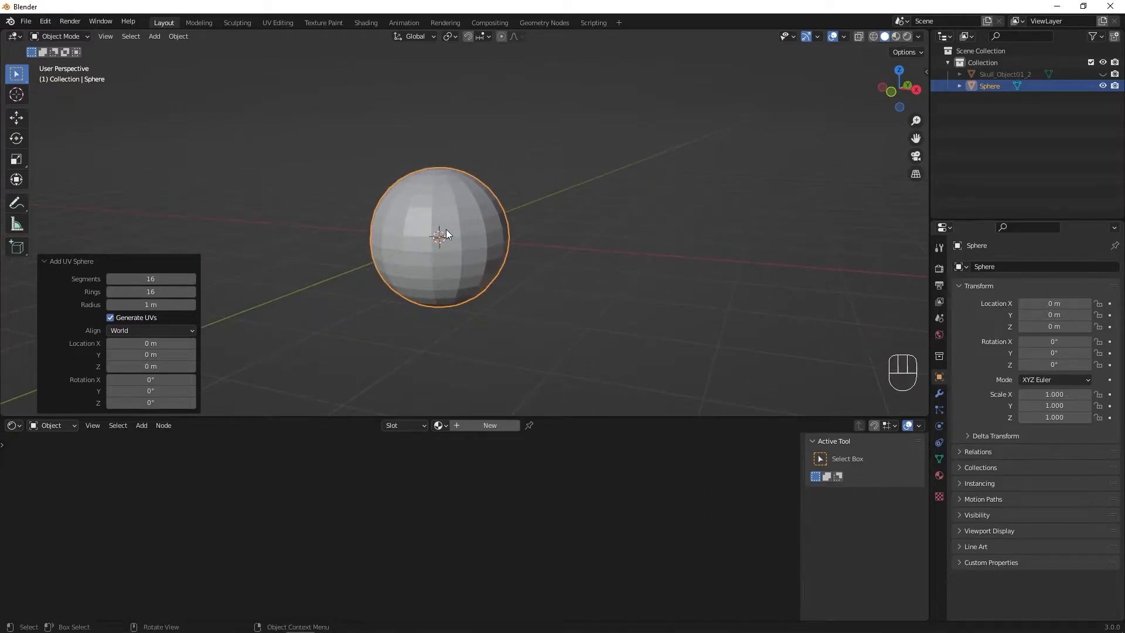
{"action": "right_click", "coordinate": [462, 222]}
{"action": "left_click", "coordinate": [462, 220]}
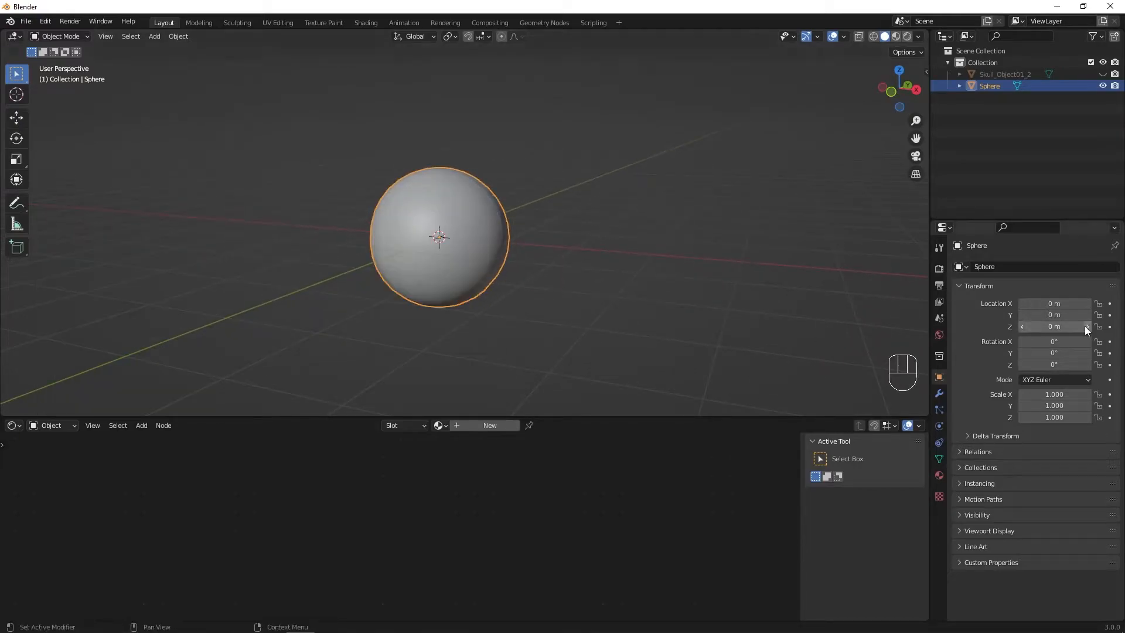
Add a Subdivision Surface modifier to the sphere.
{"action": "left_click", "coordinate": [938, 394]}
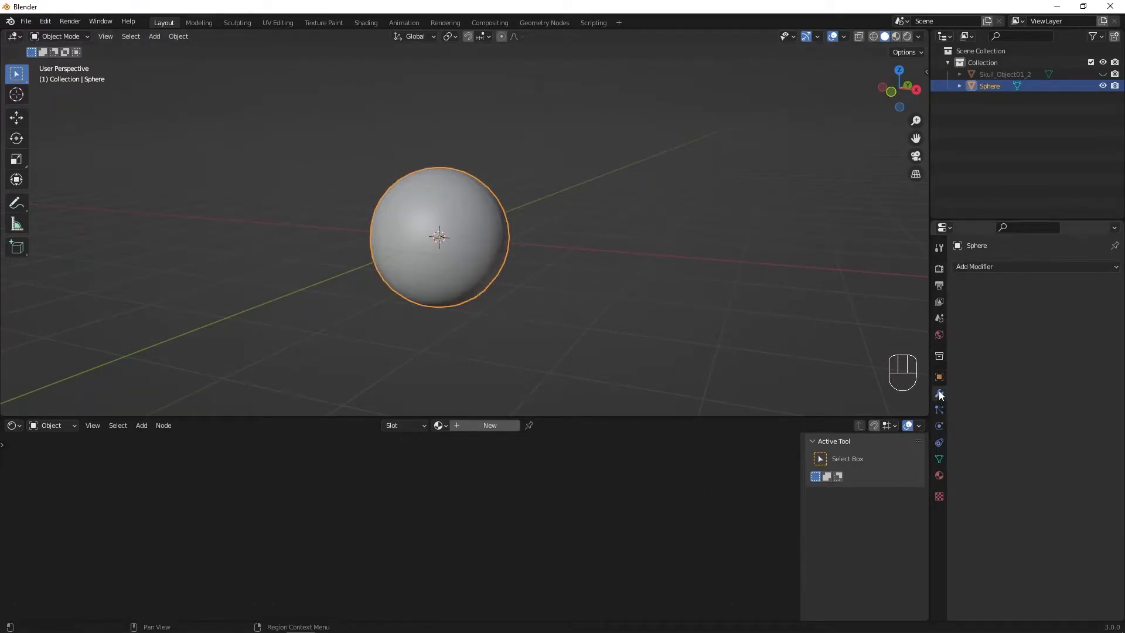
{"action": "left_click", "coordinate": [1006, 268]}
{"action": "left_click", "coordinate": [909, 479]}
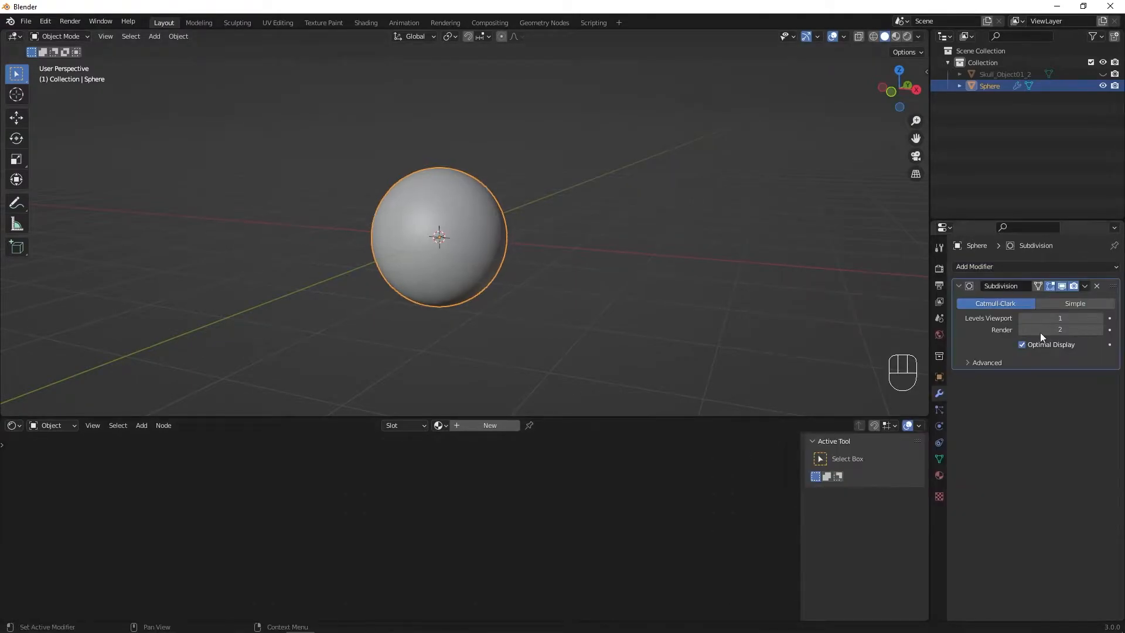
Add an Array modifier to the sphere with a count of 4 and a relative offset X factor of 1.4.
{"action": "middle_click_drag", "start_coordinate": [359, 281], "coordinate": [492, 309]}
{"action": "middle_click_drag", "start_coordinate": [536, 286], "coordinate": [533, 307]}
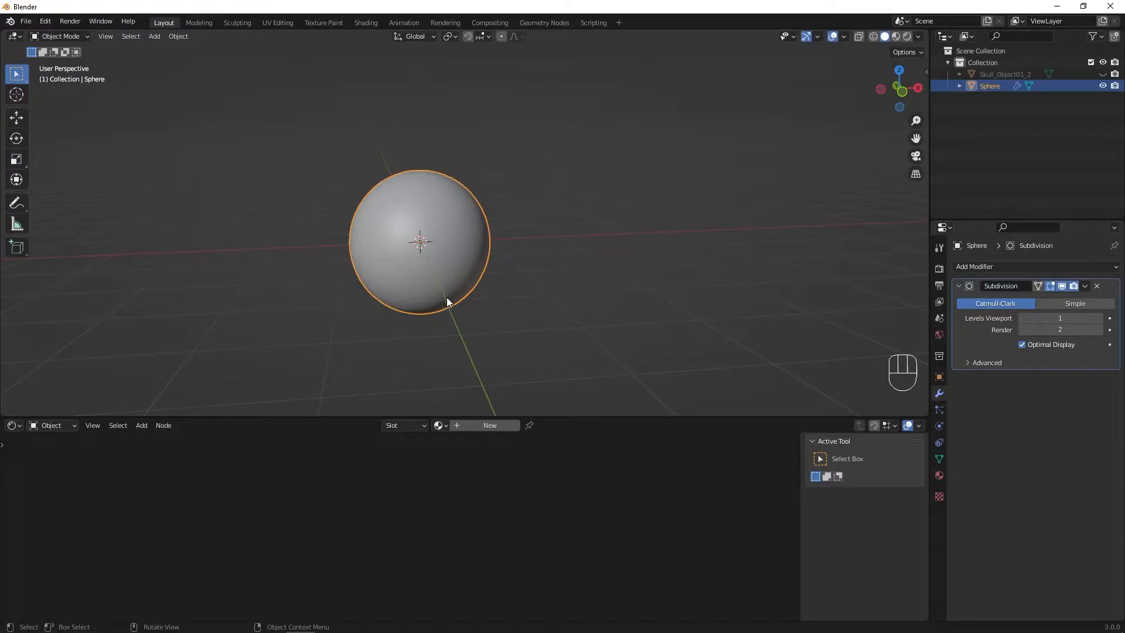
{"action": "mouse_move", "coordinate": [416, 237]}
{"action": "middle_mouse_down"}
{"action": "mouse_move", "coordinate": [530, 286]}
{"action": "mouse_move", "coordinate": [413, 226]}
{"action": "middle_mouse_up"}
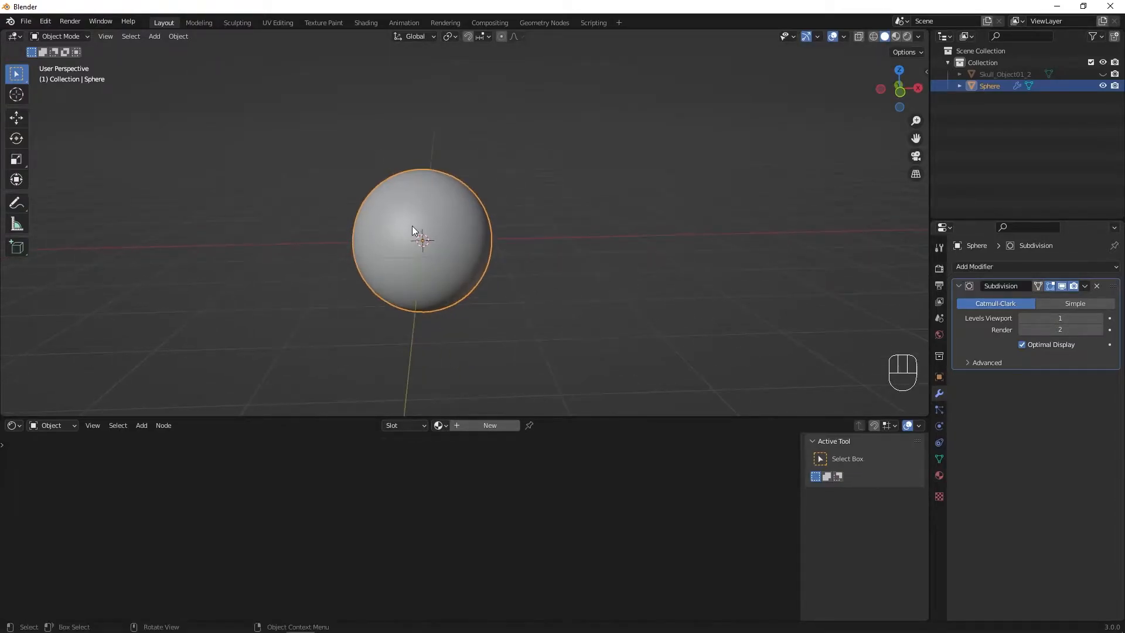
{"action": "left_click", "coordinate": [993, 267]}
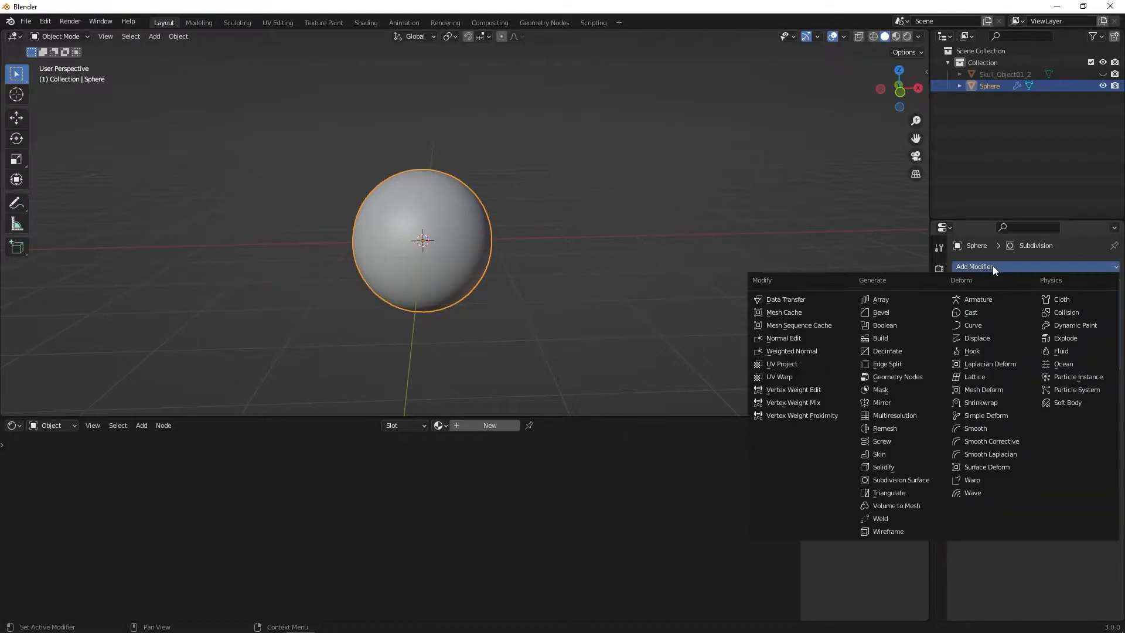
{"action": "left_click", "coordinate": [897, 300]}
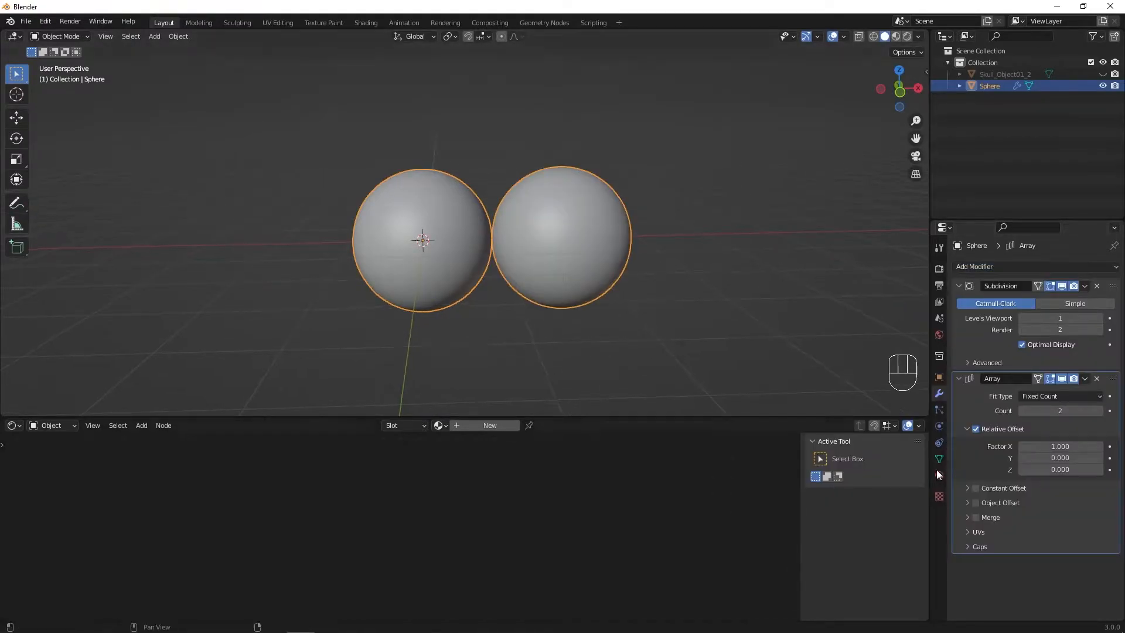
{"action": "left_click", "coordinate": [1100, 410]}
{"action": "left_click", "coordinate": [1099, 411]}
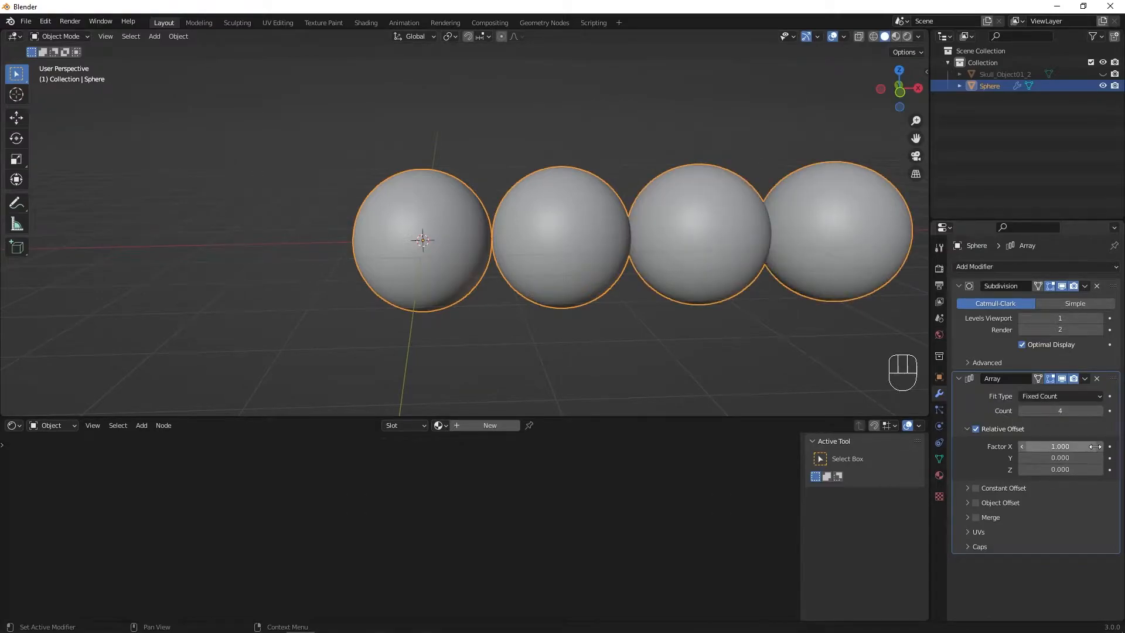
{"action": "left_click_drag", "start_coordinate": [1060, 447], "coordinate": [1098, 447]}
{"action": "scroll", "coordinate": [631, 315], "scroll_direction": "down", "scroll_amount": 3}
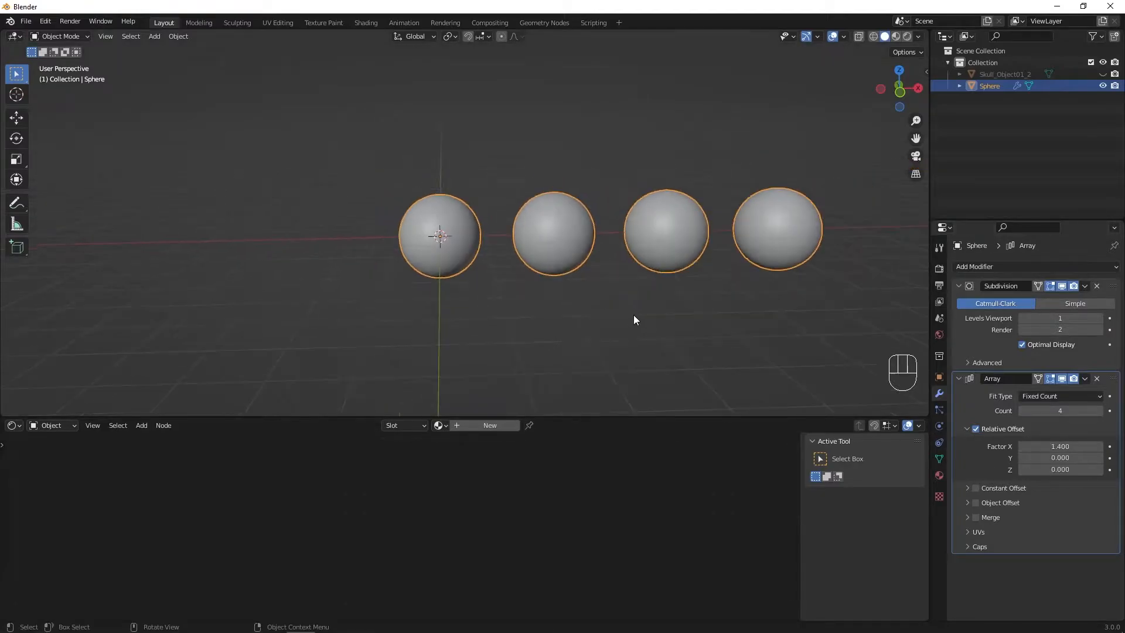
{"action": "middle_click_drag", "start_coordinate": [631, 315], "coordinate": [615, 315]}
{"action": "middle_click_drag", "start_coordinate": [795, 324], "coordinate": [760, 306], "text": "shift"}
Add a second Array modifier to the sphere and set its relative offset X factor to 0.
{"action": "left_click", "coordinate": [958, 378]}
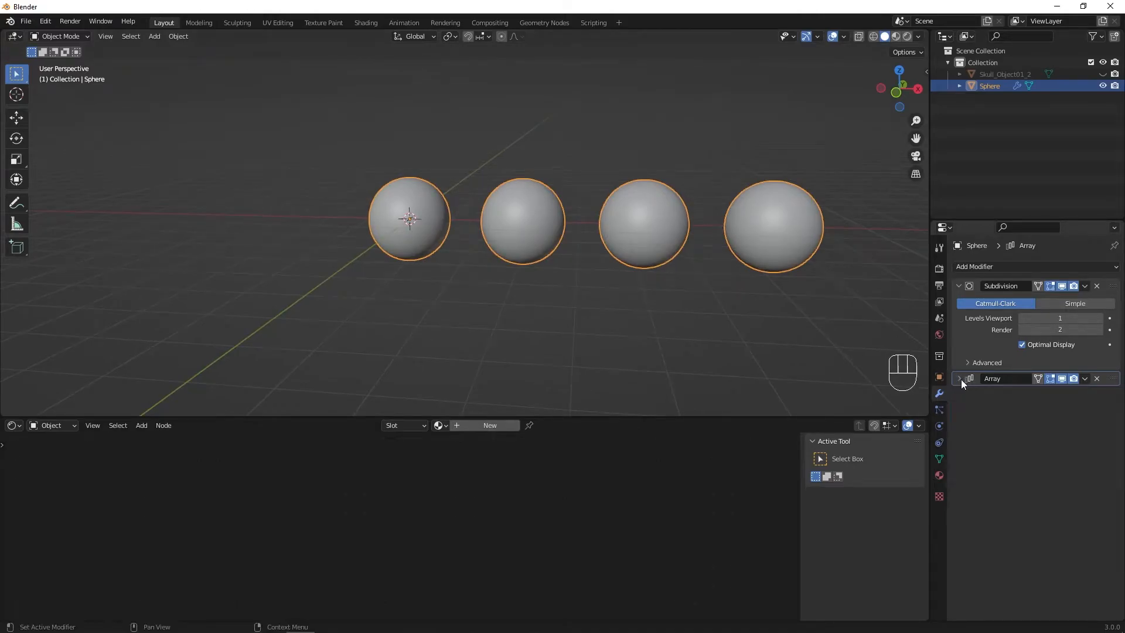
{"action": "left_click", "coordinate": [998, 266]}
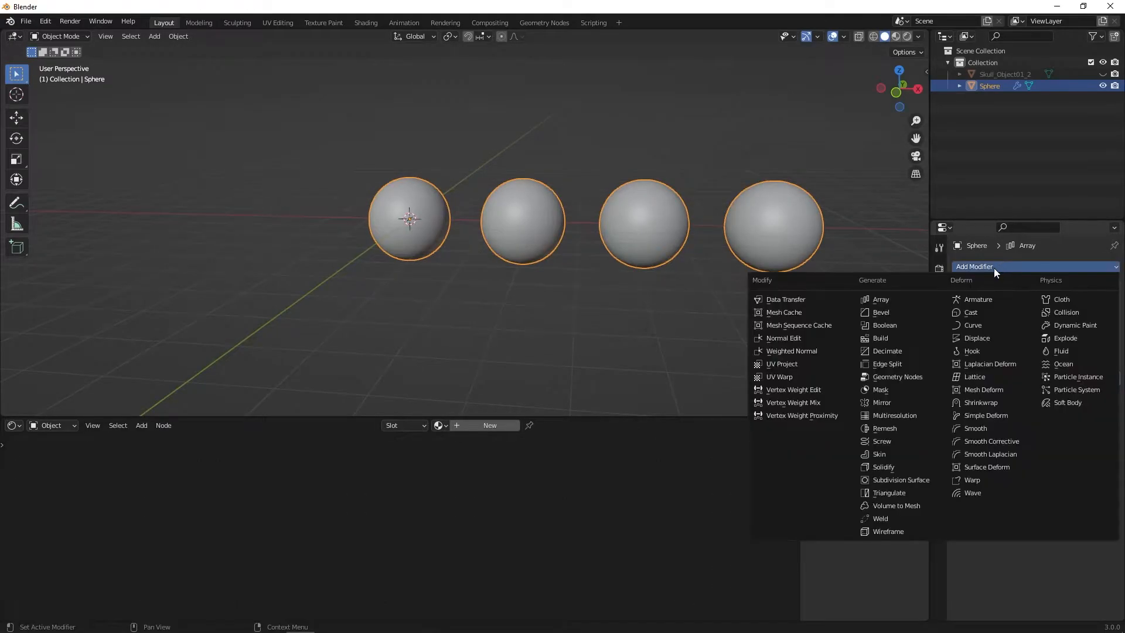
{"action": "left_click", "coordinate": [882, 298]}
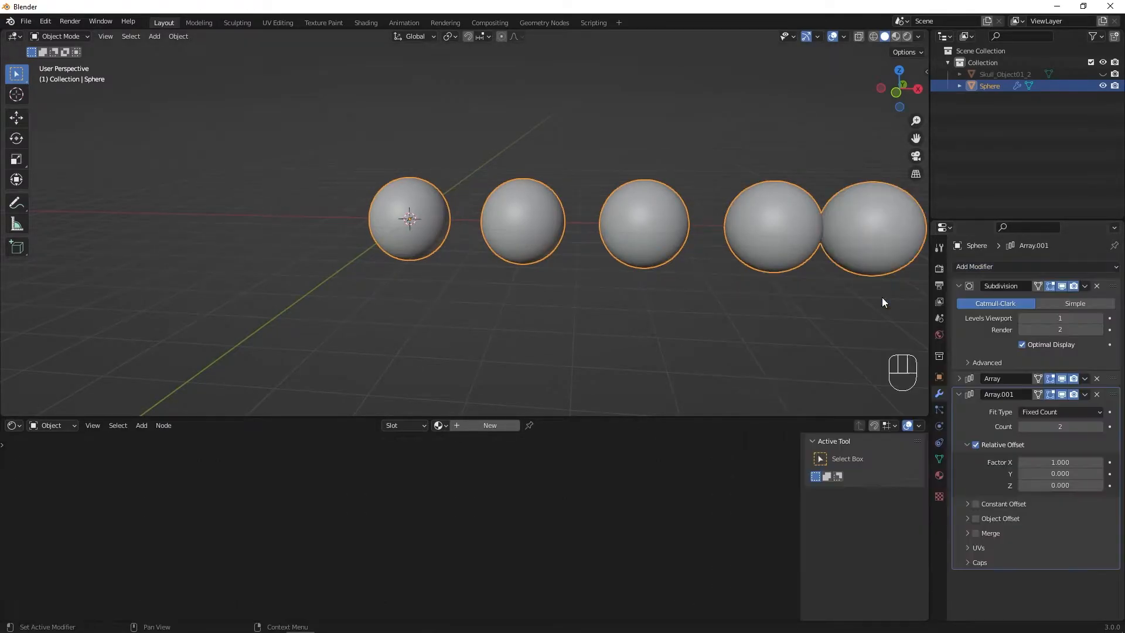
{"action": "left_click", "coordinate": [1052, 462]}
{"action": "type", "text": "0"}
{"action": "key", "text": "Return"}
Set the second array's relative offset Z factor to 1.4.
{"action": "left_click", "coordinate": [1067, 485]}
{"action": "type", "text": "1"}
{"action": "key", "text": "Return"}
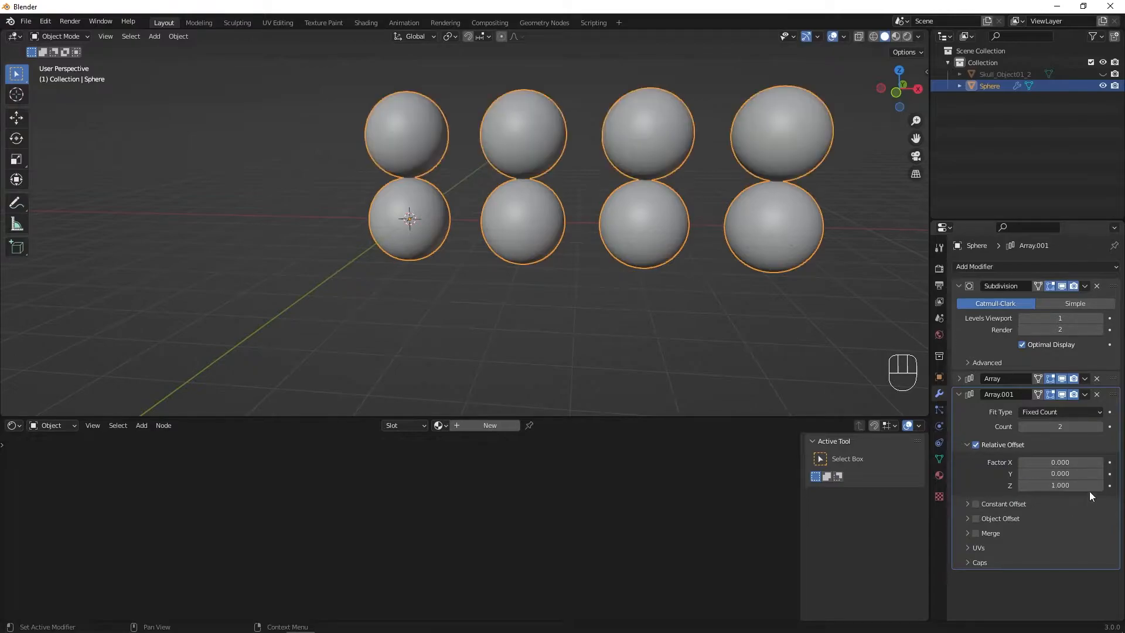
{"action": "left_click", "coordinate": [1099, 486]}
{"action": "left_click", "coordinate": [1099, 486]}
{"action": "left_click", "coordinate": [1099, 486]}
{"action": "left_click", "coordinate": [1099, 486]}
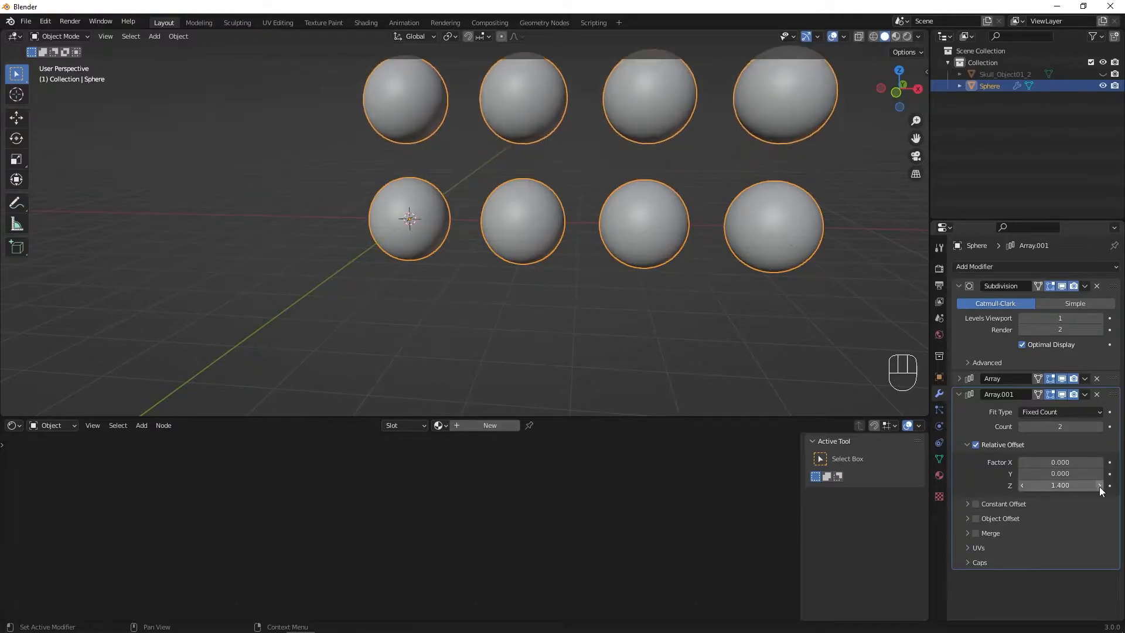
Raise the second array's count to 10 to stack the sphere rows vertically.
{"action": "left_click", "coordinate": [1099, 426]}
{"action": "left_click", "coordinate": [1099, 427]}
{"action": "left_click", "coordinate": [1098, 427]}
{"action": "left_click", "coordinate": [1099, 426]}
{"action": "left_click", "coordinate": [1099, 426]}
{"action": "left_click", "coordinate": [1098, 427]}
{"action": "left_click", "coordinate": [1098, 427]}
{"action": "scroll", "coordinate": [626, 297], "scroll_direction": "down", "scroll_amount": 7}
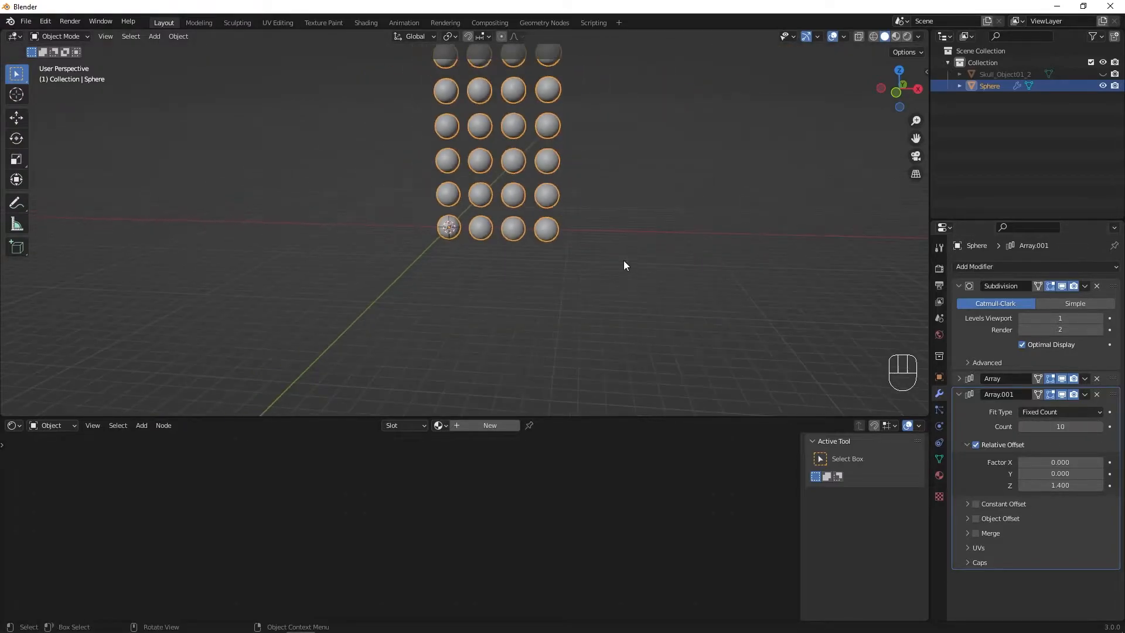
{"action": "middle_click_drag", "start_coordinate": [520, 207], "coordinate": [535, 312], "text": "shift"}
{"action": "scroll", "coordinate": [535, 220], "scroll_direction": "down", "scroll_amount": 2}
{"action": "middle_click_drag", "start_coordinate": [535, 220], "coordinate": [536, 238], "text": "shift"}
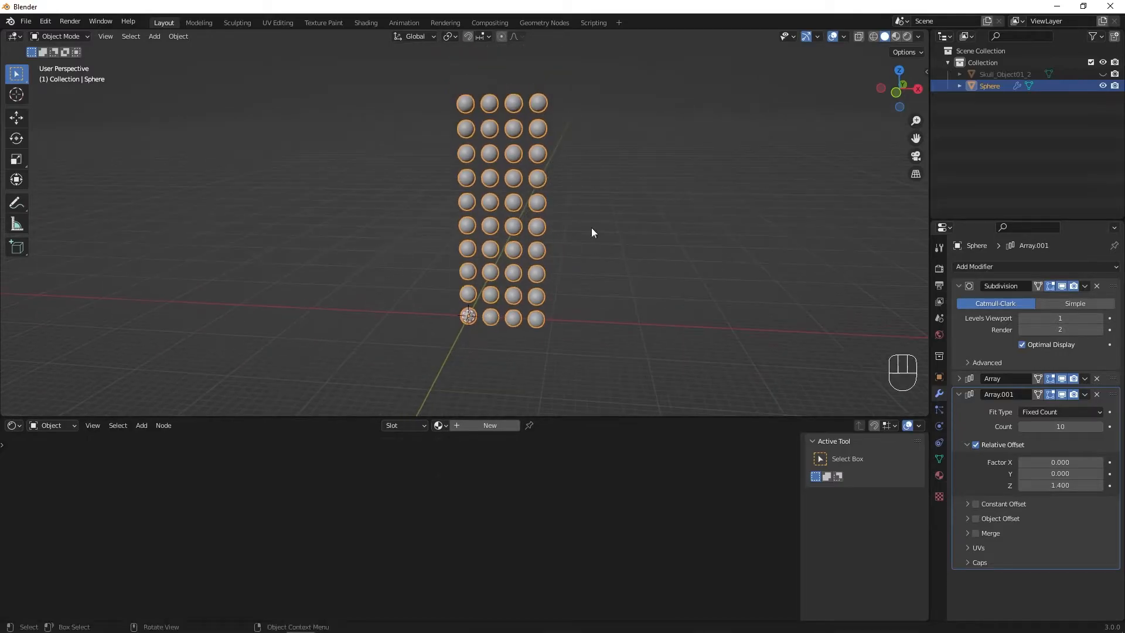
Apply the first and the second Array modifiers, keeping the Subdivision modifier on the sphere.
{"action": "left_click", "coordinate": [1085, 395]}
{"action": "left_click", "coordinate": [1084, 379]}
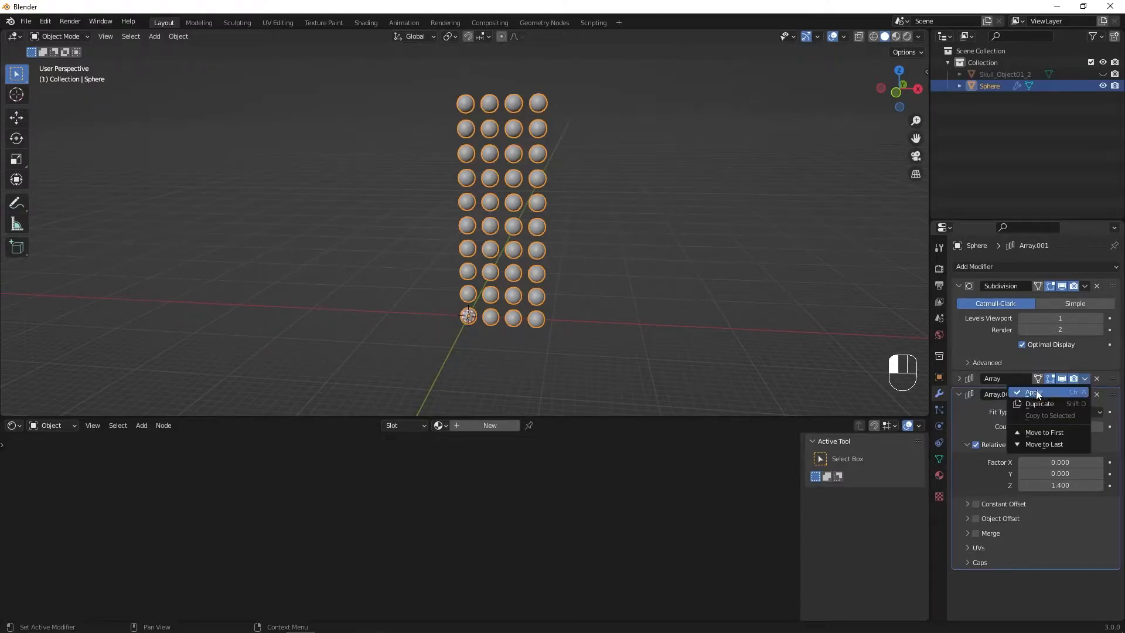
{"action": "left_click", "coordinate": [1042, 388]}
{"action": "left_click", "coordinate": [1084, 378]}
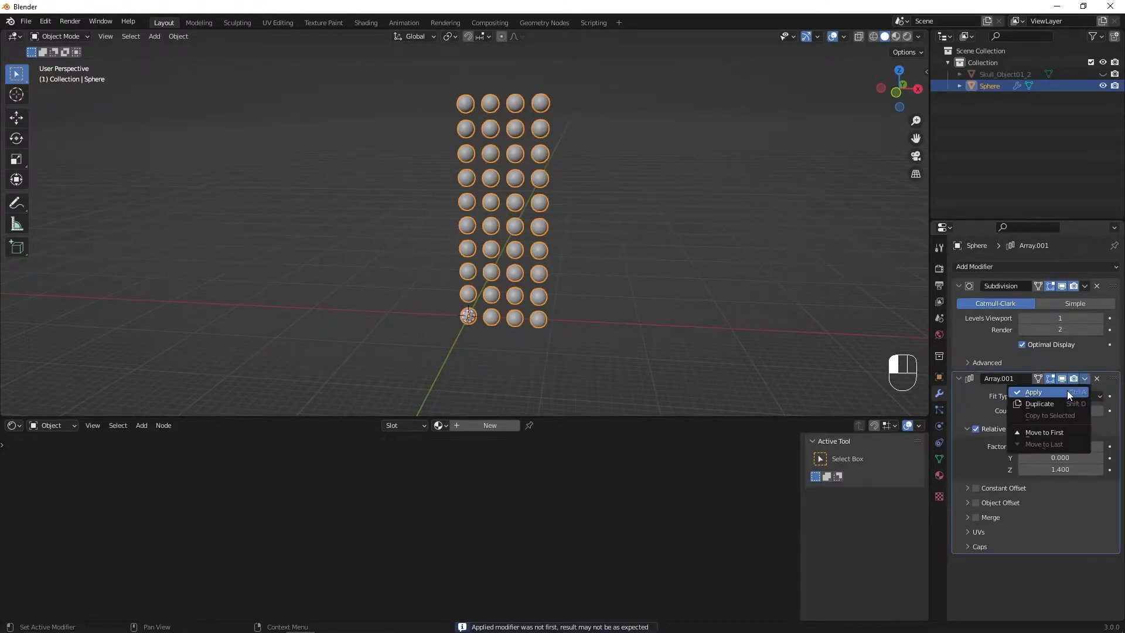
{"action": "left_click", "coordinate": [1042, 392]}
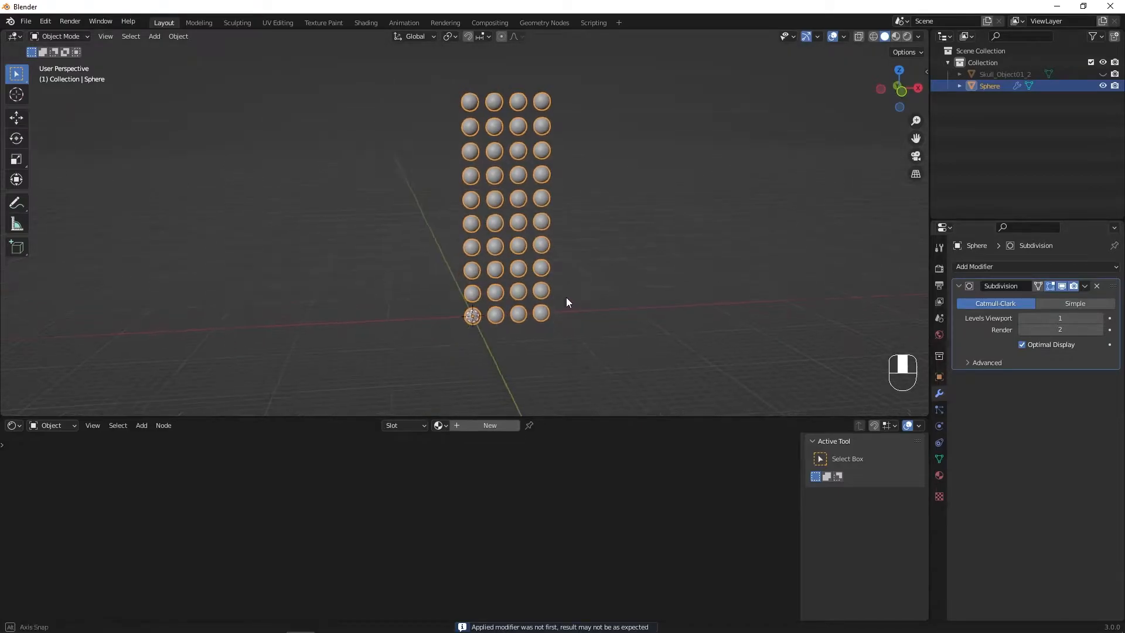
Select the sphere grid and enter Edit Mode on its mesh.
{"action": "left_click", "coordinate": [662, 189]}
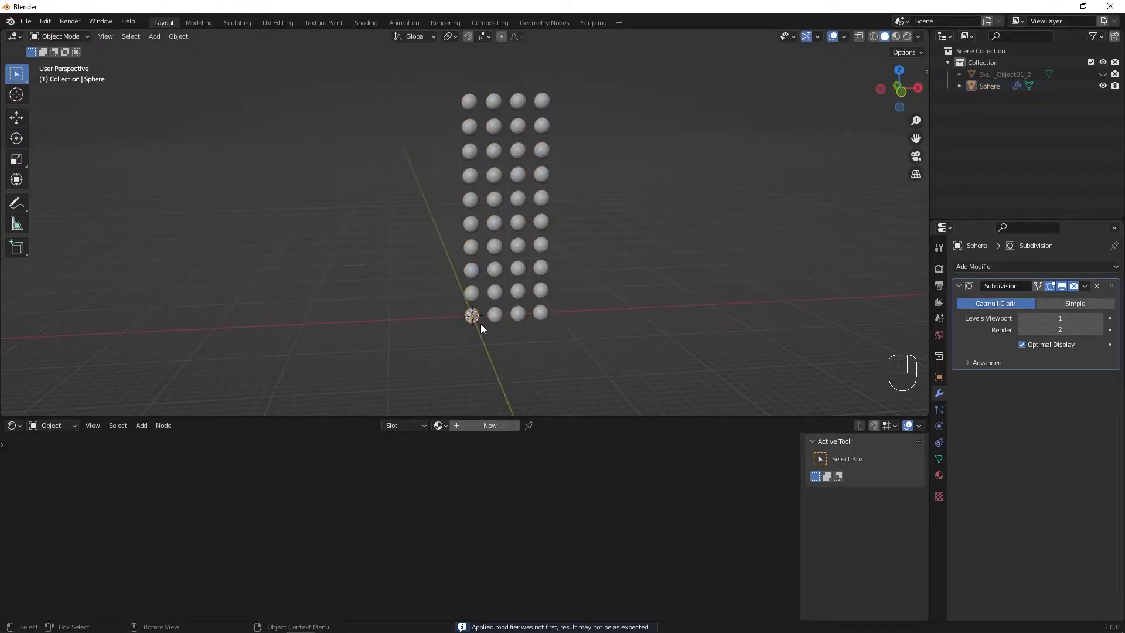
{"action": "left_click", "coordinate": [470, 316]}
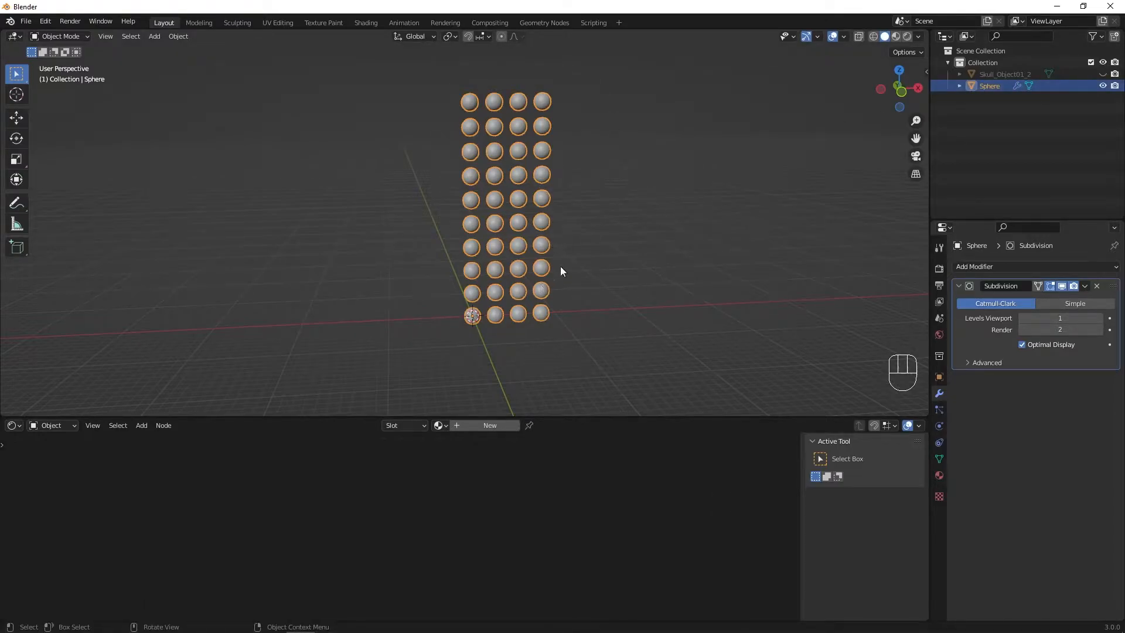
{"action": "left_click", "coordinate": [384, 368]}
{"action": "left_click", "coordinate": [513, 318]}
{"action": "middle_click_drag", "start_coordinate": [545, 231], "coordinate": [521, 255]}
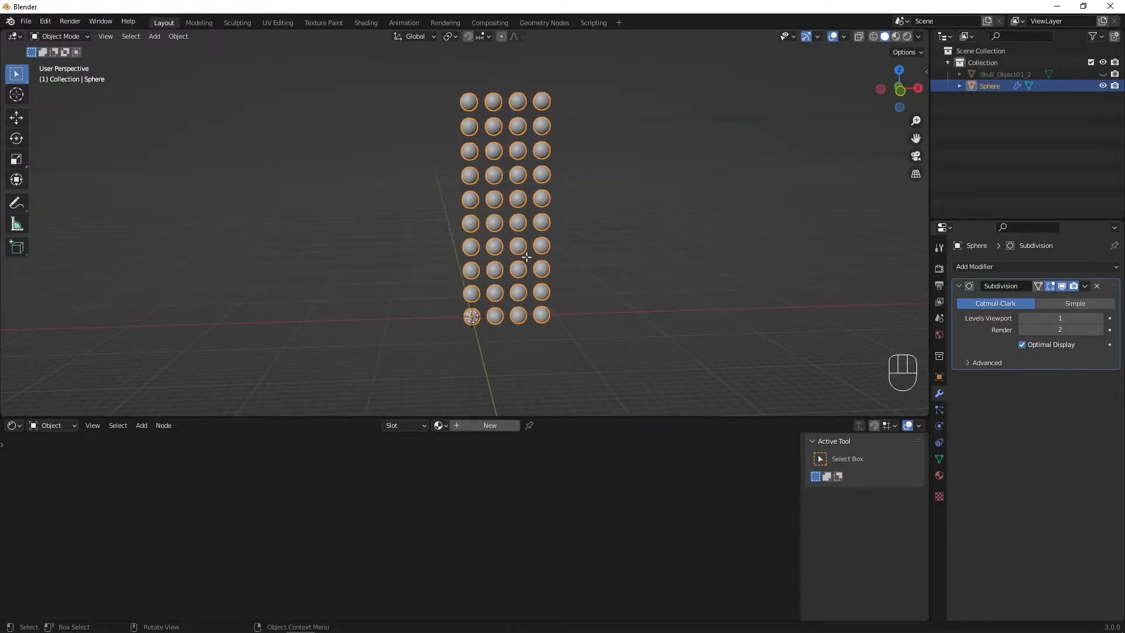
{"action": "key", "text": "Tab"}
{"action": "middle_click_drag", "start_coordinate": [595, 250], "coordinate": [576, 252]}
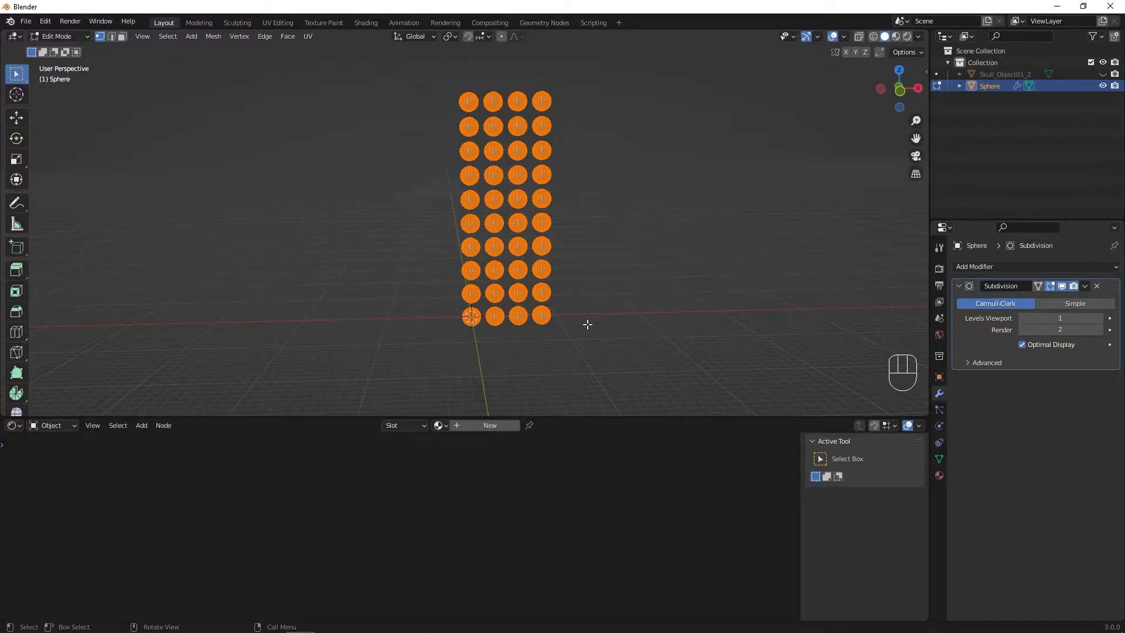
{"action": "middle_click_drag", "start_coordinate": [525, 263], "coordinate": [534, 236]}
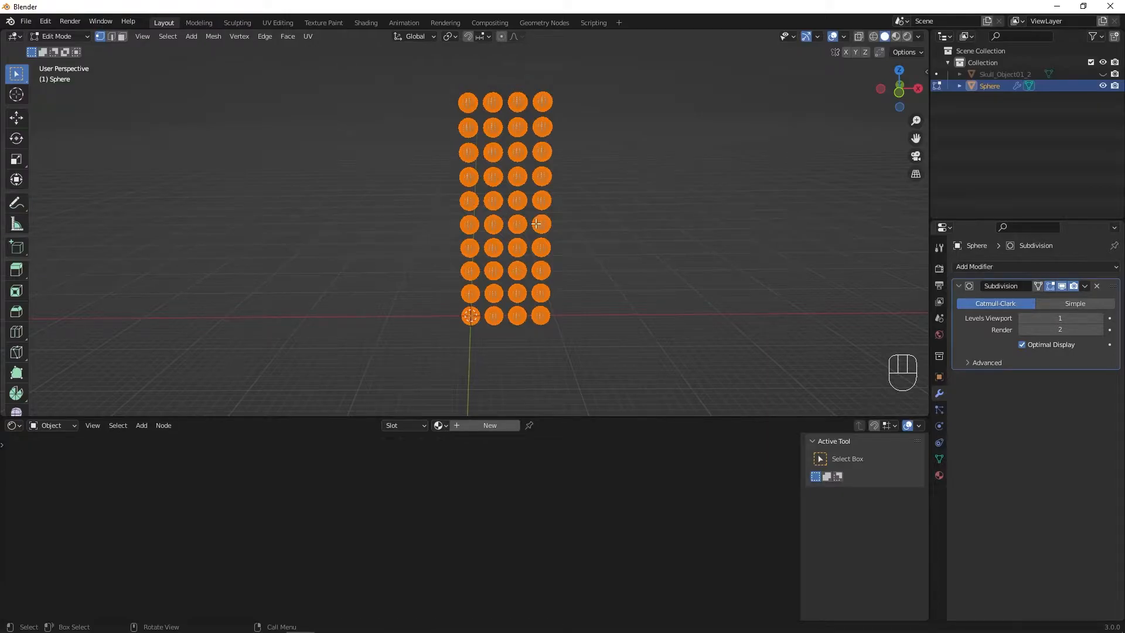
Select the grid's entire mesh, separate it by loose parts, and return to Object Mode.
{"action": "left_click", "coordinate": [580, 221]}
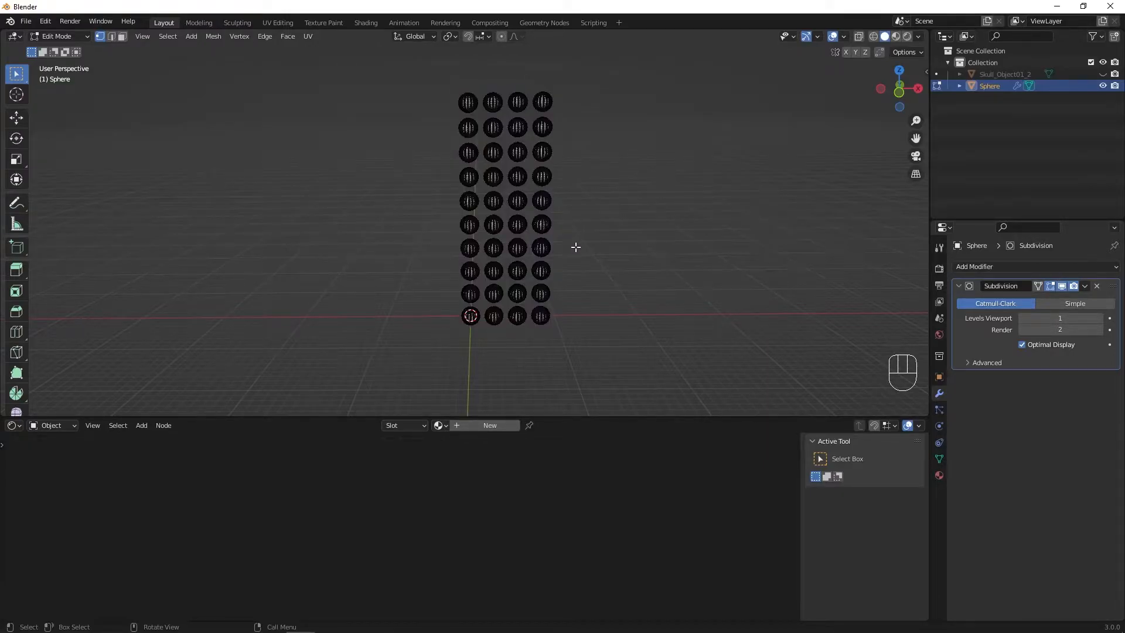
{"action": "key", "text": "a"}
{"action": "middle_click_drag", "start_coordinate": [567, 261], "coordinate": [554, 132]}
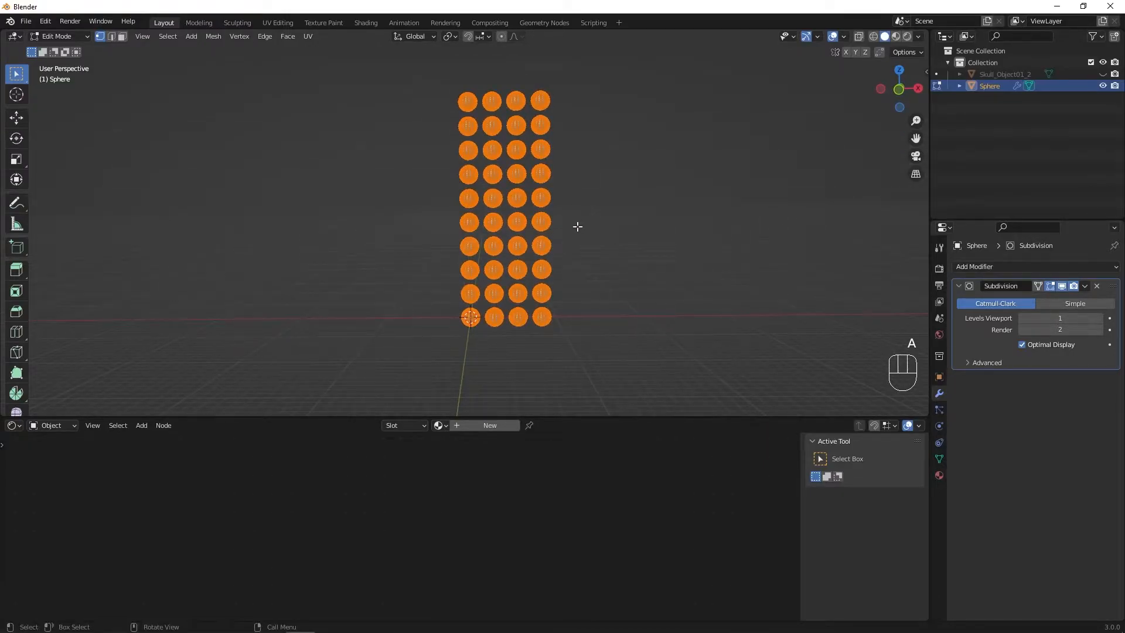
{"action": "middle_click_drag", "start_coordinate": [585, 238], "coordinate": [547, 253], "text": "shift"}
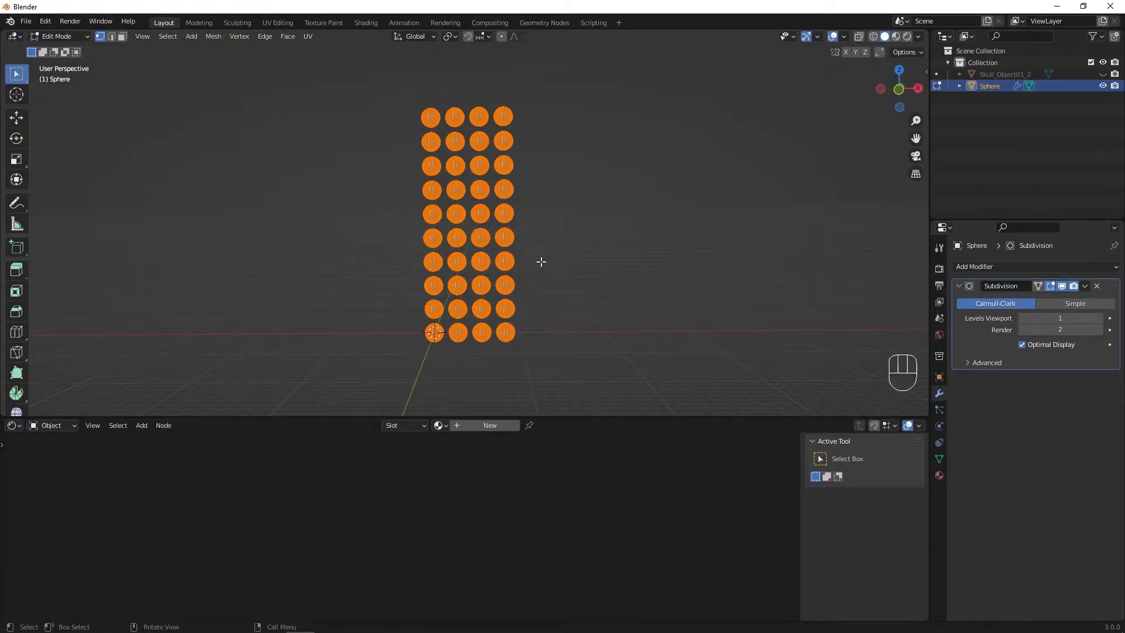
{"action": "key", "text": "p"}
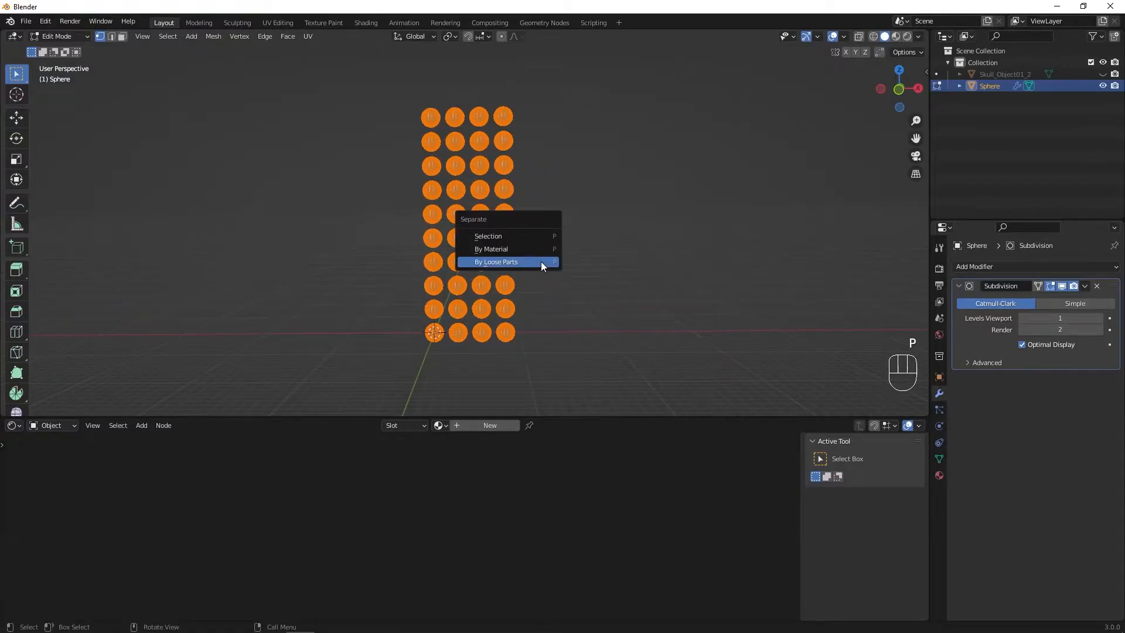
{"action": "left_click", "coordinate": [542, 261]}
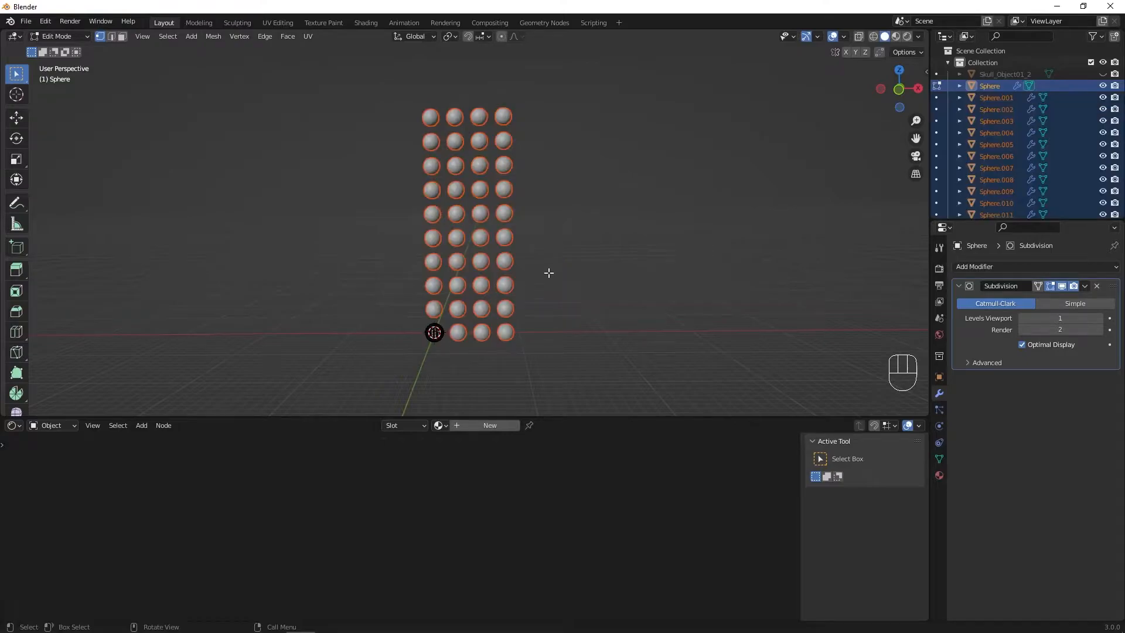
{"action": "middle_click", "coordinate": [573, 323]}
{"action": "middle_click_drag", "start_coordinate": [569, 329], "coordinate": [577, 322]}
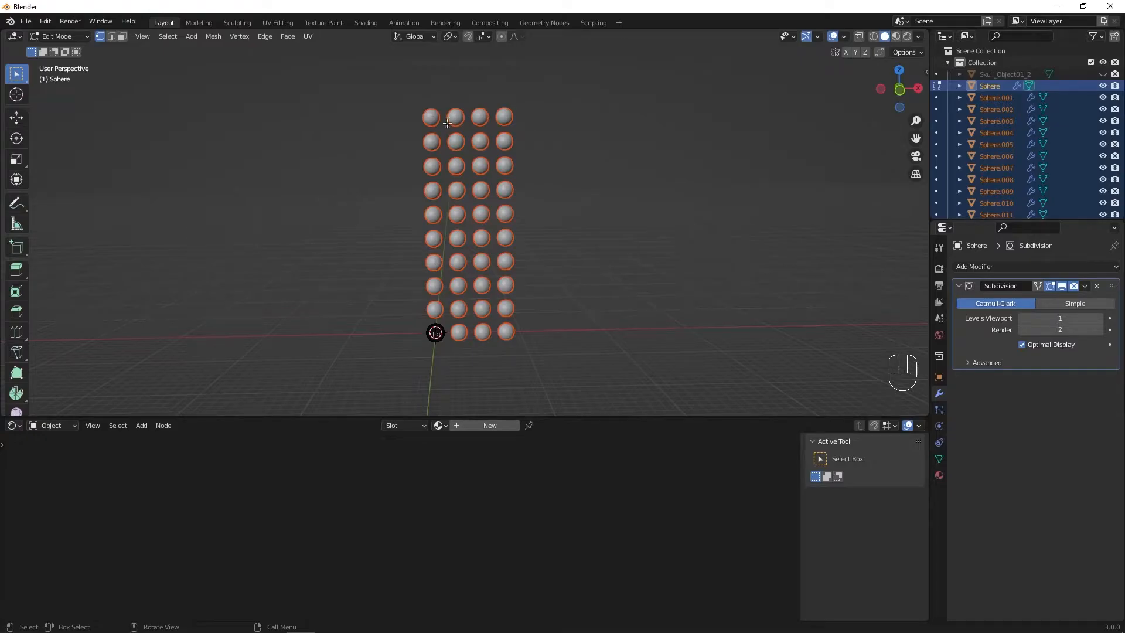
{"action": "key", "text": "Tab"}
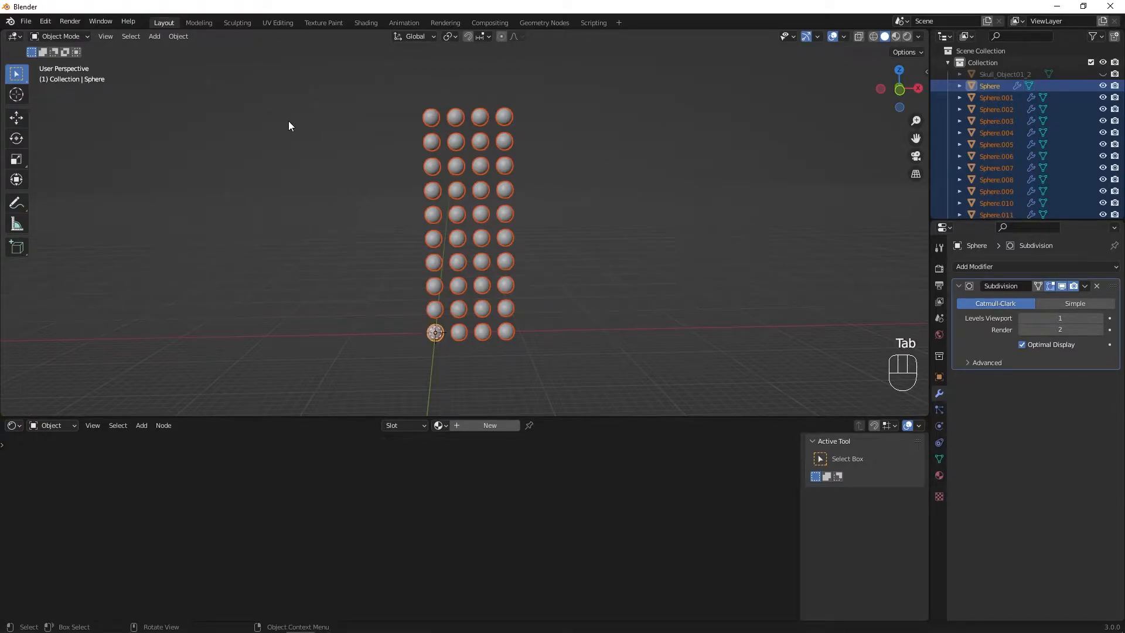
Select several spheres individually and look through the outliner to check that they are separate objects.
{"action": "left_click", "coordinate": [431, 117]}
{"action": "left_click", "coordinate": [479, 116]}
{"action": "left_click", "coordinate": [504, 116]}
{"action": "left_click", "coordinate": [505, 141]}
{"action": "scroll", "coordinate": [1058, 135], "scroll_direction": "down", "scroll_amount": 8}
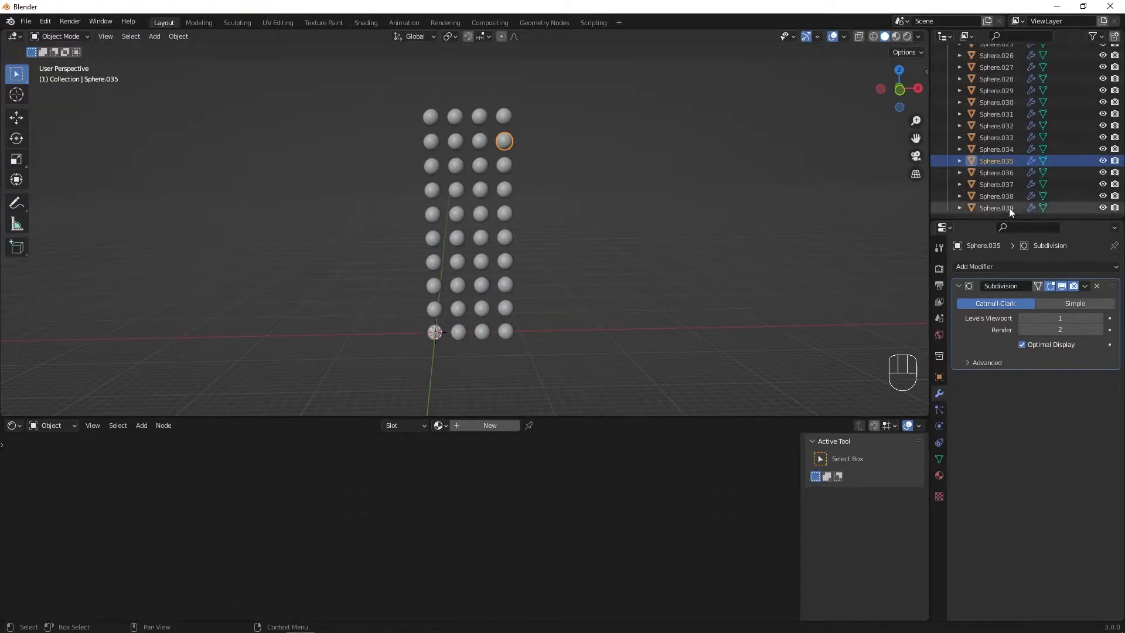
{"action": "scroll", "coordinate": [1009, 207], "scroll_direction": "up", "scroll_amount": 9}
{"action": "scroll", "coordinate": [1018, 156], "scroll_direction": "up", "scroll_amount": 2}
{"action": "middle_click_drag", "start_coordinate": [571, 257], "coordinate": [572, 266]}
{"action": "left_click_drag", "start_coordinate": [594, 92], "coordinate": [413, 345]}
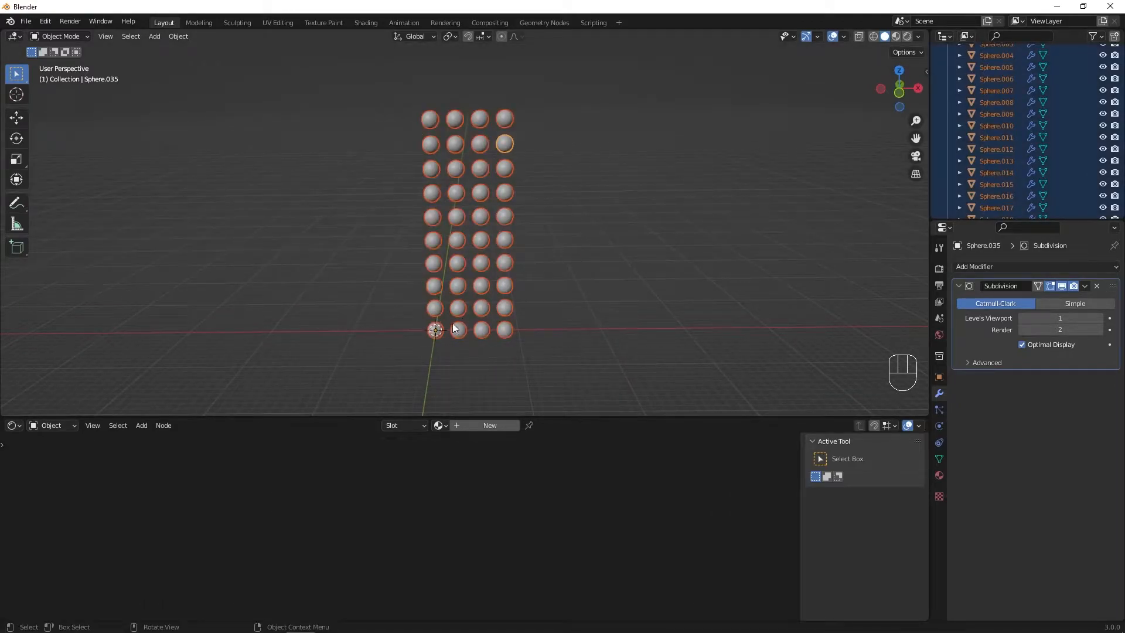
{"action": "left_click", "coordinate": [523, 282]}
Try moving the second-lowest sphere of the first column about 5 m in negative X, and undo the move.
{"action": "scroll", "coordinate": [446, 327], "scroll_direction": "up", "scroll_amount": 3}
{"action": "middle_click_drag", "start_coordinate": [404, 394], "coordinate": [427, 358]}
{"action": "middle_click_drag", "start_coordinate": [407, 412], "coordinate": [427, 326], "text": "shift"}
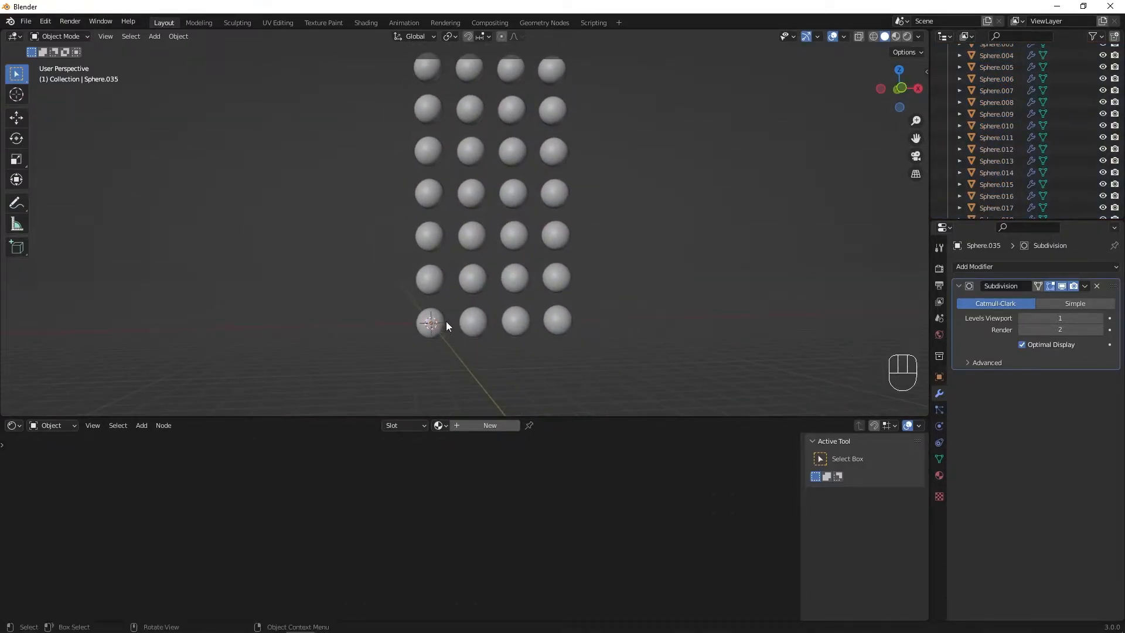
{"action": "left_click", "coordinate": [426, 283]}
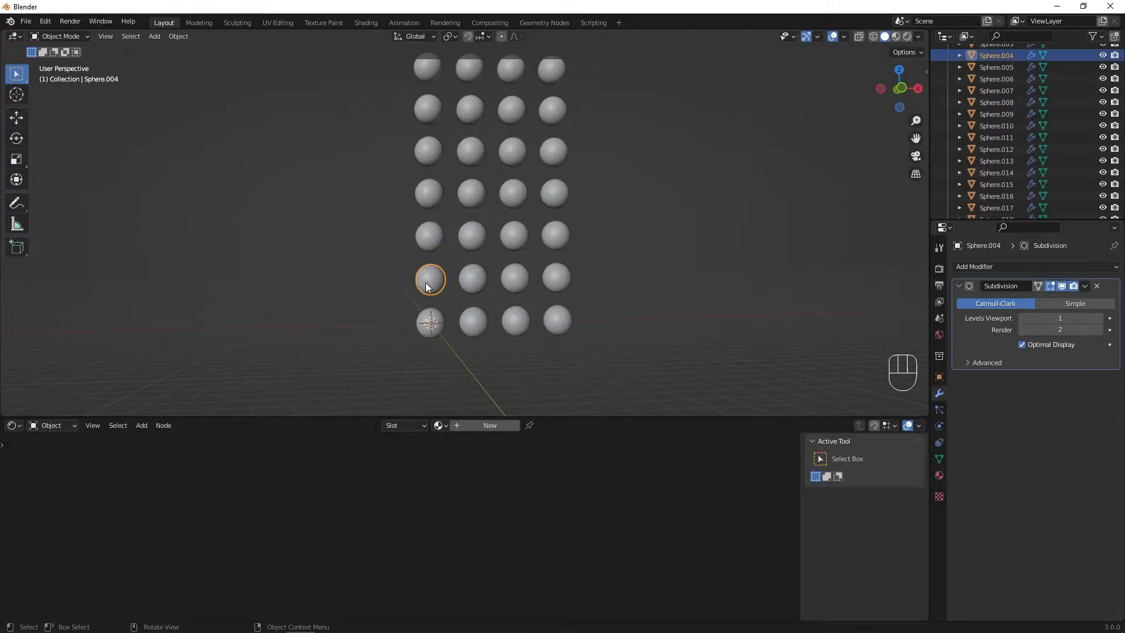
{"action": "key", "text": "g"}
{"action": "left_click", "coordinate": [356, 268]}
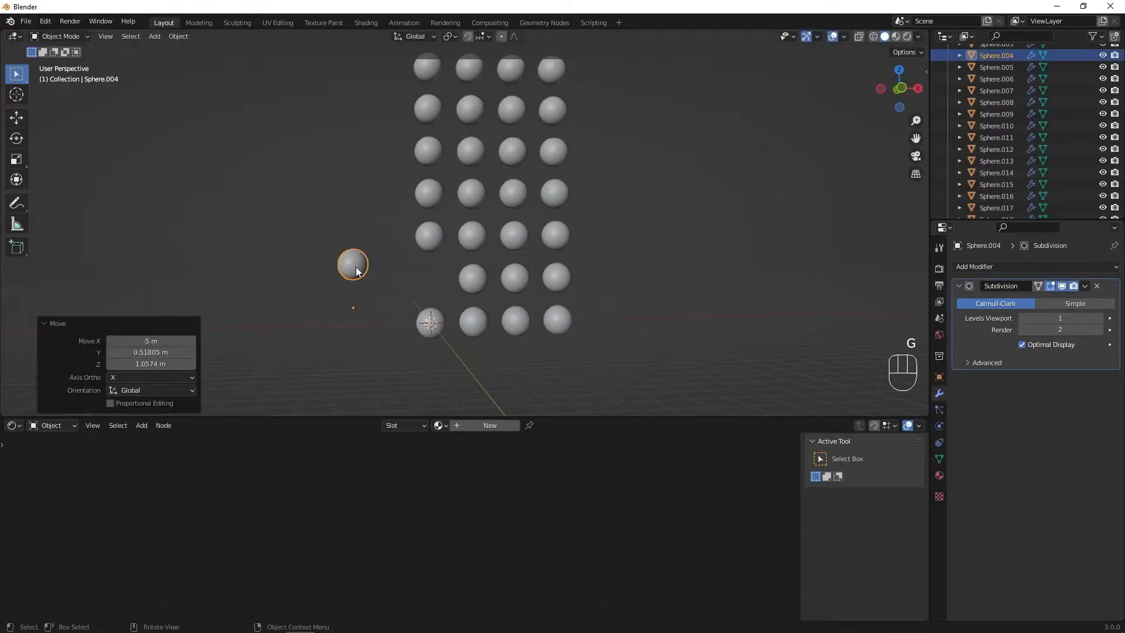
{"action": "key", "text": "ctrl+z"}
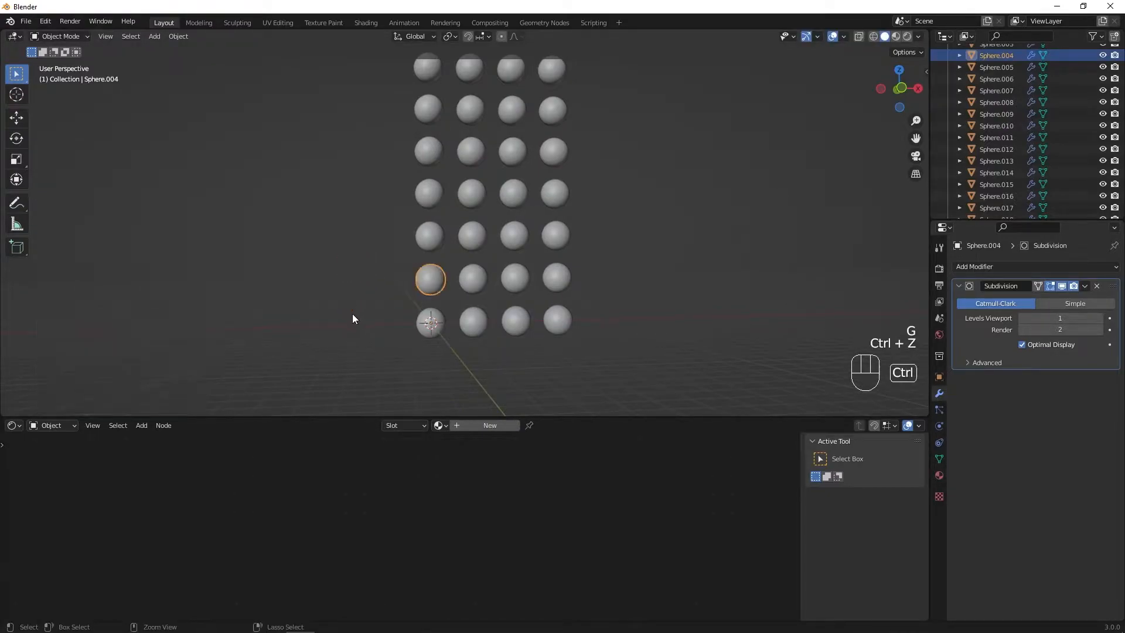
Select all the spheres in the grid and set each one's origin to its geometry.
{"action": "scroll", "coordinate": [451, 351], "scroll_direction": "down", "scroll_amount": 2}
{"action": "scroll", "coordinate": [456, 351], "scroll_direction": "down", "scroll_amount": 3}
{"action": "mouse_move", "coordinate": [467, 333]}
{"action": "middle_mouse_down", "text": "shift"}
{"action": "mouse_move", "coordinate": [450, 378]}
{"action": "mouse_move", "coordinate": [465, 352]}
{"action": "middle_mouse_up", "text": "shift"}
{"action": "left_click_drag", "start_coordinate": [553, 119], "coordinate": [410, 319]}
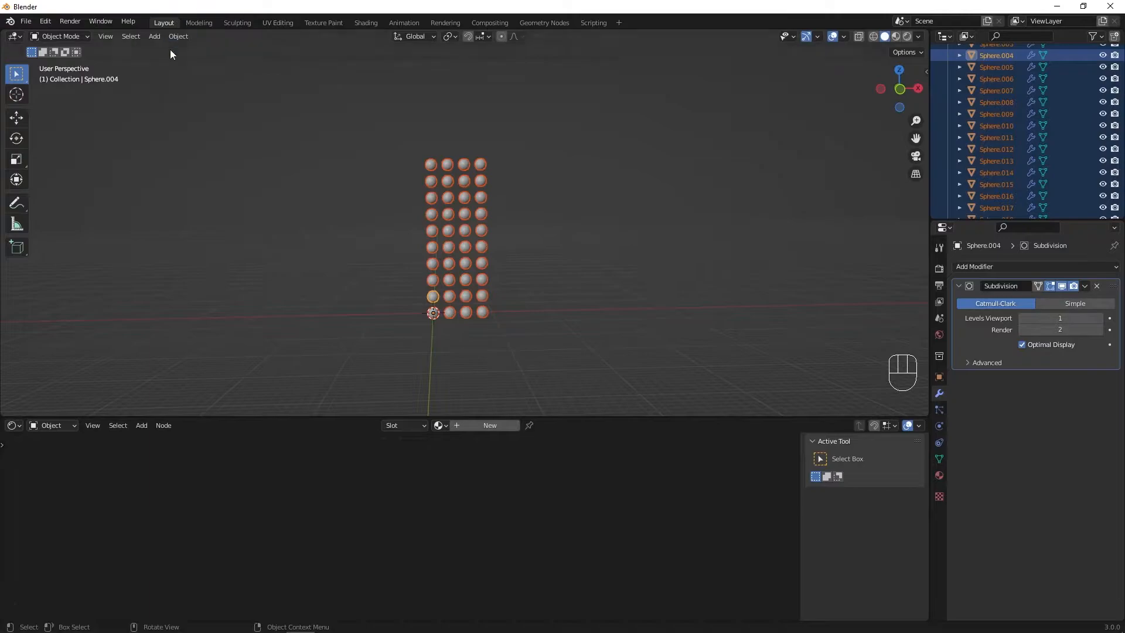
{"action": "left_click", "coordinate": [178, 37]}
{"action": "mouse_move", "coordinate": [200, 61]}
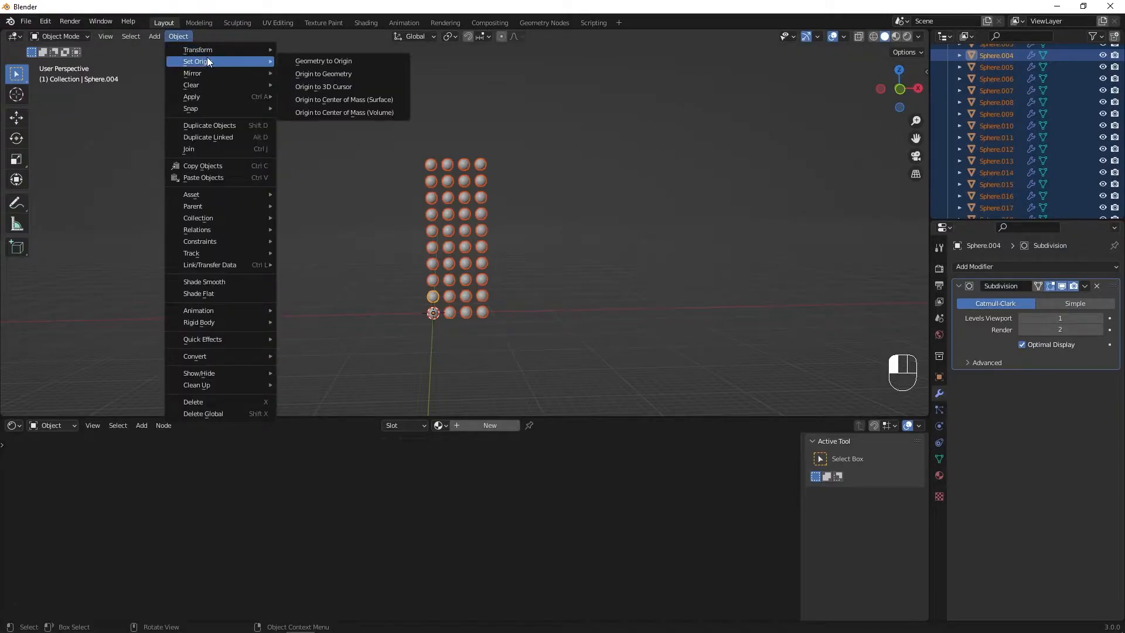
{"action": "left_click", "coordinate": [338, 76]}
Examine the position of the origin points on the spheres in the lowest rows.
{"action": "scroll", "coordinate": [434, 276], "scroll_direction": "up", "scroll_amount": 3}
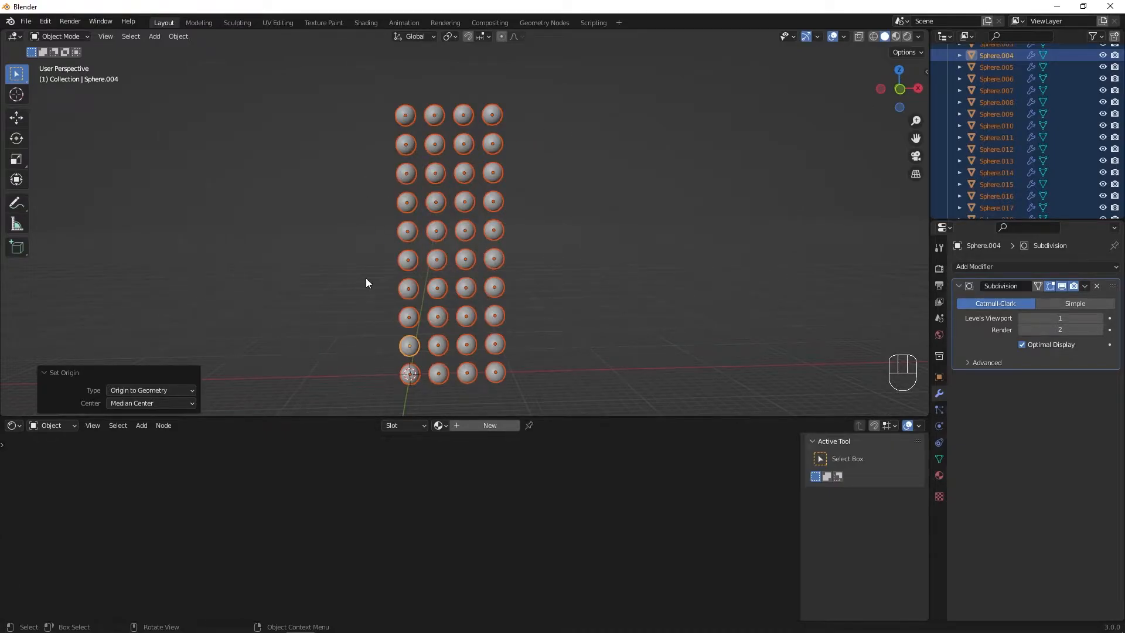
{"action": "middle_click_drag", "start_coordinate": [437, 373], "coordinate": [432, 292], "text": "shift"}
{"action": "scroll", "coordinate": [424, 342], "scroll_direction": "up", "scroll_amount": 3}
{"action": "middle_click_drag", "start_coordinate": [419, 354], "coordinate": [442, 230], "text": "shift"}
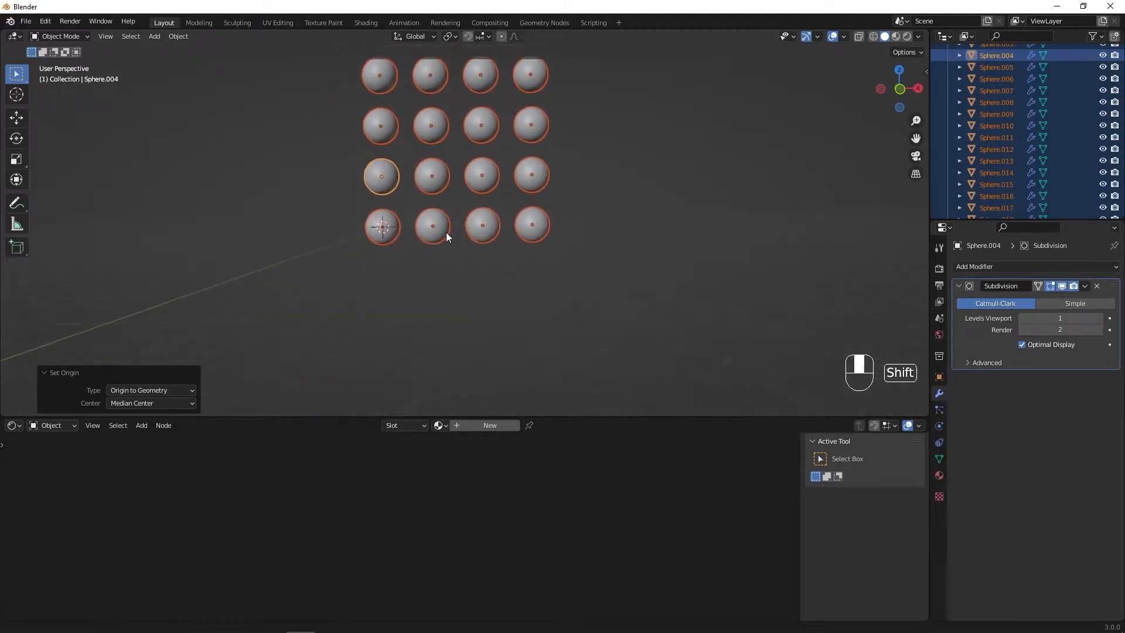
{"action": "scroll", "coordinate": [404, 281], "scroll_direction": "up", "scroll_amount": 3}
{"action": "scroll", "coordinate": [408, 287], "scroll_direction": "up", "scroll_amount": 2}
{"action": "middle_click_drag", "start_coordinate": [402, 308], "coordinate": [448, 304], "text": "shift"}
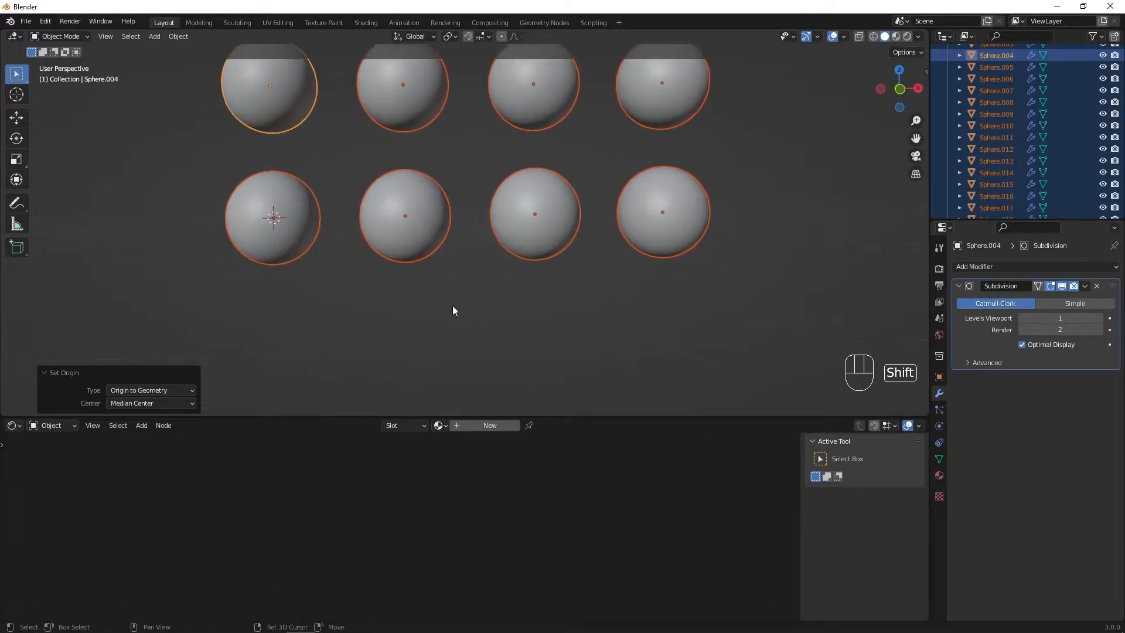
Deselect the spheres and switch the viewport to Material Preview shading.
{"action": "left_click", "coordinate": [364, 272]}
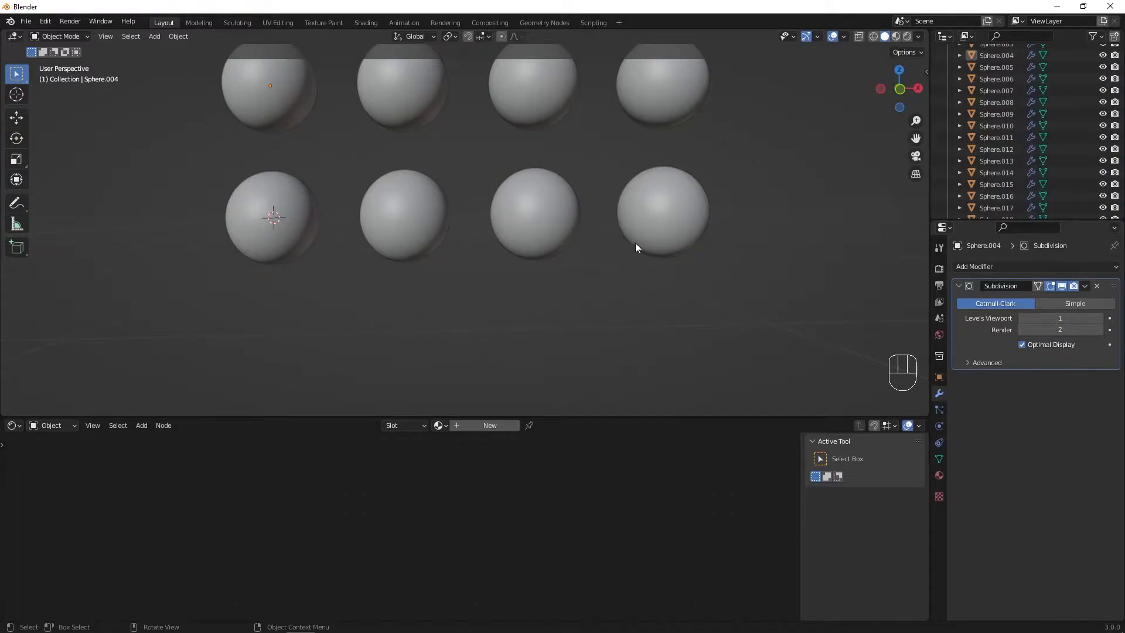
{"action": "left_click", "coordinate": [896, 36]}
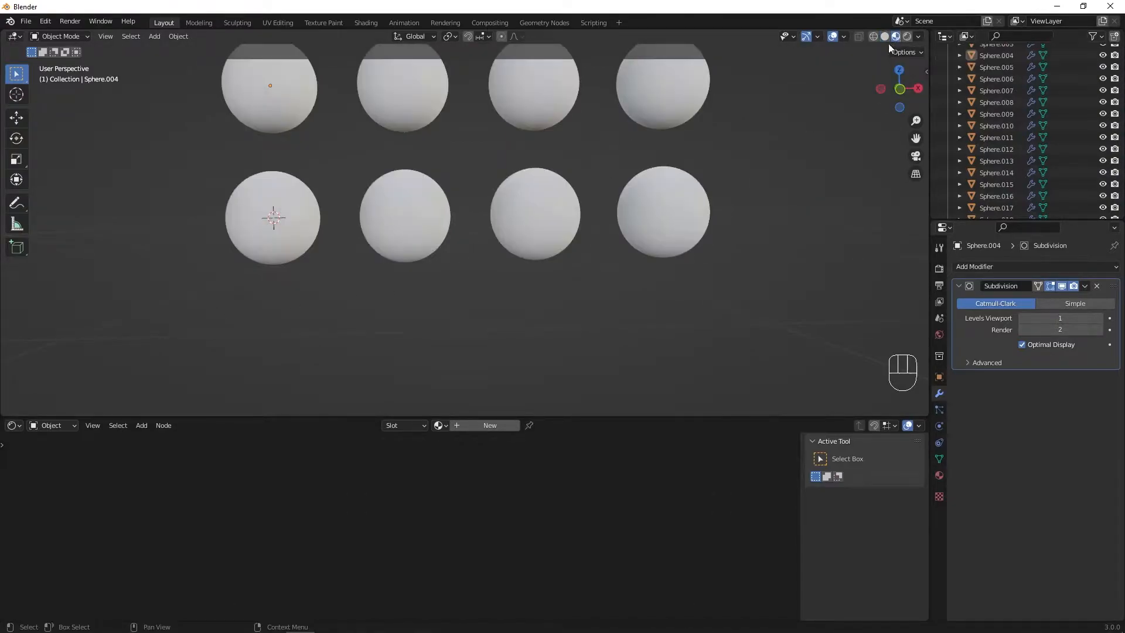
Raise the world opacity in the Material Preview shading settings to use the environment image as the viewport background.
{"action": "left_click", "coordinate": [918, 37]}
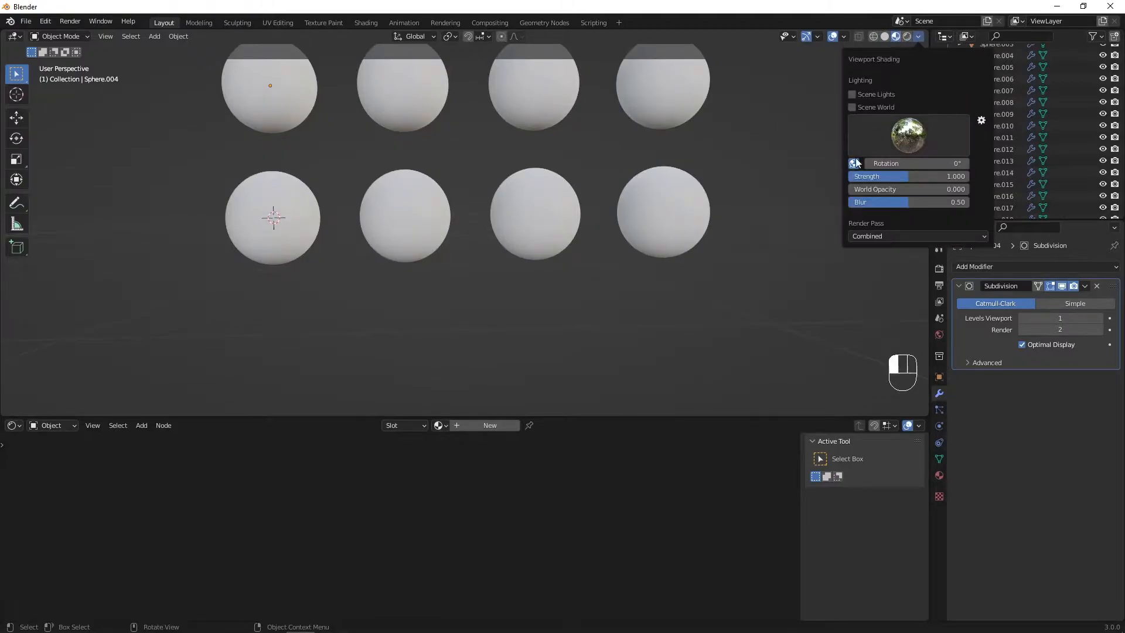
{"action": "left_click_drag", "start_coordinate": [863, 190], "coordinate": [967, 190]}
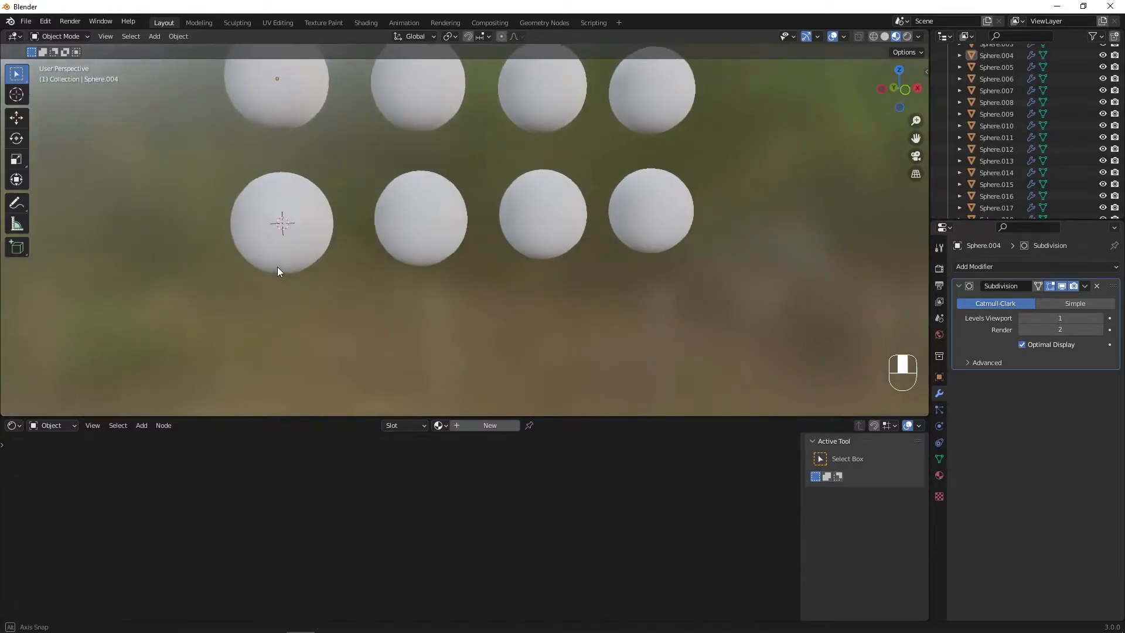
{"action": "middle_click_drag", "start_coordinate": [313, 272], "coordinate": [363, 325]}
Create a new material named gold on the first sphere of the lowest row.
{"action": "left_click", "coordinate": [334, 243]}
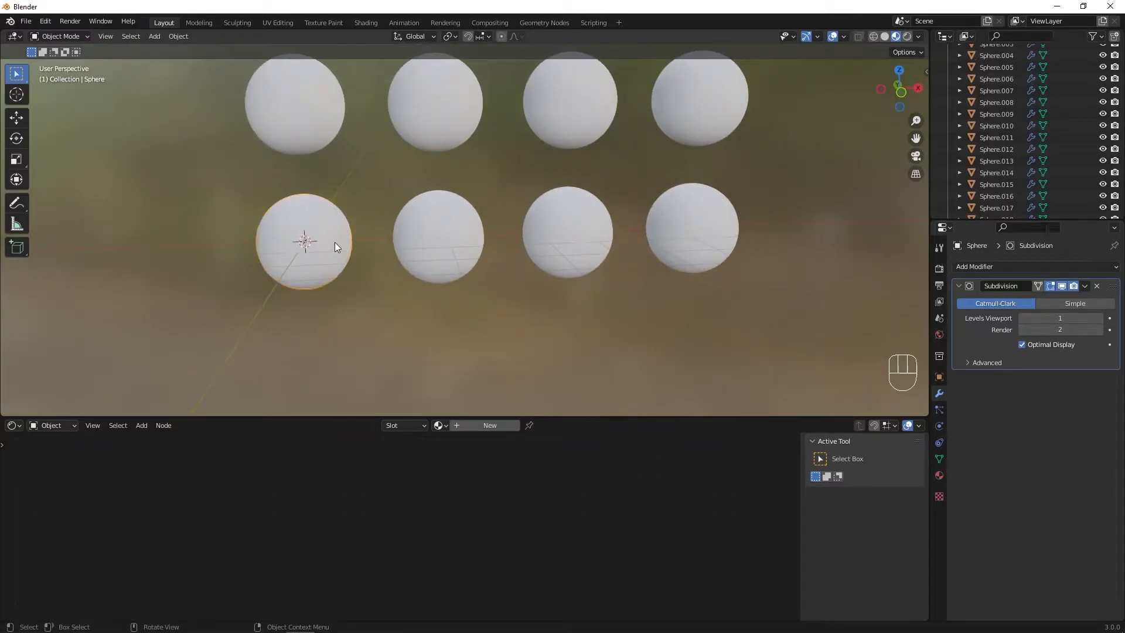
{"action": "left_click", "coordinate": [467, 427]}
{"action": "middle_click_drag", "start_coordinate": [423, 543], "coordinate": [392, 470]}
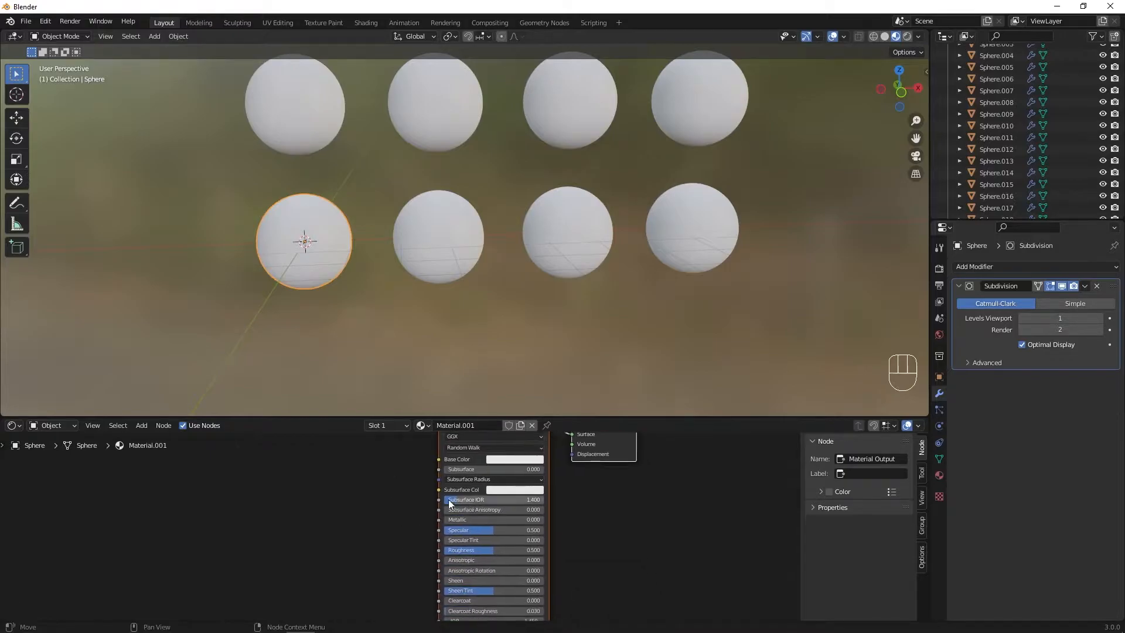
{"action": "double_click", "coordinate": [468, 427]}
{"action": "type", "text": "gold"}
{"action": "key", "text": "Return"}
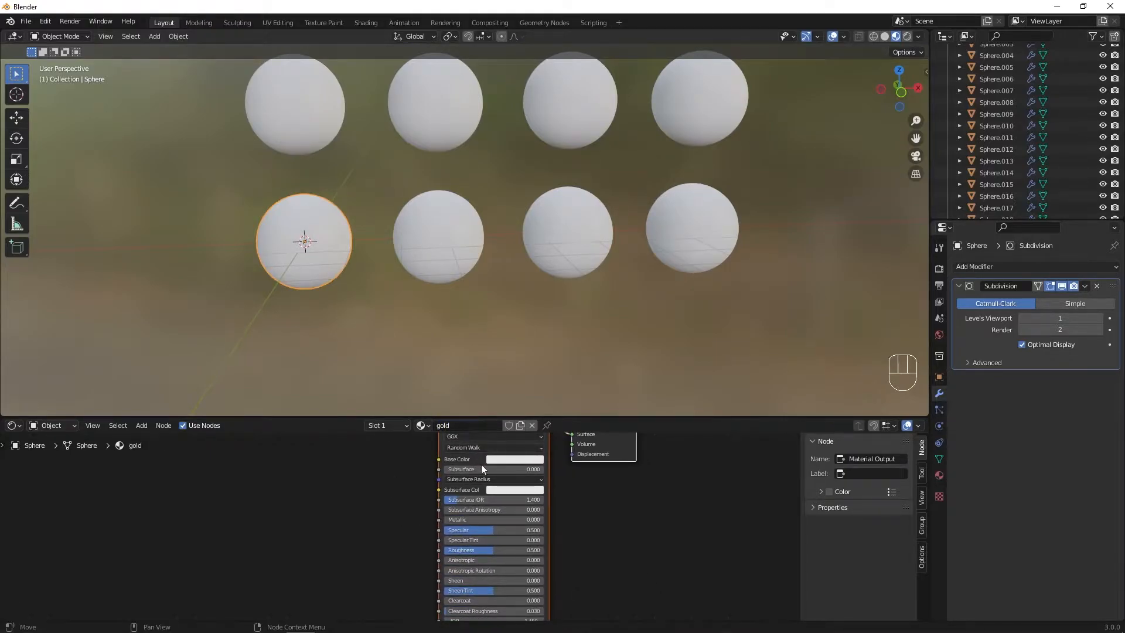
Set the gold material's base color to a golden orange and its metallic value to 1.000.
{"action": "left_click", "coordinate": [500, 459]}
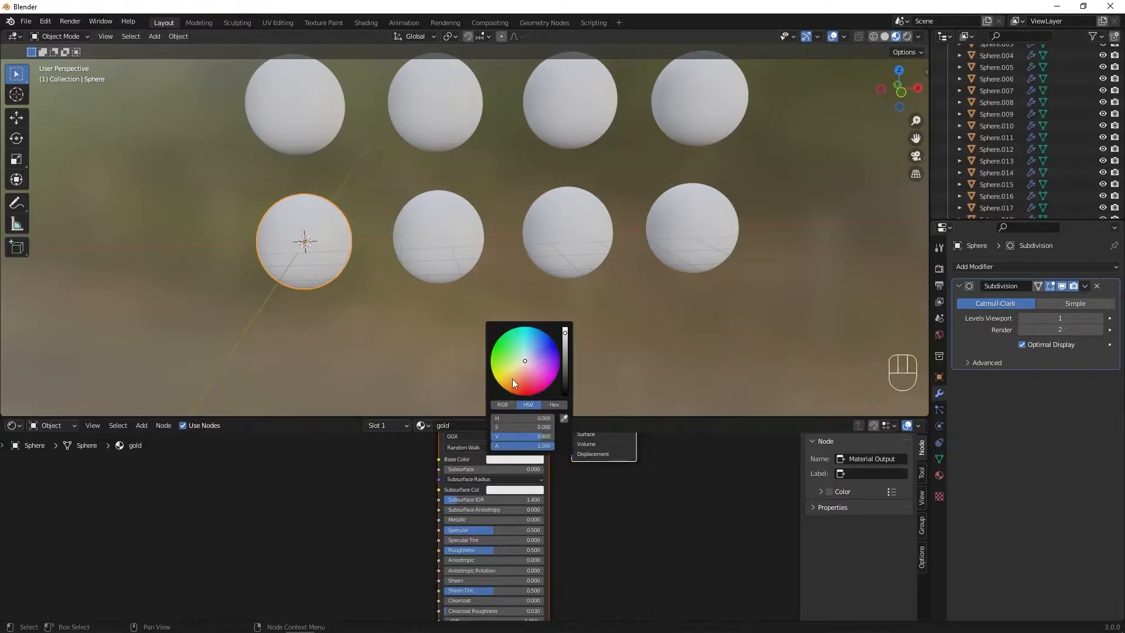
{"action": "left_click", "coordinate": [511, 382]}
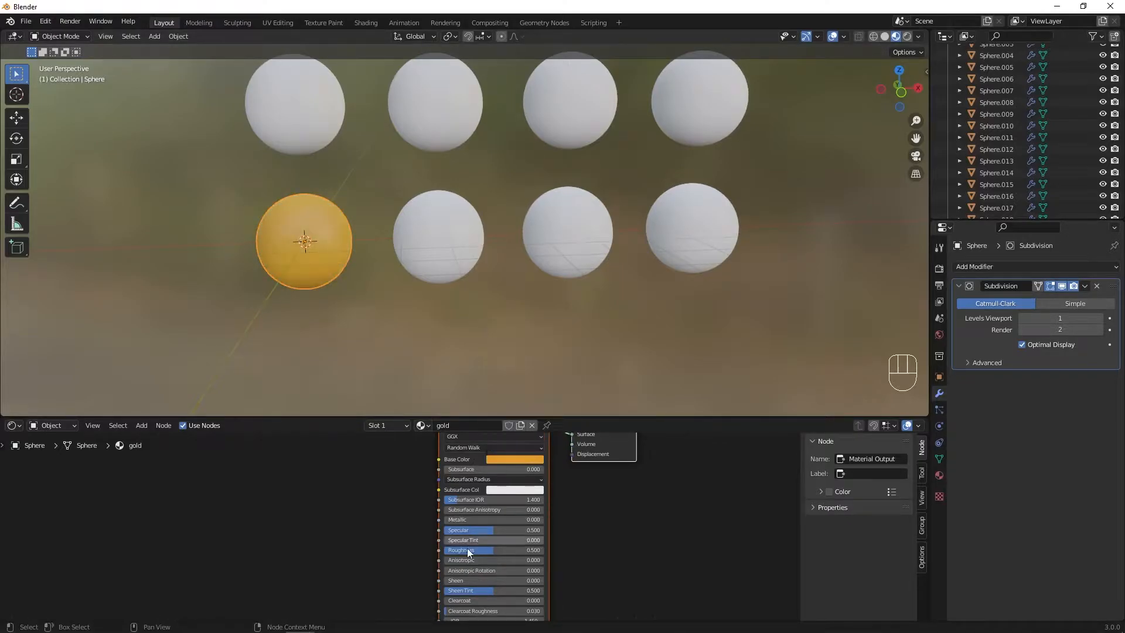
{"action": "left_click_drag", "start_coordinate": [488, 520], "coordinate": [591, 520]}
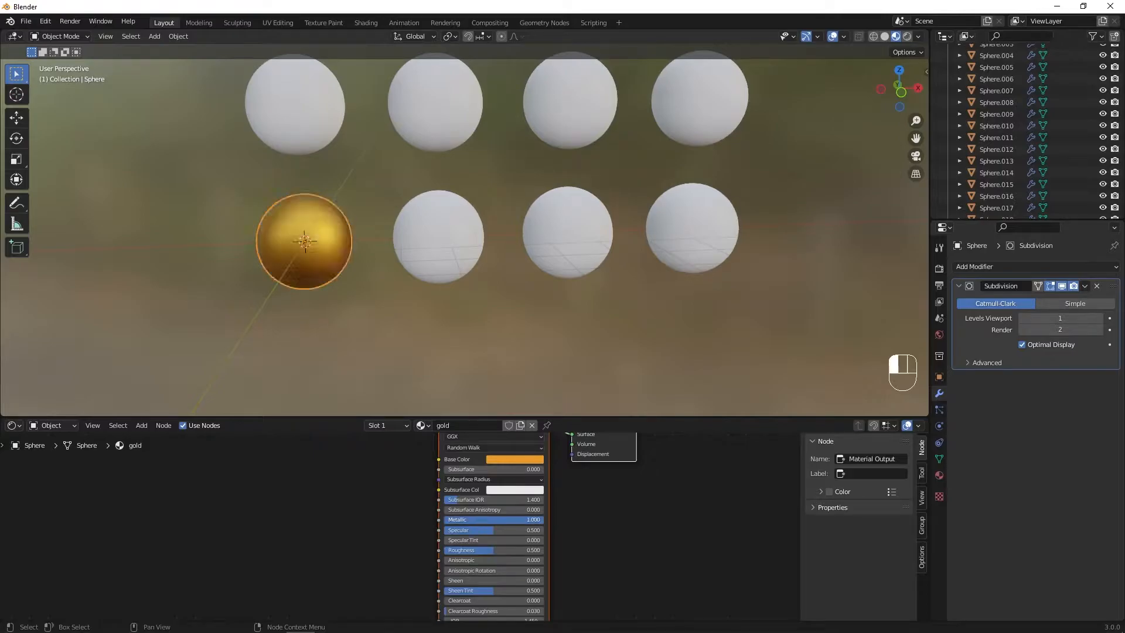
{"action": "scroll", "coordinate": [431, 568], "scroll_direction": "up", "scroll_amount": 3}
{"action": "middle_click_drag", "start_coordinate": [279, 284], "coordinate": [301, 255]}
Add a Noise Texture node to the gold material, placed well before the Principled BSDF node.
{"action": "middle_click_drag", "start_coordinate": [483, 586], "coordinate": [504, 560]}
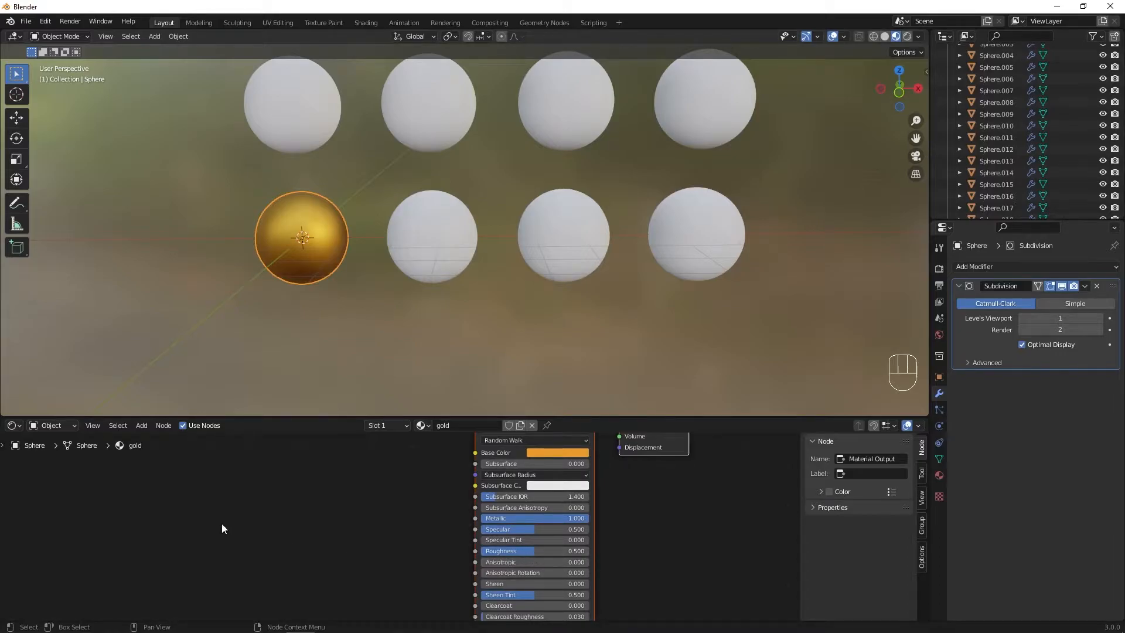
{"action": "key", "text": "shift+a"}
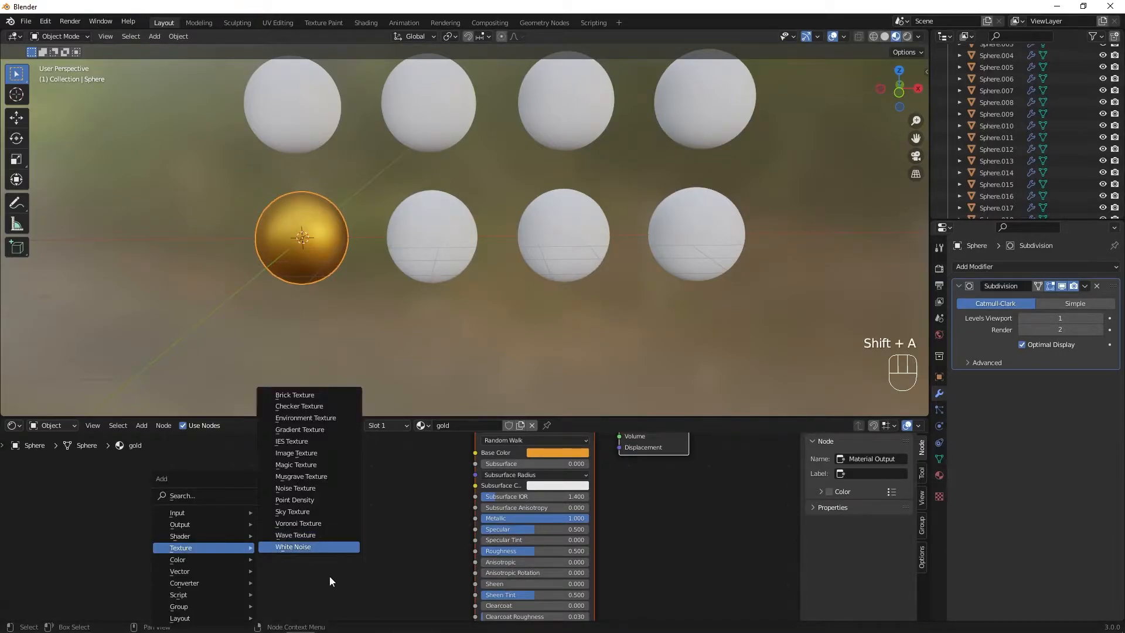
{"action": "mouse_move", "coordinate": [188, 573]}
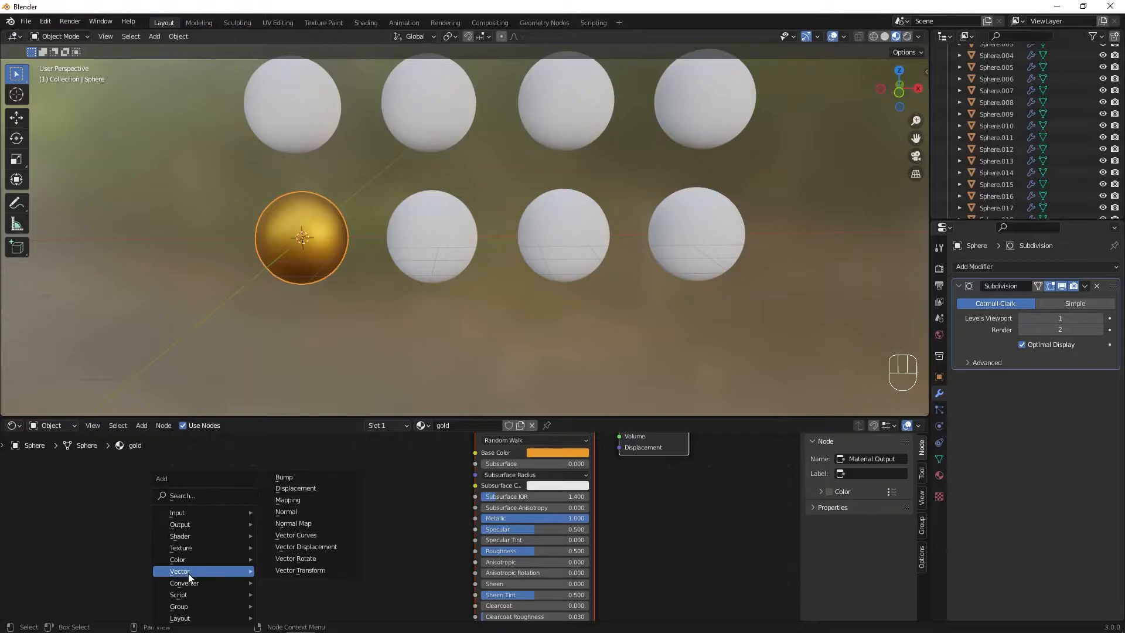
{"action": "mouse_move", "coordinate": [195, 549]}
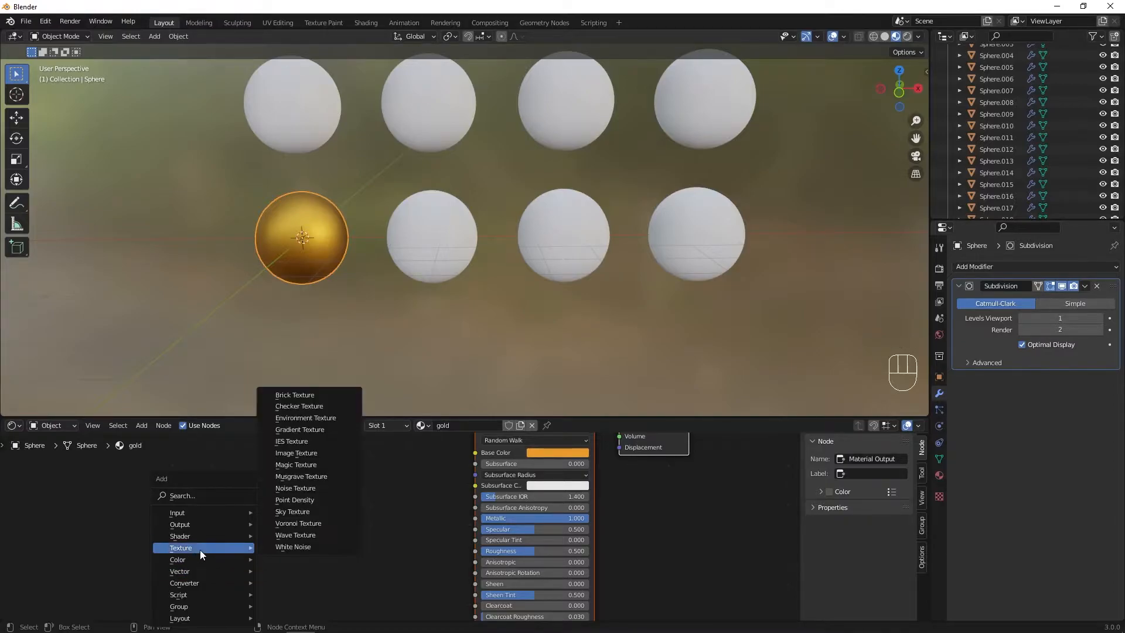
{"action": "left_click", "coordinate": [296, 488]}
{"action": "left_click", "coordinate": [194, 492]}
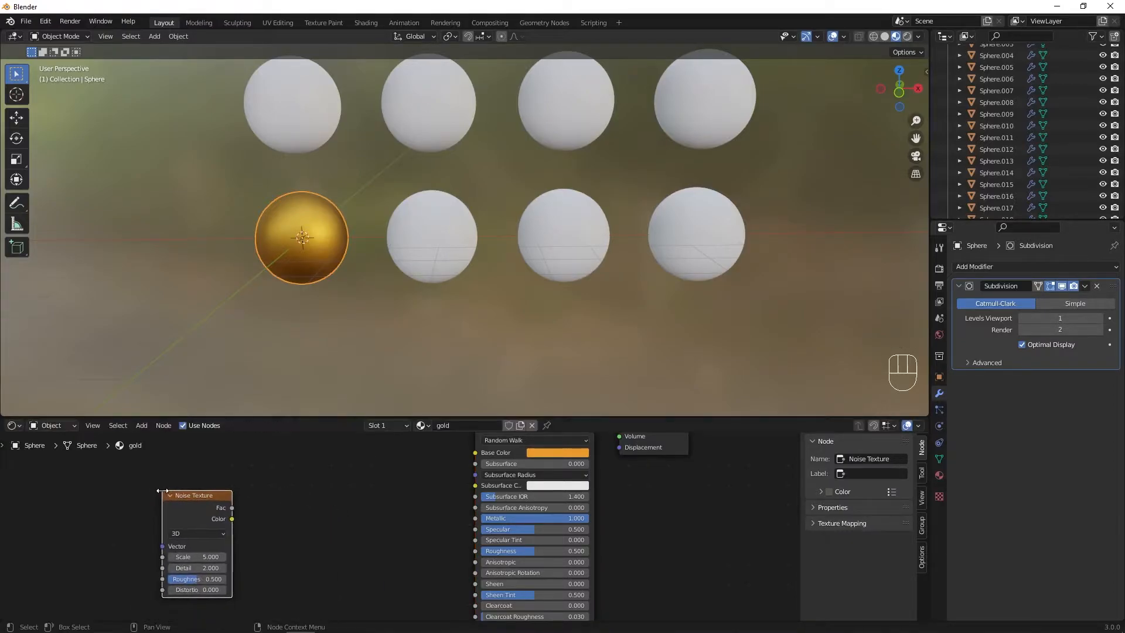
Add a ColorRamp node and link the Noise Texture's Color output through it into the Principled BSDF's Roughness.
{"action": "key", "text": "shift+a"}
{"action": "mouse_move", "coordinate": [310, 556]}
{"action": "mouse_move", "coordinate": [309, 583]}
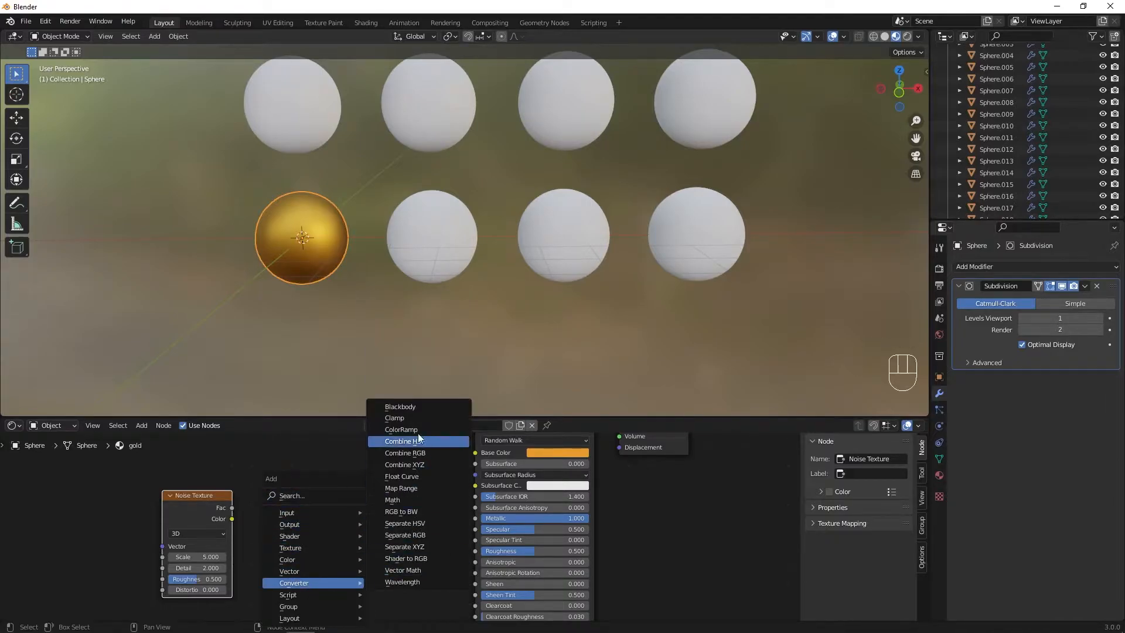
{"action": "left_click", "coordinate": [401, 429]}
{"action": "left_click", "coordinate": [277, 501]}
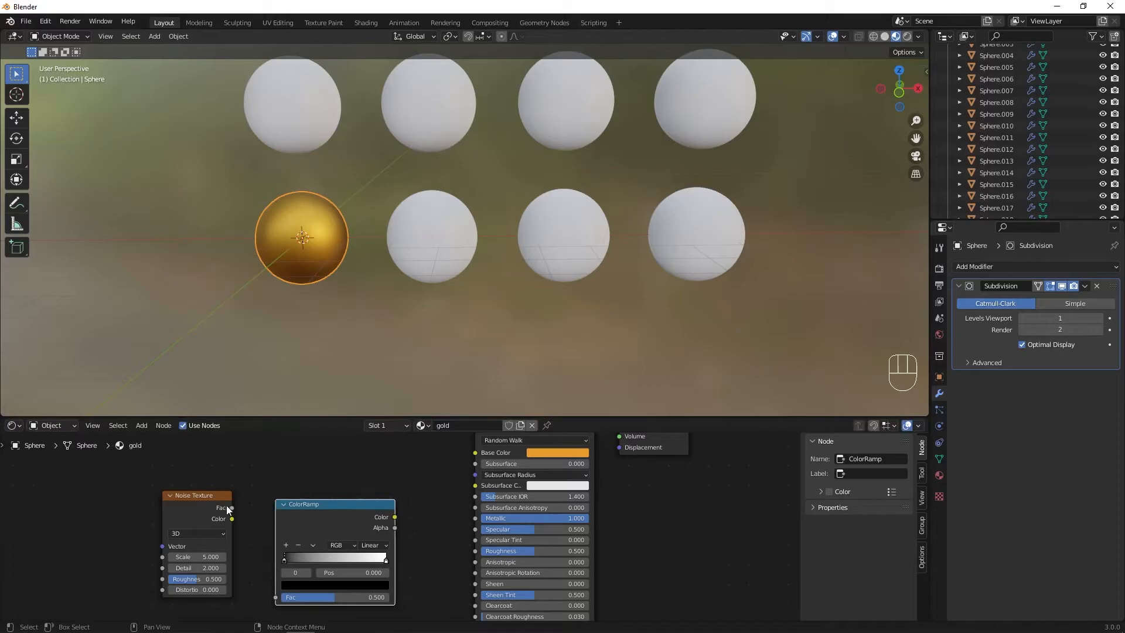
{"action": "left_click_drag", "start_coordinate": [232, 518], "coordinate": [275, 597]}
{"action": "left_click_drag", "start_coordinate": [395, 517], "coordinate": [473, 550]}
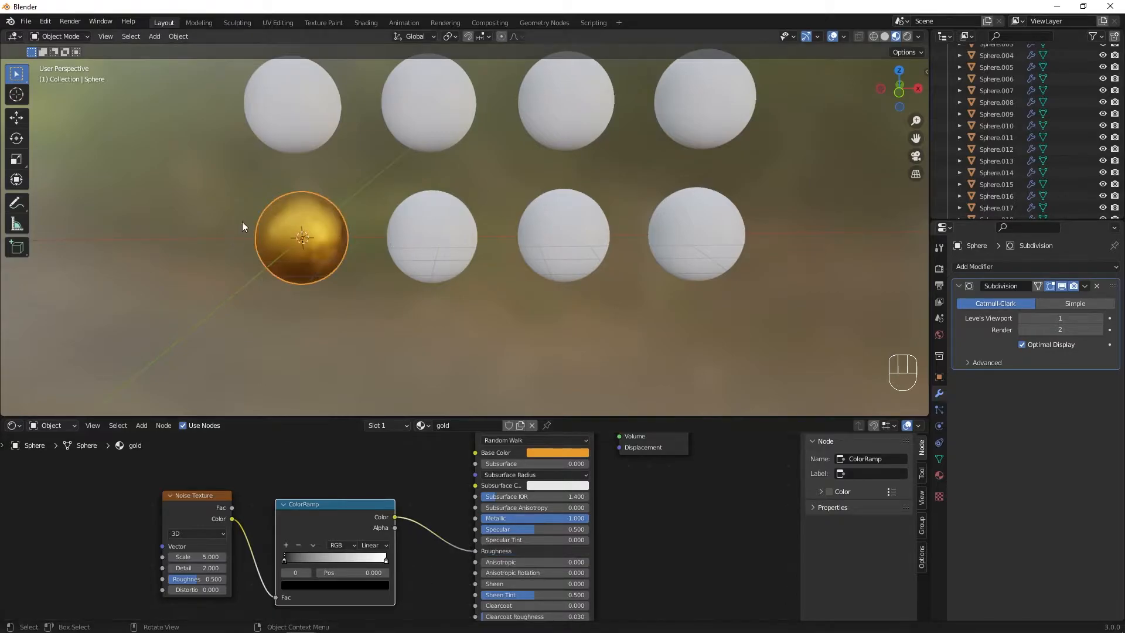
Set the Noise Texture's scale to 12.200 in the gold material.
{"action": "scroll", "coordinate": [264, 226], "scroll_direction": "up", "scroll_amount": 3}
{"action": "middle_click_drag", "start_coordinate": [264, 231], "coordinate": [306, 352]}
{"action": "left_click_drag", "start_coordinate": [198, 557], "coordinate": [259, 556]}
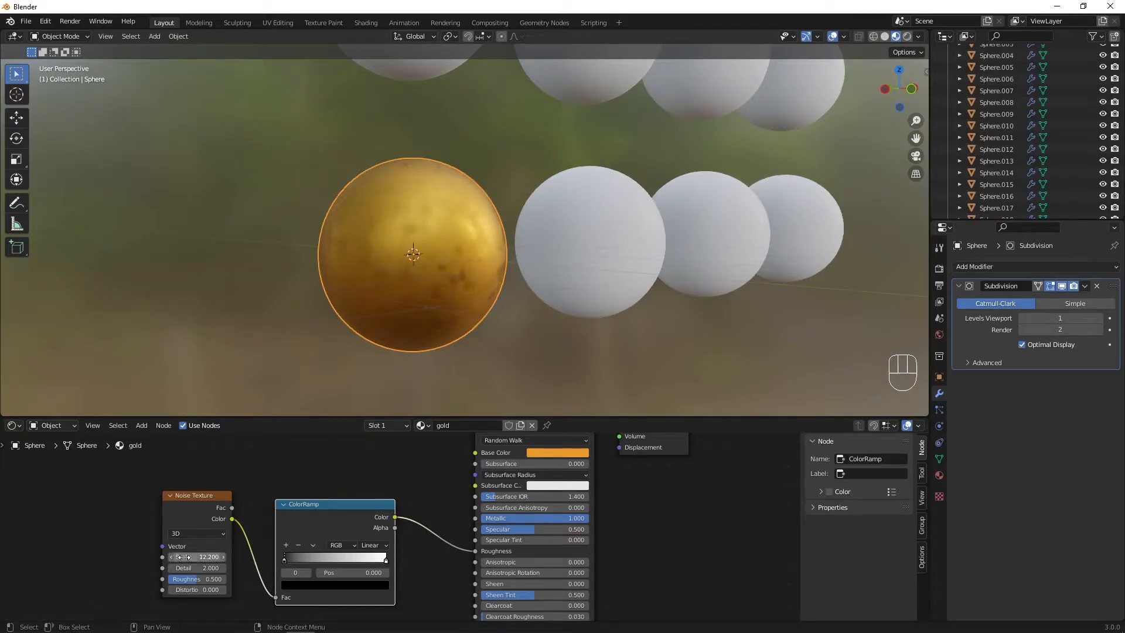
{"action": "scroll", "coordinate": [430, 284], "scroll_direction": "up", "scroll_amount": 1}
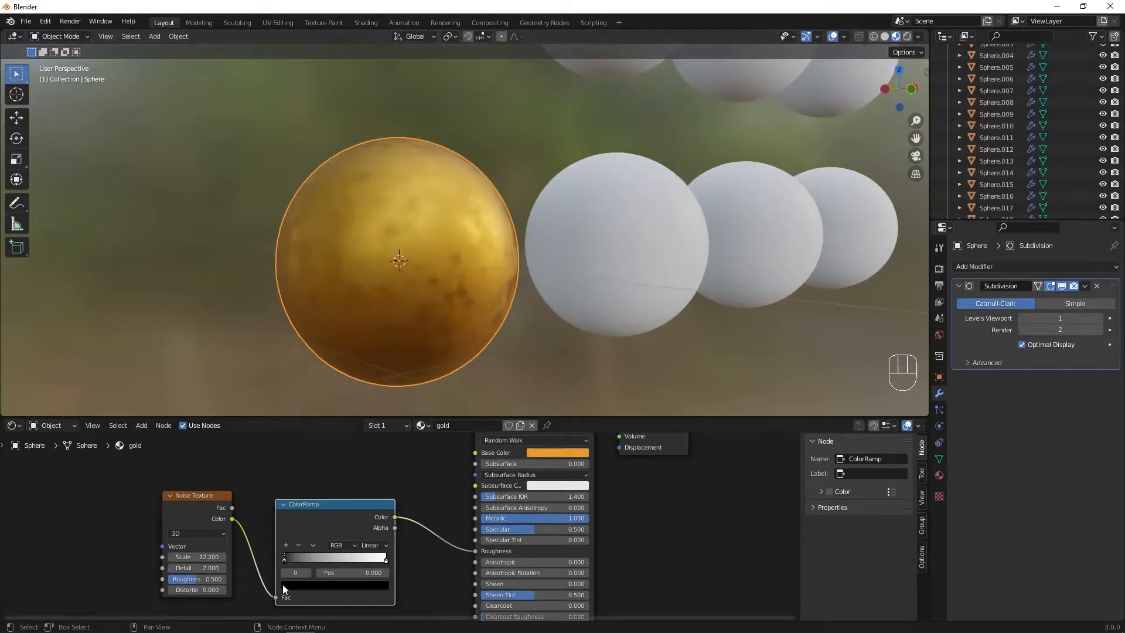
Move the ColorRamp's black stop to position 0.300 and lighten its color to dark grey.
{"action": "left_click_drag", "start_coordinate": [283, 561], "coordinate": [315, 554]}
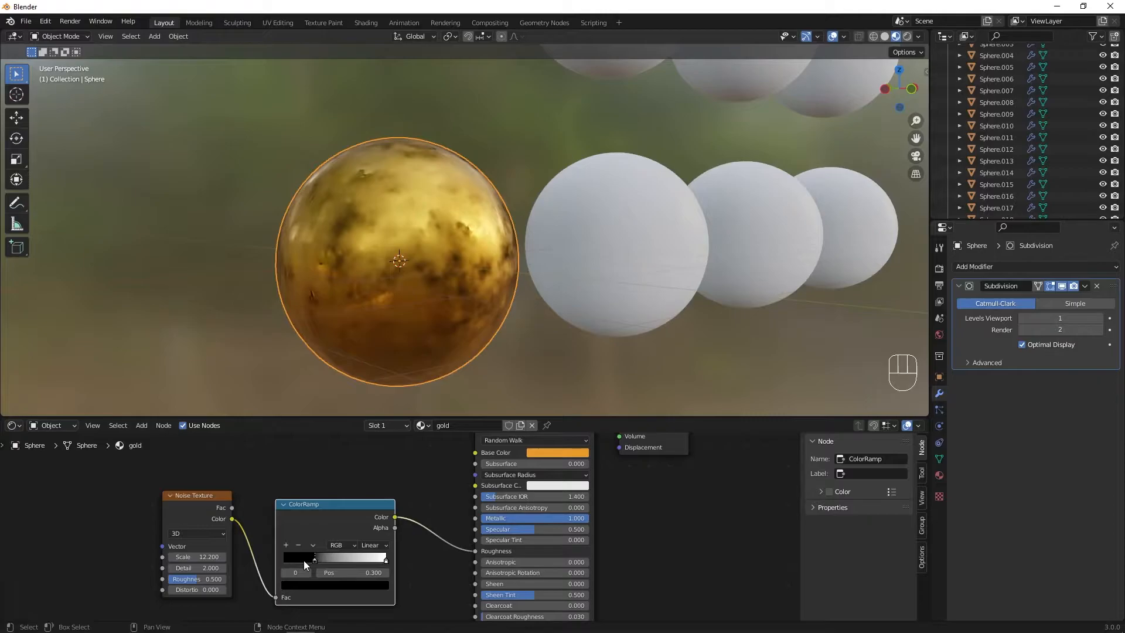
{"action": "left_click", "coordinate": [385, 561]}
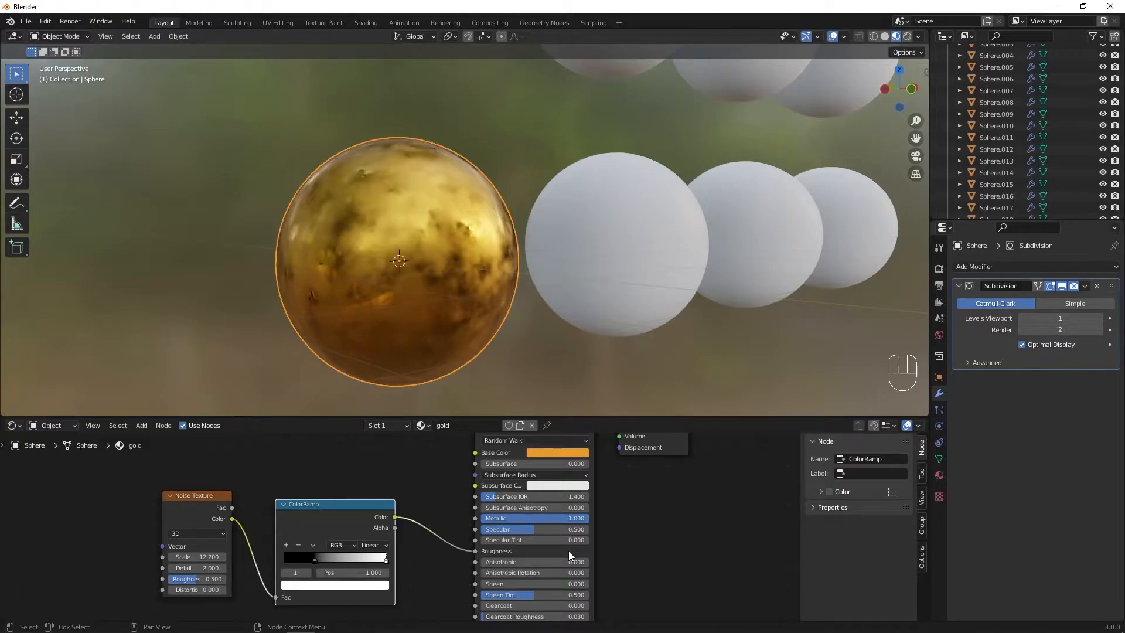
{"action": "left_click", "coordinate": [306, 558]}
{"action": "left_click", "coordinate": [307, 585]}
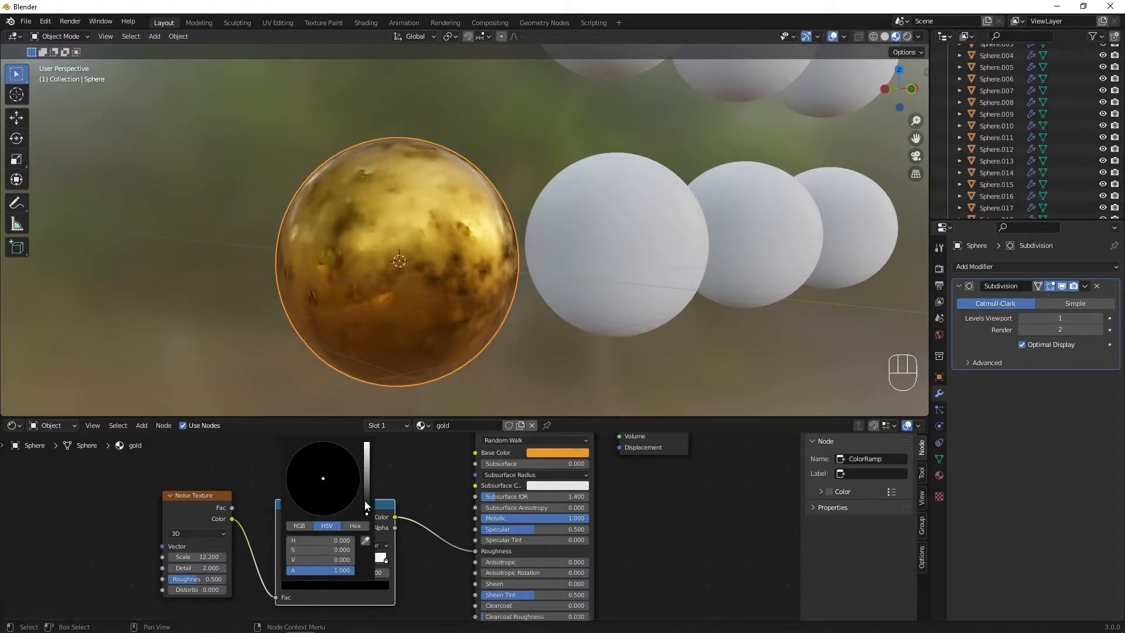
{"action": "left_click_drag", "start_coordinate": [367, 497], "coordinate": [366, 495]}
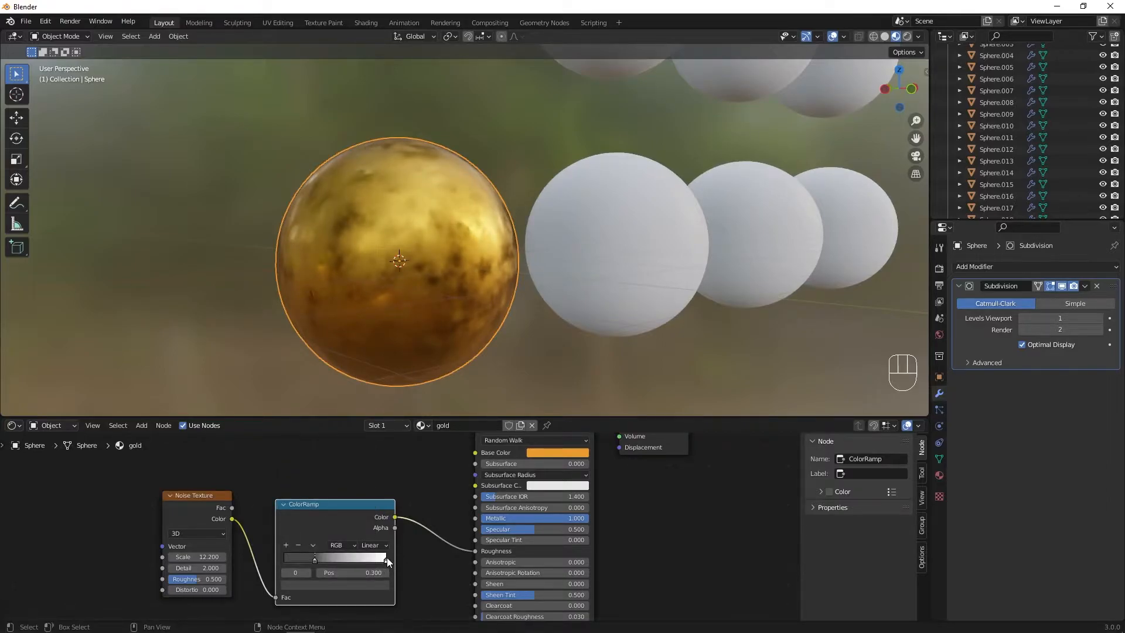
Darken the ColorRamp's white stop to a grey with value 0.433, and move the dark grey stop to position 0.086.
{"action": "left_click", "coordinate": [386, 559]}
{"action": "left_click", "coordinate": [378, 584]}
{"action": "left_click_drag", "start_coordinate": [364, 481], "coordinate": [367, 465]}
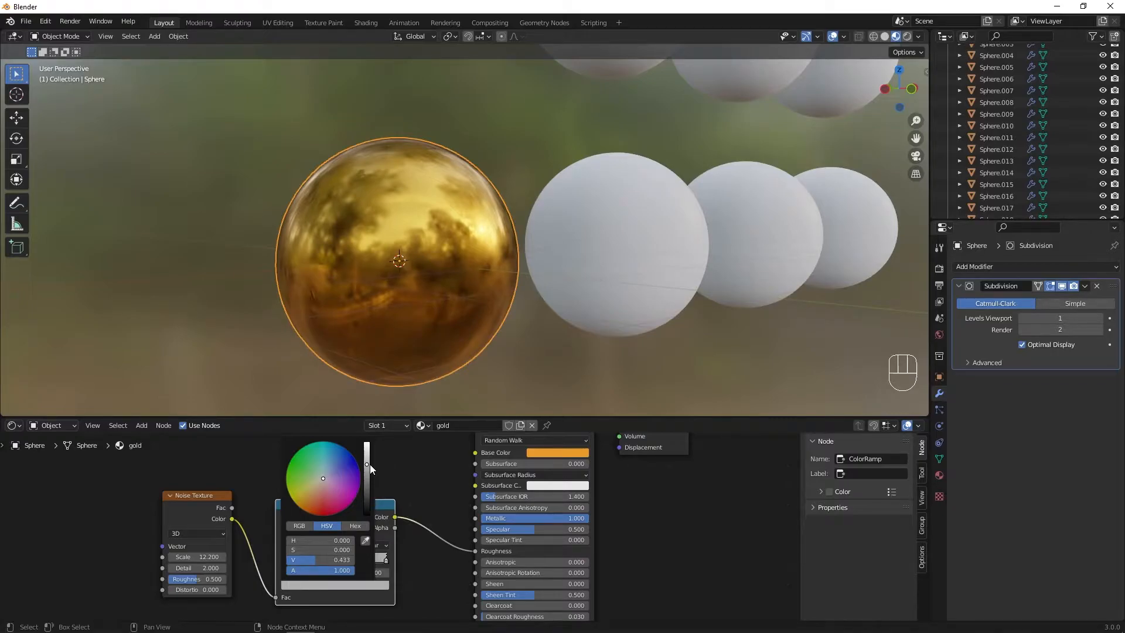
{"action": "left_click_drag", "start_coordinate": [315, 560], "coordinate": [289, 562]}
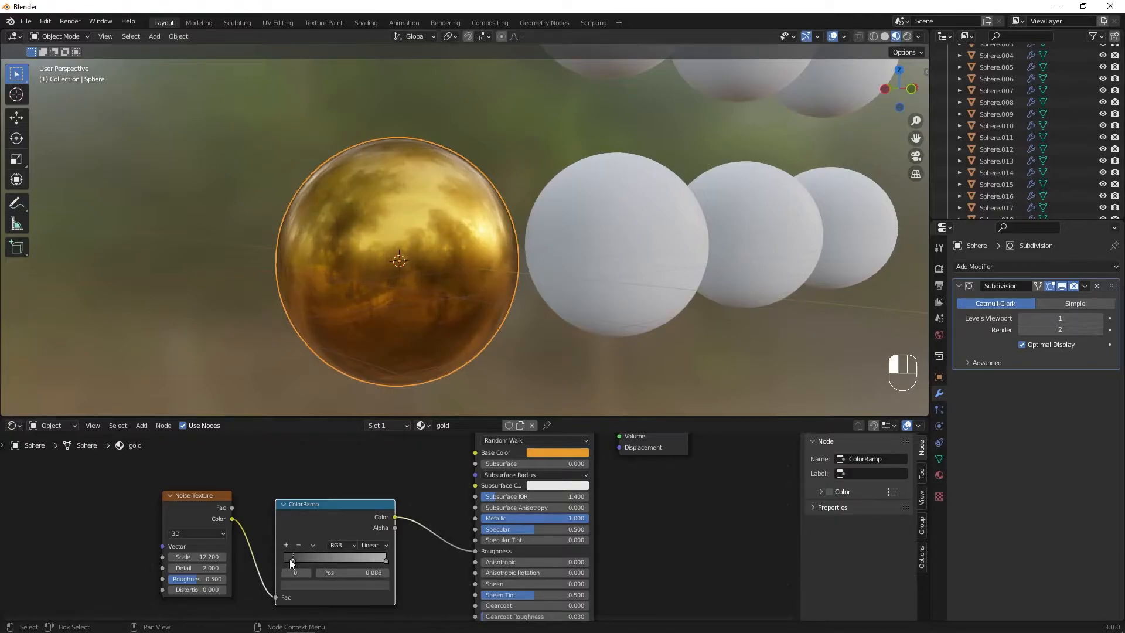
Create a new material named glass on the second sphere of the lowest row.
{"action": "middle_click_drag", "start_coordinate": [466, 329], "coordinate": [335, 304]}
{"action": "scroll", "coordinate": [382, 316], "scroll_direction": "down", "scroll_amount": 6}
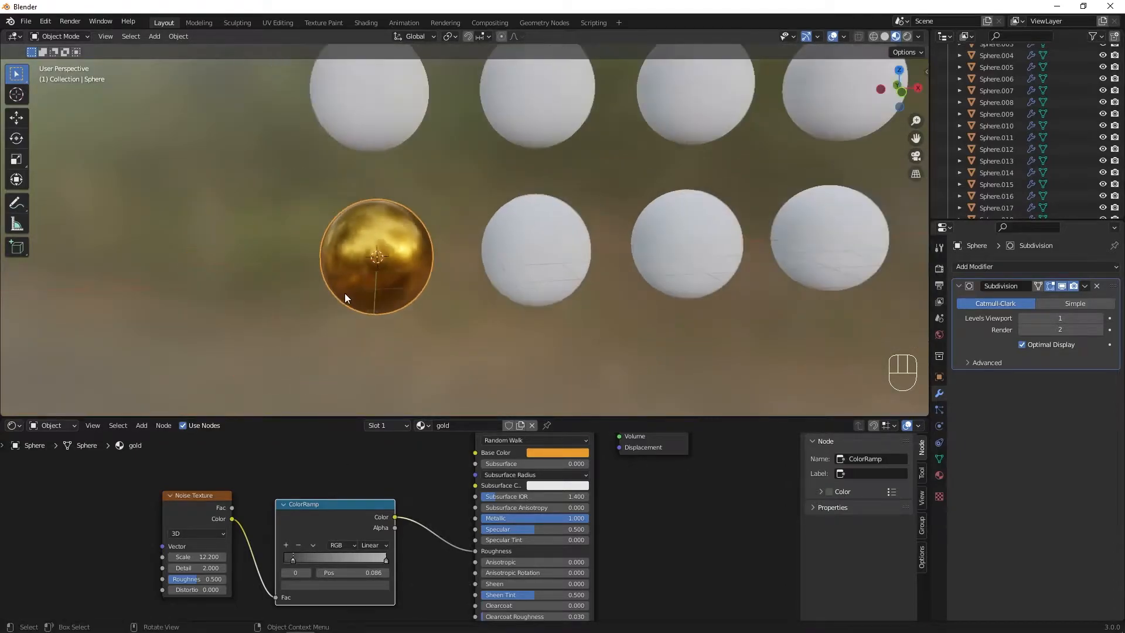
{"action": "left_click", "coordinate": [515, 276]}
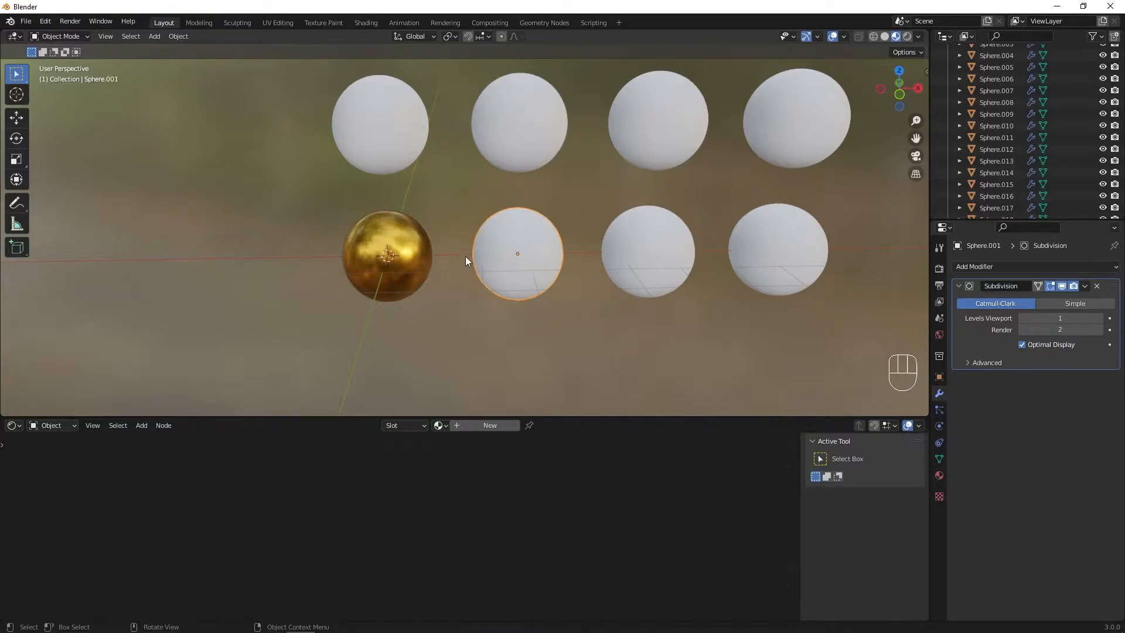
{"action": "left_click", "coordinate": [491, 426]}
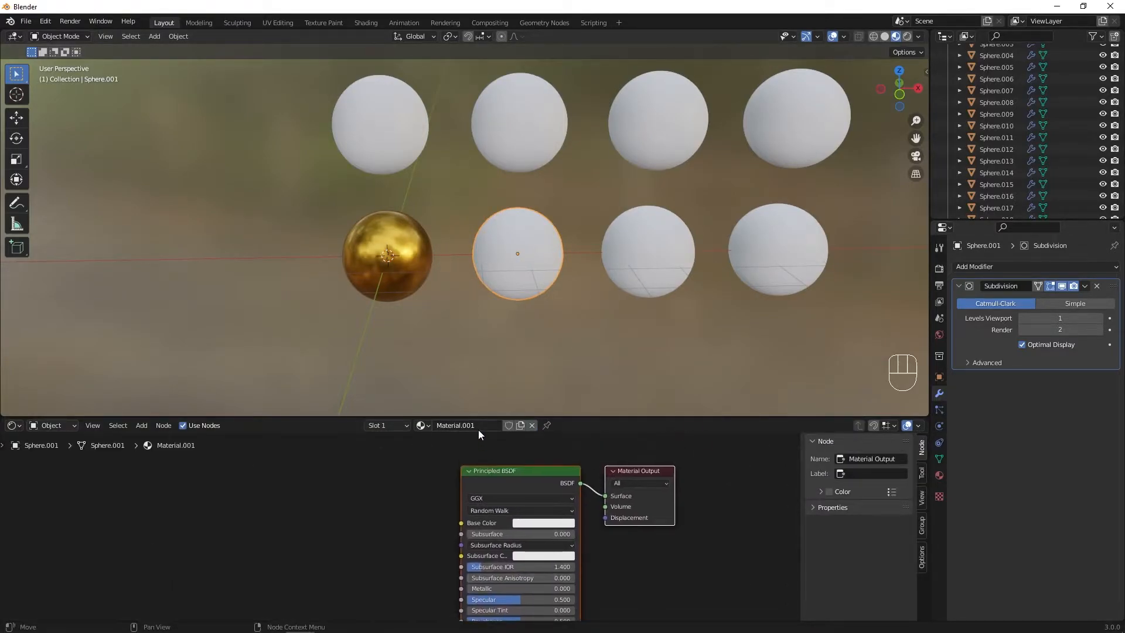
{"action": "double_click", "coordinate": [477, 425]}
{"action": "type", "text": "glass"}
{"action": "key", "text": "Return"}
Raise the transmission of the glass material's Principled BSDF to make the sphere see-through.
{"action": "middle_click_drag", "start_coordinate": [502, 553], "coordinate": [479, 417]}
{"action": "scroll", "coordinate": [490, 558], "scroll_direction": "up", "scroll_amount": 3}
{"action": "middle_click_drag", "start_coordinate": [502, 583], "coordinate": [470, 501]}
{"action": "scroll", "coordinate": [469, 525], "scroll_direction": "up", "scroll_amount": 1}
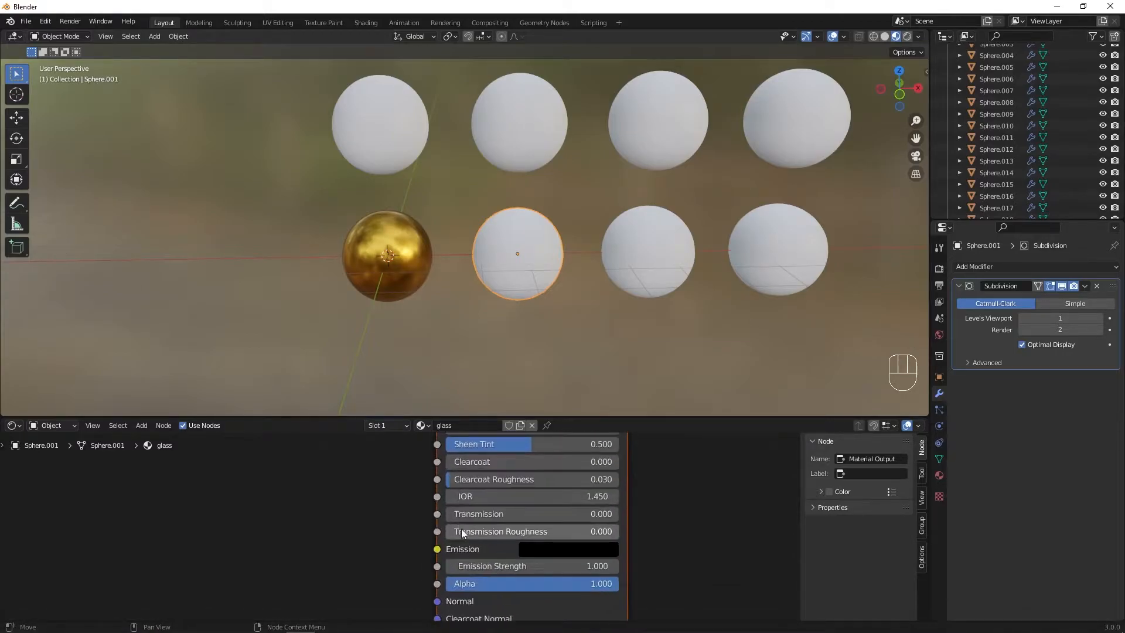
{"action": "left_click_drag", "start_coordinate": [484, 515], "coordinate": [554, 507]}
Set the glass material's roughness to 0.3.
{"action": "middle_click_drag", "start_coordinate": [553, 507], "coordinate": [494, 381]}
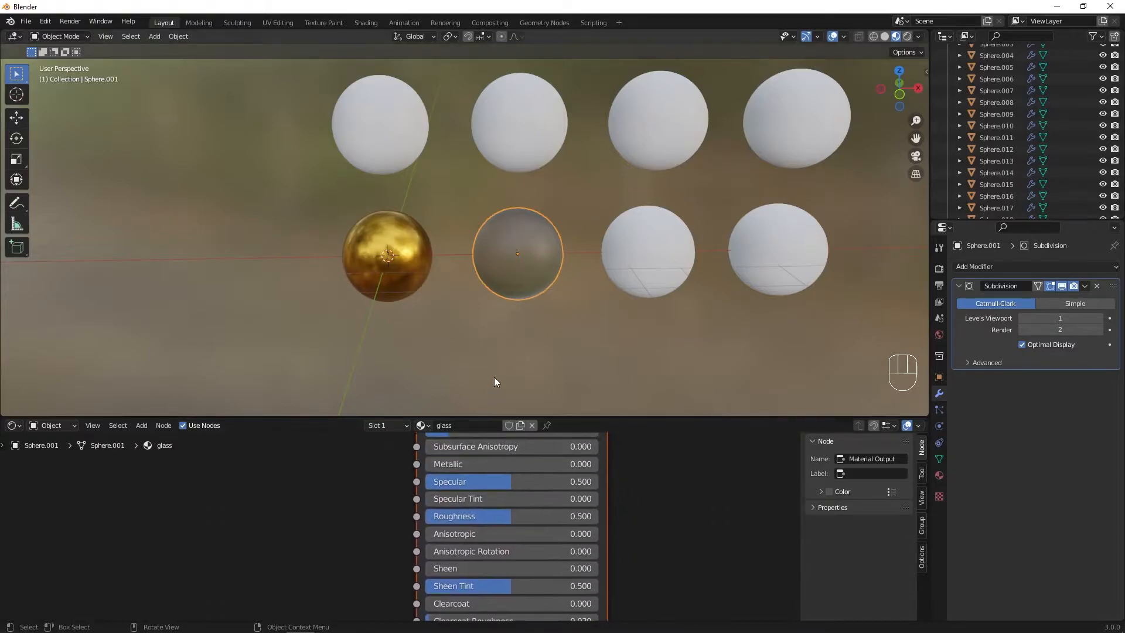
{"action": "left_click_drag", "start_coordinate": [502, 515], "coordinate": [460, 517]}
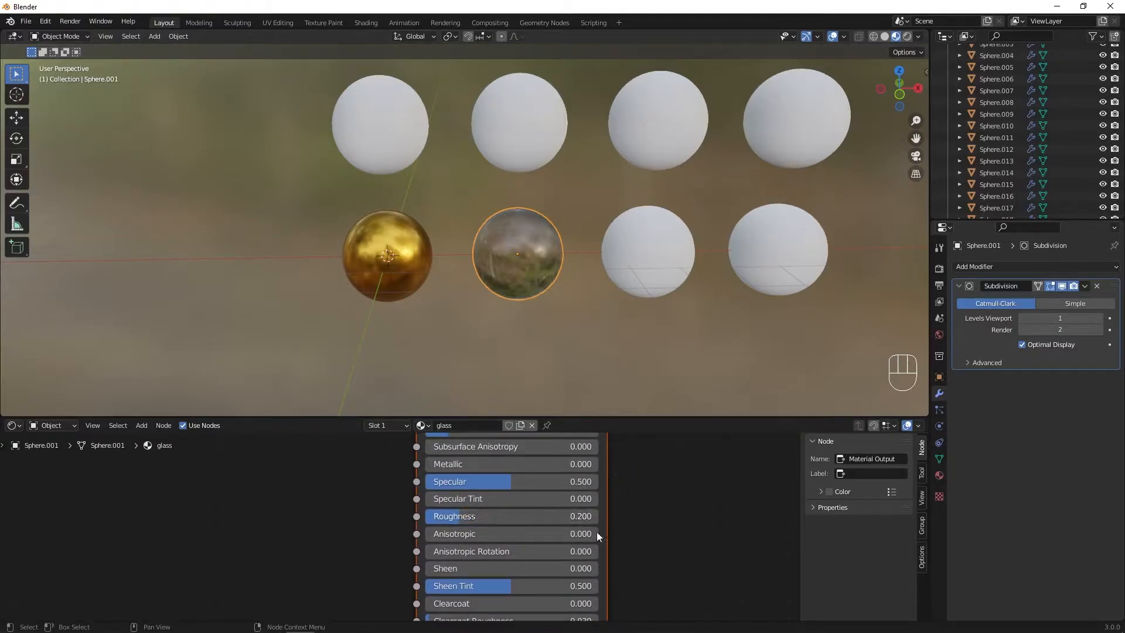
{"action": "left_click", "coordinate": [592, 521]}
{"action": "type", "text": "0.3"}
{"action": "key", "text": "Return"}
Create a new material named dots on the third sphere of the lowest row.
{"action": "middle_click_drag", "start_coordinate": [496, 503], "coordinate": [478, 611]}
{"action": "middle_click_drag", "start_coordinate": [512, 456], "coordinate": [476, 545]}
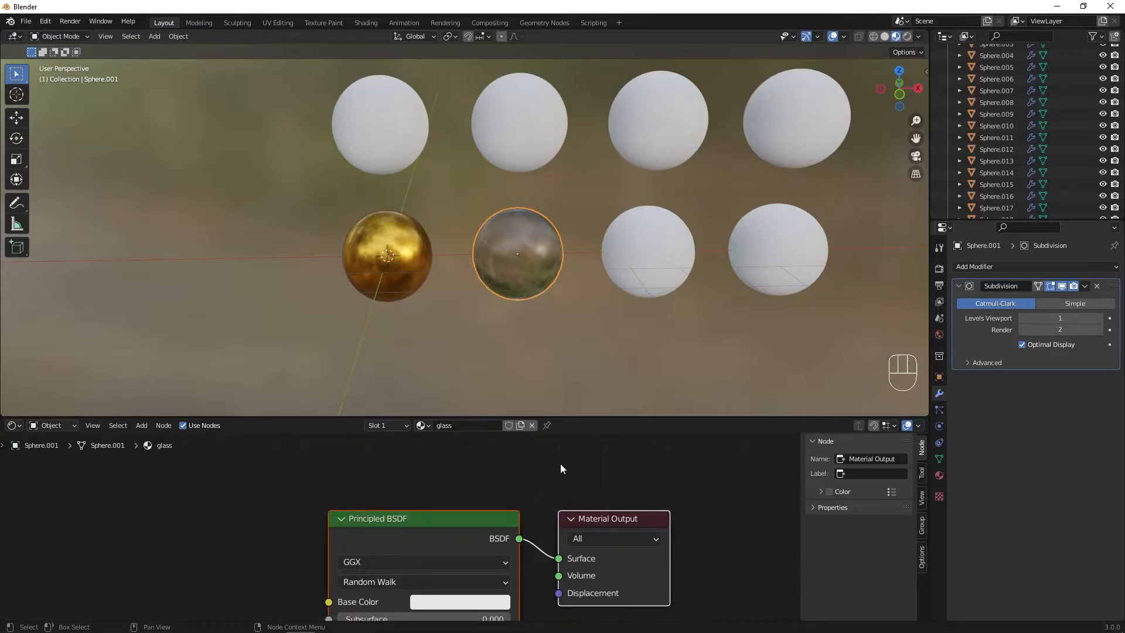
{"action": "left_click", "coordinate": [652, 269]}
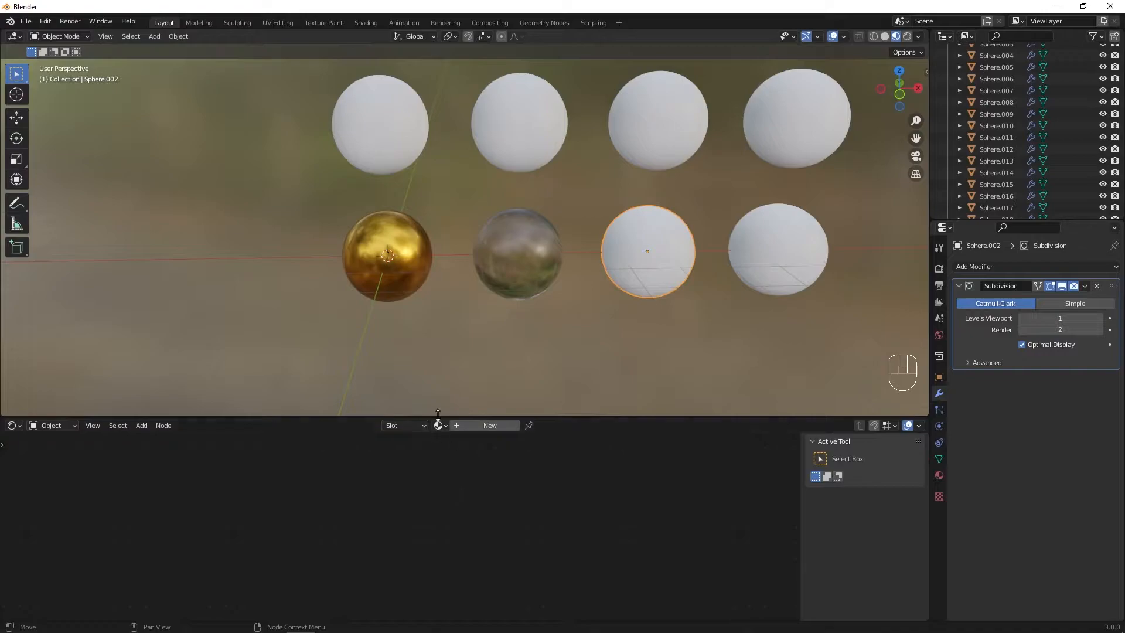
{"action": "left_click", "coordinate": [468, 426]}
{"action": "left_click", "coordinate": [472, 425]}
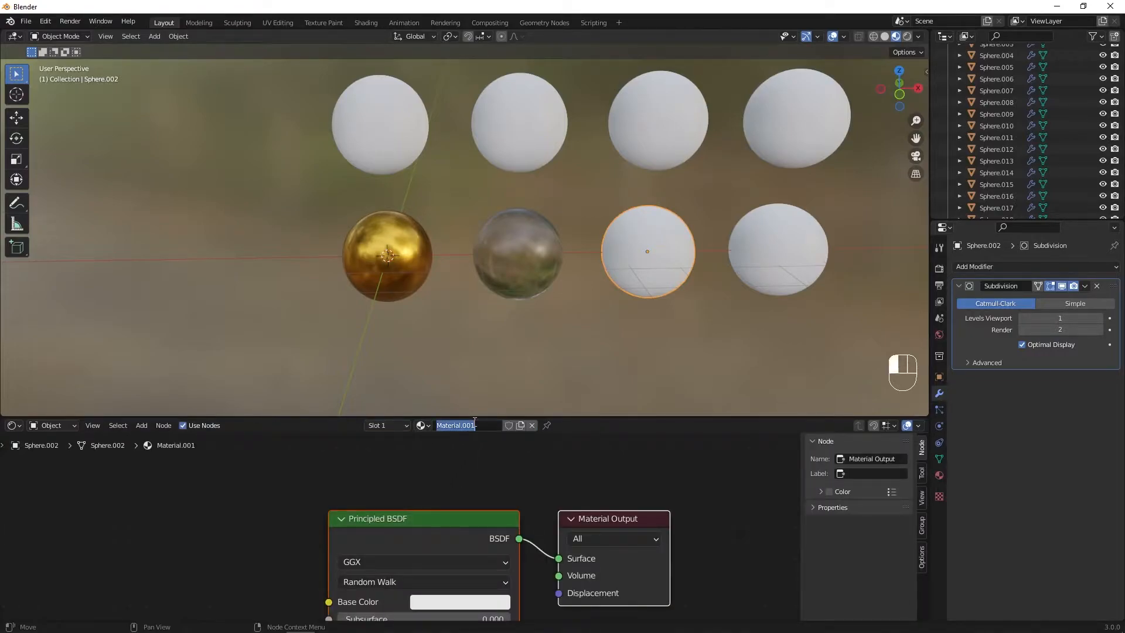
{"action": "type", "text": "d"}
{"action": "key", "text": "Return"}
Add a Voronoi Texture node to the dots material, placed ahead of the Principled BSDF.
{"action": "scroll", "coordinate": [402, 519], "scroll_direction": "down", "scroll_amount": 3}
{"action": "middle_click_drag", "start_coordinate": [366, 580], "coordinate": [439, 512]}
{"action": "scroll", "coordinate": [438, 512], "scroll_direction": "down", "scroll_amount": 1}
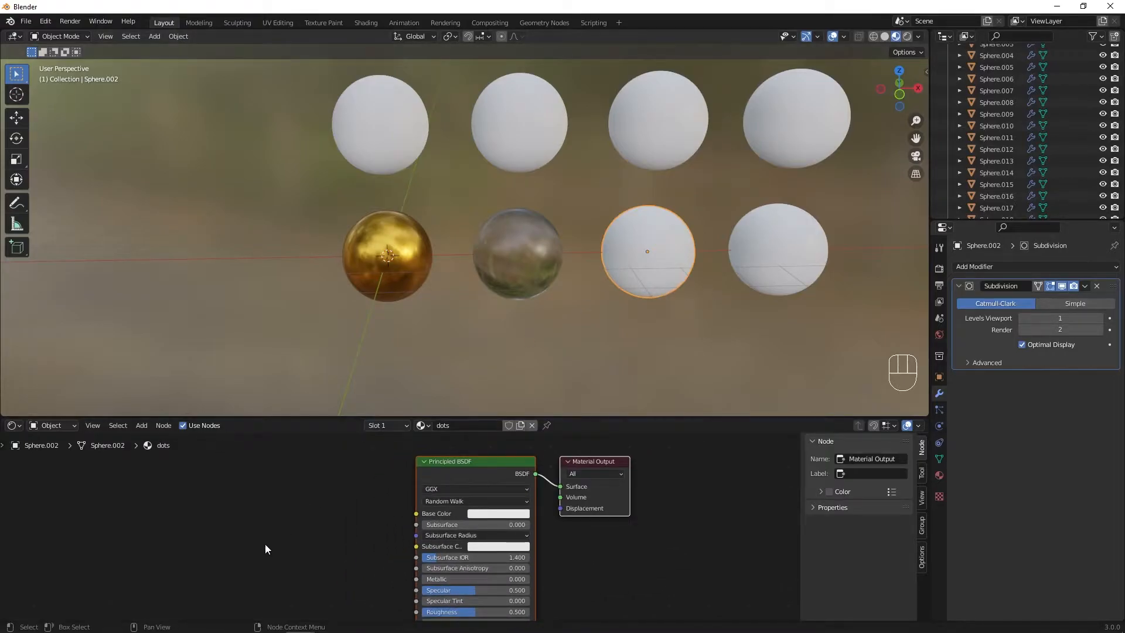
{"action": "key", "text": "shift+a"}
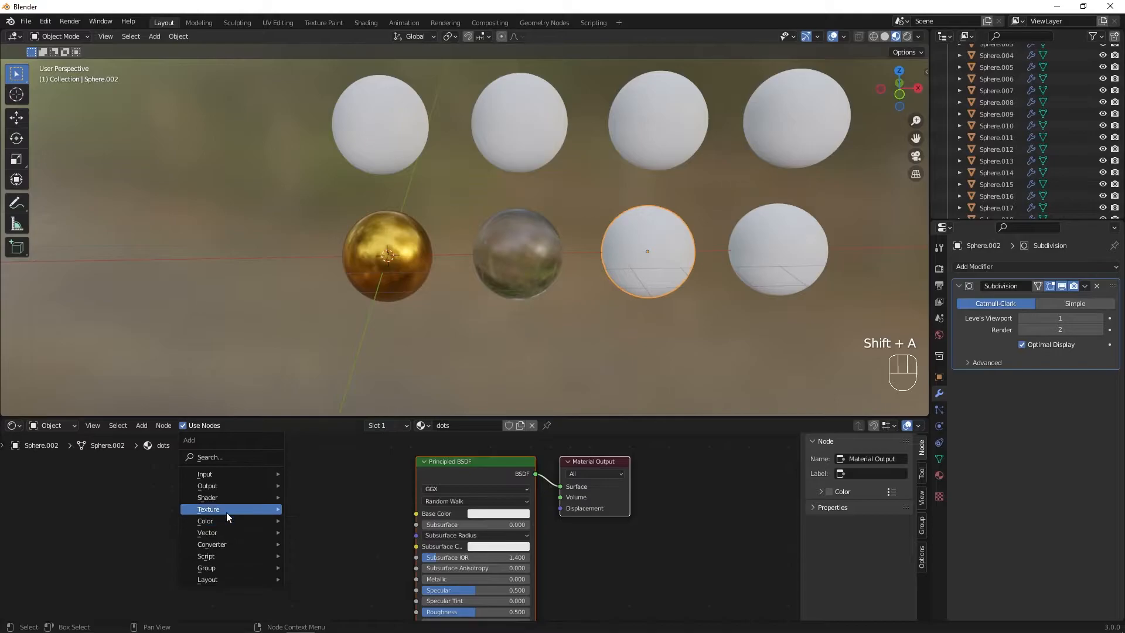
{"action": "mouse_move", "coordinate": [254, 507]}
{"action": "left_click", "coordinate": [344, 490]}
{"action": "left_click", "coordinate": [178, 495]}
Add a ColorRamp node and wire it between the Voronoi Texture's Distance output and the Principled BSDF's Base Color.
{"action": "key", "text": "shift+a"}
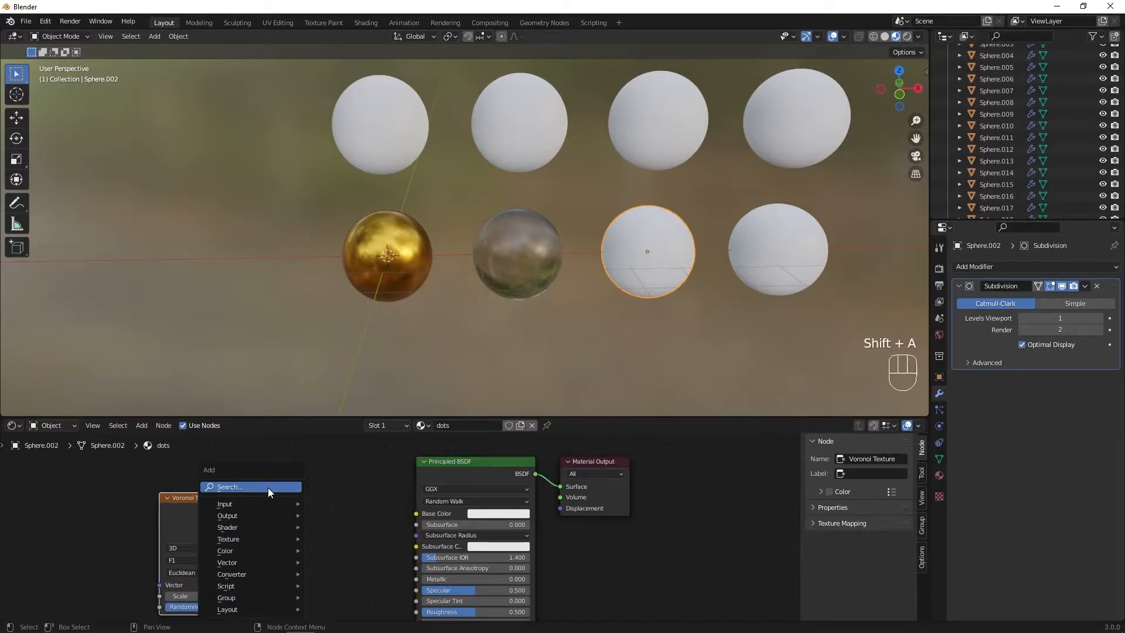
{"action": "left_click", "coordinate": [269, 487]}
{"action": "type", "text": "co"}
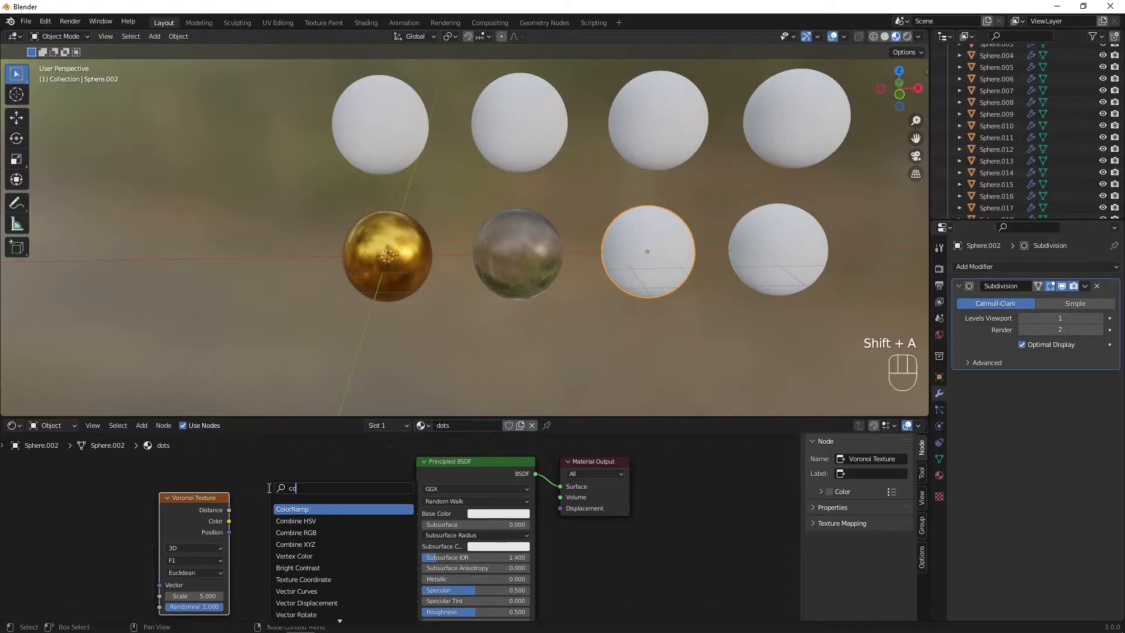
{"action": "left_click", "coordinate": [291, 511]}
{"action": "left_click", "coordinate": [280, 508]}
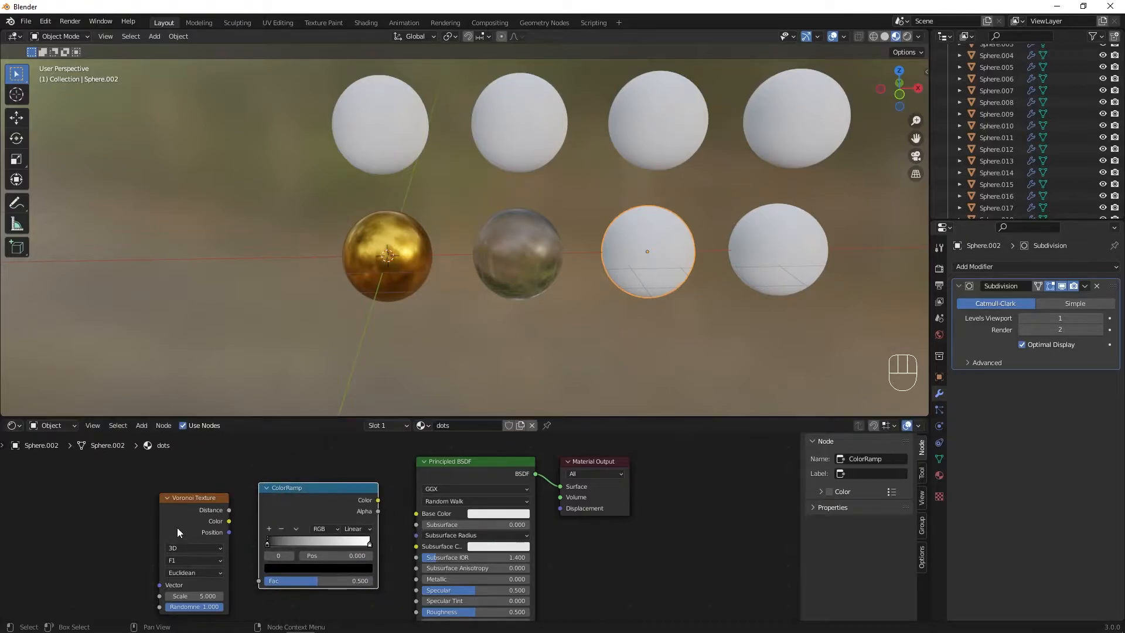
{"action": "left_click_drag", "start_coordinate": [229, 510], "coordinate": [259, 581]}
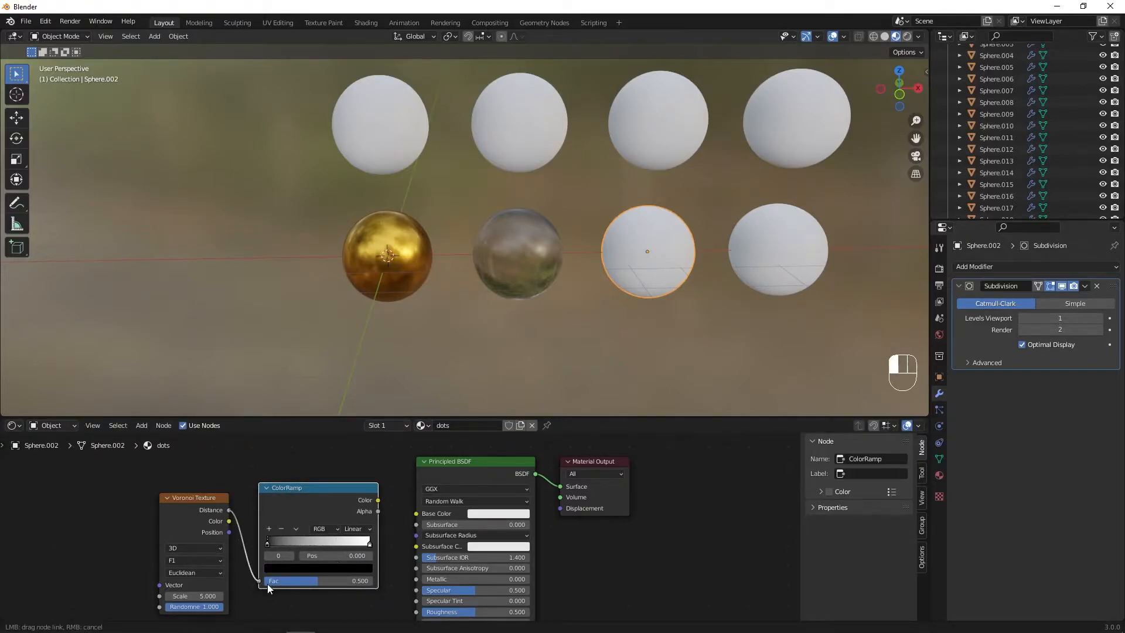
{"action": "left_click_drag", "start_coordinate": [377, 500], "coordinate": [416, 513]}
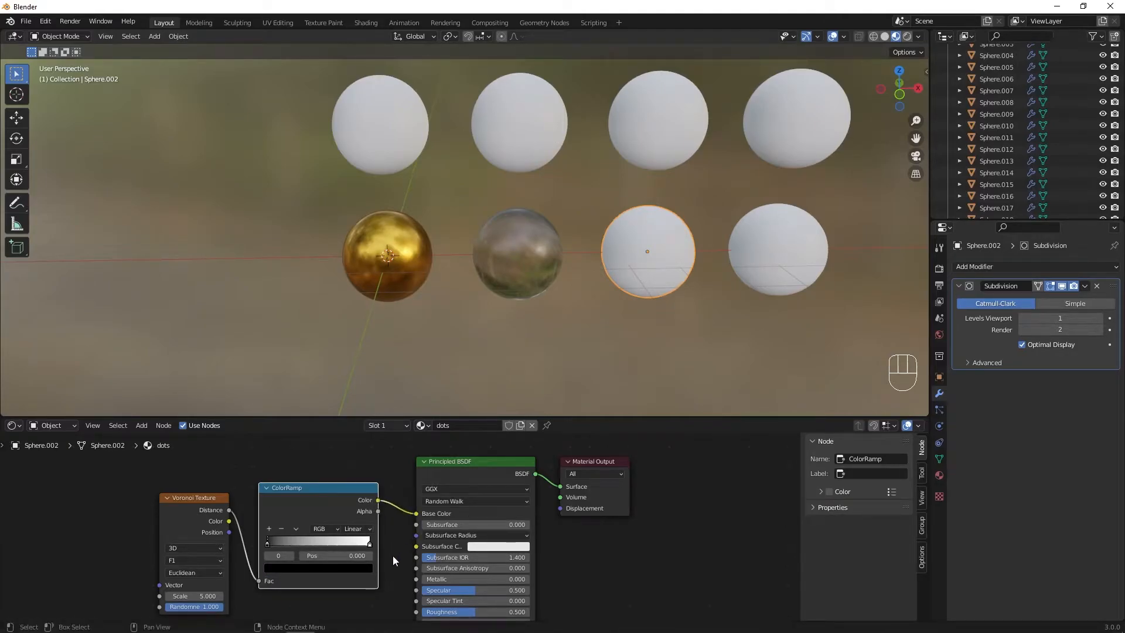
Set the dots material's ColorRamp interpolation to Constant.
{"action": "middle_click_drag", "start_coordinate": [716, 260], "coordinate": [686, 266]}
{"action": "scroll", "coordinate": [686, 266], "scroll_direction": "up", "scroll_amount": 2}
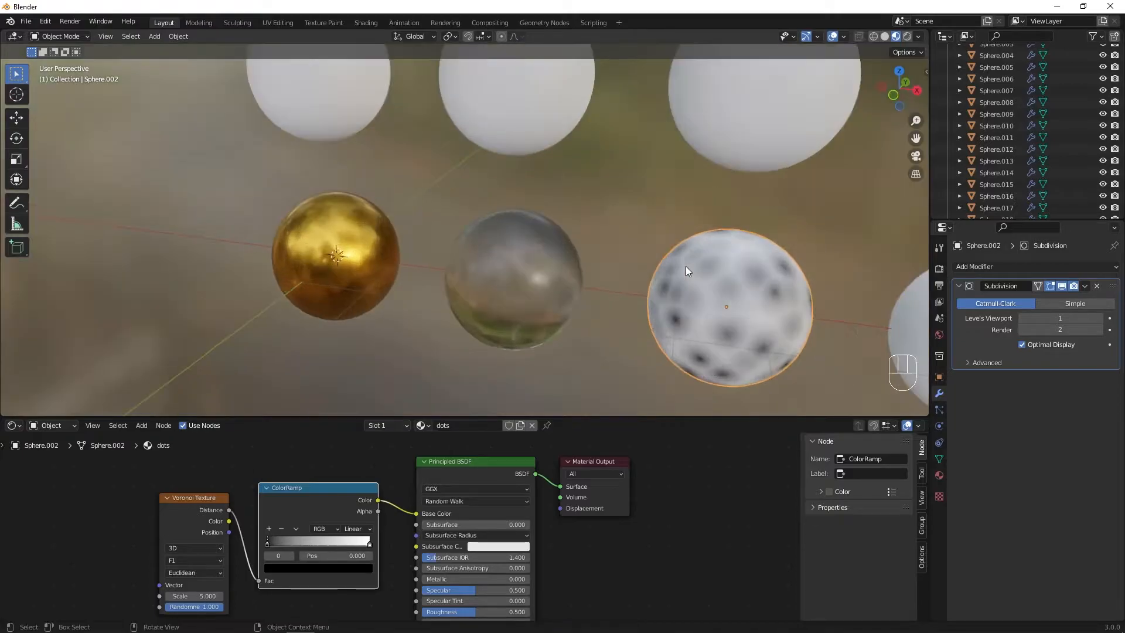
{"action": "middle_click_drag", "start_coordinate": [760, 311], "coordinate": [632, 258], "text": "shift"}
{"action": "scroll", "coordinate": [514, 368], "scroll_direction": "up", "scroll_amount": 1}
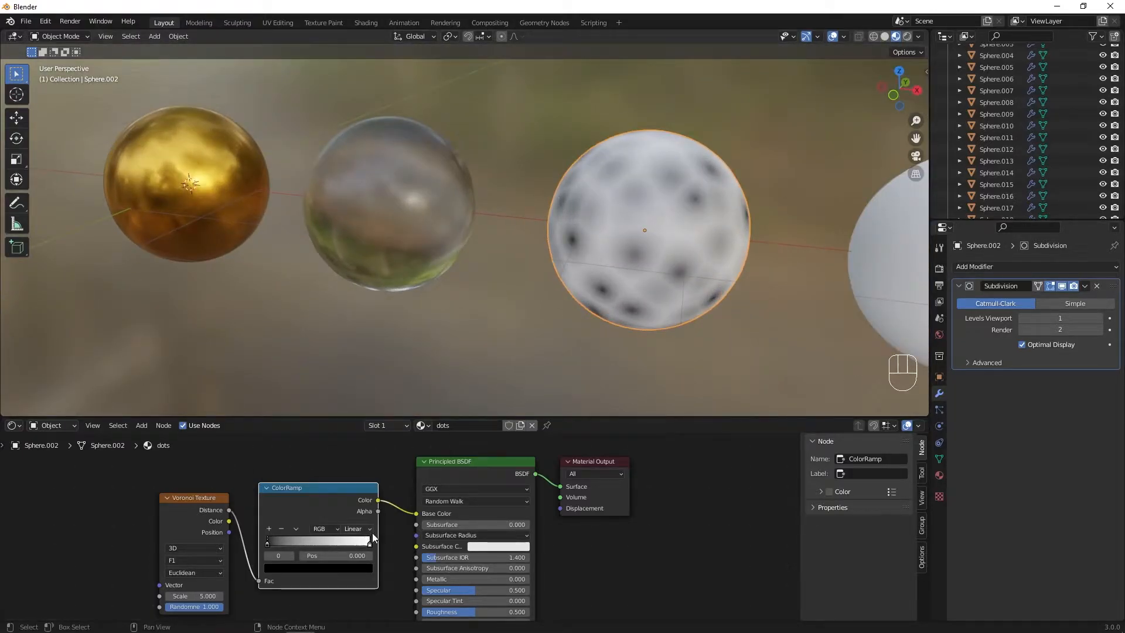
{"action": "scroll", "coordinate": [373, 538], "scroll_direction": "up", "scroll_amount": 1}
{"action": "left_click", "coordinate": [349, 529]}
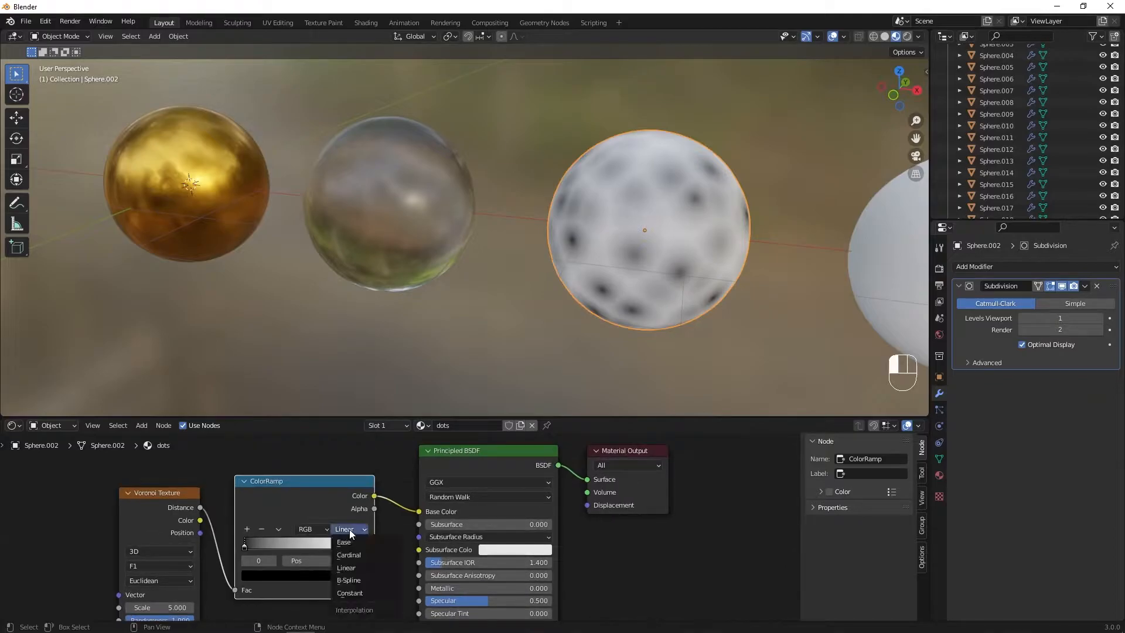
{"action": "left_click", "coordinate": [350, 593]}
Move the ColorRamp's white stop to position 0.341 and set the Voronoi Texture's randomness to 0.250.
{"action": "middle_click_drag", "start_coordinate": [307, 582], "coordinate": [354, 557], "text": "shift"}
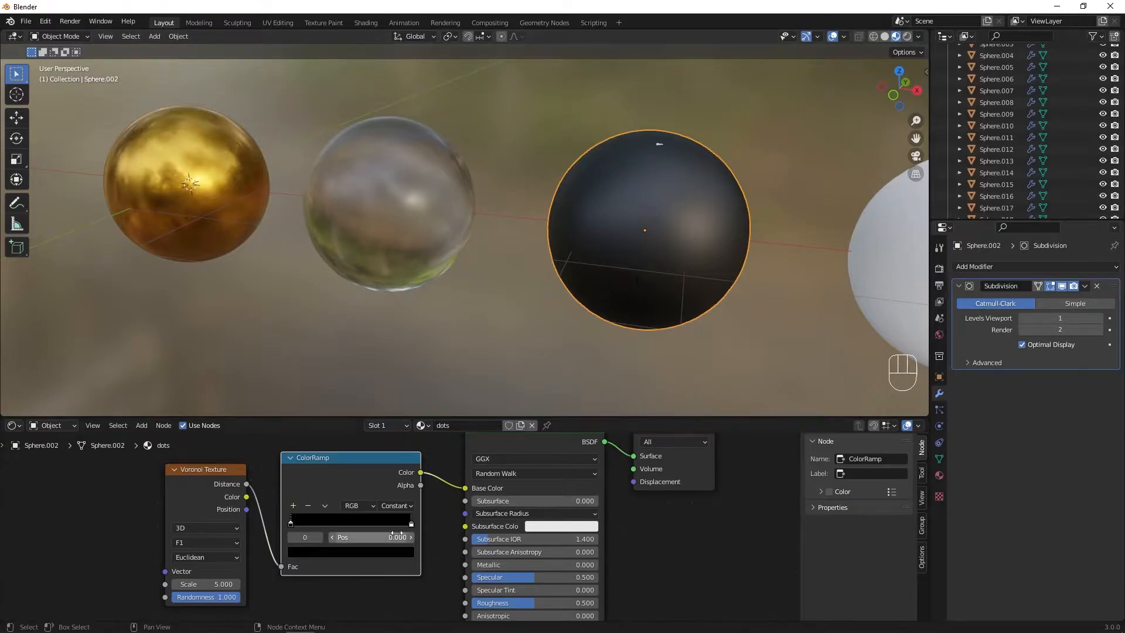
{"action": "left_click_drag", "start_coordinate": [410, 522], "coordinate": [327, 551]}
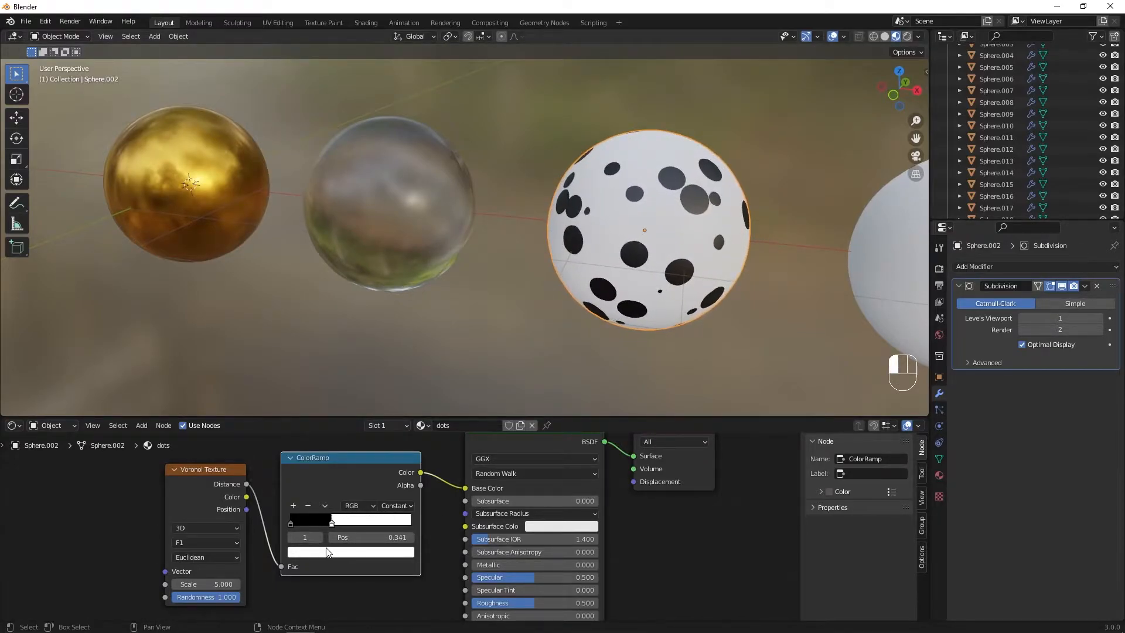
{"action": "left_click_drag", "start_coordinate": [203, 587], "coordinate": [147, 597]}
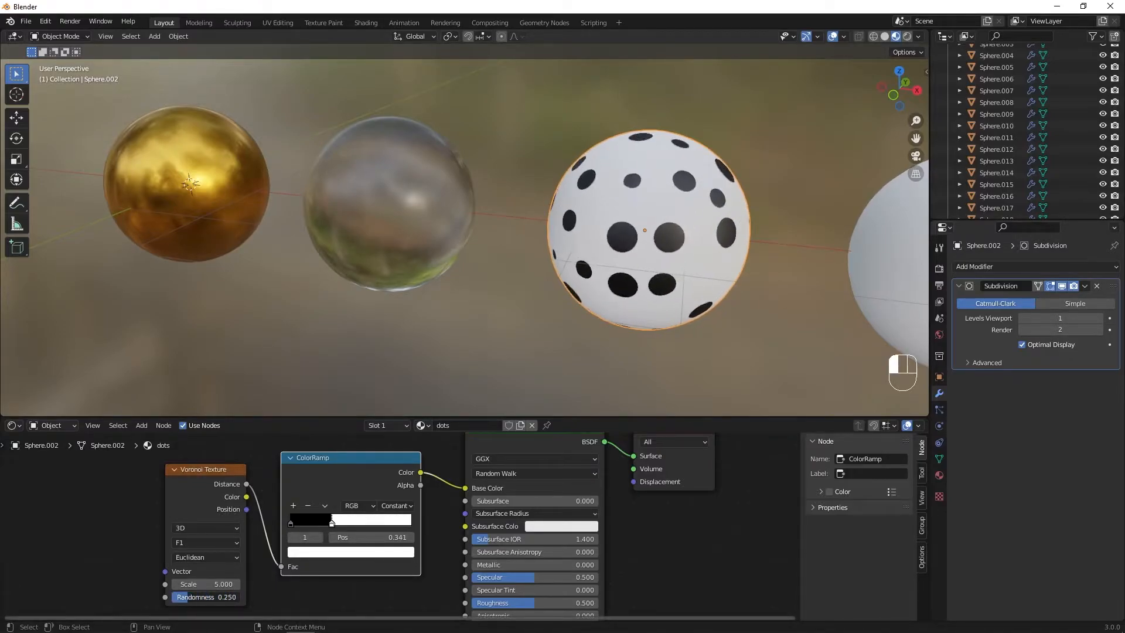
Change the black stop of the dots material's ColorRamp to a light gold colour.
{"action": "left_click", "coordinate": [290, 526]}
{"action": "left_click", "coordinate": [298, 551]}
{"action": "left_click_drag", "start_coordinate": [387, 431], "coordinate": [388, 391]}
{"action": "left_click", "coordinate": [326, 440]}
{"action": "mouse_move", "coordinate": [326, 439]}
{"action": "left_mouse_down"}
{"action": "mouse_move", "coordinate": [312, 460]}
{"action": "mouse_move", "coordinate": [317, 449]}
{"action": "left_mouse_up"}
Set the dots material's metallic to 1.000 and lower its roughness.
{"action": "left_click_drag", "start_coordinate": [496, 566], "coordinate": [600, 566]}
{"action": "middle_click_drag", "start_coordinate": [523, 597], "coordinate": [528, 535], "text": "shift"}
{"action": "left_click_drag", "start_coordinate": [528, 537], "coordinate": [503, 538]}
{"action": "left_click", "coordinate": [596, 540]}
{"action": "key", "text": "BackSpace"}
{"action": "type", "text": ".00"}
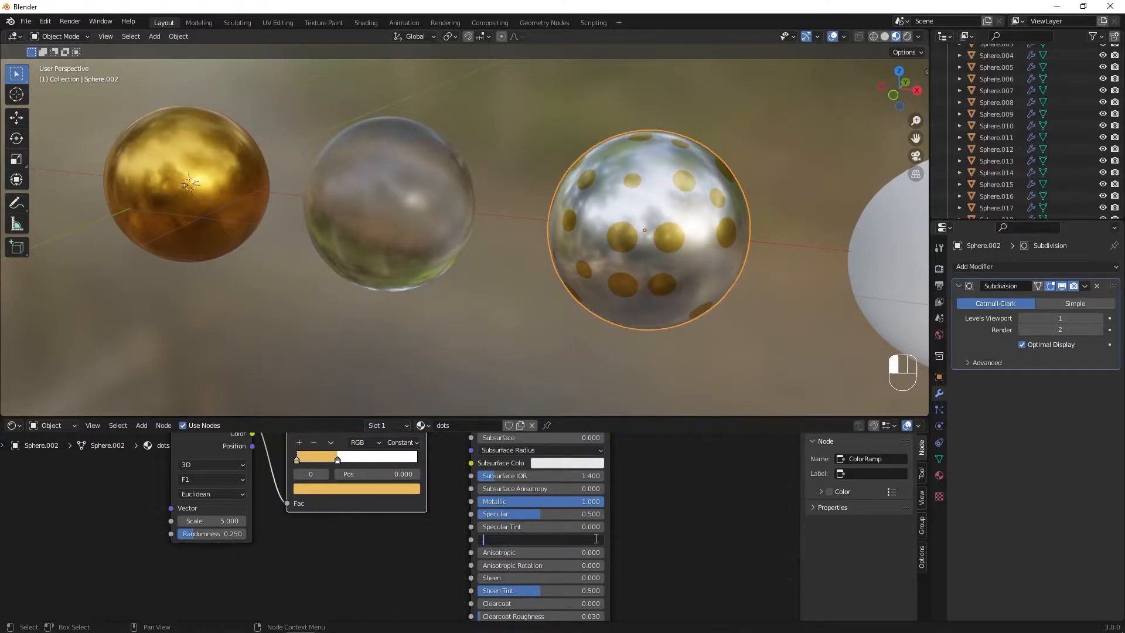
{"action": "type", "text": "3"}
{"action": "key", "text": "Return"}
Create a new material on the fourth sphere of the lowest row.
{"action": "scroll", "coordinate": [466, 304], "scroll_direction": "down", "scroll_amount": 3}
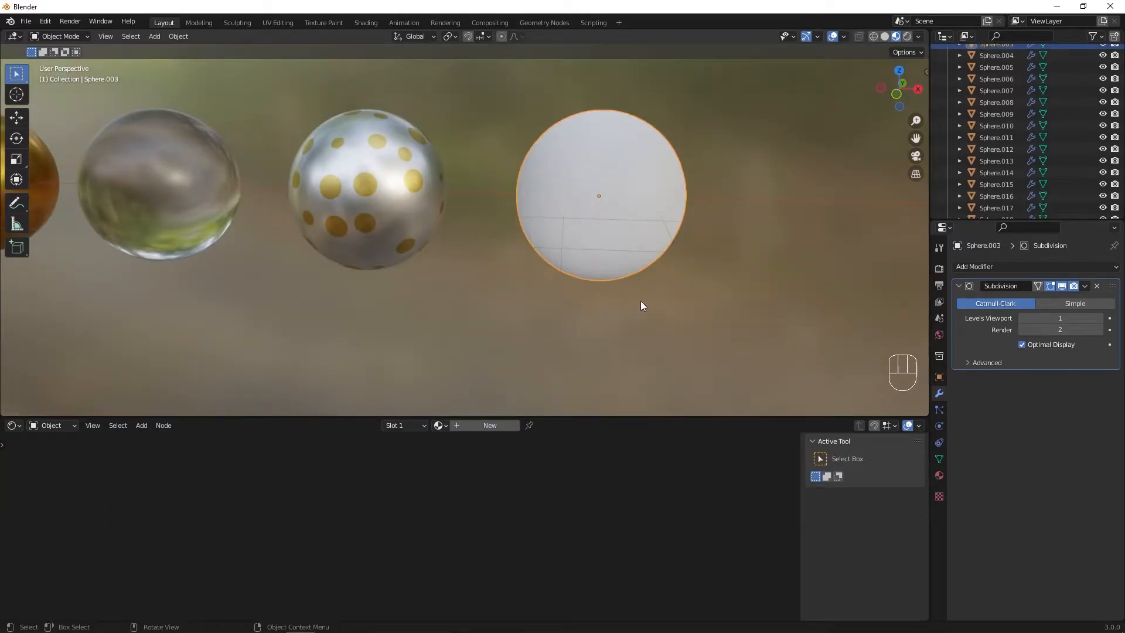
{"action": "left_click", "coordinate": [717, 304]}
{"action": "left_click", "coordinate": [596, 227]}
{"action": "left_click", "coordinate": [492, 424]}
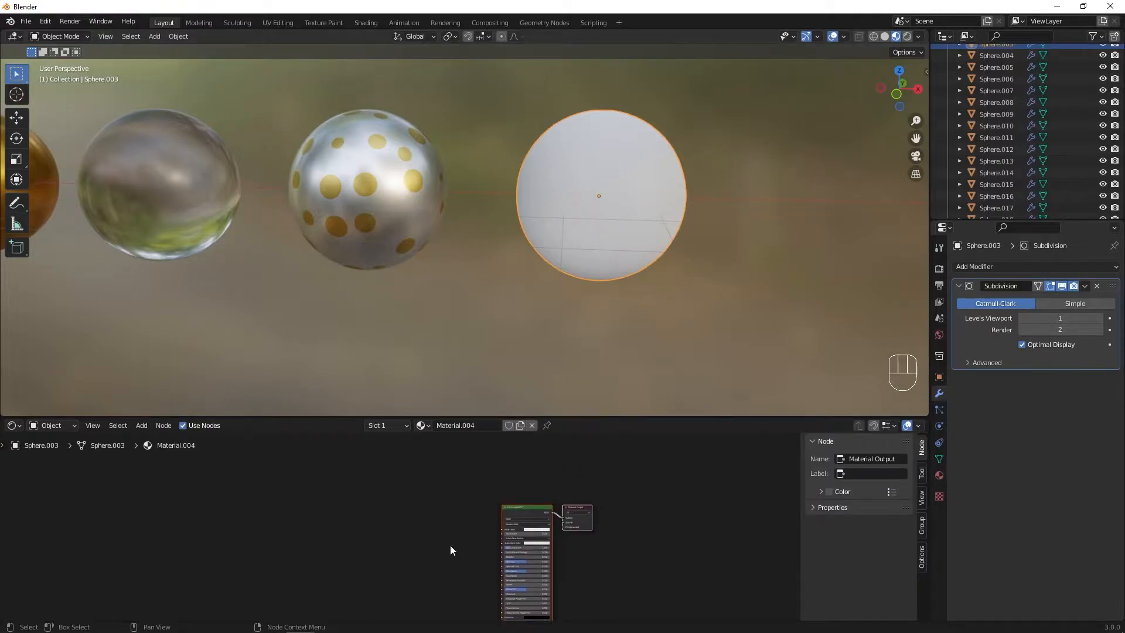
Add a Wave Texture node to the fourth sphere's material, placed ahead of the Principled BSDF.
{"action": "key", "text": "shift+a"}
{"action": "left_click", "coordinate": [344, 498]}
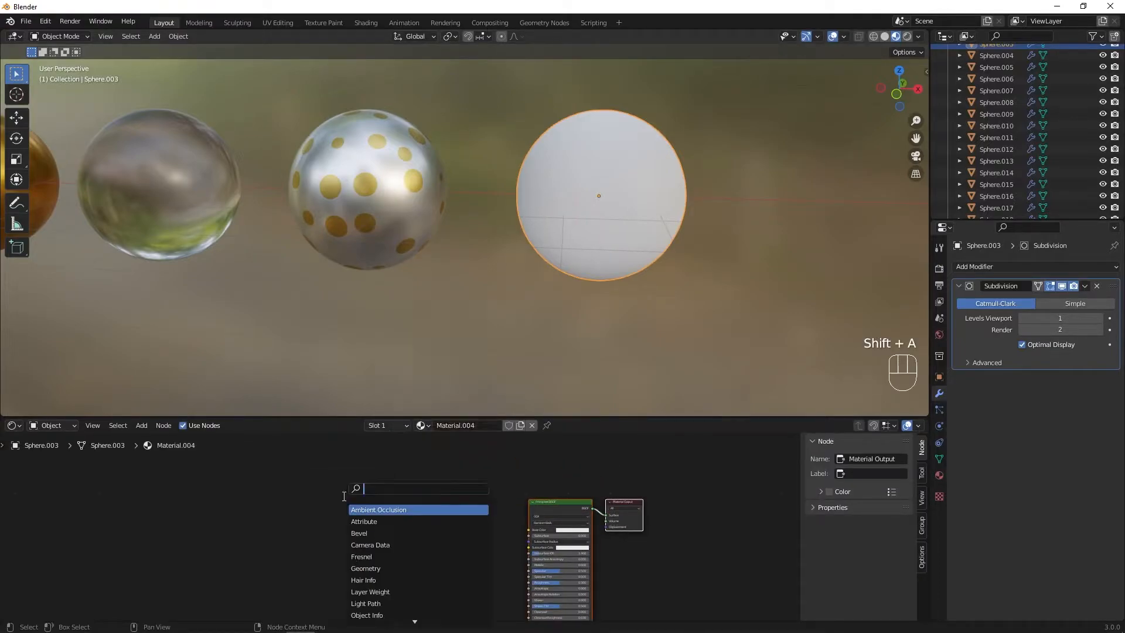
{"action": "type", "text": "wave"}
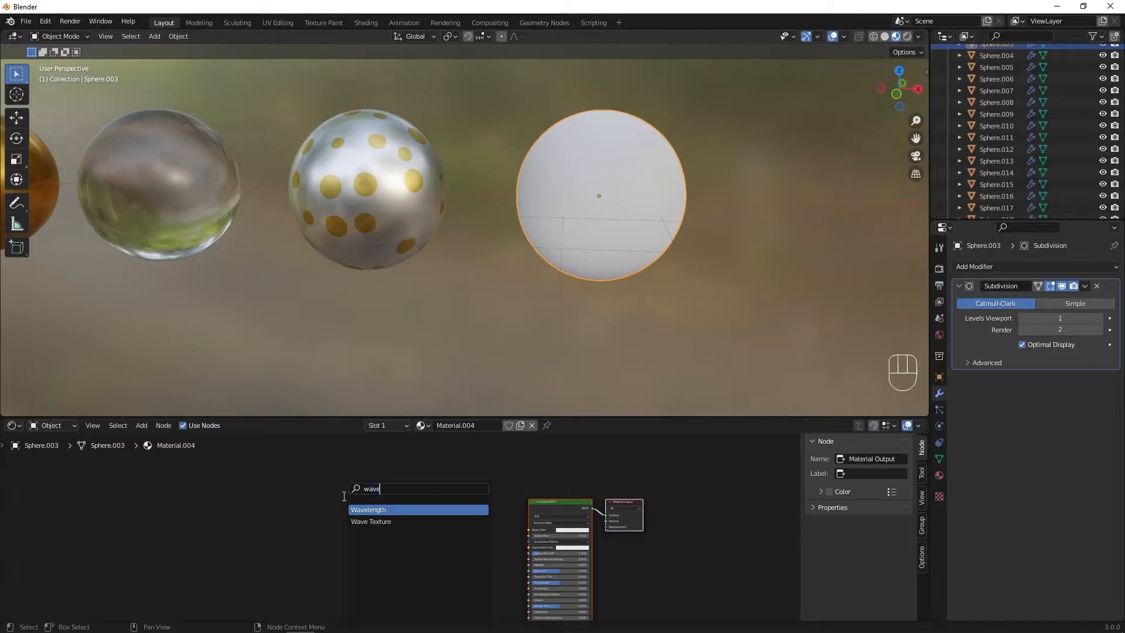
{"action": "left_click", "coordinate": [371, 521]}
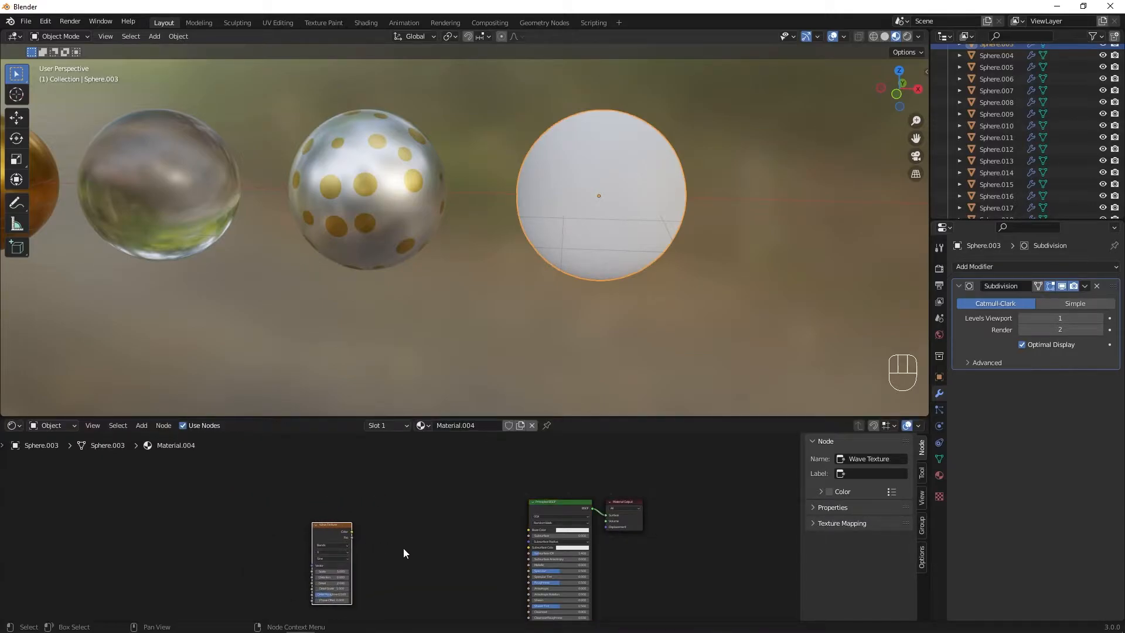
Add a ColorRamp node between the Wave Texture and the Principled BSDF.
{"action": "key", "text": "shift+a"}
{"action": "mouse_move", "coordinate": [403, 547]}
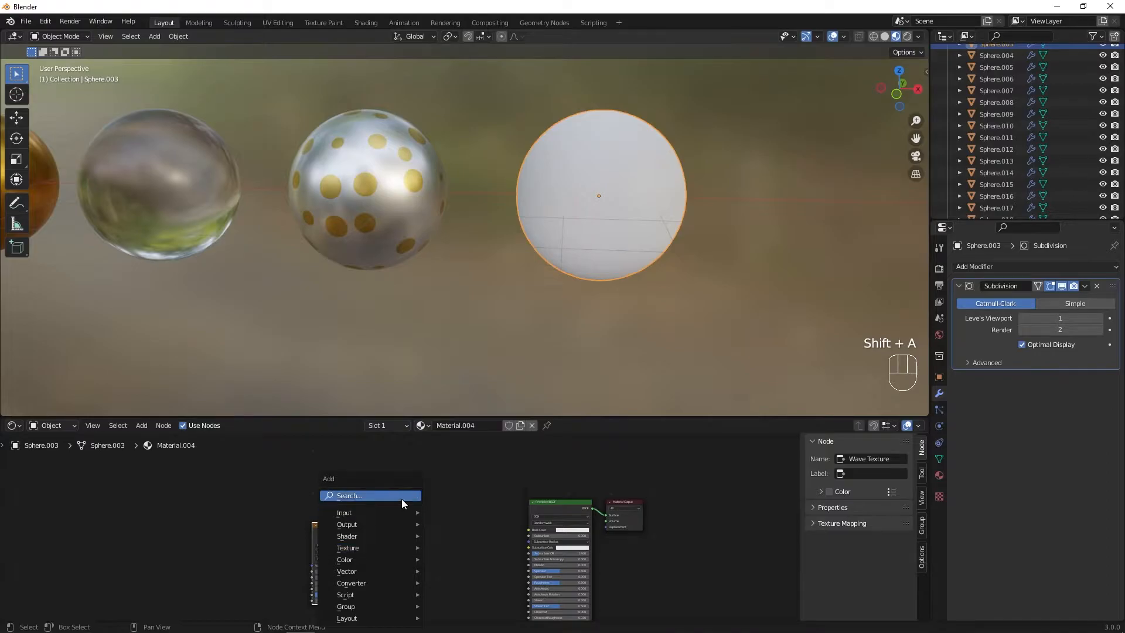
{"action": "left_click", "coordinate": [402, 498]}
{"action": "type", "text": "co"}
{"action": "key", "text": "Return"}
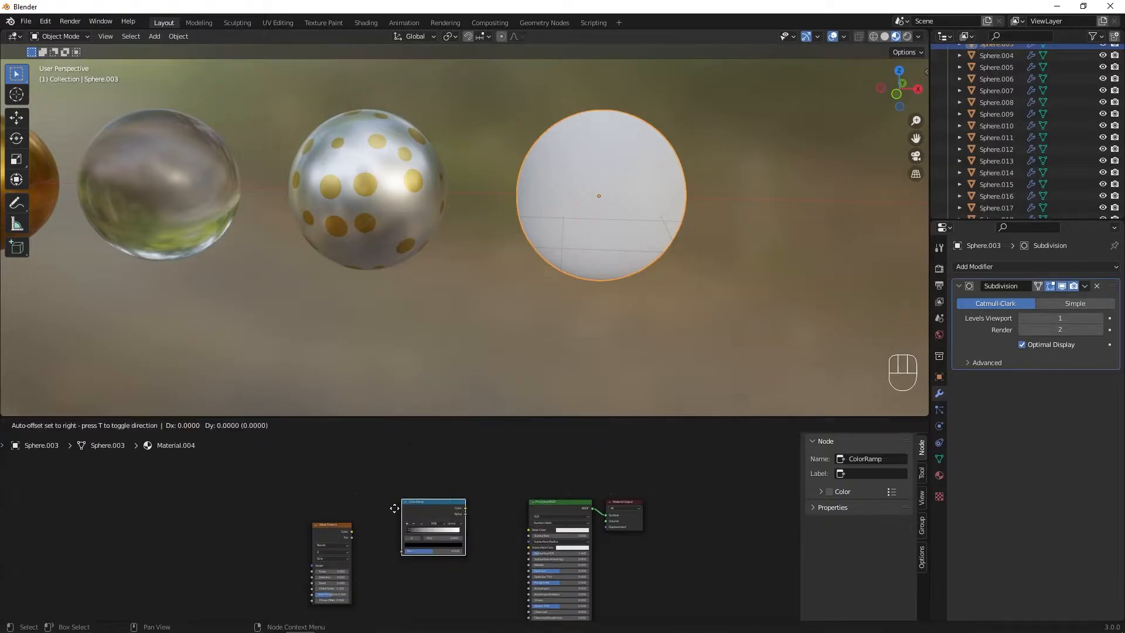
{"action": "left_click", "coordinate": [422, 534]}
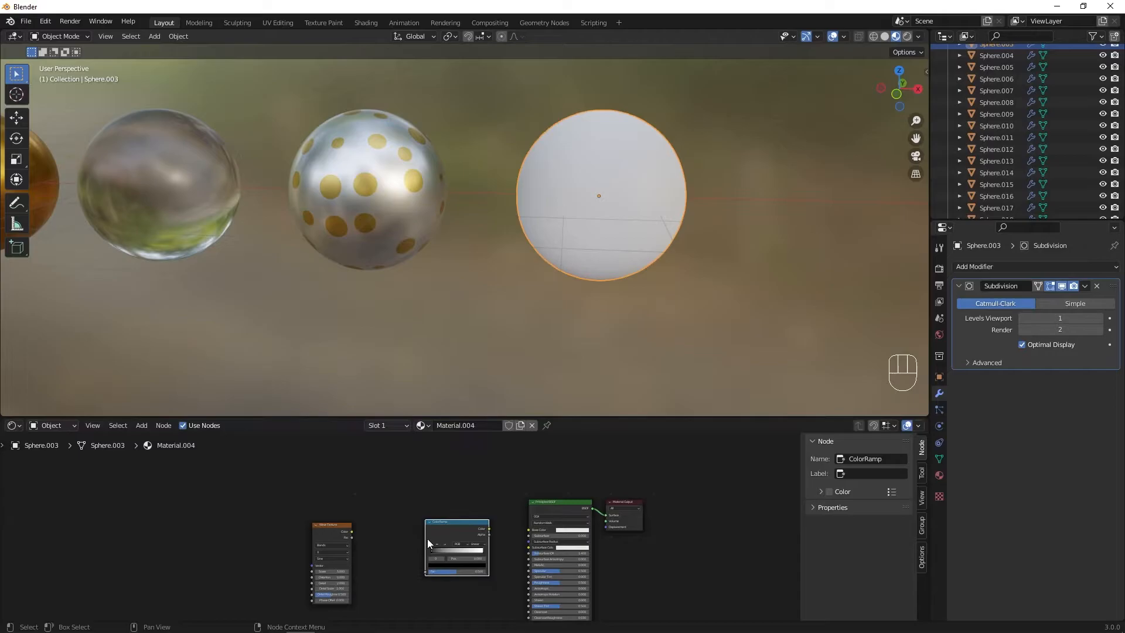
Set the metallic value of the fourth sphere's Principled BSDF to 1.000.
{"action": "scroll", "coordinate": [433, 542], "scroll_direction": "up", "scroll_amount": 3}
{"action": "middle_click_drag", "start_coordinate": [458, 545], "coordinate": [444, 519]}
{"action": "left_click_drag", "start_coordinate": [621, 567], "coordinate": [721, 568]}
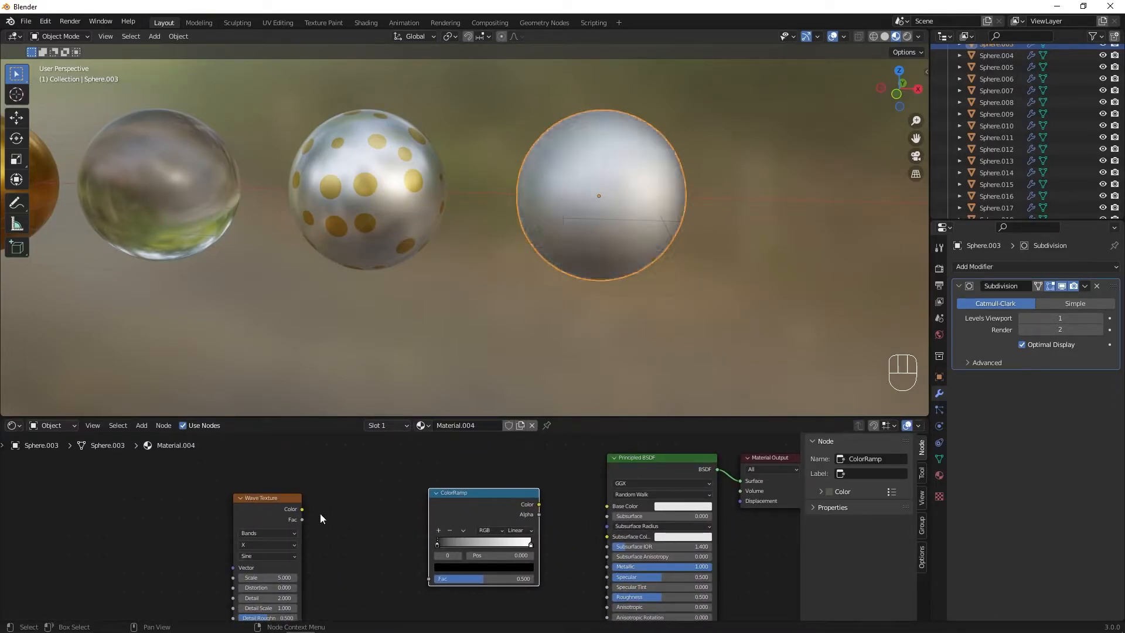
Connect the Wave Texture's Color to the ColorRamp's Fac and the ramp's Color to the Principled BSDF's Base Color.
{"action": "left_click_drag", "start_coordinate": [298, 509], "coordinate": [429, 578]}
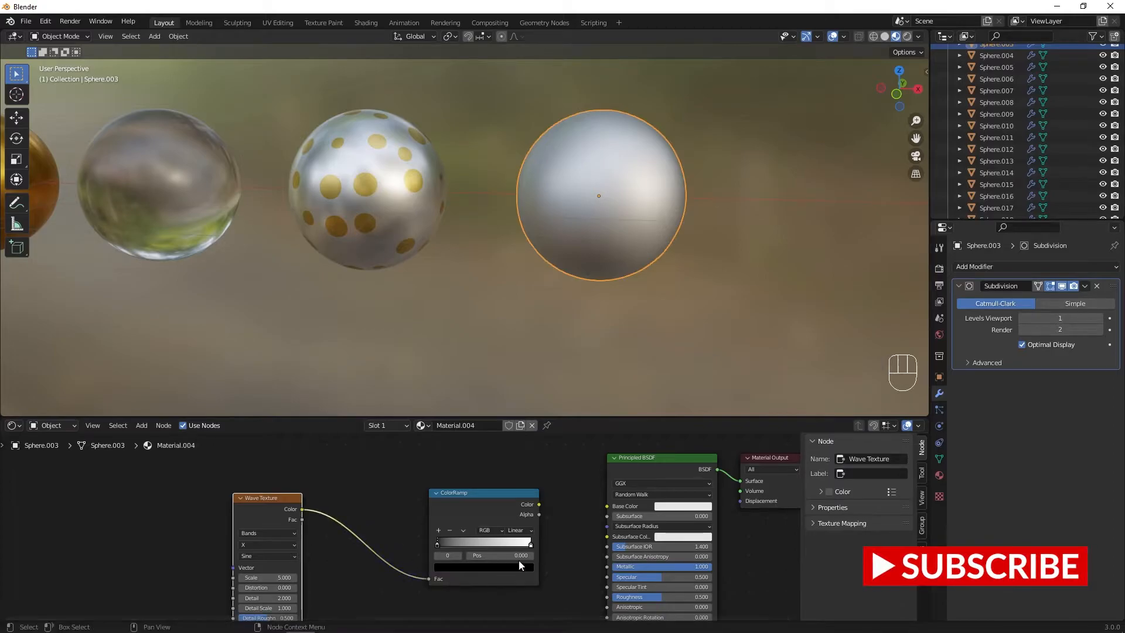
{"action": "left_click_drag", "start_coordinate": [540, 505], "coordinate": [578, 523]}
{"action": "scroll", "coordinate": [468, 508], "scroll_direction": "down", "scroll_amount": 2}
{"action": "middle_click_drag", "start_coordinate": [473, 535], "coordinate": [478, 523]}
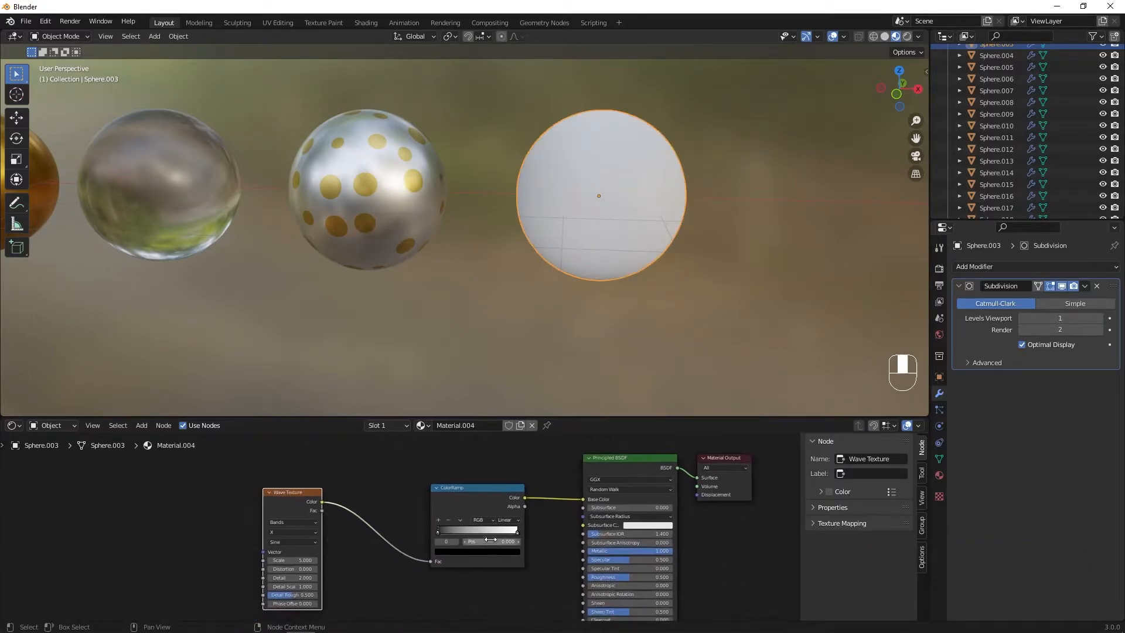
Set the interpolation of the fourth sphere's ColorRamp to Constant.
{"action": "scroll", "coordinate": [487, 542], "scroll_direction": "up", "scroll_amount": 3}
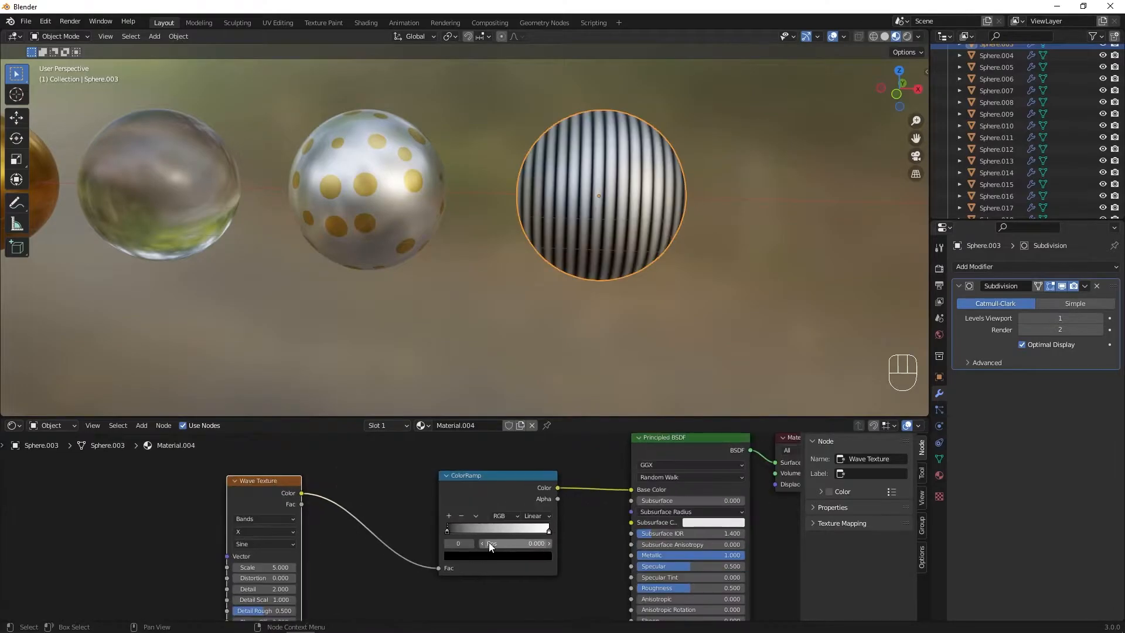
{"action": "left_click", "coordinate": [537, 515]}
{"action": "left_click", "coordinate": [538, 569]}
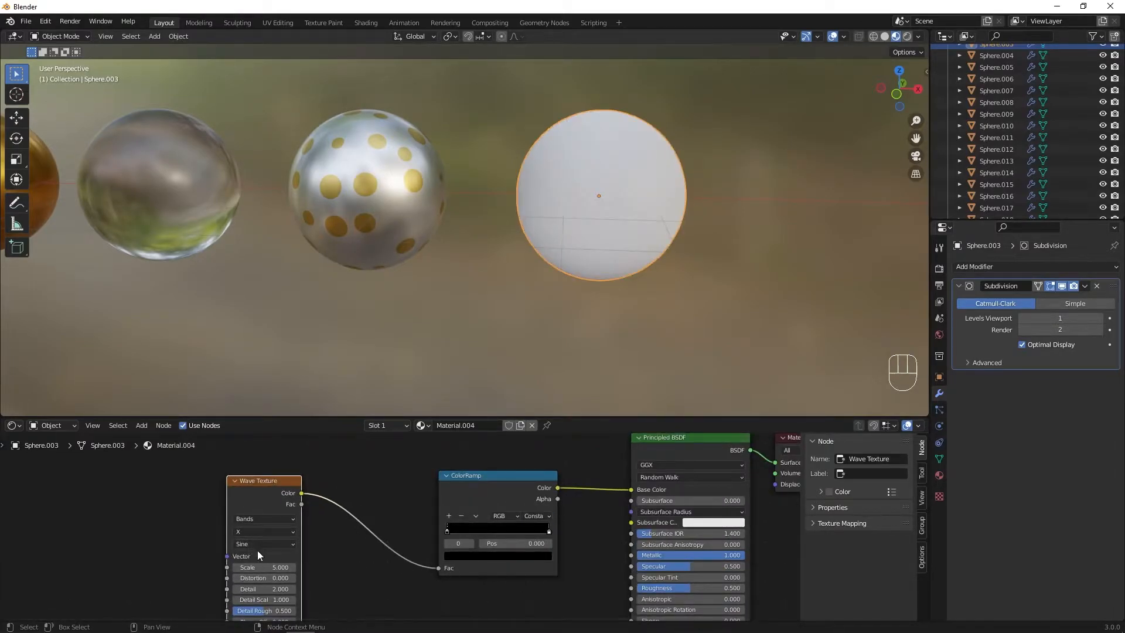
Form wide, hard-edged stripes with the ColorRamp's white stop at 0.564 and the Wave Texture's scale at 1.600.
{"action": "left_click_drag", "start_coordinate": [257, 567], "coordinate": [232, 567]}
{"action": "left_click_drag", "start_coordinate": [547, 530], "coordinate": [501, 533]}
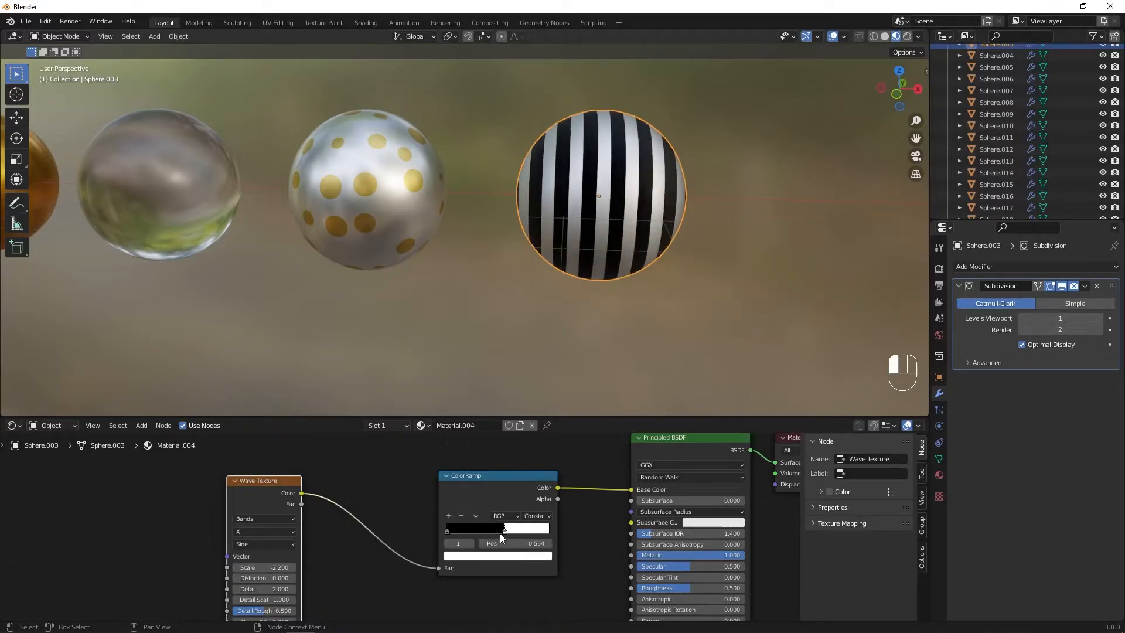
{"action": "left_click_drag", "start_coordinate": [262, 567], "coordinate": [286, 558]}
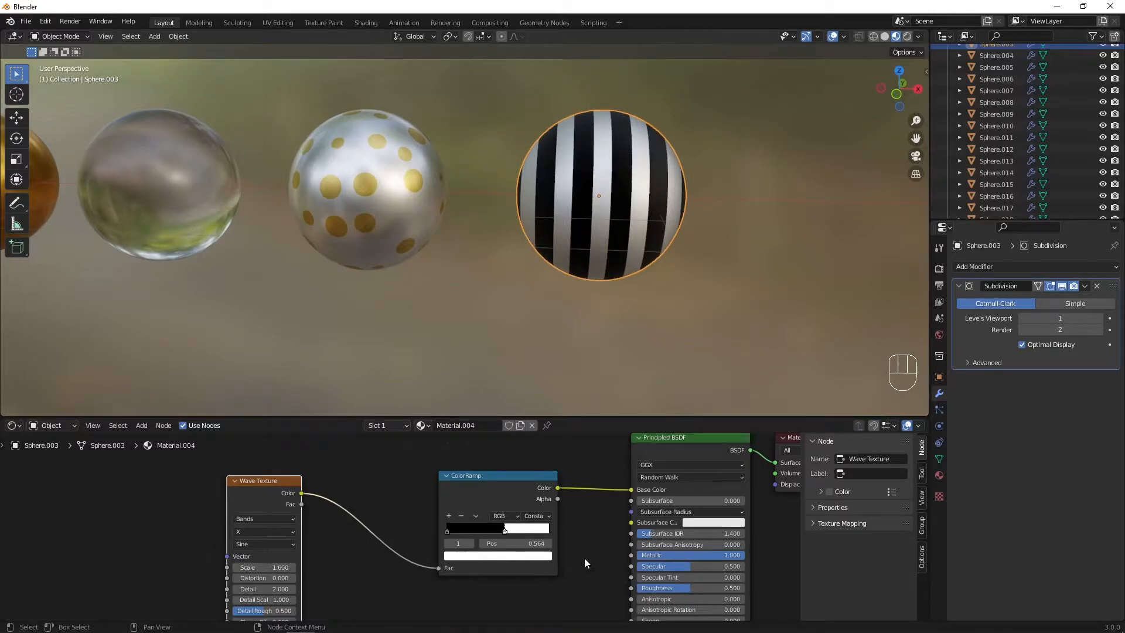
Change the black stop of the stripe material's ColorRamp to a light gold colour.
{"action": "scroll", "coordinate": [526, 555], "scroll_direction": "down", "scroll_amount": 3}
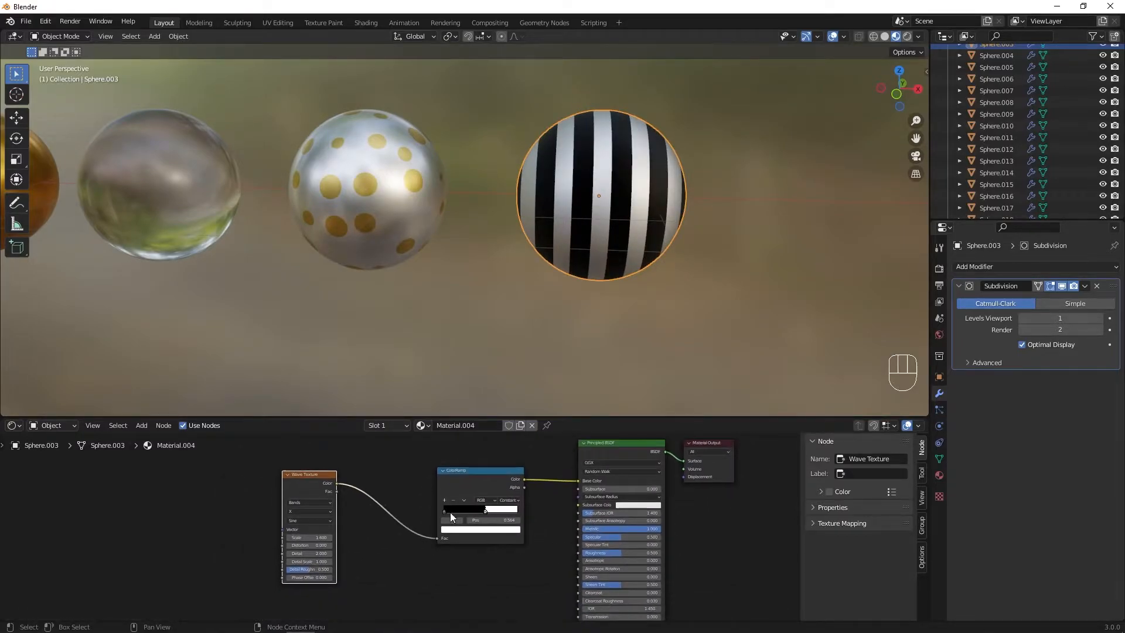
{"action": "left_click", "coordinate": [444, 509]}
{"action": "left_click", "coordinate": [447, 529]}
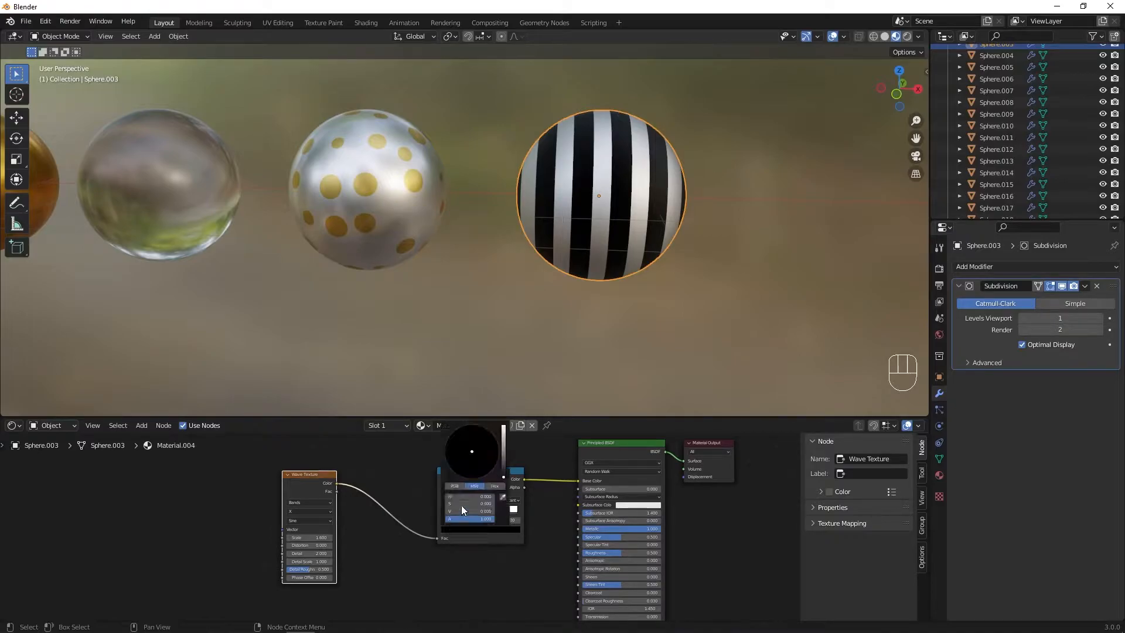
{"action": "left_click_drag", "start_coordinate": [502, 463], "coordinate": [503, 434]}
{"action": "left_click", "coordinate": [464, 459]}
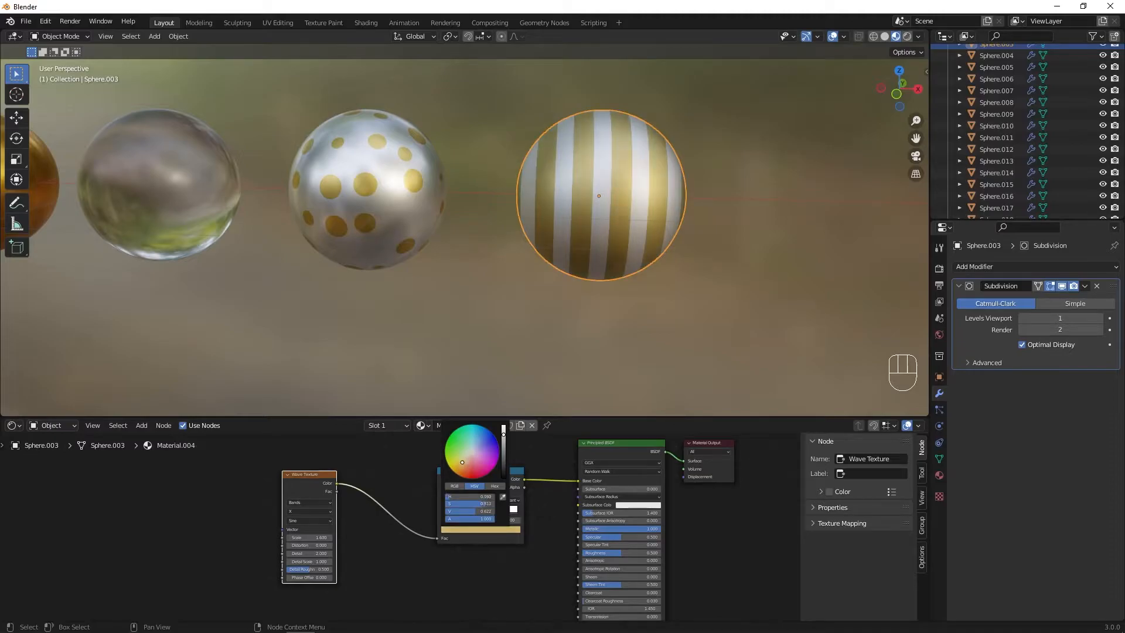
Duplicate the stripe material's ColorRamp node and place the copy below the original.
{"action": "scroll", "coordinate": [485, 486], "scroll_direction": "down", "scroll_amount": 2}
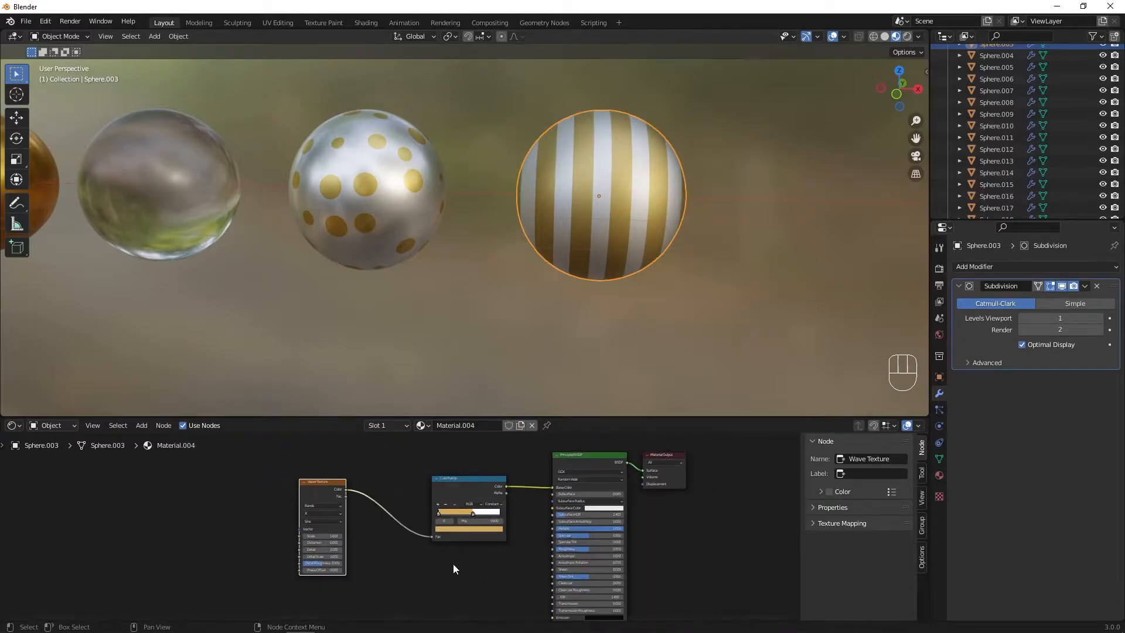
{"action": "left_click", "coordinate": [469, 475]}
{"action": "key", "text": "shift"}
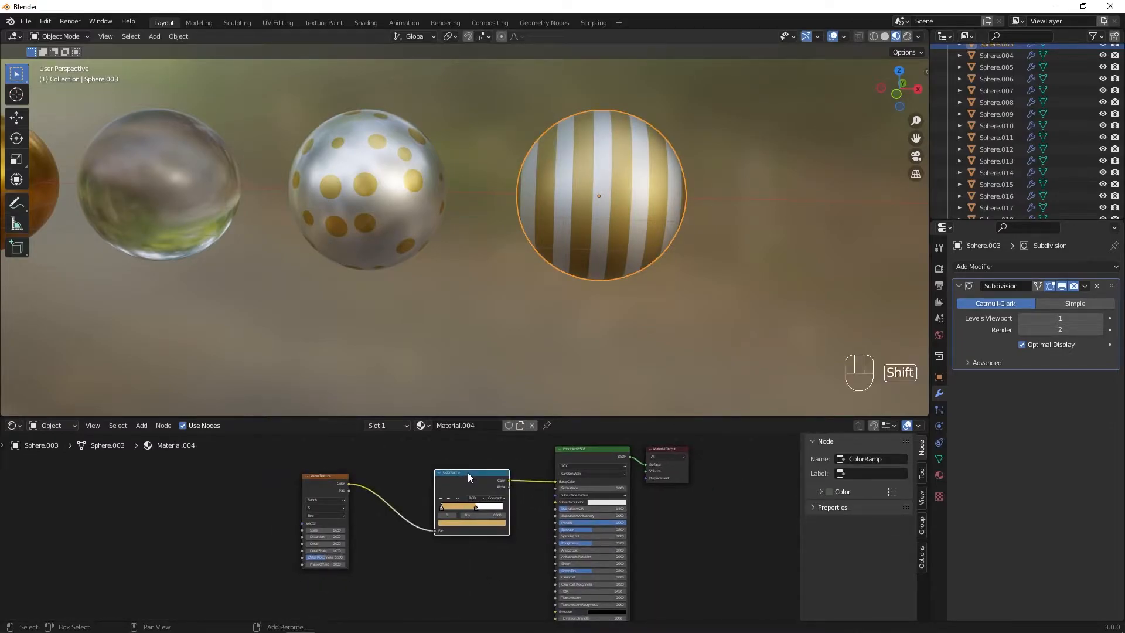
{"action": "key", "text": "shift+d"}
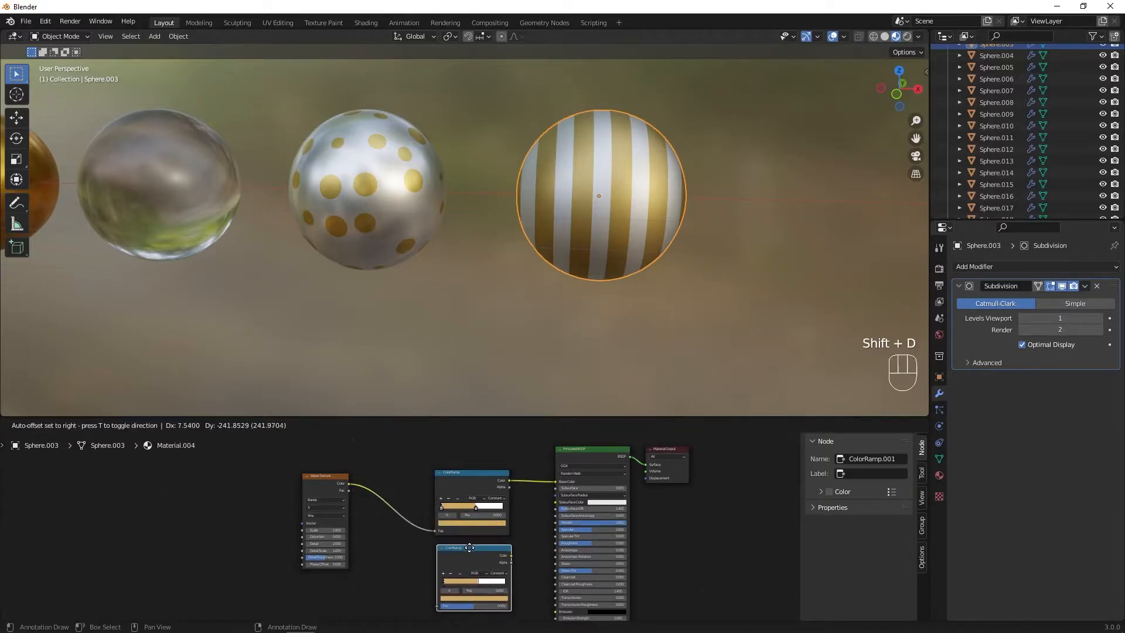
{"action": "left_click", "coordinate": [475, 586]}
Connect the Wave Texture's Color to the duplicated ColorRamp's Fac and that ramp's Color to the Principled BSDF's Roughness.
{"action": "scroll", "coordinate": [476, 586], "scroll_direction": "up", "scroll_amount": 2}
{"action": "left_click", "coordinate": [334, 444]}
{"action": "left_click_drag", "start_coordinate": [349, 459], "coordinate": [444, 576]}
{"action": "scroll", "coordinate": [525, 524], "scroll_direction": "up", "scroll_amount": 1}
{"action": "left_click_drag", "start_coordinate": [525, 533], "coordinate": [602, 513]}
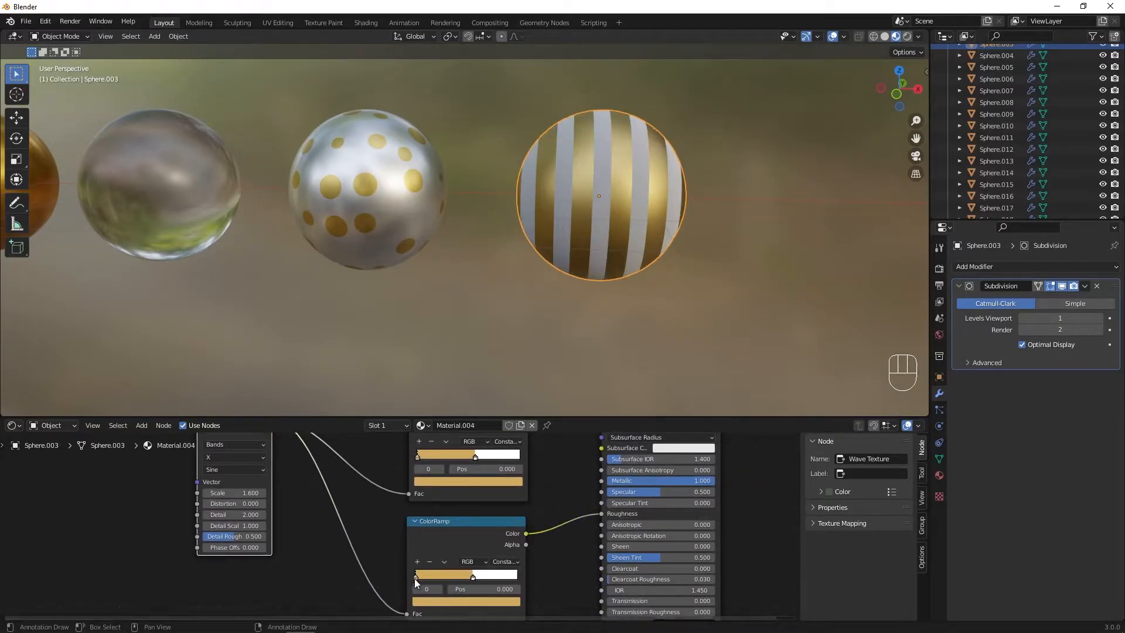
Darken the roughness ramp's gold stop to a value of 0.052 and change its white stop to mid grey.
{"action": "left_click", "coordinate": [423, 601]}
{"action": "left_click_drag", "start_coordinate": [498, 490], "coordinate": [498, 513]}
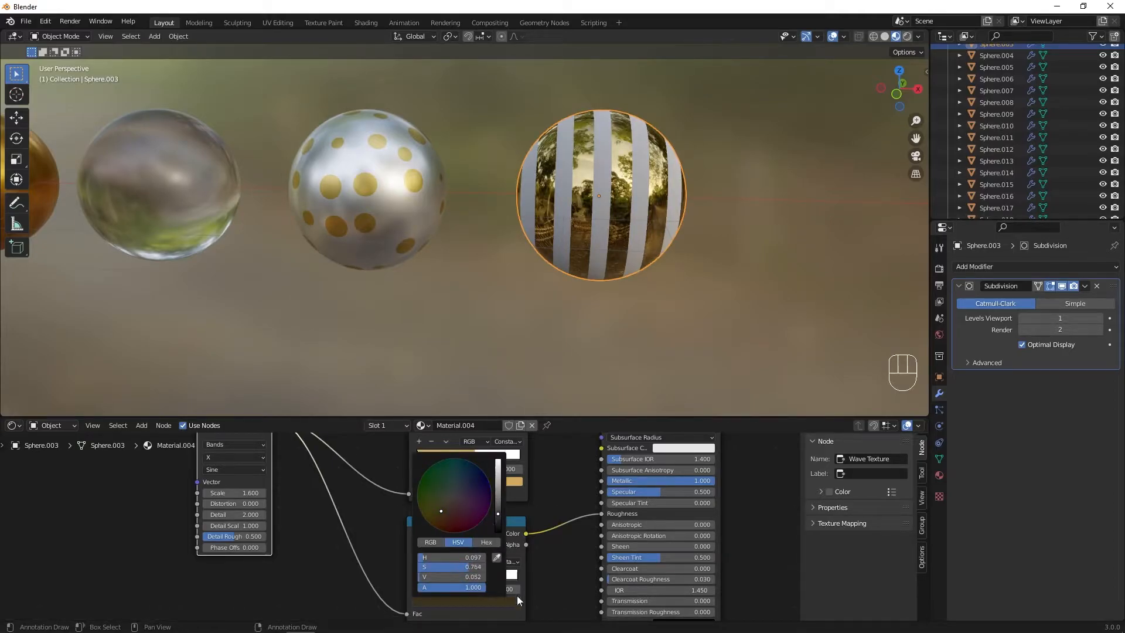
{"action": "left_click", "coordinate": [474, 577]}
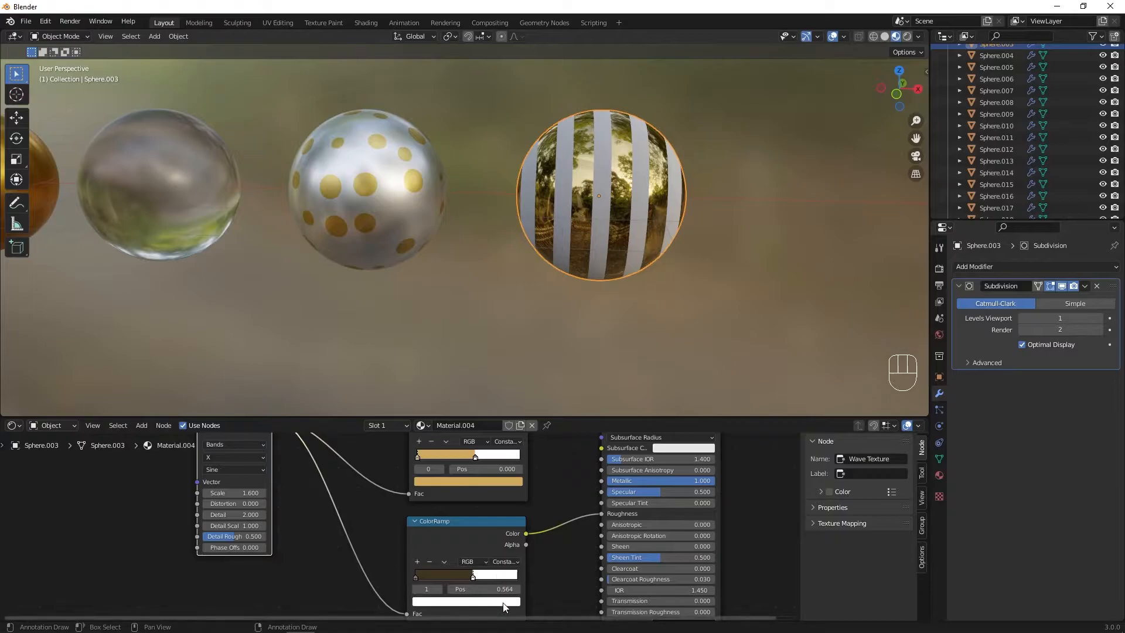
{"action": "left_click", "coordinate": [504, 602]}
{"action": "left_click_drag", "start_coordinate": [498, 490], "coordinate": [498, 495]}
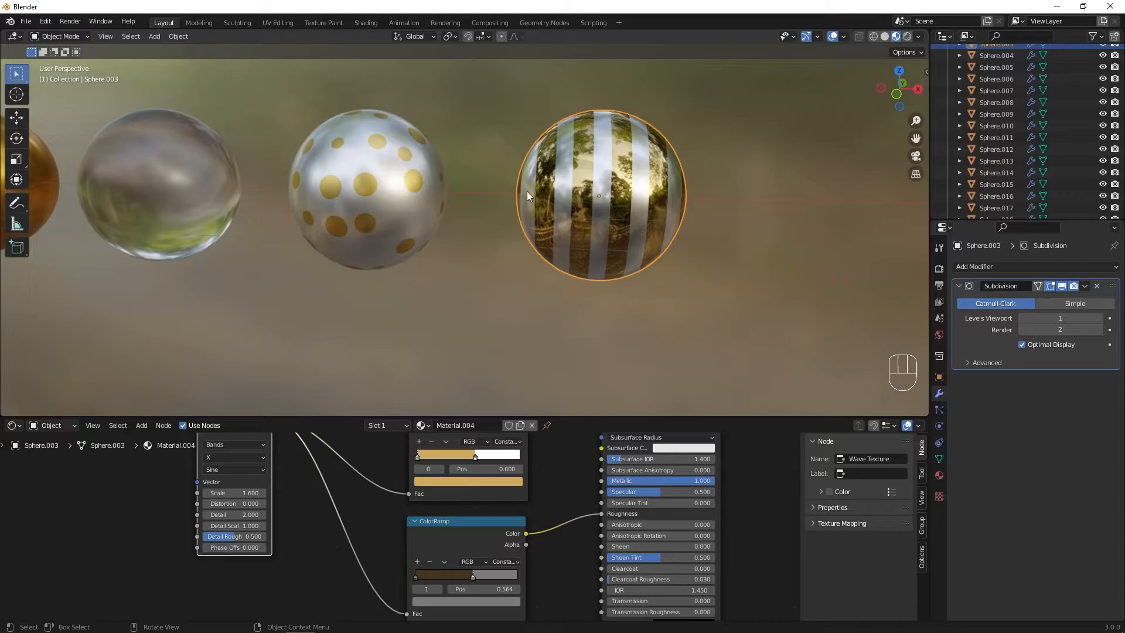
{"action": "scroll", "coordinate": [515, 223], "scroll_direction": "down", "scroll_amount": 8}
{"action": "mouse_move", "coordinate": [487, 259]}
{"action": "middle_mouse_down"}
{"action": "mouse_move", "coordinate": [480, 248]}
{"action": "mouse_move", "coordinate": [507, 258]}
{"action": "middle_mouse_up"}
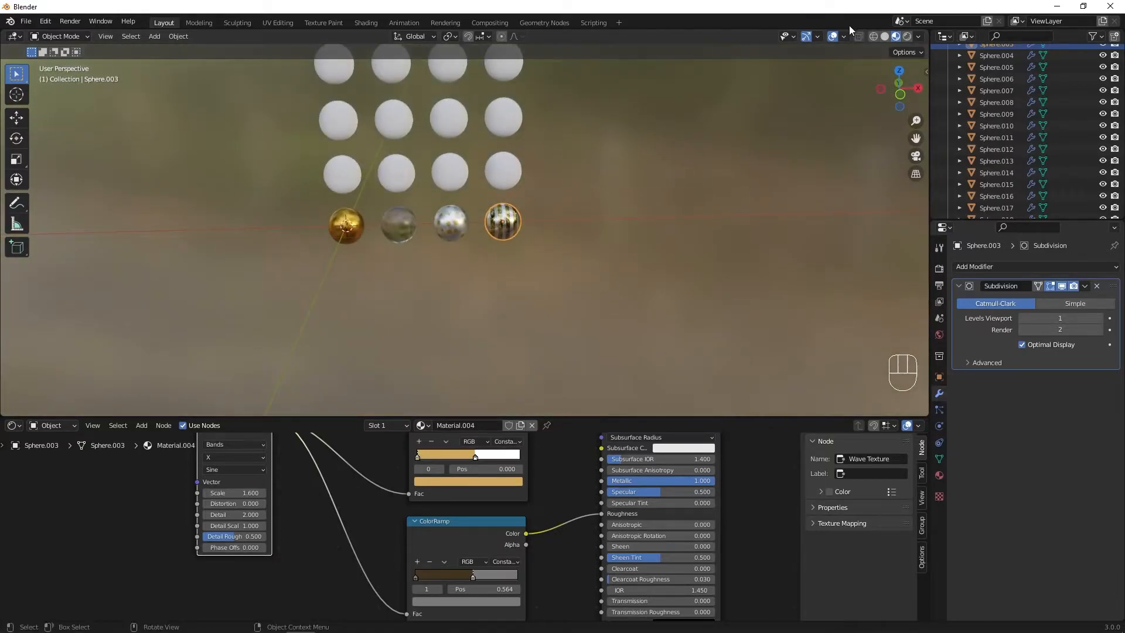
{"action": "left_click", "coordinate": [884, 37]}
{"action": "mouse_move", "coordinate": [439, 185]}
{"action": "middle_mouse_down"}
{"action": "mouse_move", "coordinate": [480, 207]}
{"action": "mouse_move", "coordinate": [448, 213]}
{"action": "mouse_move", "coordinate": [468, 271]}
{"action": "mouse_move", "coordinate": [469, 214]}
{"action": "mouse_move", "coordinate": [443, 244]}
{"action": "mouse_move", "coordinate": [464, 223]}
{"action": "middle_mouse_up"}
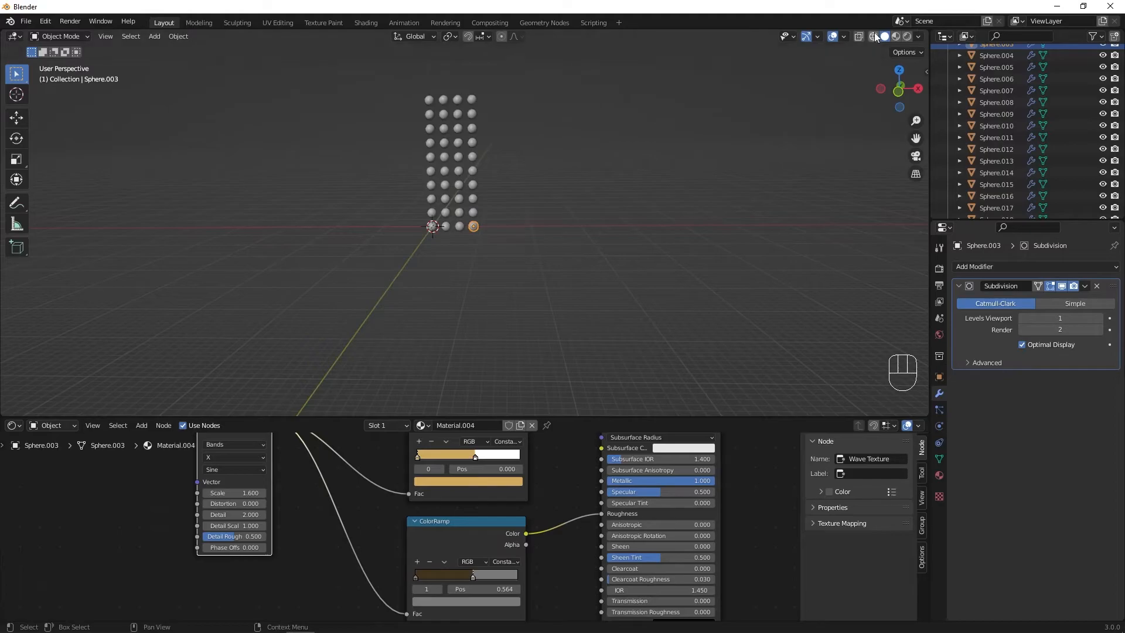
{"action": "left_click", "coordinate": [896, 36]}
Link the gold sphere's object data to all the other spheres in the first column.
{"action": "scroll", "coordinate": [434, 159], "scroll_direction": "up", "scroll_amount": 3}
{"action": "middle_click_drag", "start_coordinate": [435, 160], "coordinate": [522, 254], "text": "shift"}
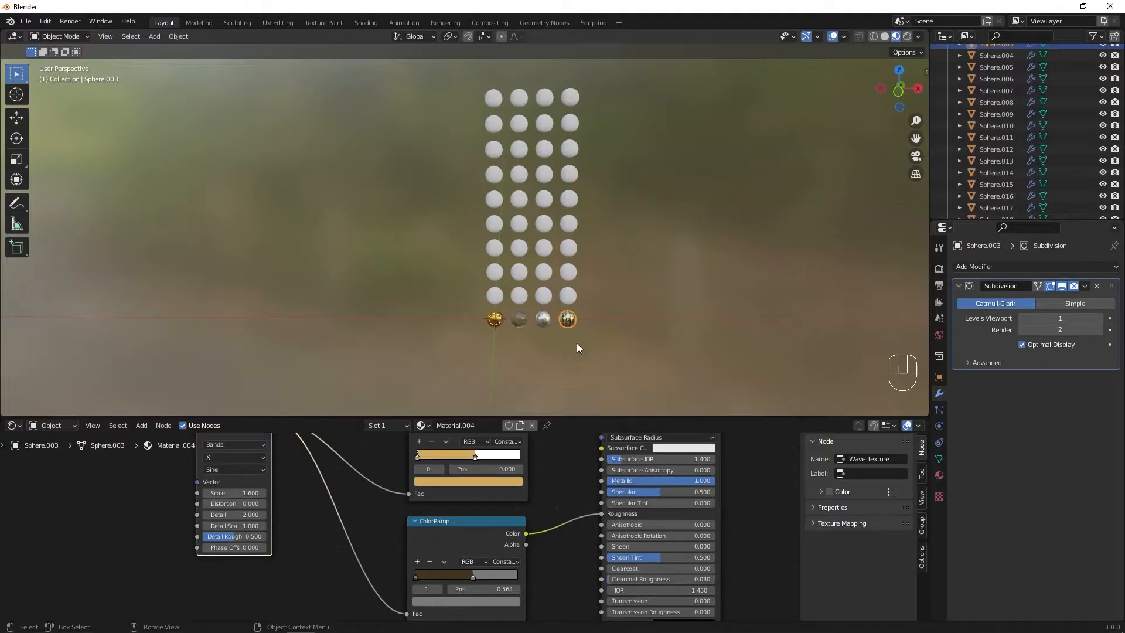
{"action": "left_click_drag", "start_coordinate": [455, 72], "coordinate": [504, 353]}
{"action": "middle_click_drag", "start_coordinate": [497, 329], "coordinate": [498, 308]}
{"action": "left_click", "coordinate": [496, 319], "text": "shift"}
{"action": "left_click", "coordinate": [177, 38]}
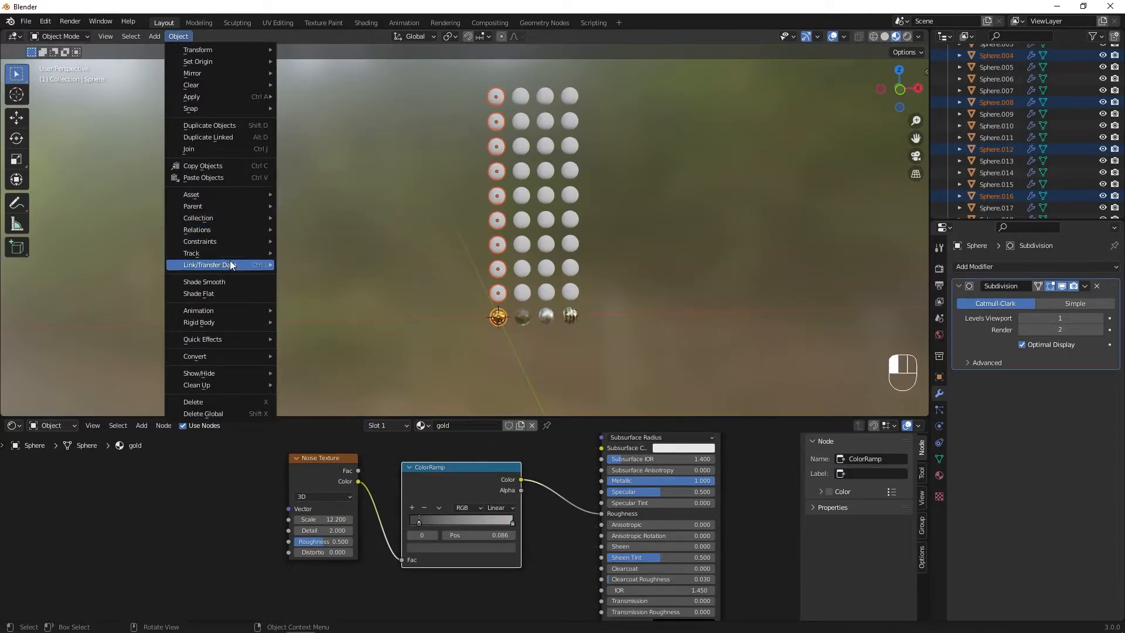
{"action": "mouse_move", "coordinate": [232, 266]}
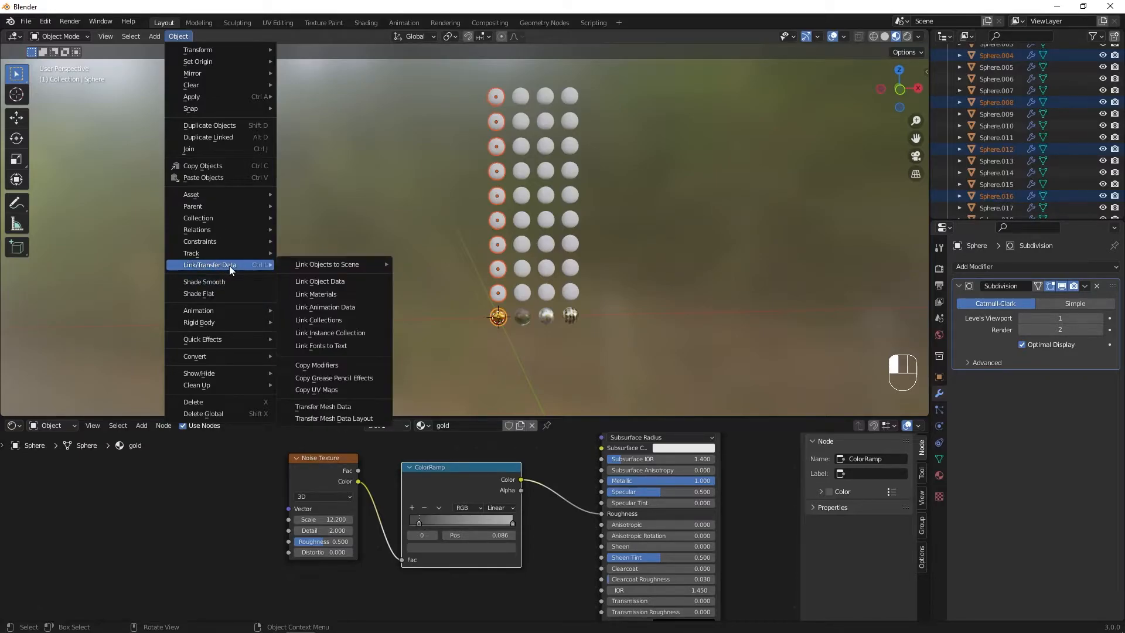
{"action": "left_click", "coordinate": [340, 281]}
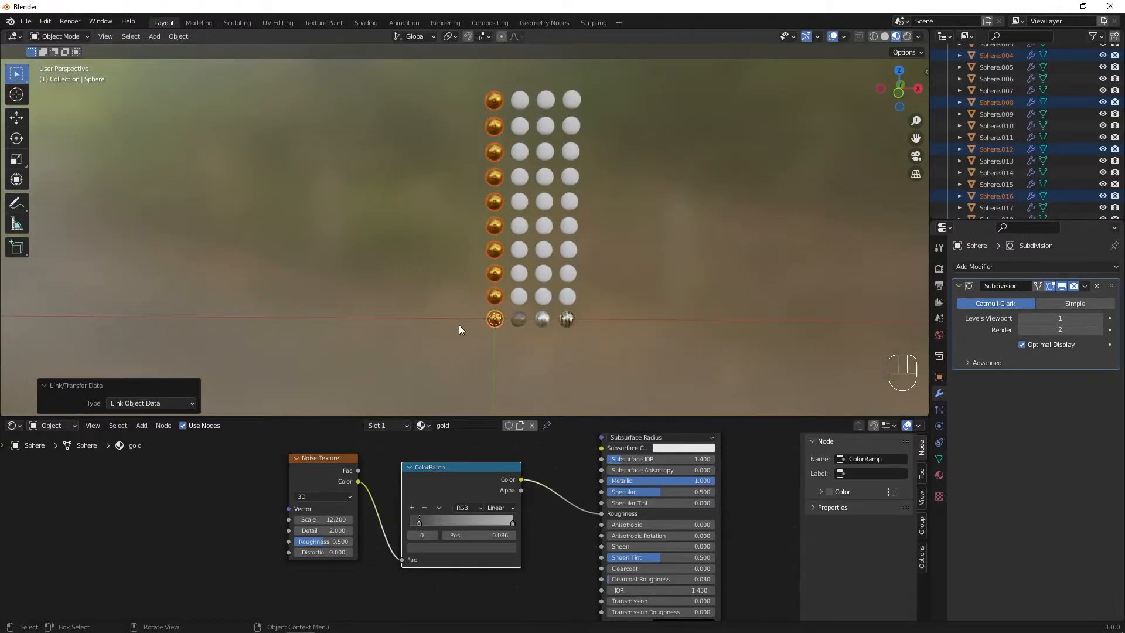
Link the glass sphere's object data to the rest of the second column of spheres.
{"action": "left_click_drag", "start_coordinate": [509, 79], "coordinate": [526, 342]}
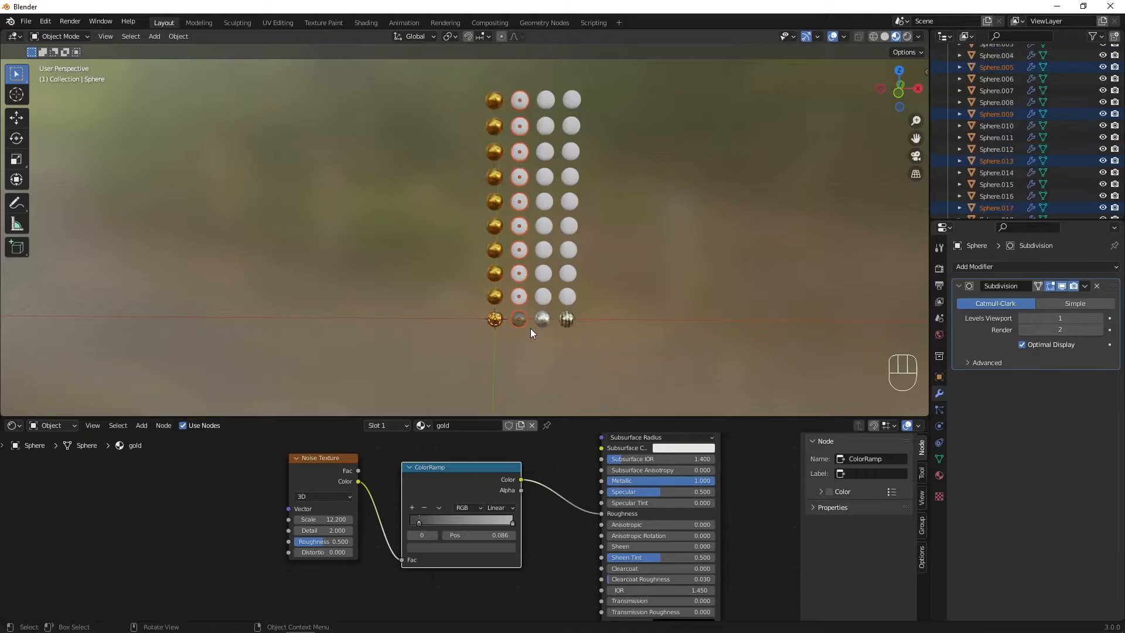
{"action": "left_click", "coordinate": [521, 319], "text": "shift"}
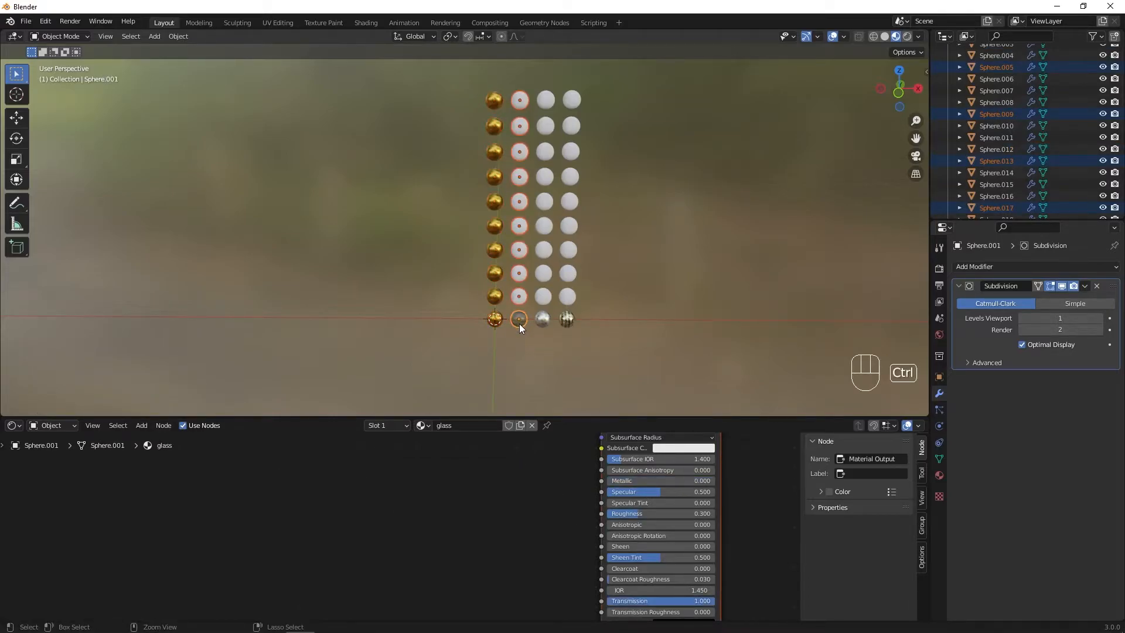
{"action": "key", "text": "ctrl+l"}
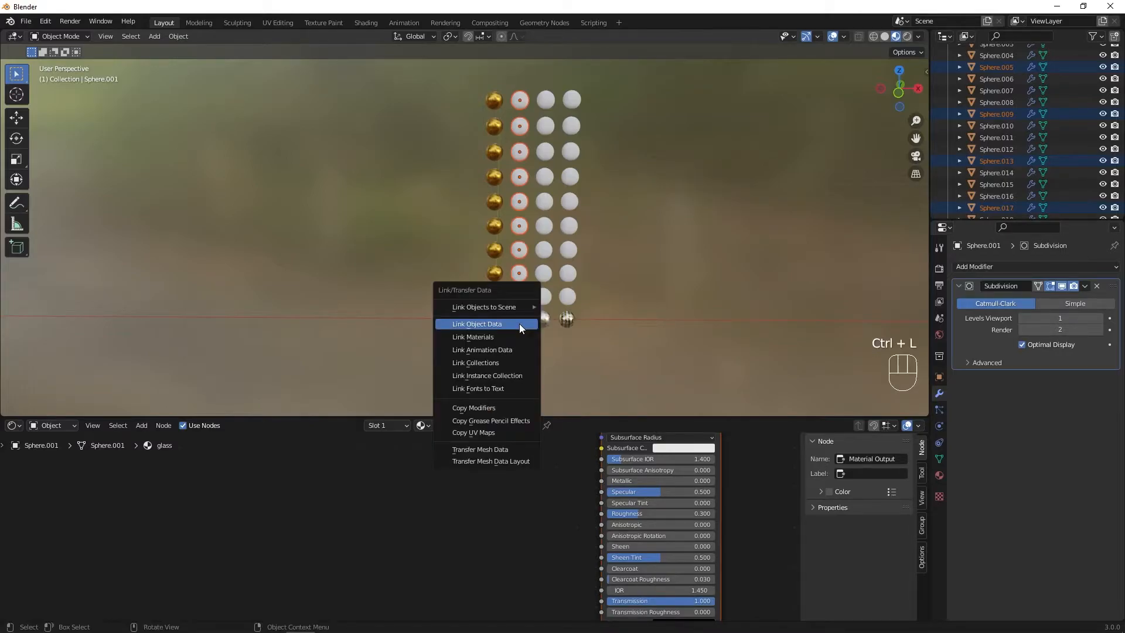
{"action": "left_click", "coordinate": [519, 323]}
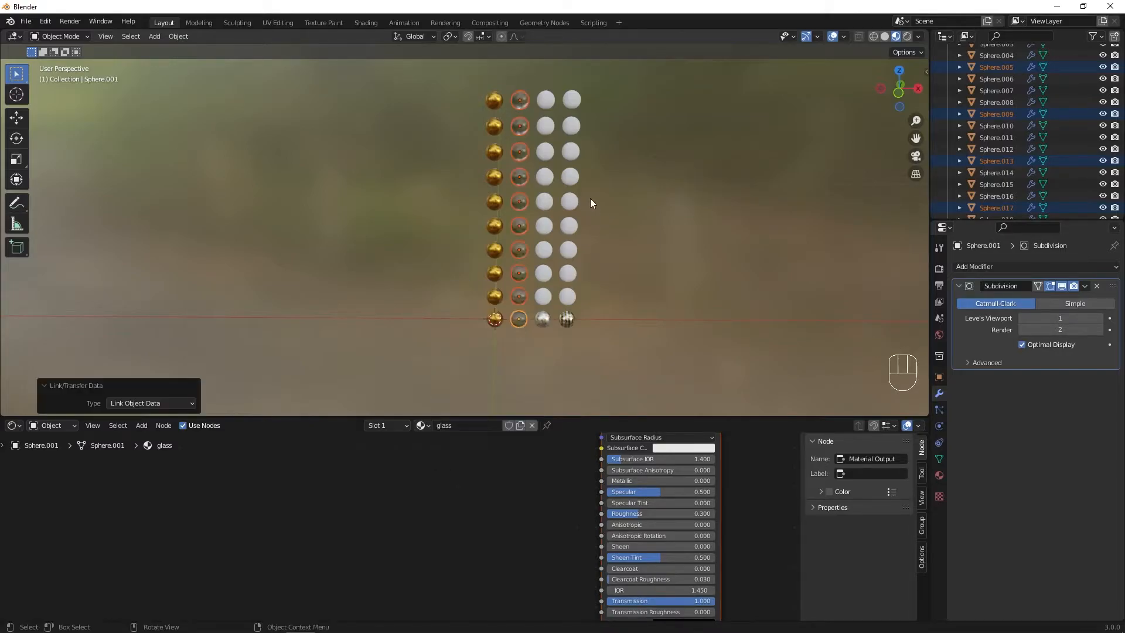
Link the dotted sphere's object data to the rest of the third column of spheres.
{"action": "left_click_drag", "start_coordinate": [531, 83], "coordinate": [550, 340]}
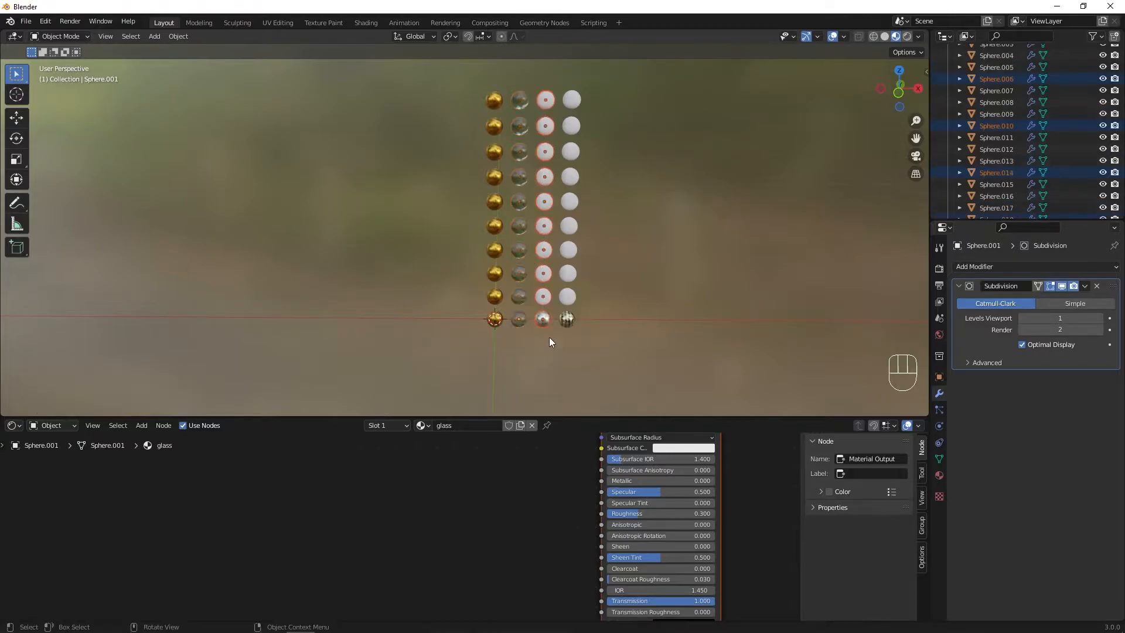
{"action": "left_click", "coordinate": [543, 322], "text": "shift"}
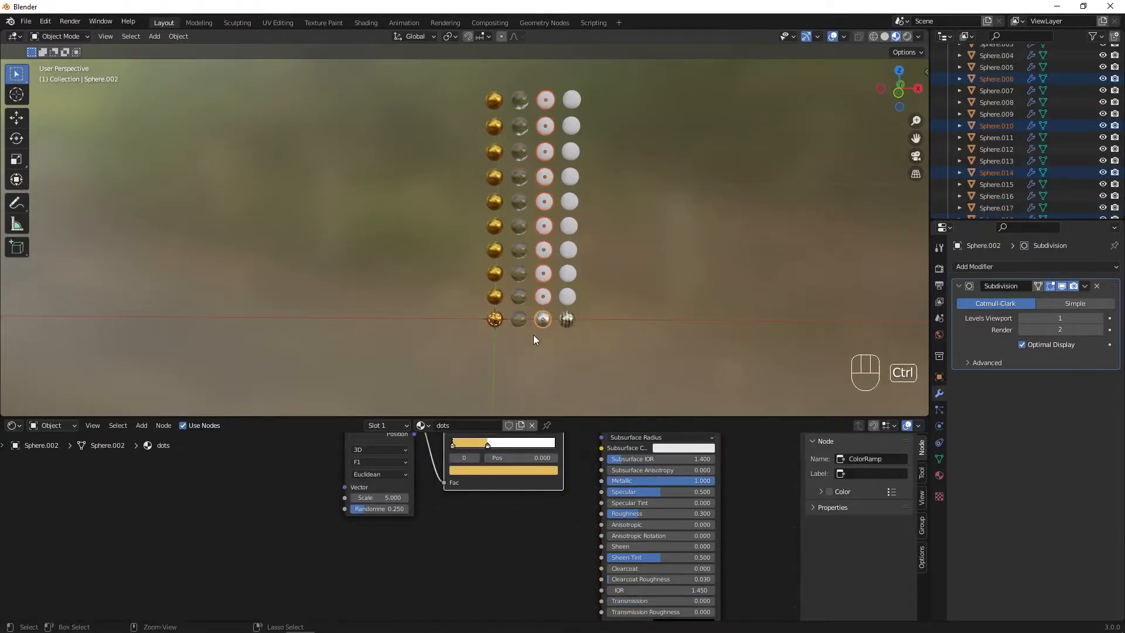
{"action": "key", "text": "ctrl+l"}
{"action": "left_click", "coordinate": [533, 335]}
Link the striped sphere's object data to the rest of the fourth column of spheres.
{"action": "left_click_drag", "start_coordinate": [592, 83], "coordinate": [553, 370]}
{"action": "left_click", "coordinate": [569, 323], "text": "shift"}
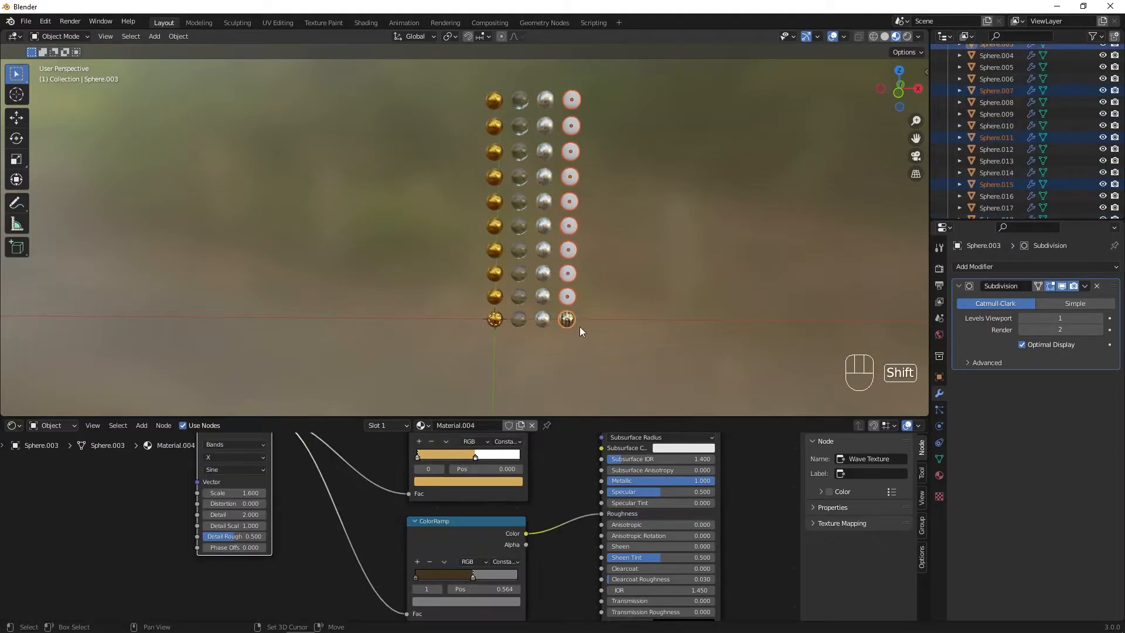
{"action": "key", "text": "ctrl+l"}
{"action": "left_click", "coordinate": [579, 325]}
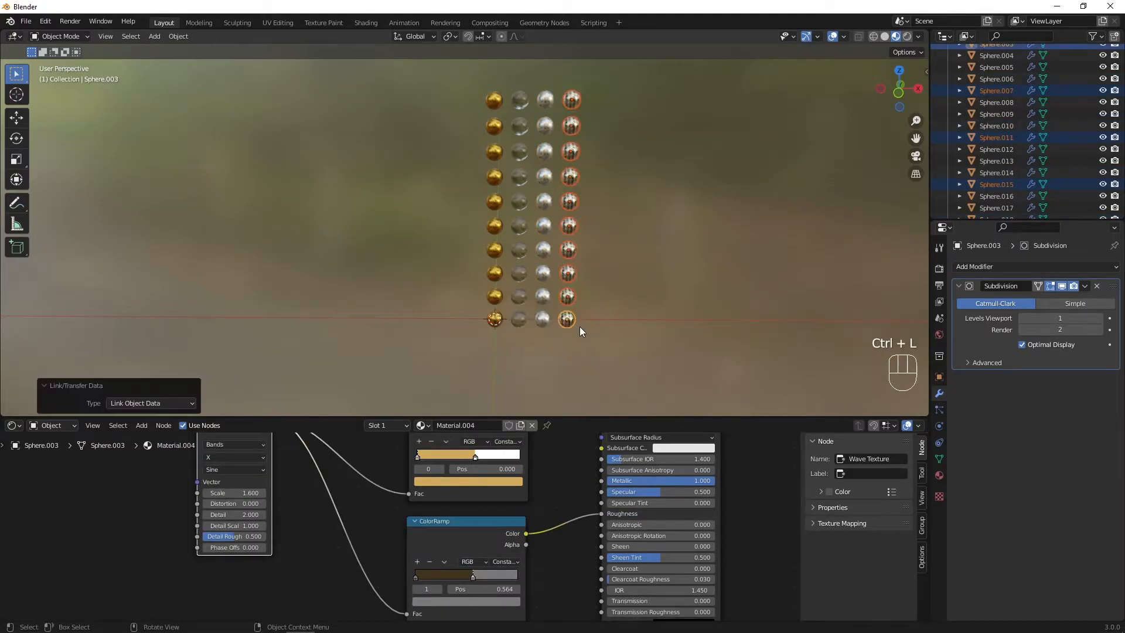
Switch the viewport to solid shading and move all the spheres up about 15 m along the Z axis.
{"action": "scroll", "coordinate": [570, 361], "scroll_direction": "down", "scroll_amount": 3}
{"action": "middle_click_drag", "start_coordinate": [571, 361], "coordinate": [594, 349]}
{"action": "left_click_drag", "start_coordinate": [586, 126], "coordinate": [416, 293]}
{"action": "left_click", "coordinate": [885, 36]}
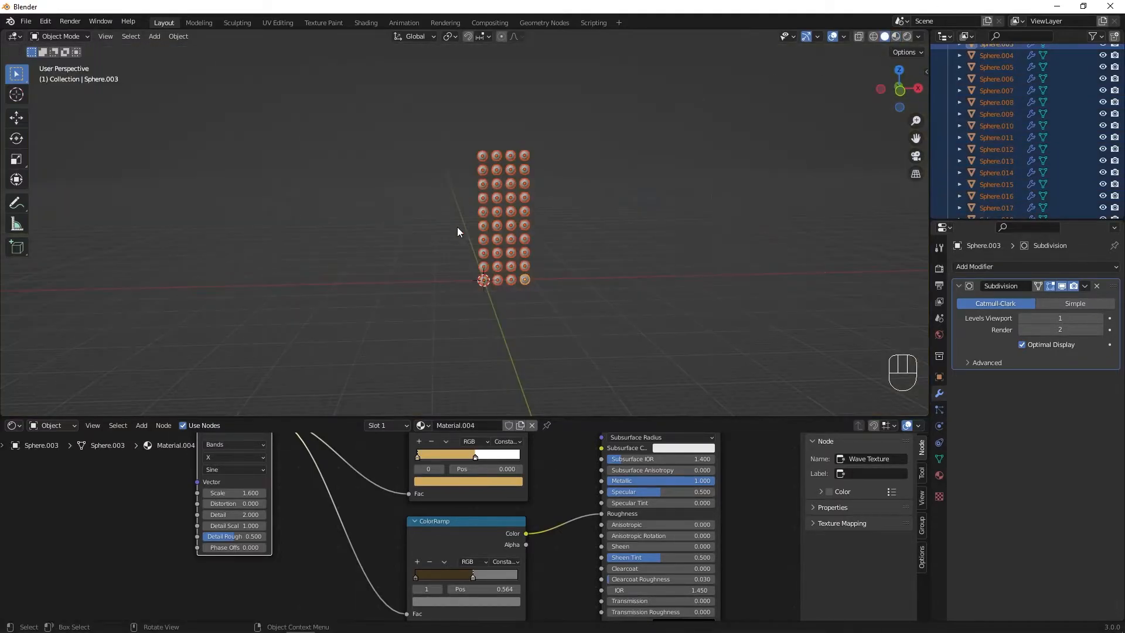
{"action": "middle_click_drag", "start_coordinate": [412, 256], "coordinate": [486, 252]}
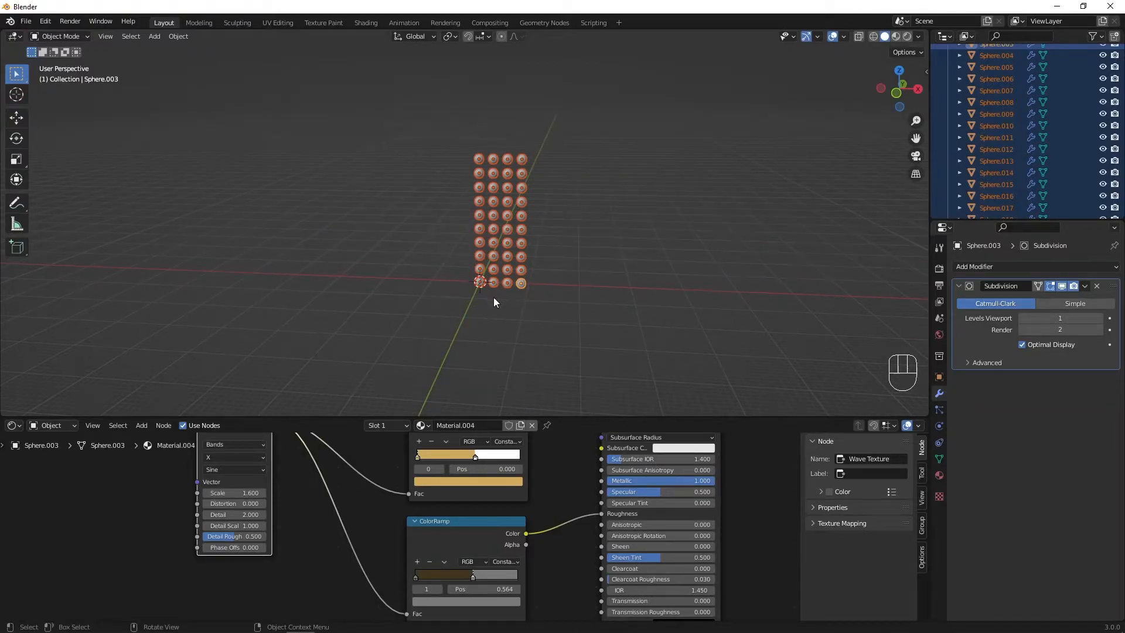
{"action": "middle_click_drag", "start_coordinate": [494, 297], "coordinate": [437, 309]}
{"action": "key", "text": "g"}
{"action": "key", "text": "z"}
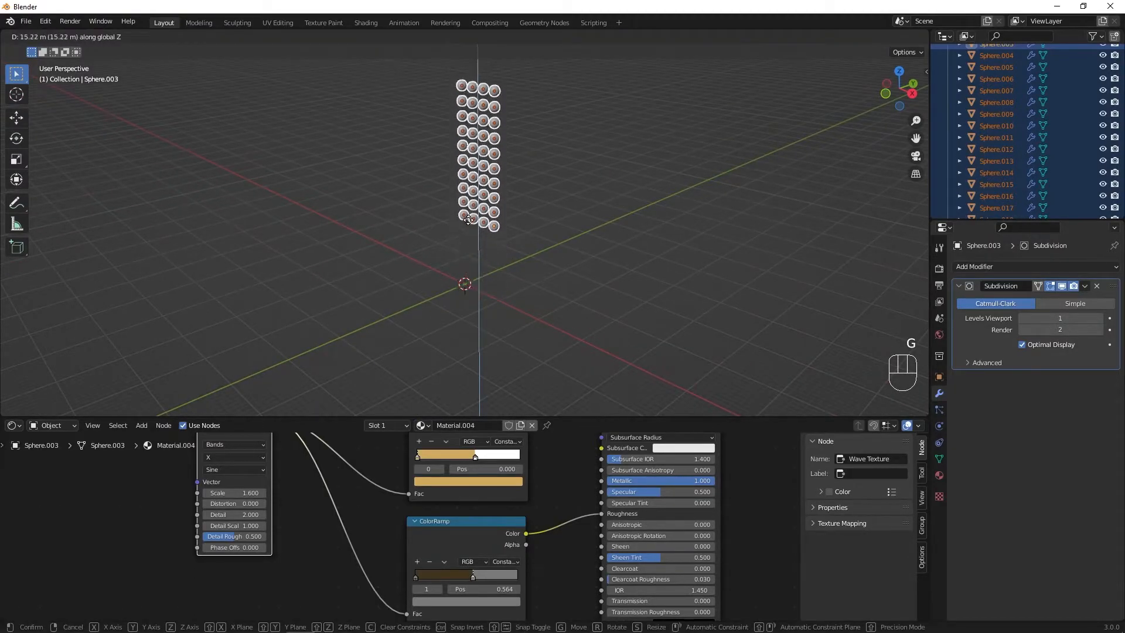
{"action": "left_click", "coordinate": [477, 215]}
Scale the top three rows of spheres down together by a factor of about 0.306.
{"action": "mouse_move", "coordinate": [539, 248]}
{"action": "middle_mouse_down"}
{"action": "mouse_move", "coordinate": [589, 226]}
{"action": "mouse_move", "coordinate": [558, 238]}
{"action": "middle_mouse_up"}
{"action": "left_click", "coordinate": [580, 214]}
{"action": "left_click_drag", "start_coordinate": [573, 99], "coordinate": [456, 174]}
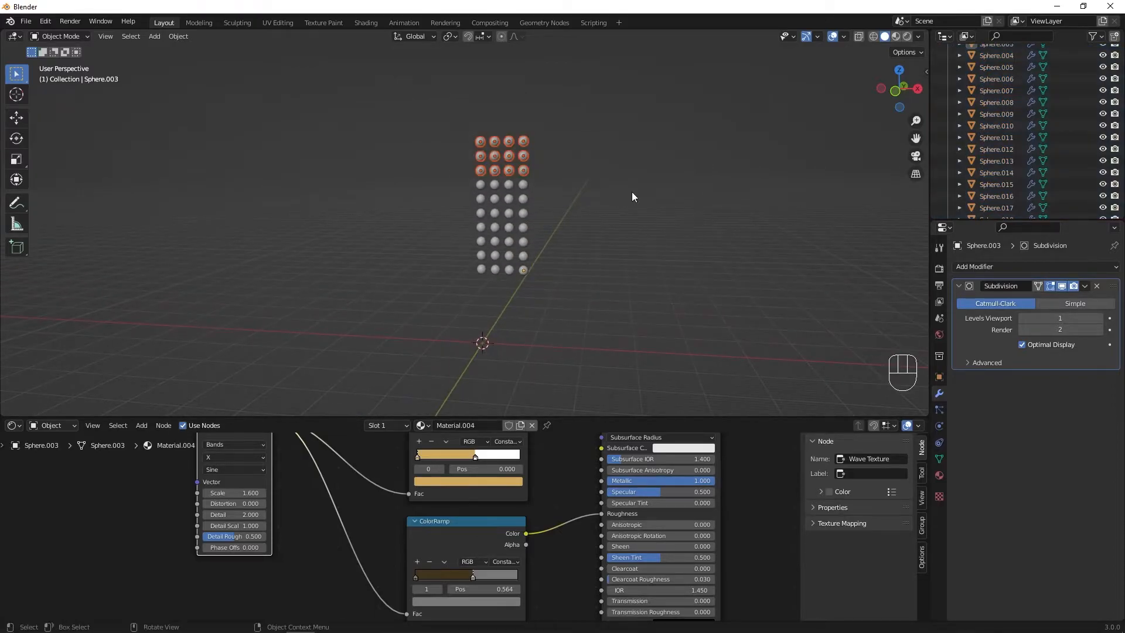
{"action": "key", "text": "s"}
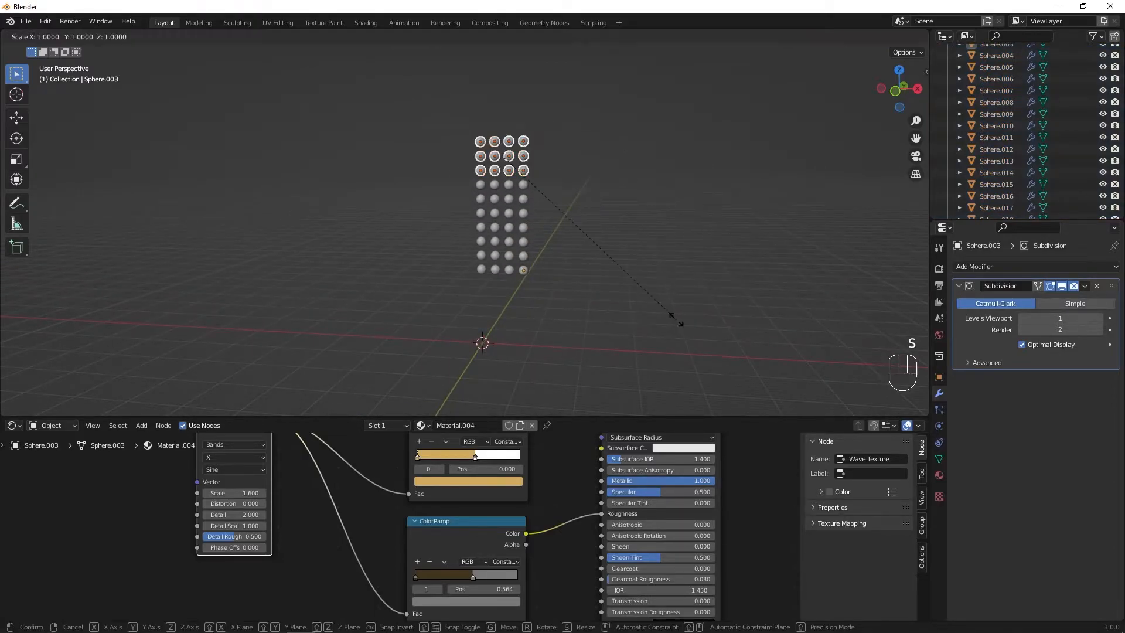
{"action": "left_click", "coordinate": [562, 199]}
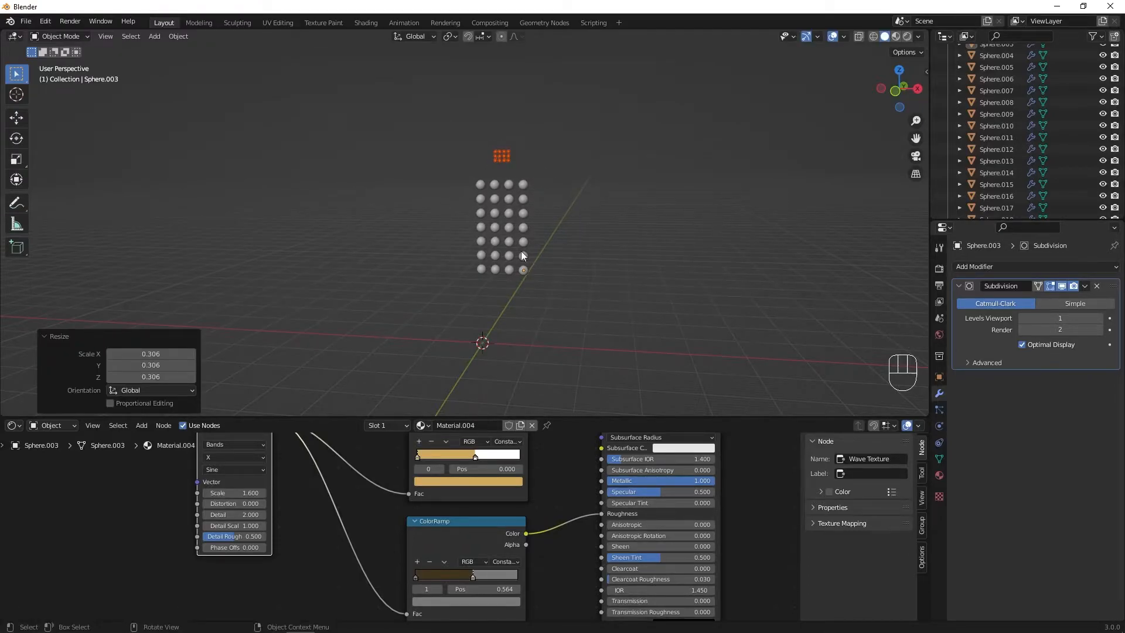
Scale the fourth to sixth rows of spheres from the top down to about half their size.
{"action": "scroll", "coordinate": [506, 234], "scroll_direction": "up", "scroll_amount": 2}
{"action": "left_click_drag", "start_coordinate": [591, 148], "coordinate": [427, 217]}
{"action": "key", "text": "s"}
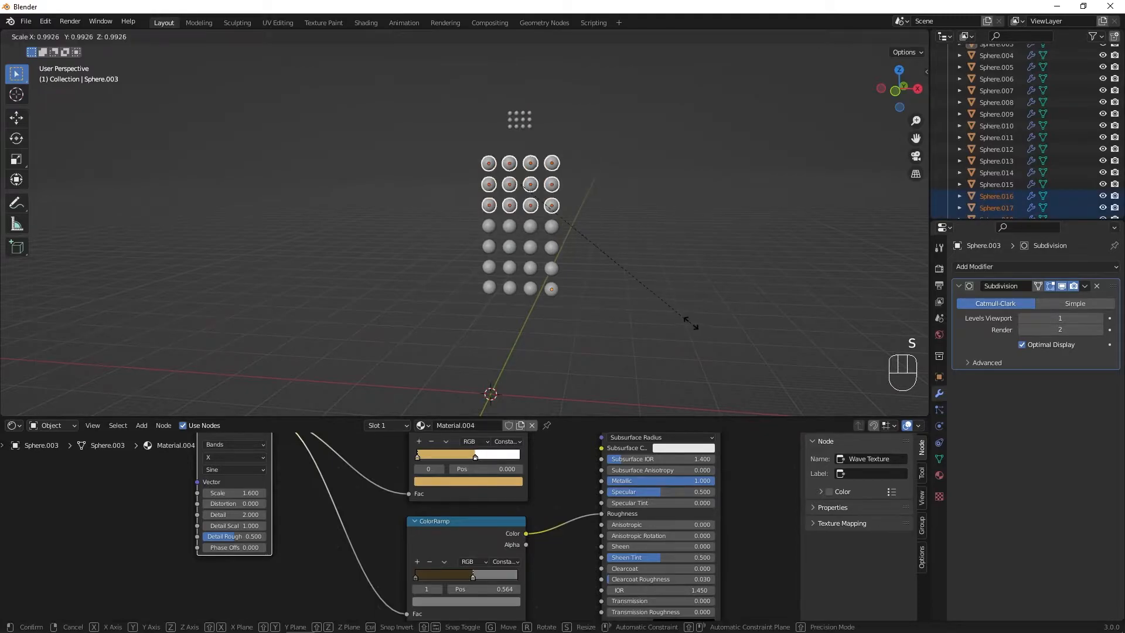
{"action": "left_click", "coordinate": [606, 249]}
Scale the seventh and eighth rows of spheres from the top down to about two thirds of their size.
{"action": "left_click_drag", "start_coordinate": [593, 217], "coordinate": [459, 247]}
{"action": "key", "text": "s"}
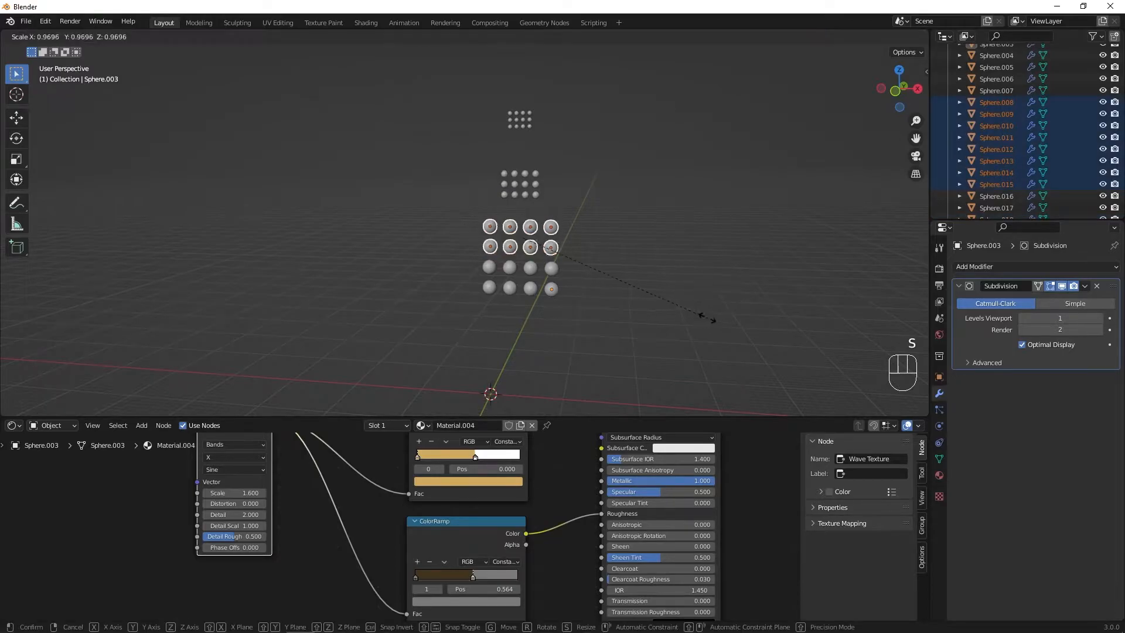
{"action": "left_click", "coordinate": [641, 281]}
Scale the whole set of spheres down together by a factor of about 0.490.
{"action": "left_click_drag", "start_coordinate": [604, 56], "coordinate": [428, 381]}
{"action": "key", "text": "s"}
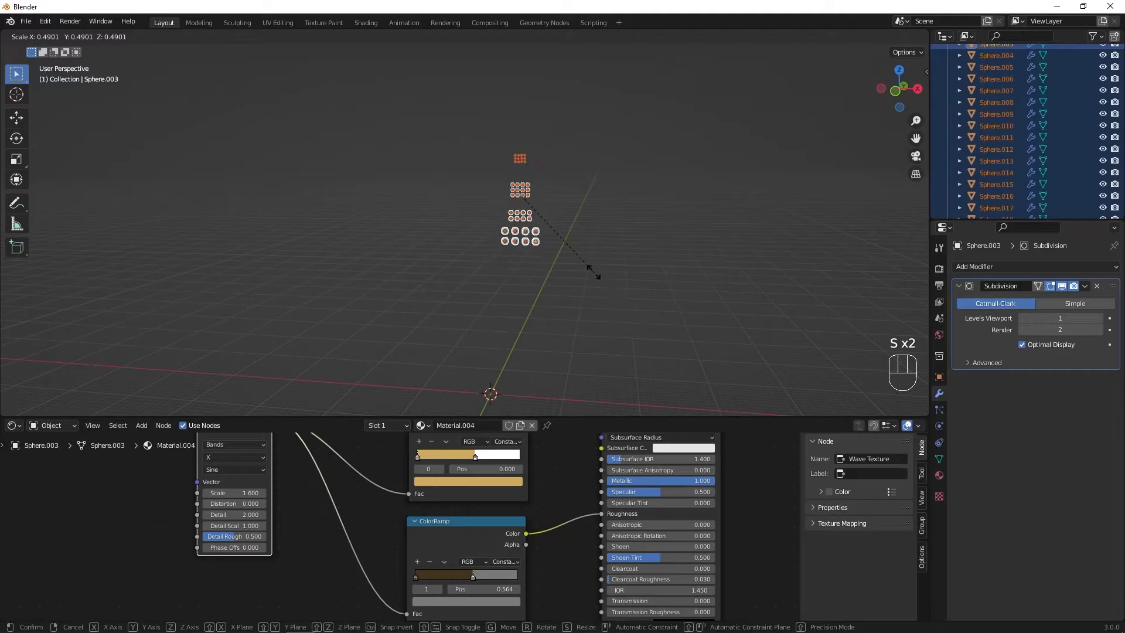
{"action": "left_click", "coordinate": [593, 271]}
Move all the spheres into a new collection named "spheres" and collapse that collection in the outliner.
{"action": "scroll", "coordinate": [976, 143], "scroll_direction": "up", "scroll_amount": 5}
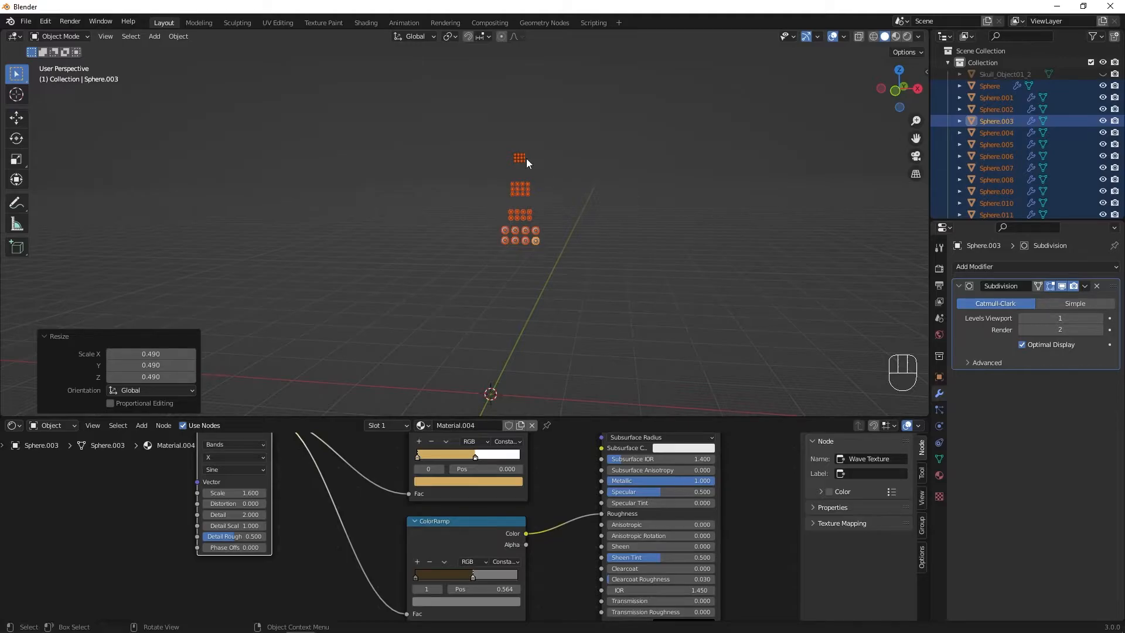
{"action": "key", "text": "m"}
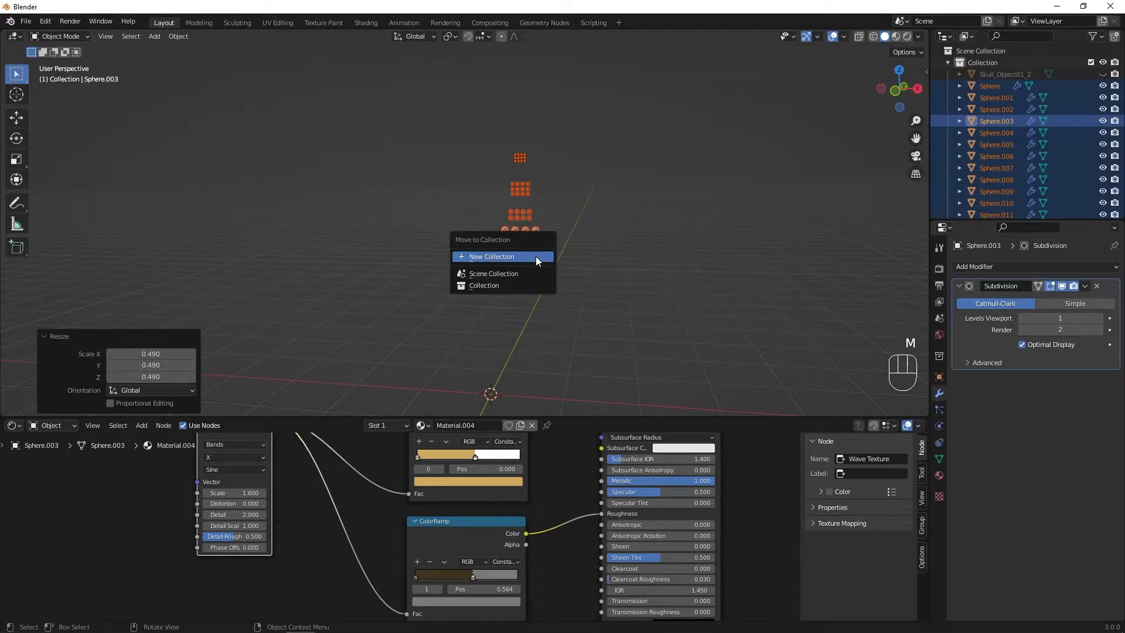
{"action": "left_click", "coordinate": [536, 256]}
{"action": "type", "text": "spheres"}
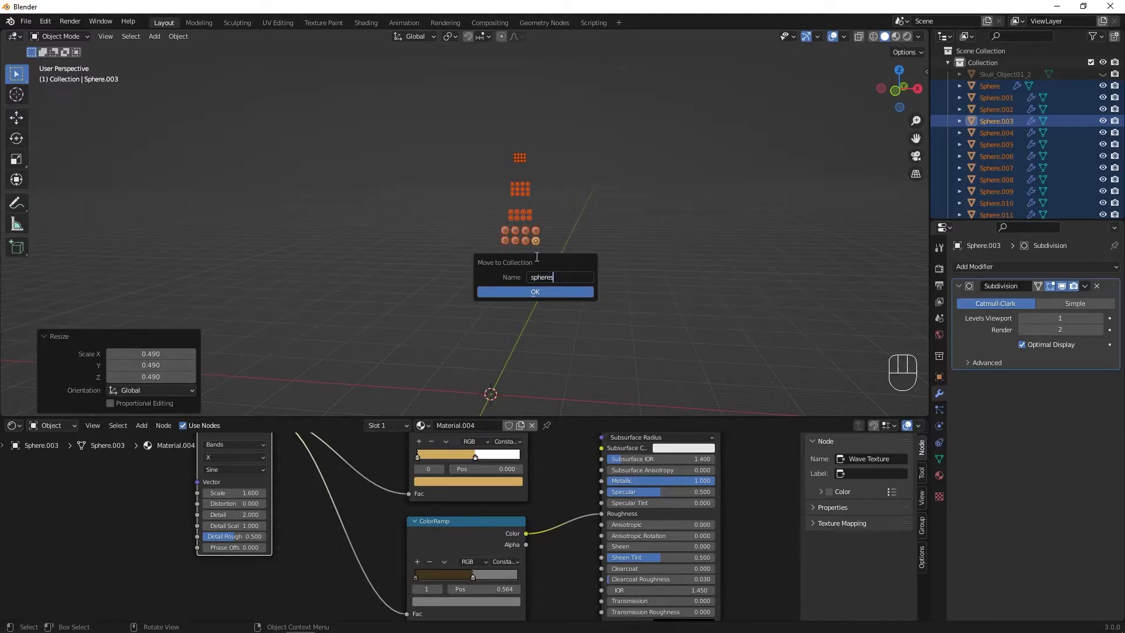
{"action": "left_click", "coordinate": [488, 292]}
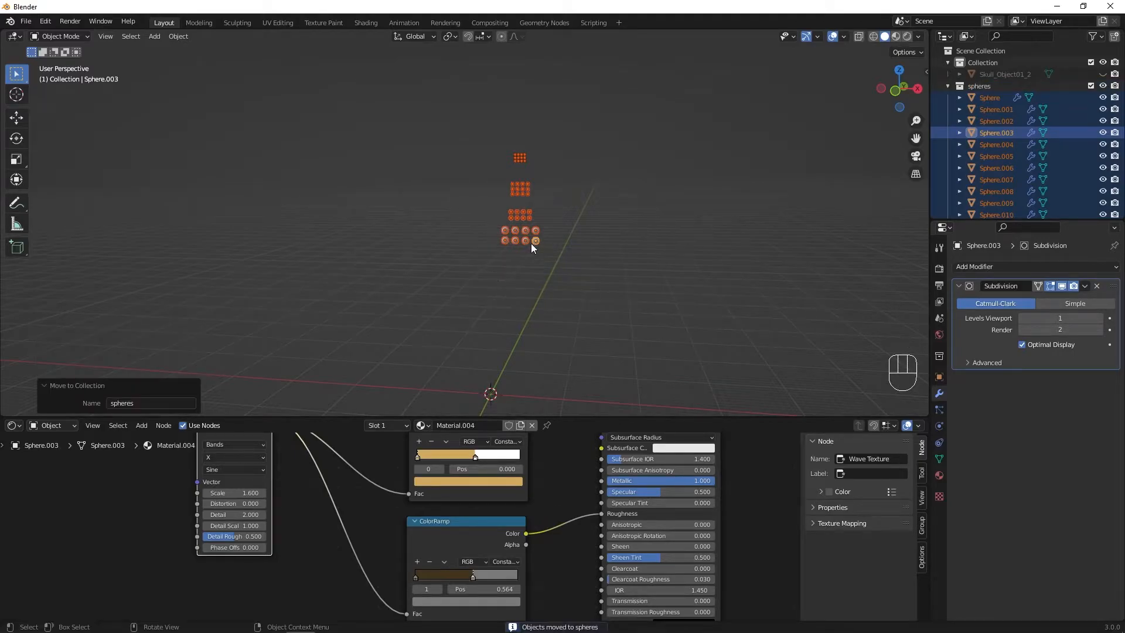
{"action": "left_click", "coordinate": [947, 86]}
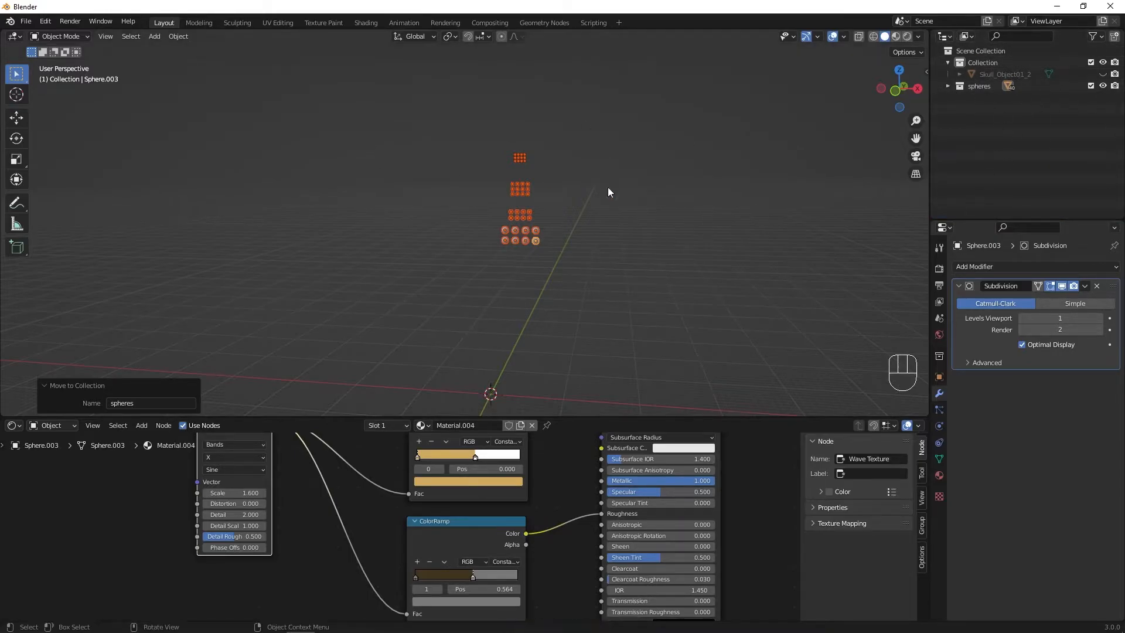
Unhide the skull object in the viewport so it shows together with the spheres.
{"action": "middle_click_drag", "start_coordinate": [607, 186], "coordinate": [609, 208]}
{"action": "left_click", "coordinate": [1103, 75]}
{"action": "scroll", "coordinate": [483, 375], "scroll_direction": "up", "scroll_amount": 2}
{"action": "middle_click_drag", "start_coordinate": [503, 387], "coordinate": [520, 249], "text": "shift"}
{"action": "scroll", "coordinate": [498, 319], "scroll_direction": "up", "scroll_amount": 2}
{"action": "middle_click_drag", "start_coordinate": [533, 368], "coordinate": [519, 297], "text": "shift"}
{"action": "scroll", "coordinate": [519, 297], "scroll_direction": "up", "scroll_amount": 3}
{"action": "middle_click_drag", "start_coordinate": [572, 360], "coordinate": [561, 322]}
{"action": "scroll", "coordinate": [588, 286], "scroll_direction": "down", "scroll_amount": 6}
{"action": "middle_click_drag", "start_coordinate": [586, 253], "coordinate": [586, 265]}
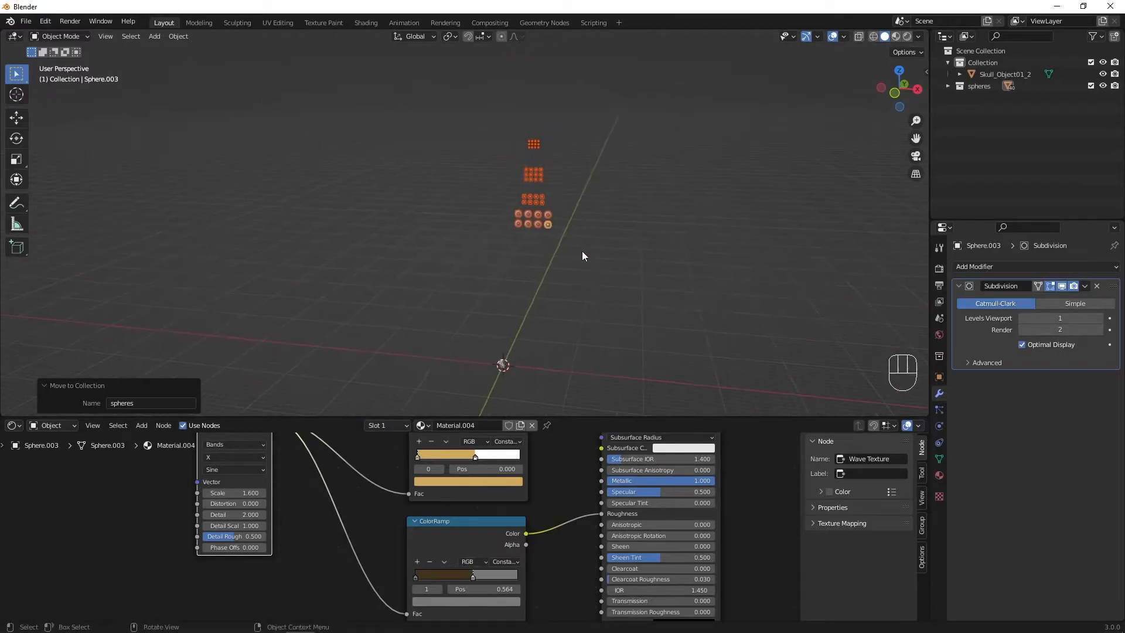
Move all the spheres down and over so the stack hangs directly above the skull.
{"action": "key", "text": "g"}
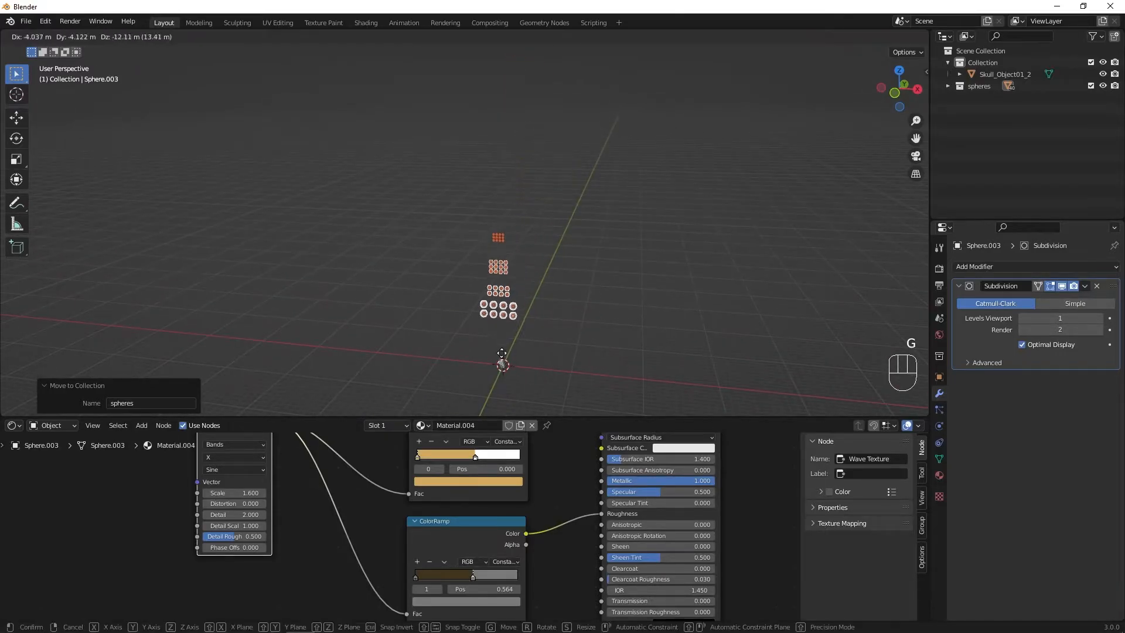
{"action": "left_click", "coordinate": [505, 375]}
{"action": "scroll", "coordinate": [504, 375], "scroll_direction": "up", "scroll_amount": 3}
{"action": "middle_click_drag", "start_coordinate": [564, 377], "coordinate": [559, 246], "text": "shift"}
{"action": "middle_click_drag", "start_coordinate": [575, 350], "coordinate": [687, 368]}
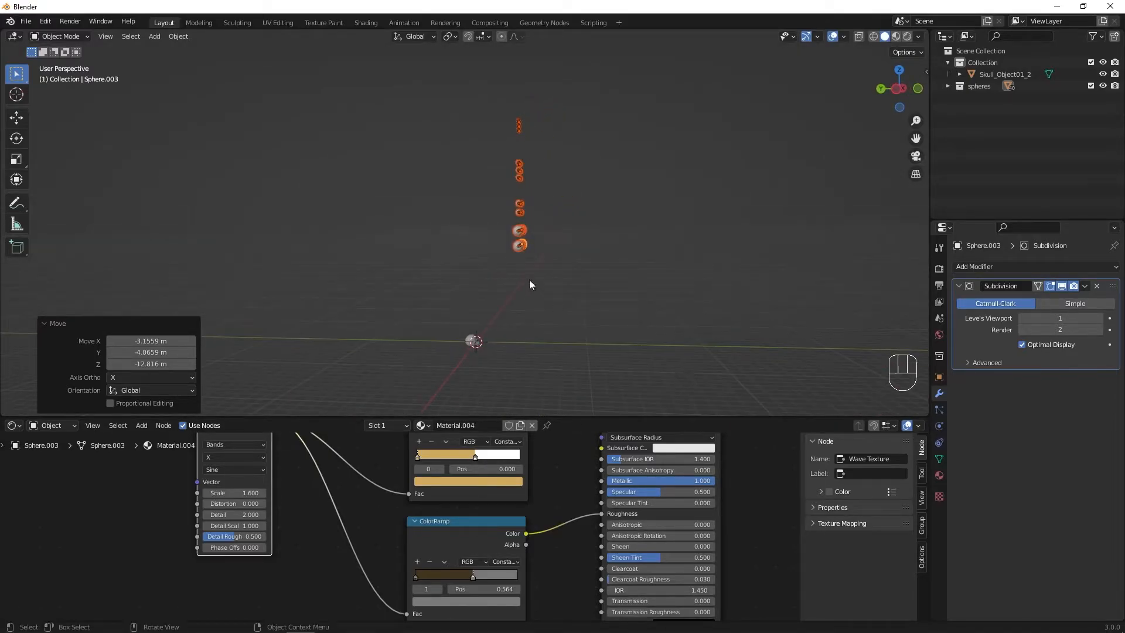
{"action": "key", "text": "g"}
{"action": "left_click", "coordinate": [489, 331]}
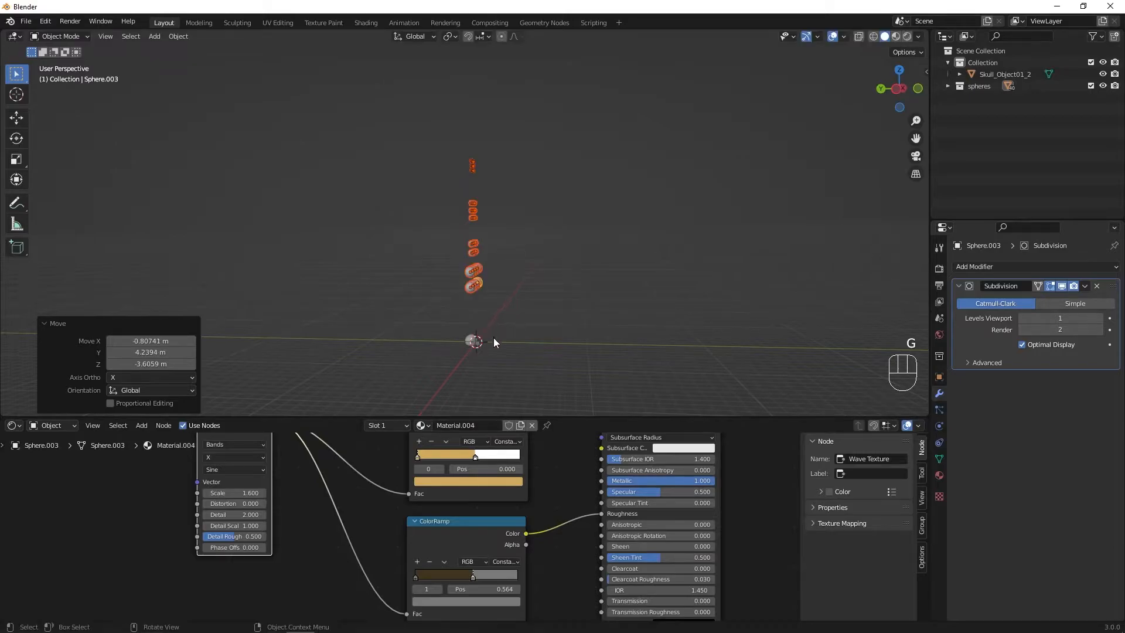
Raise the skull about 1.7 m above the origin, shifting it about 0.38 m in X.
{"action": "middle_click_drag", "start_coordinate": [493, 336], "coordinate": [427, 337]}
{"action": "scroll", "coordinate": [585, 369], "scroll_direction": "up", "scroll_amount": 2}
{"action": "middle_click_drag", "start_coordinate": [556, 378], "coordinate": [505, 346], "text": "shift"}
{"action": "middle_click_drag", "start_coordinate": [596, 392], "coordinate": [525, 382]}
{"action": "left_click", "coordinate": [536, 364]}
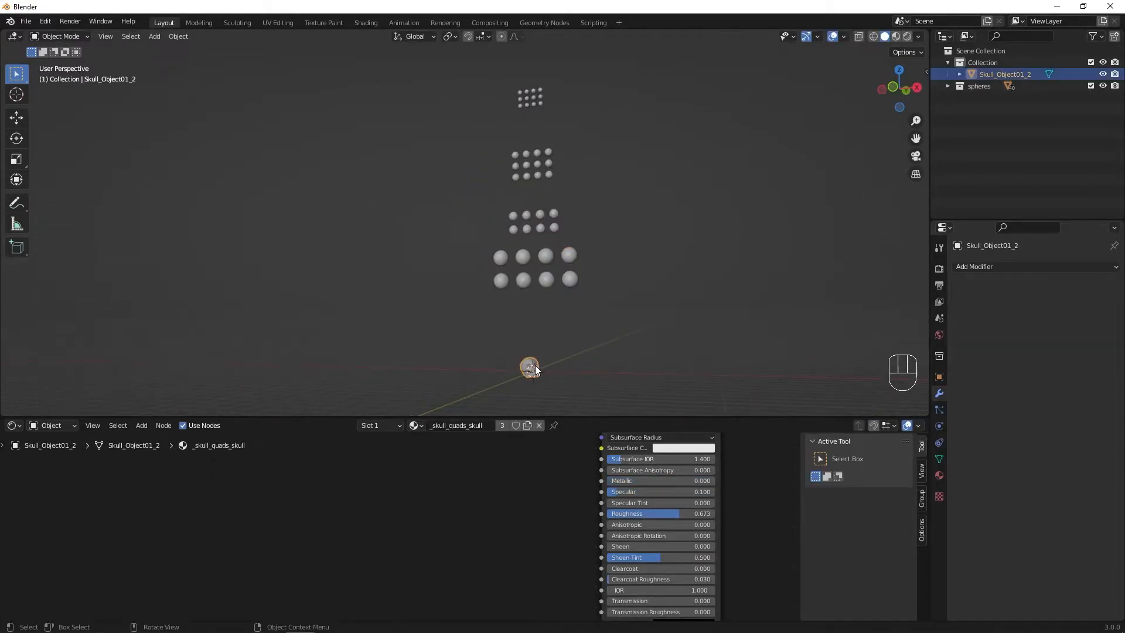
{"action": "key", "text": "g"}
{"action": "left_click", "coordinate": [543, 338]}
{"action": "middle_click_drag", "start_coordinate": [543, 339], "coordinate": [553, 390]}
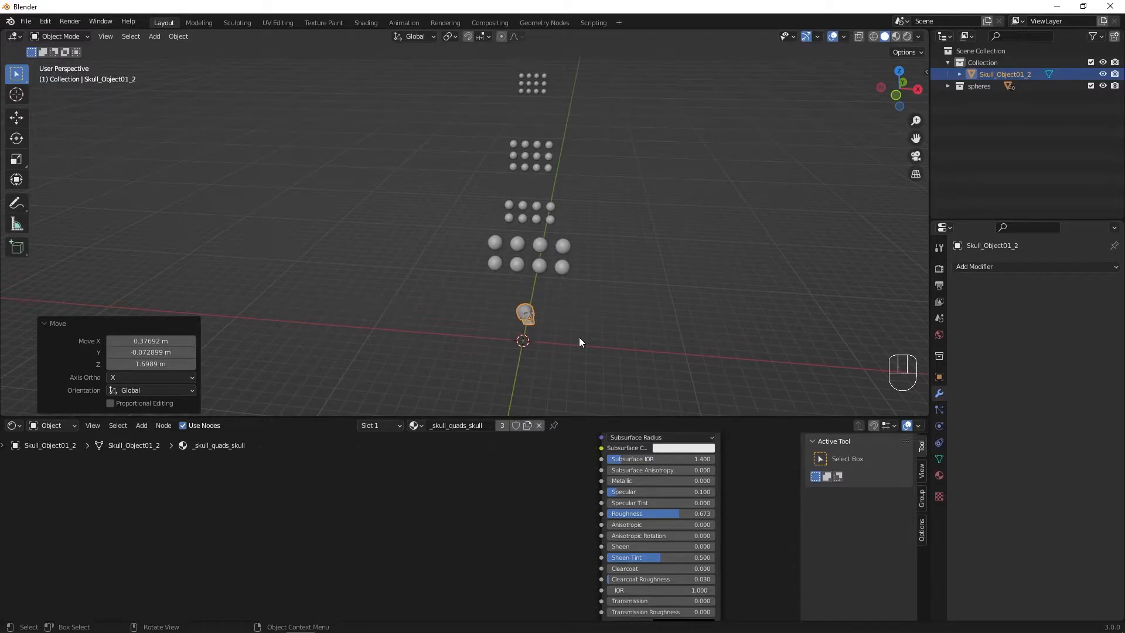
Select all the spheres, add active rigid bodies to them, and check the physics settings on one of them.
{"action": "middle_click_drag", "start_coordinate": [579, 336], "coordinate": [559, 324]}
{"action": "left_click_drag", "start_coordinate": [604, 81], "coordinate": [415, 295]}
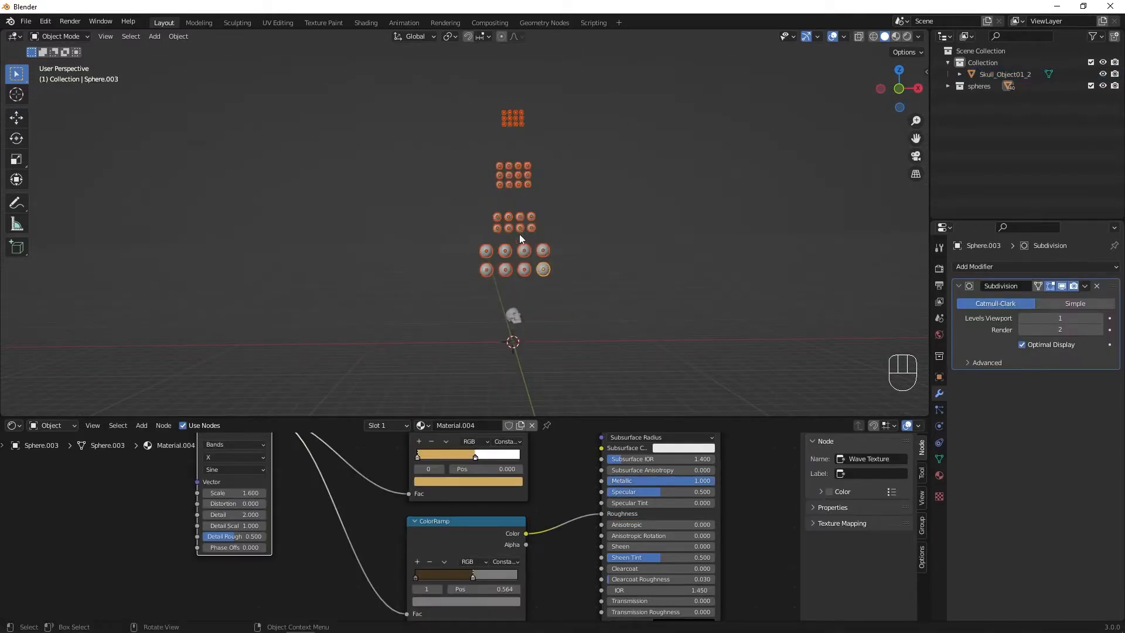
{"action": "left_click", "coordinate": [180, 36]}
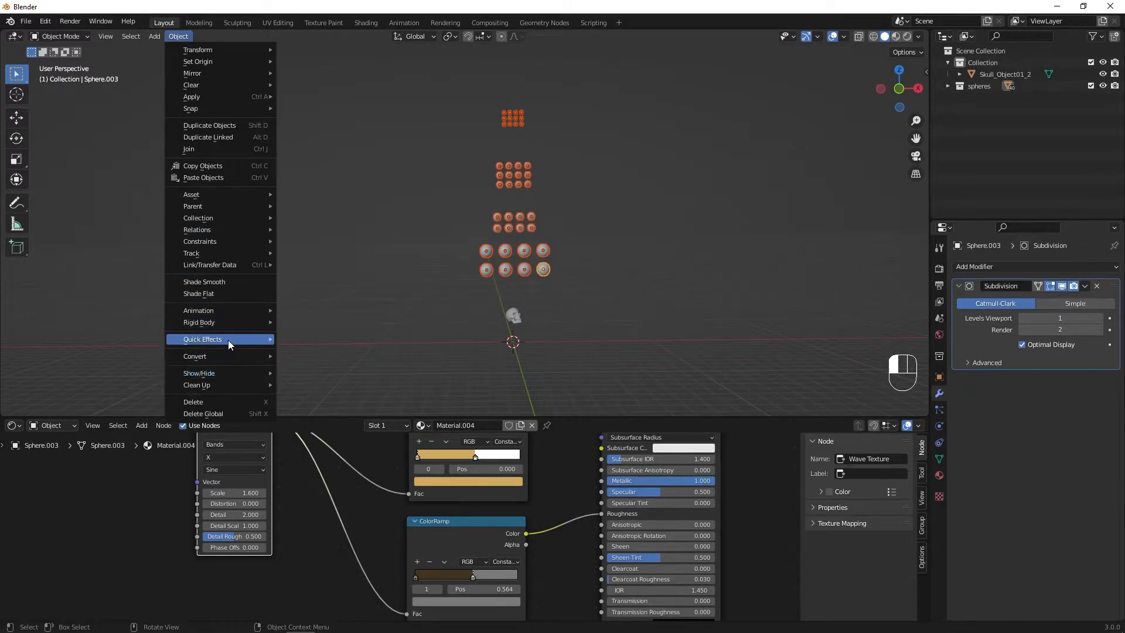
{"action": "mouse_move", "coordinate": [233, 325]}
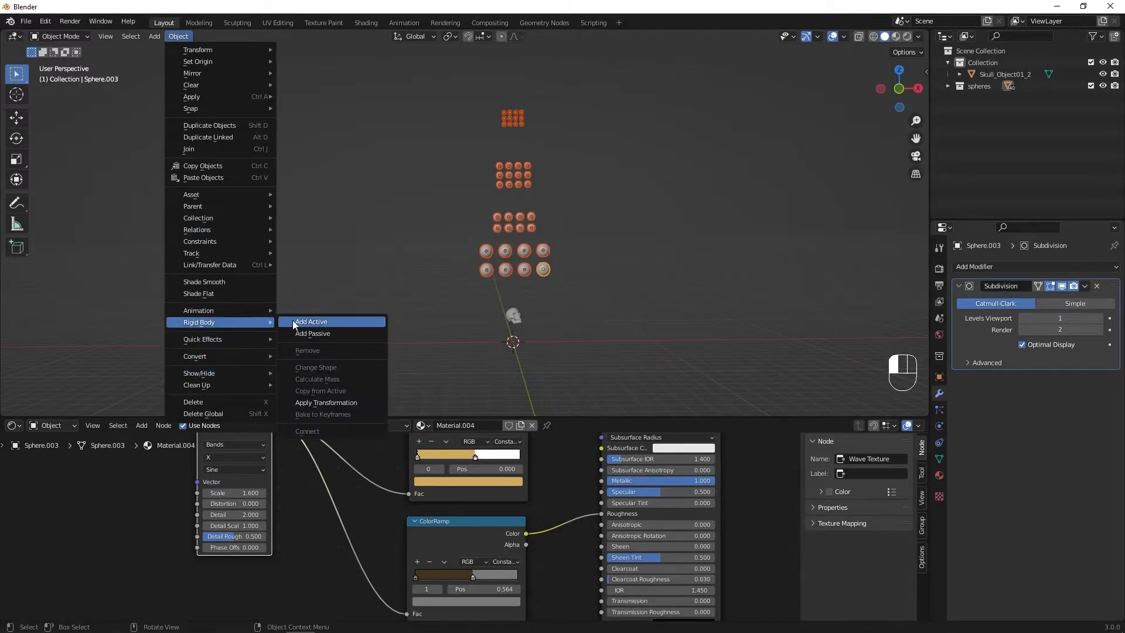
{"action": "left_click", "coordinate": [328, 321]}
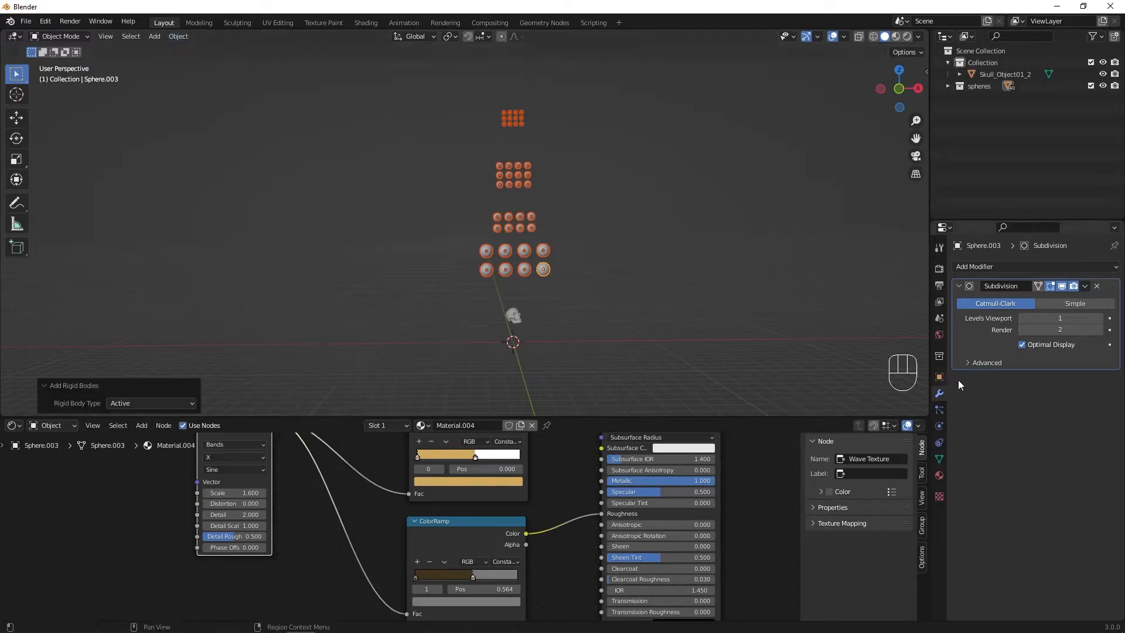
{"action": "left_click", "coordinate": [938, 427]}
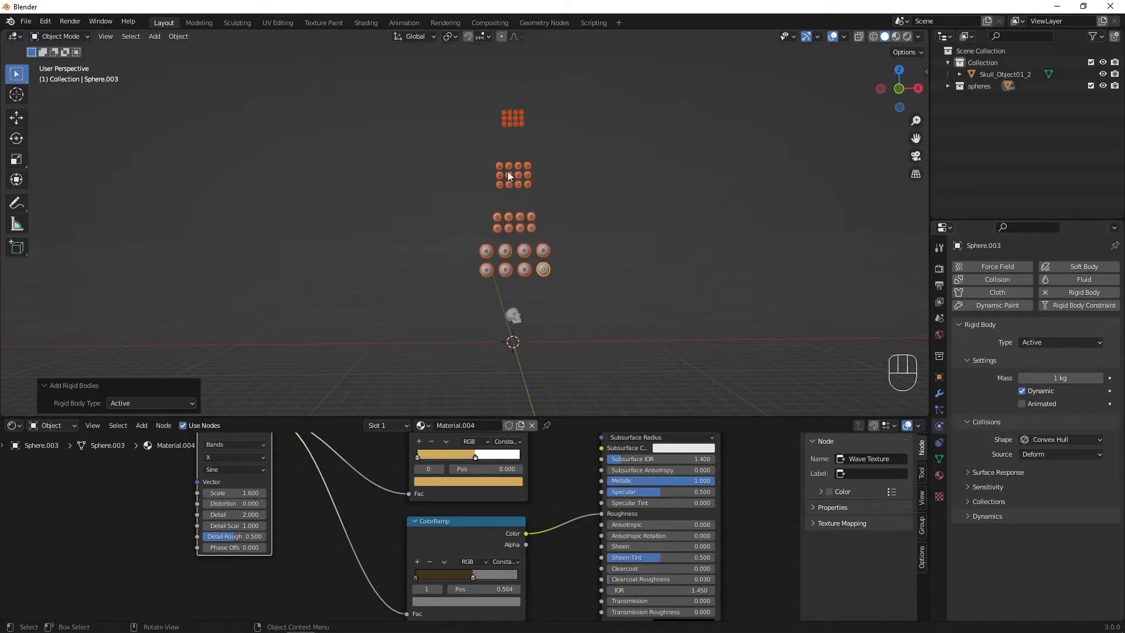
{"action": "left_click", "coordinate": [528, 186]}
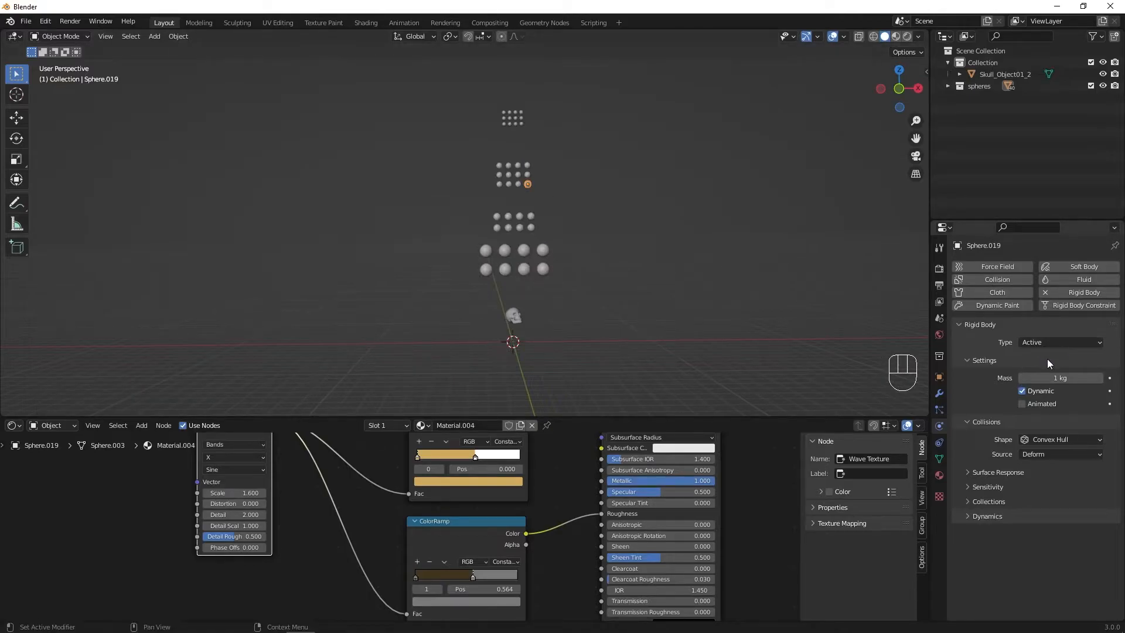
Add a rigid body to the skull and set its type to Passive.
{"action": "left_click", "coordinate": [516, 321]}
{"action": "scroll", "coordinate": [554, 368], "scroll_direction": "up", "scroll_amount": 3}
{"action": "middle_click_drag", "start_coordinate": [554, 368], "coordinate": [483, 254], "text": "shift"}
{"action": "scroll", "coordinate": [533, 349], "scroll_direction": "up", "scroll_amount": 2}
{"action": "middle_click_drag", "start_coordinate": [533, 349], "coordinate": [453, 296], "text": "shift"}
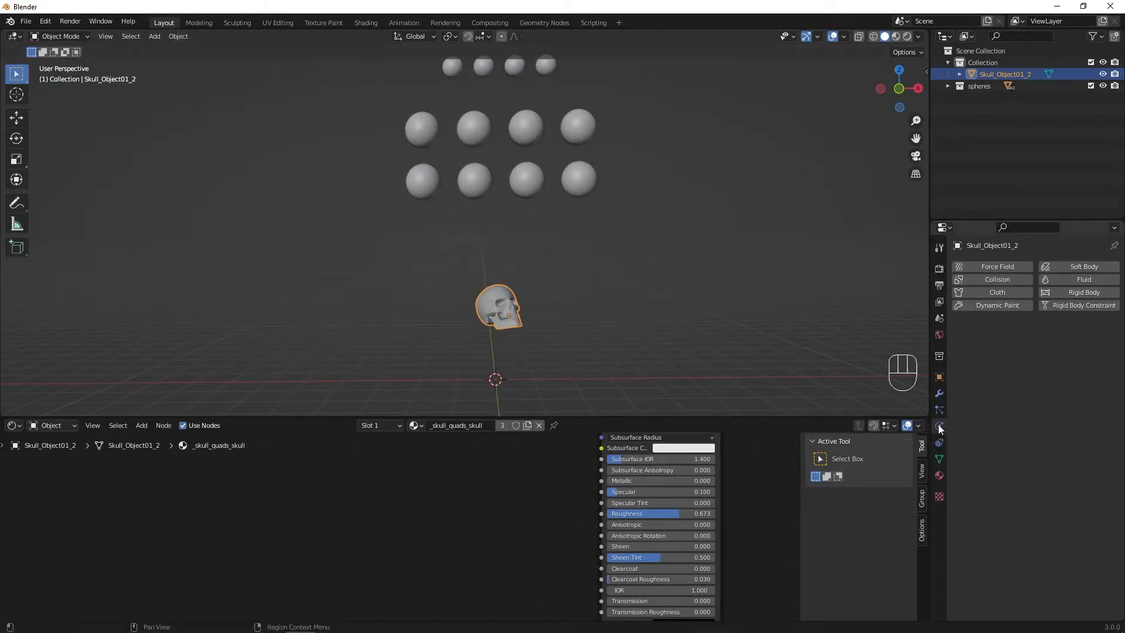
{"action": "left_click", "coordinate": [1081, 292]}
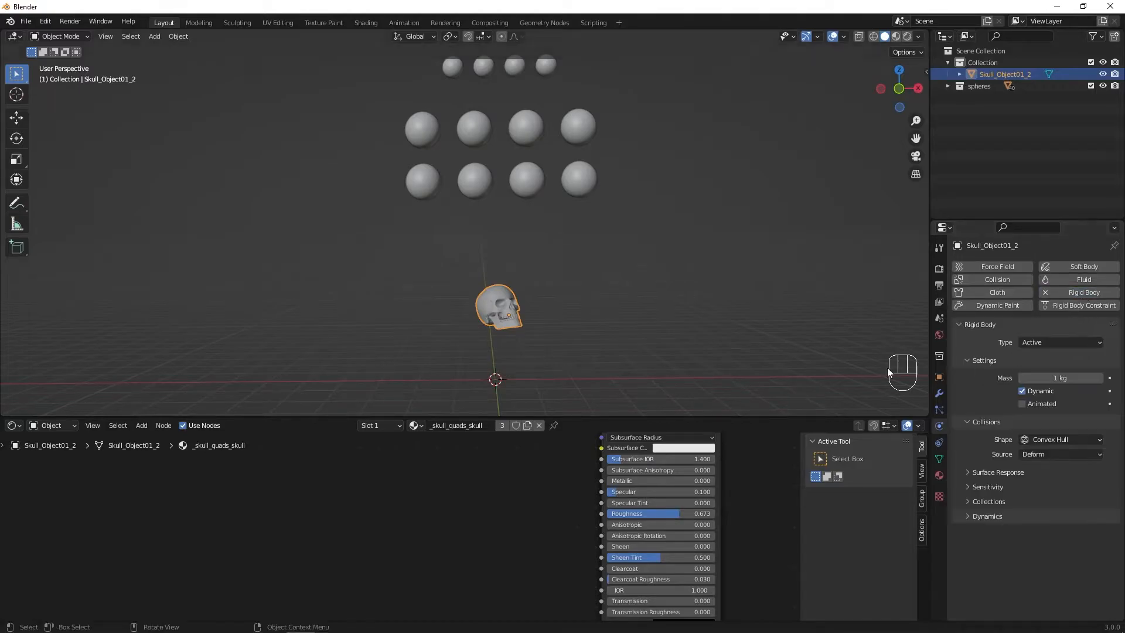
{"action": "left_click", "coordinate": [1030, 343]}
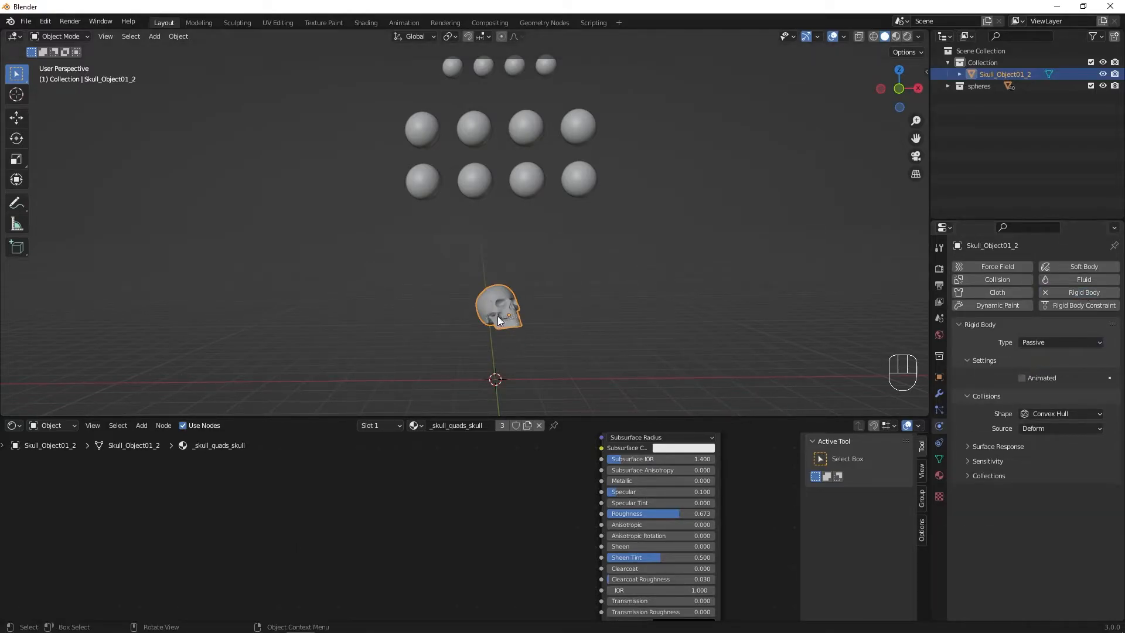
{"action": "scroll", "coordinate": [510, 299], "scroll_direction": "down", "scroll_amount": 4}
{"action": "middle_click_drag", "start_coordinate": [522, 283], "coordinate": [539, 319], "text": "shift"}
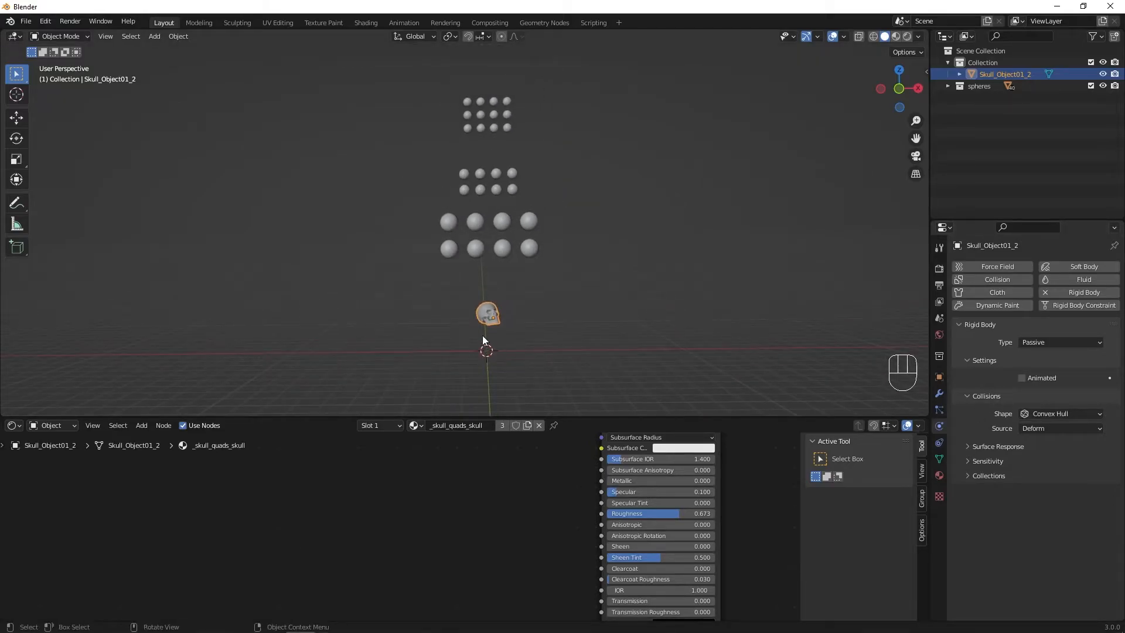
{"action": "scroll", "coordinate": [480, 318], "scroll_direction": "up", "scroll_amount": 3}
{"action": "middle_click_drag", "start_coordinate": [566, 379], "coordinate": [569, 352], "text": "shift"}
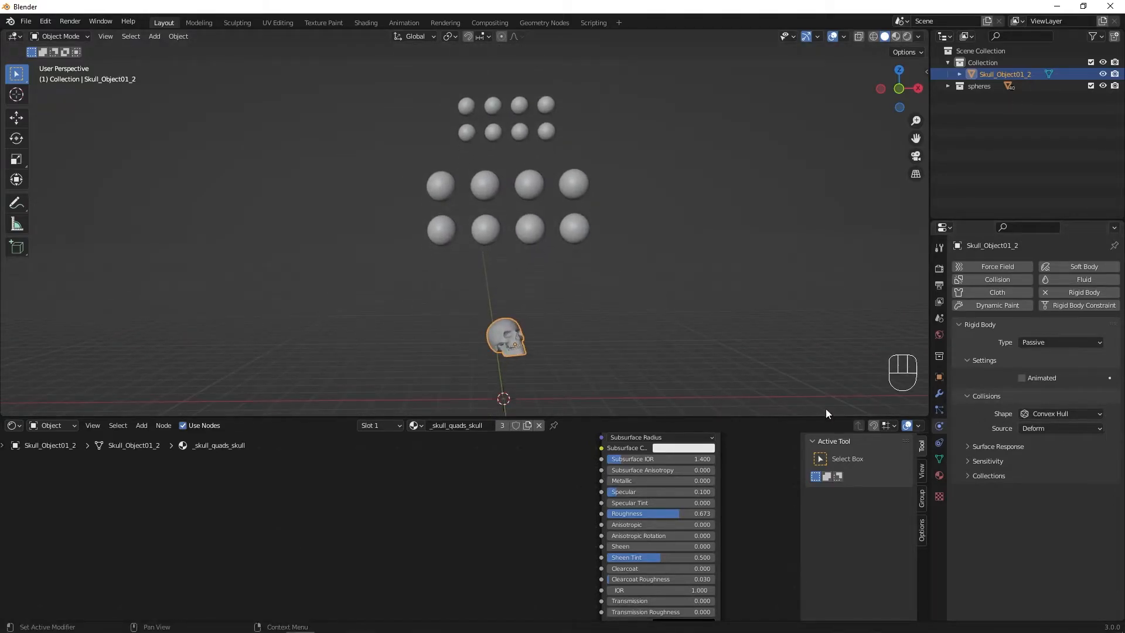
Set the skull's rigid body collision shape to Mesh.
{"action": "left_click", "coordinate": [1070, 414]}
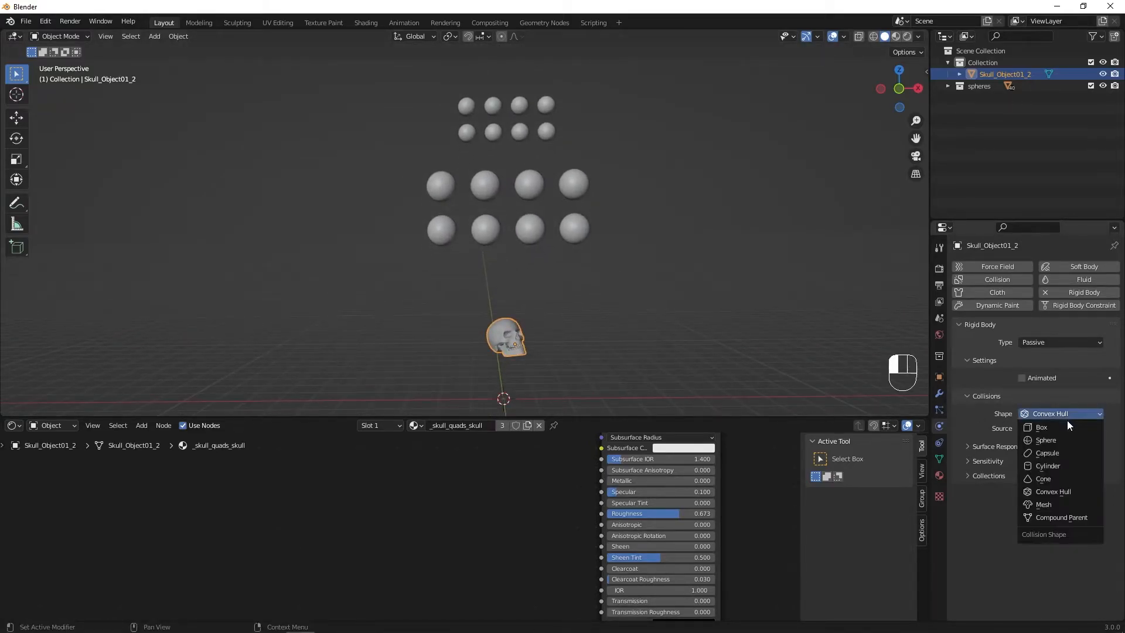
{"action": "left_click", "coordinate": [1060, 510]}
Set the rigid body collision shape of the end sphere in the lowest row of large spheres to Sphere.
{"action": "scroll", "coordinate": [628, 325], "scroll_direction": "down", "scroll_amount": 3}
{"action": "left_click", "coordinate": [521, 229]}
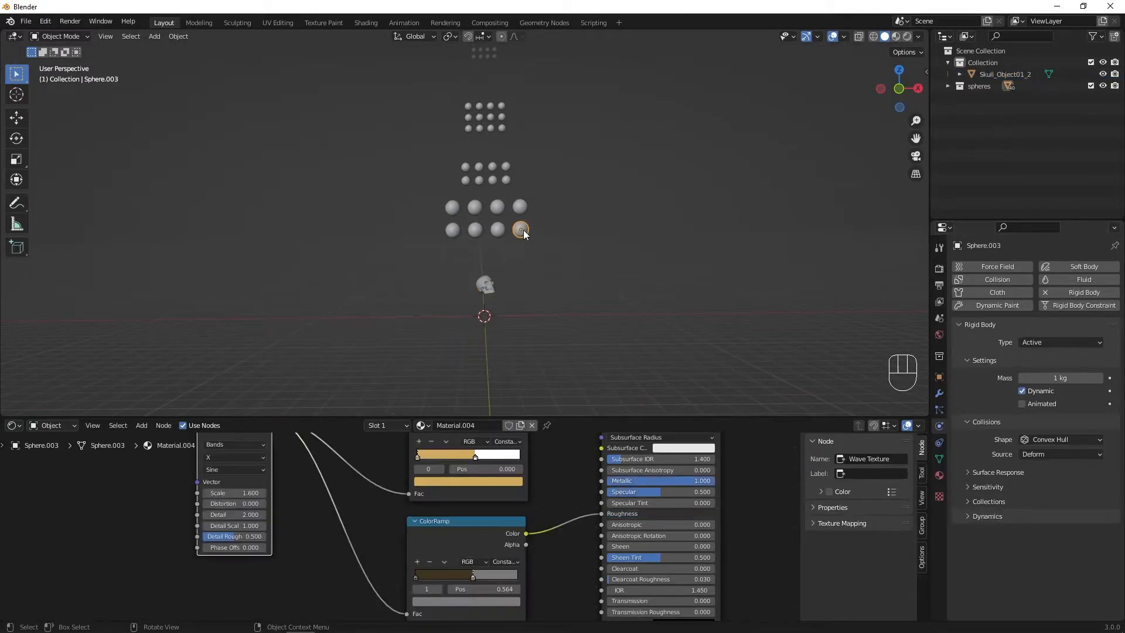
{"action": "scroll", "coordinate": [462, 155], "scroll_direction": "up", "scroll_amount": 2}
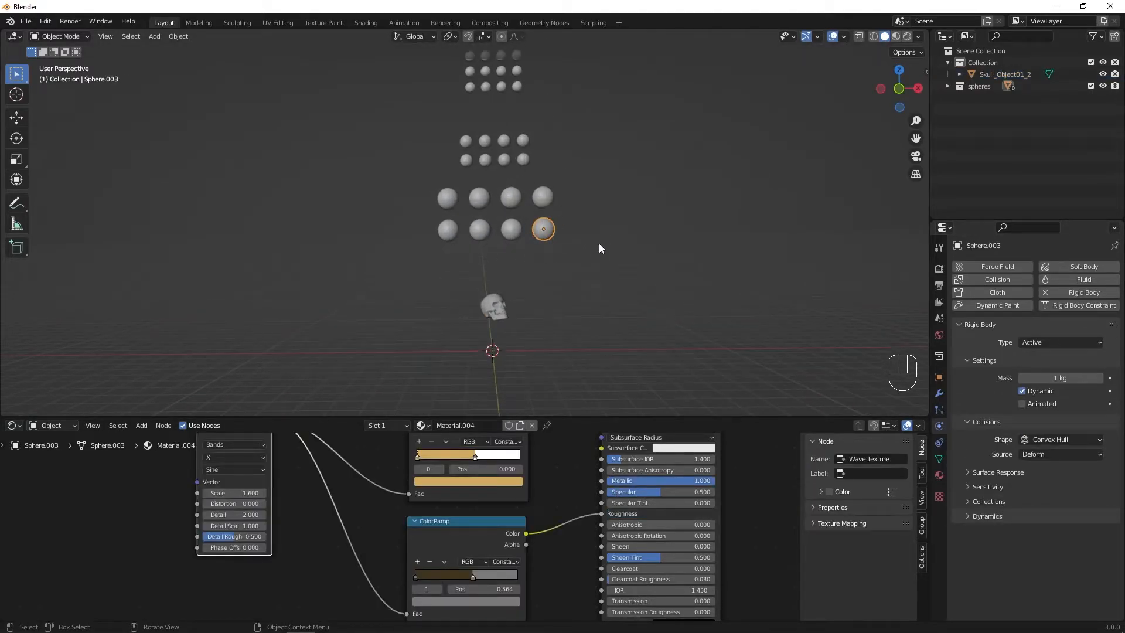
{"action": "middle_click_drag", "start_coordinate": [521, 159], "coordinate": [518, 296], "text": "shift"}
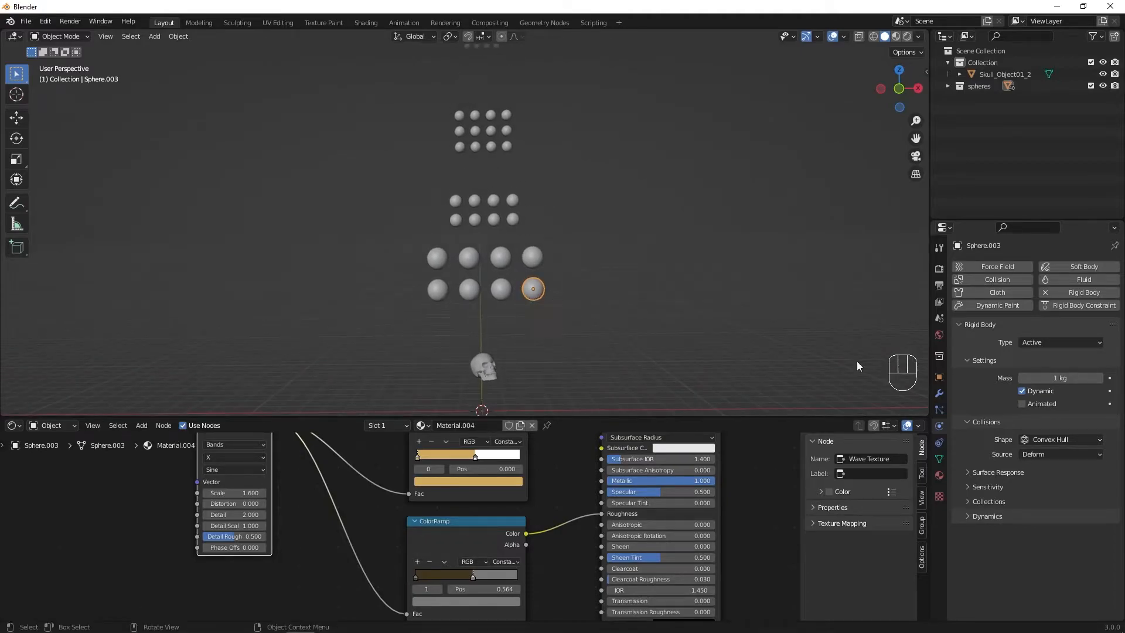
{"action": "left_click", "coordinate": [1086, 441]}
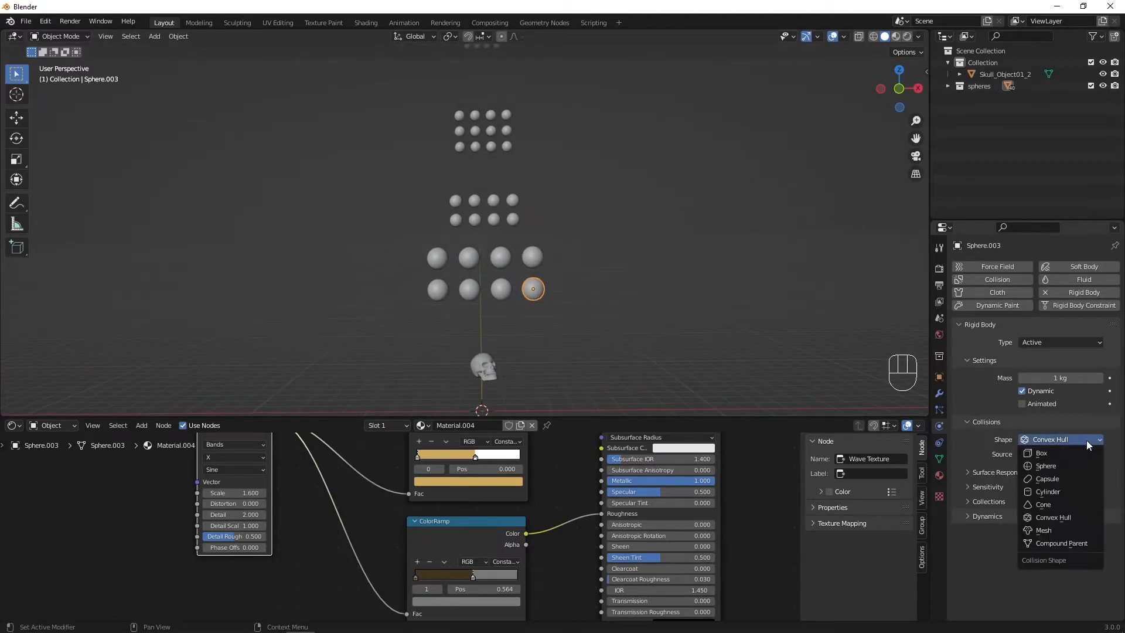
{"action": "left_click", "coordinate": [1071, 466]}
Select all the spheres, keeping the edited one active, and copy its rigid body settings to the rest.
{"action": "scroll", "coordinate": [568, 323], "scroll_direction": "up", "scroll_amount": 2}
{"action": "scroll", "coordinate": [568, 323], "scroll_direction": "down", "scroll_amount": 5}
{"action": "left_click_drag", "start_coordinate": [585, 96], "coordinate": [425, 270]}
{"action": "scroll", "coordinate": [511, 159], "scroll_direction": "down", "scroll_amount": 2}
{"action": "left_click_drag", "start_coordinate": [528, 129], "coordinate": [407, 265]}
{"action": "scroll", "coordinate": [484, 259], "scroll_direction": "up", "scroll_amount": 5}
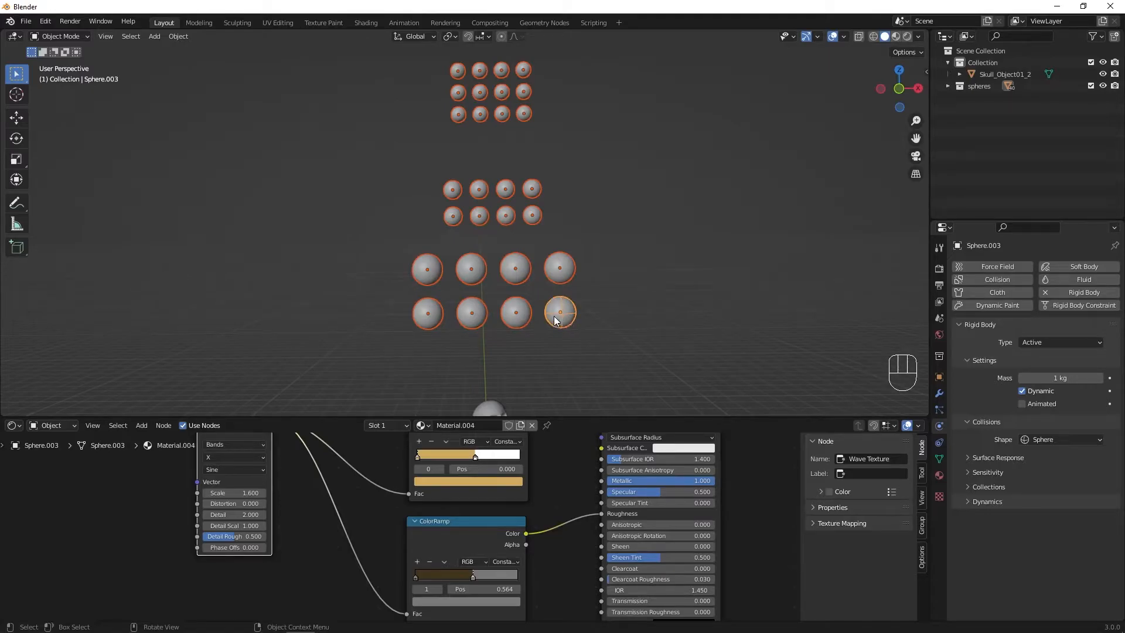
{"action": "middle_click_drag", "start_coordinate": [568, 318], "coordinate": [560, 319]}
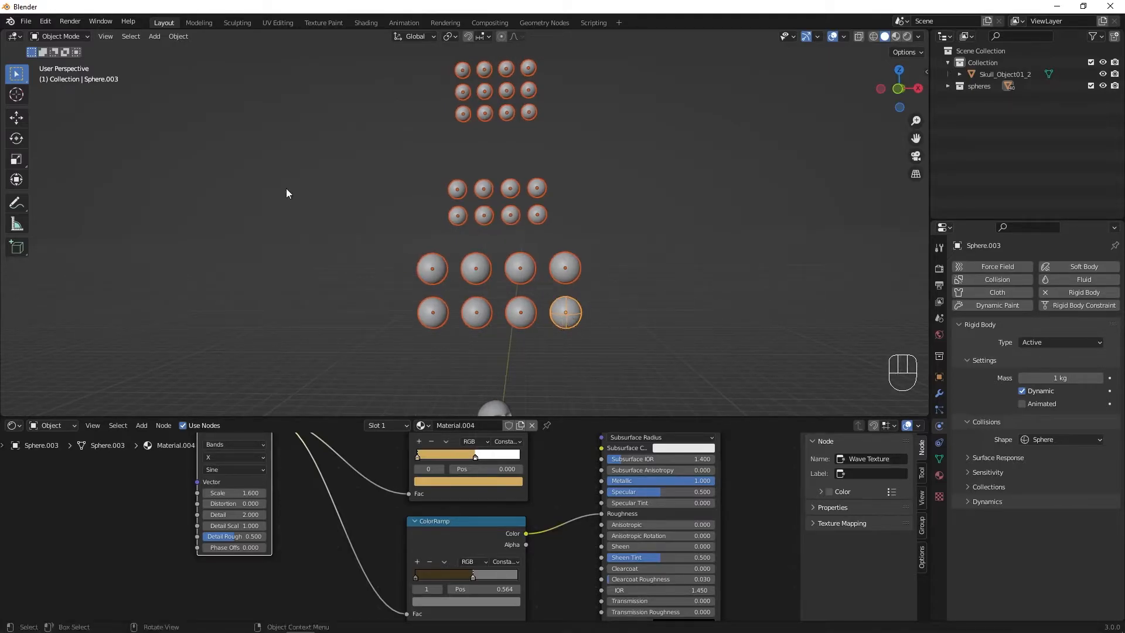
{"action": "left_click", "coordinate": [188, 39]}
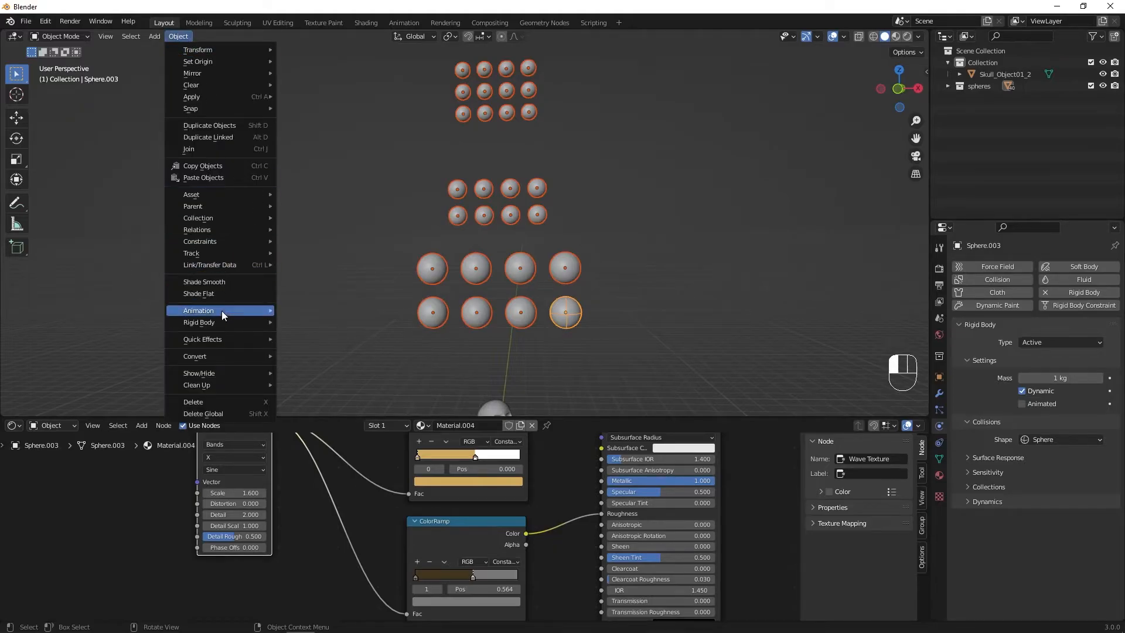
{"action": "mouse_move", "coordinate": [223, 322]}
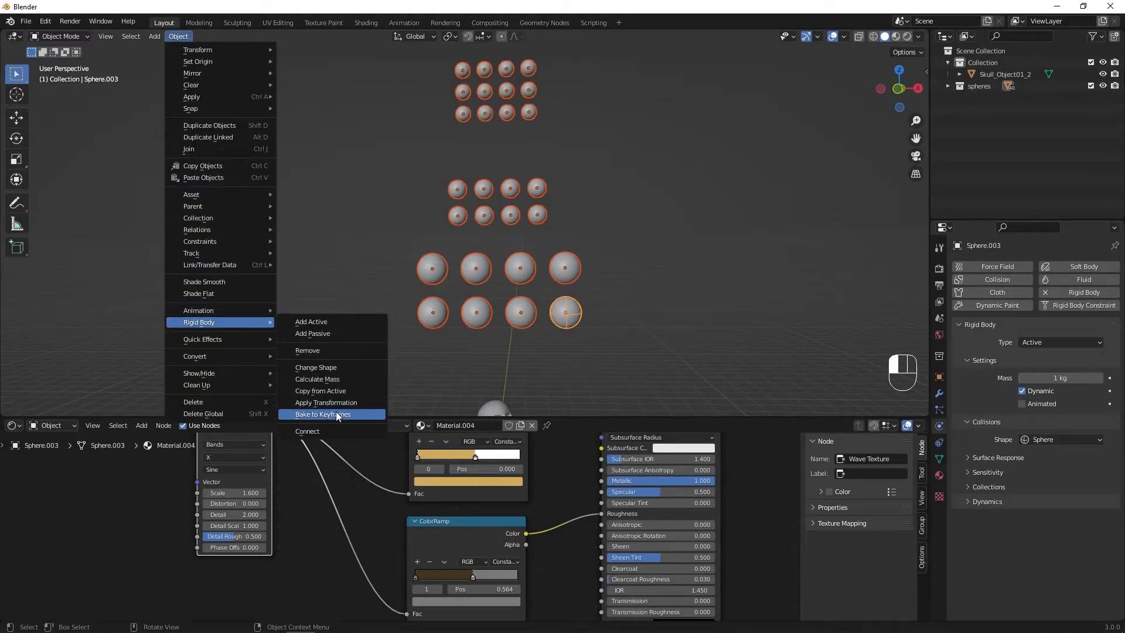
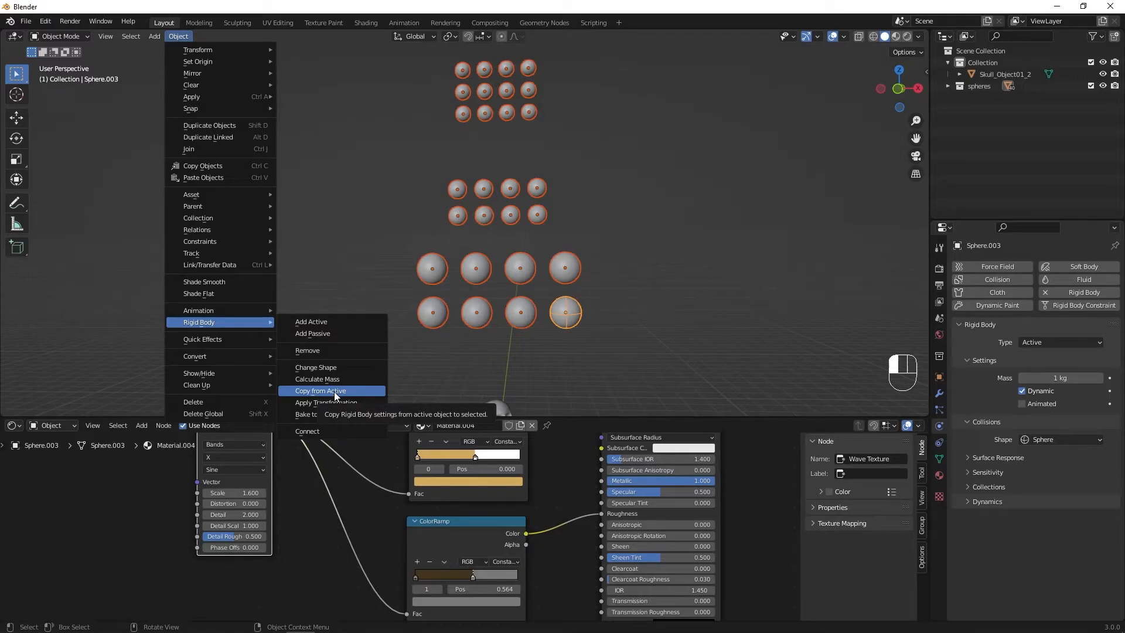
{"action": "left_click", "coordinate": [334, 391]}
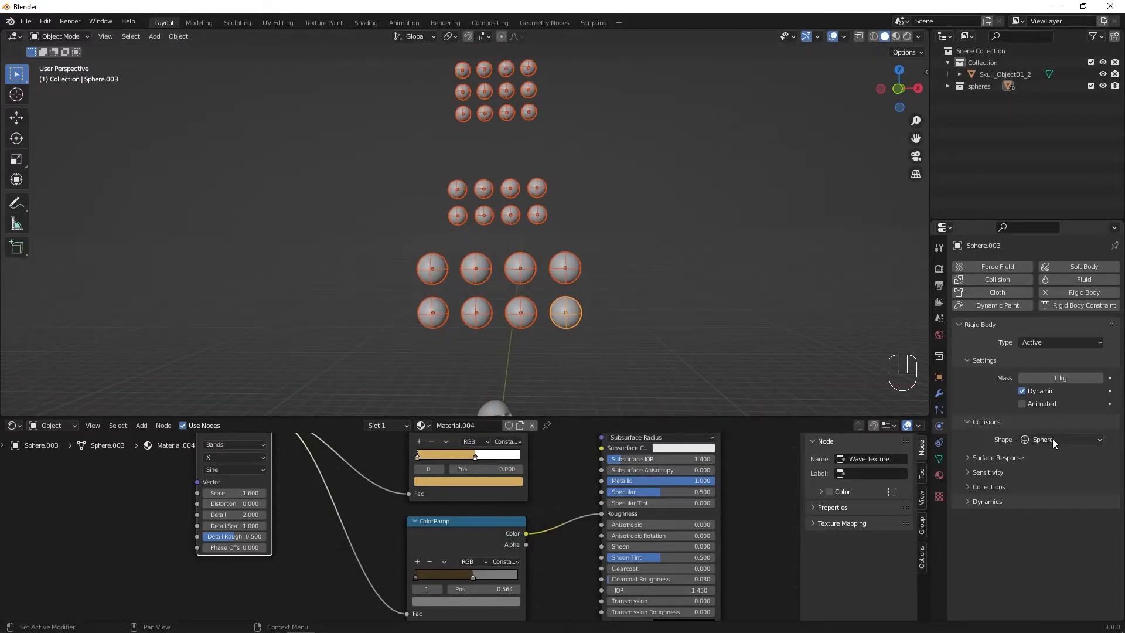
Deselect the spheres and add a force field of type Force at the world origin.
{"action": "scroll", "coordinate": [456, 257], "scroll_direction": "down", "scroll_amount": 5}
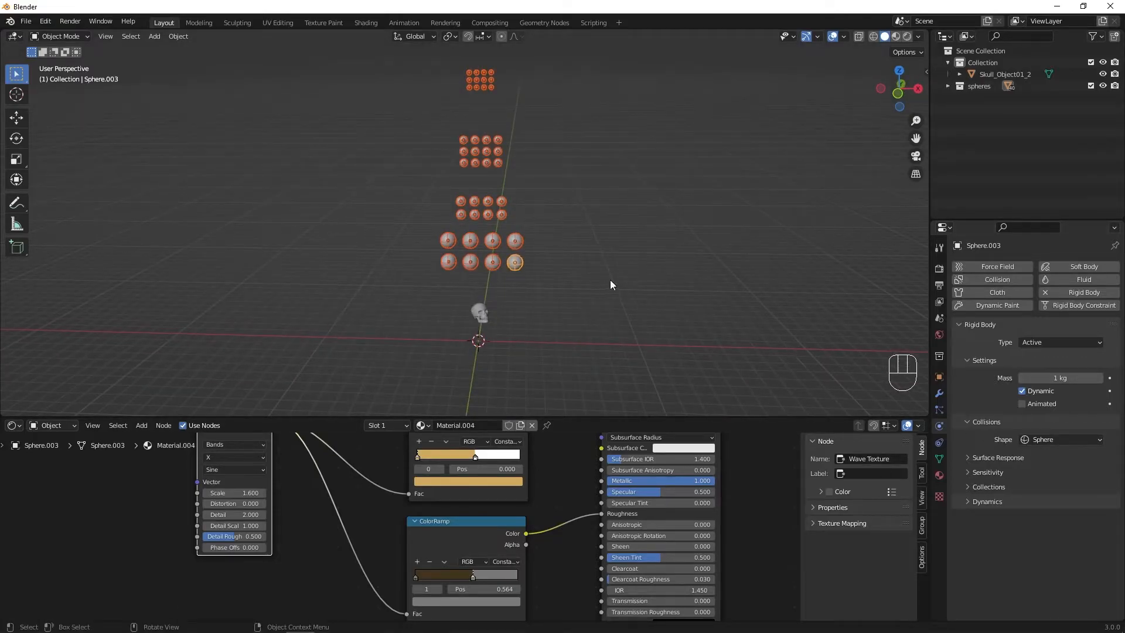
{"action": "middle_click_drag", "start_coordinate": [530, 313], "coordinate": [521, 315]}
{"action": "left_click", "coordinate": [522, 303]}
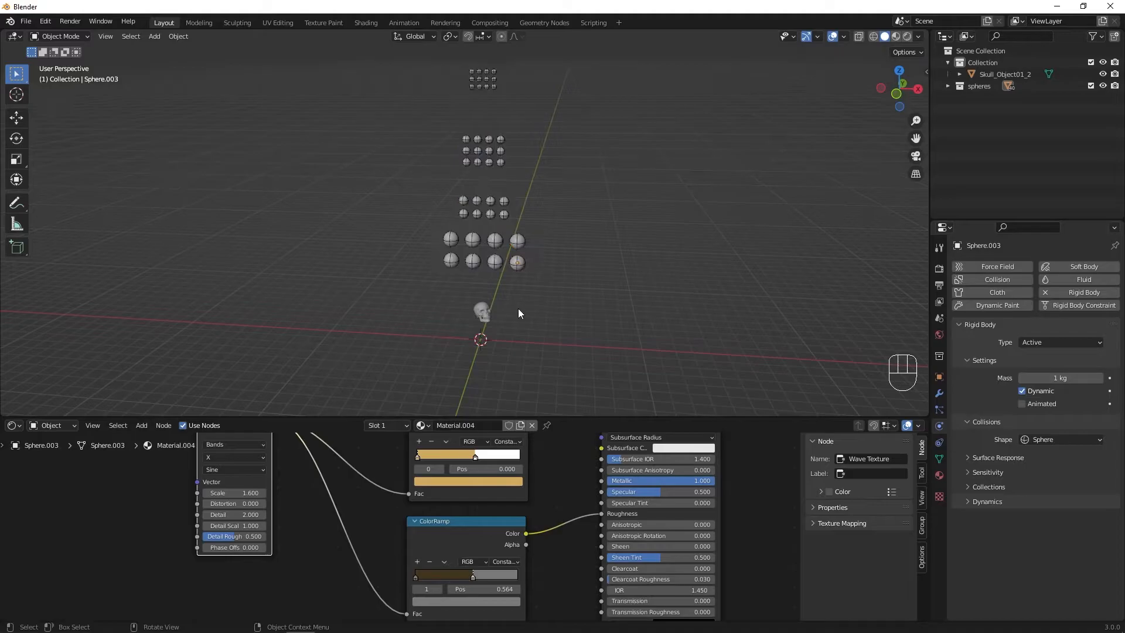
{"action": "key", "text": "shift+a"}
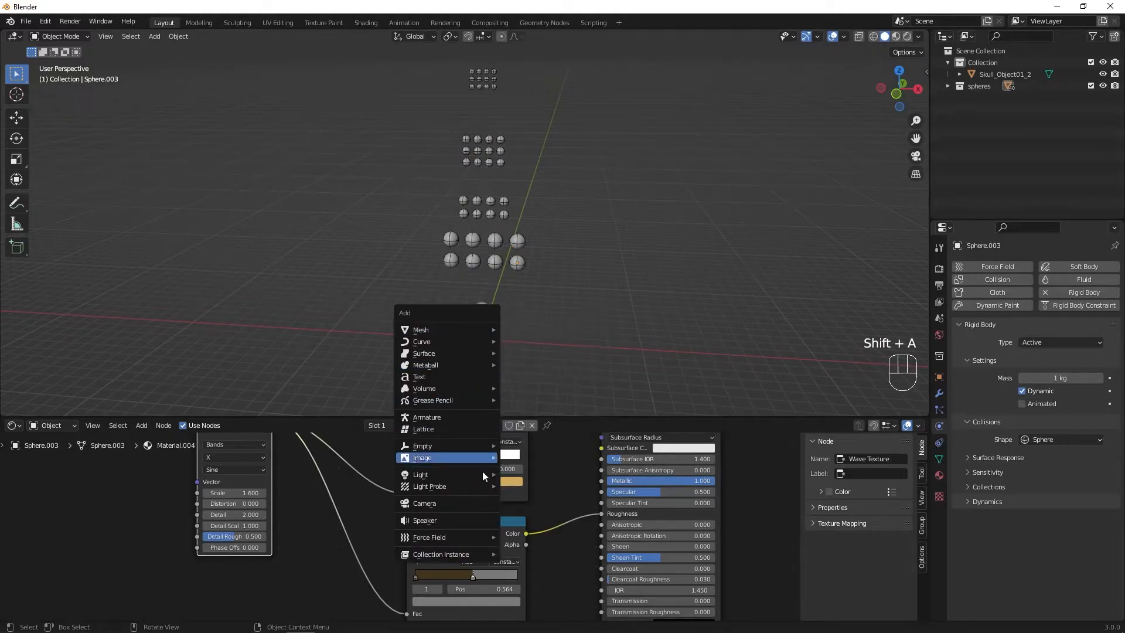
{"action": "mouse_move", "coordinate": [462, 544]}
{"action": "left_click", "coordinate": [527, 382]}
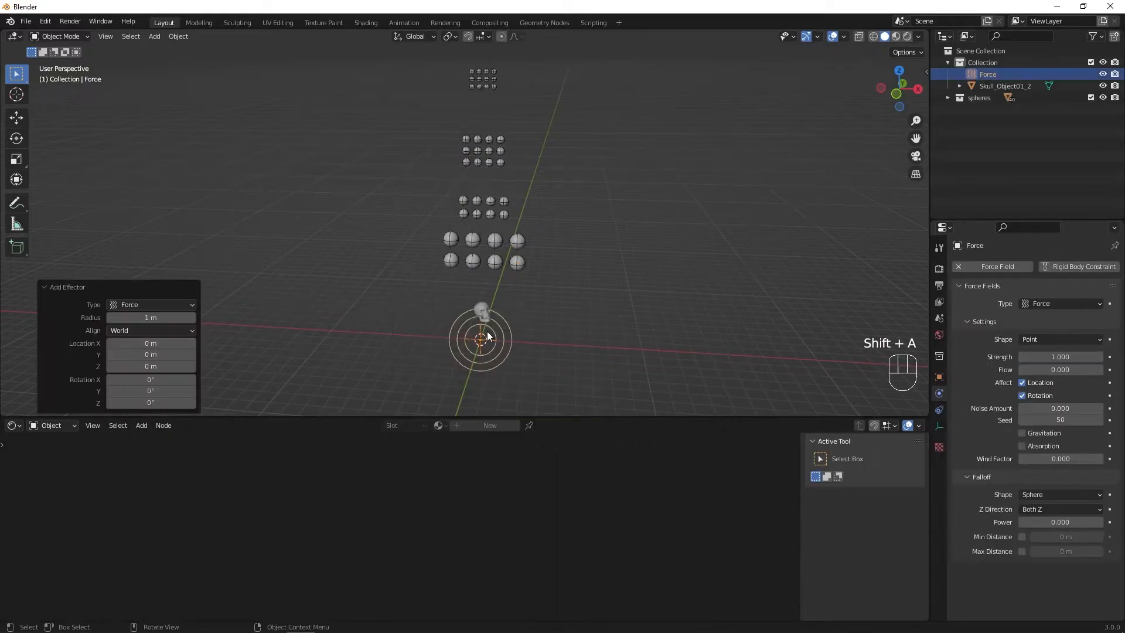
Move the force field up to the skull's centre, about -0.22 m in X, 0.58 m in Y and 1.87 m in Z.
{"action": "middle_click_drag", "start_coordinate": [487, 330], "coordinate": [595, 270]}
{"action": "key", "text": "g"}
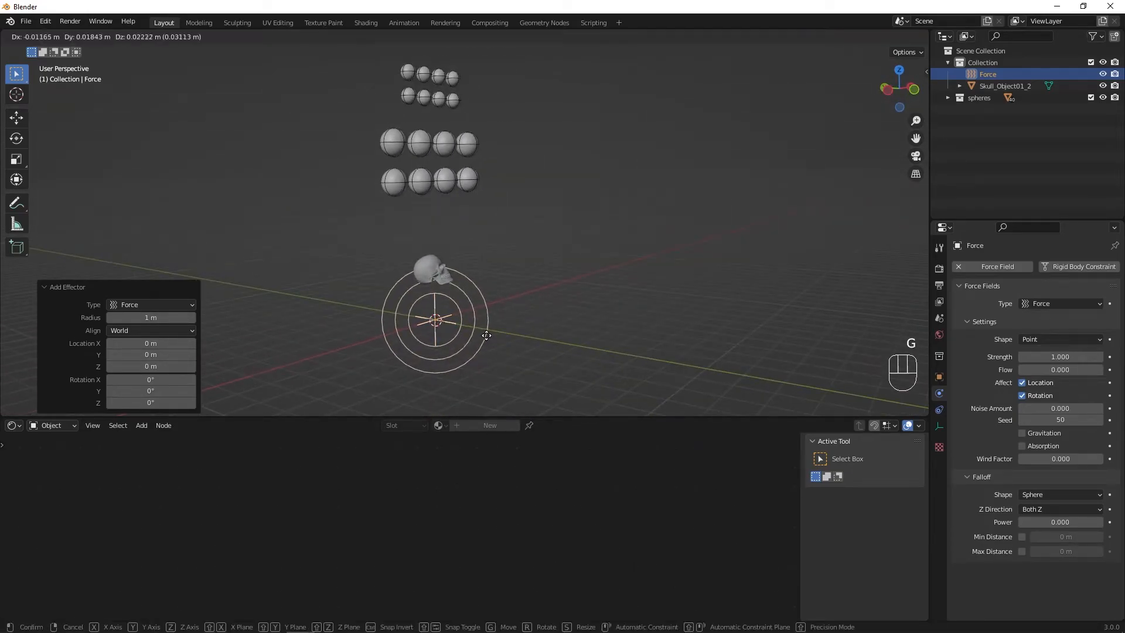
{"action": "left_click", "coordinate": [486, 290]}
{"action": "middle_click_drag", "start_coordinate": [487, 290], "coordinate": [507, 316]}
{"action": "scroll", "coordinate": [515, 301], "scroll_direction": "up", "scroll_amount": 1}
{"action": "middle_click_drag", "start_coordinate": [461, 276], "coordinate": [614, 323]}
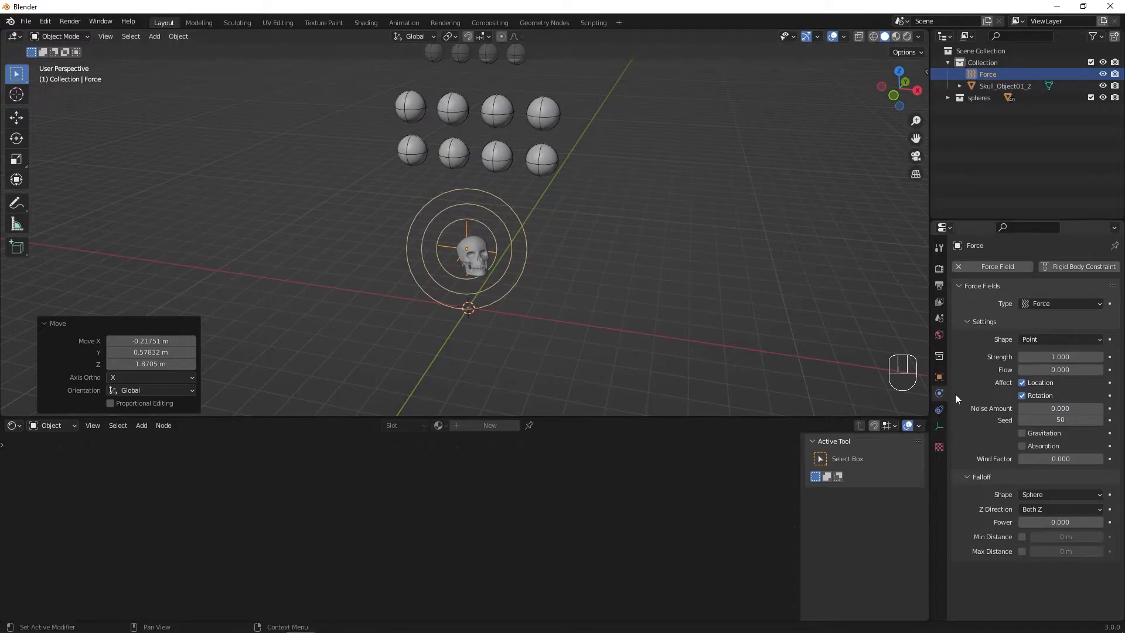
Set the force field's strength to -2000 so that it attracts the spheres.
{"action": "left_click", "coordinate": [939, 409]}
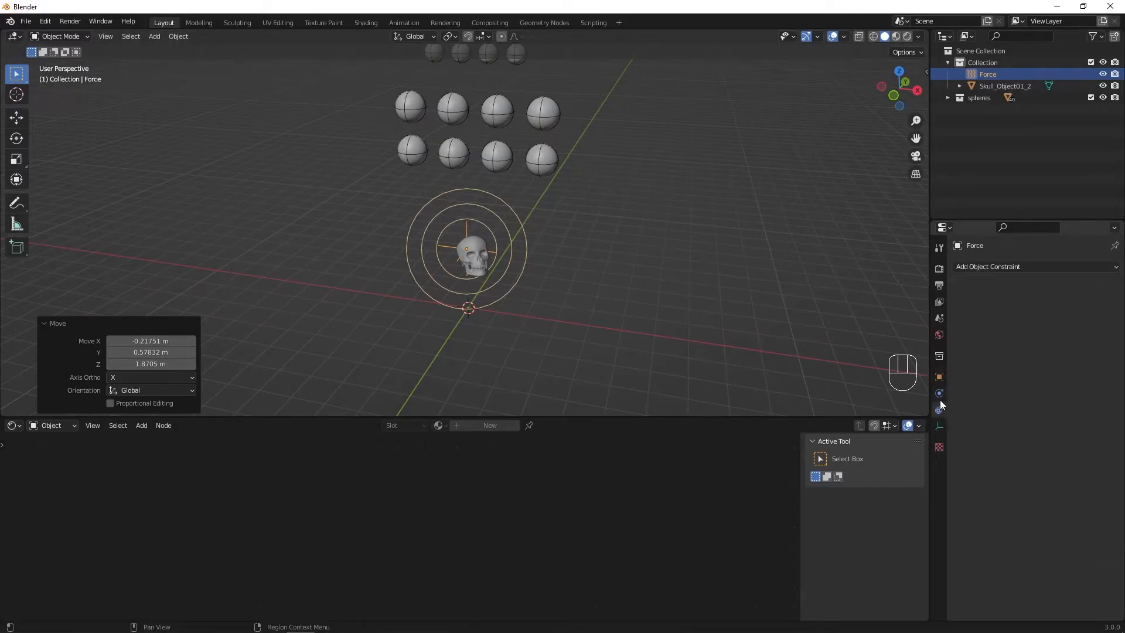
{"action": "left_click", "coordinate": [939, 394]}
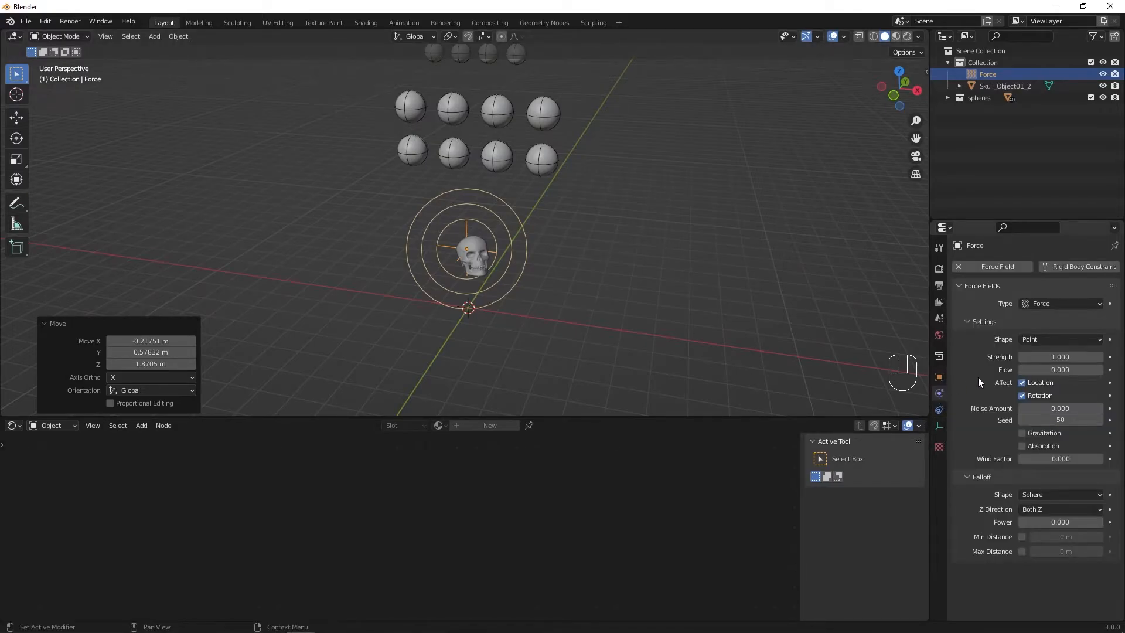
{"action": "left_click", "coordinate": [1025, 360]}
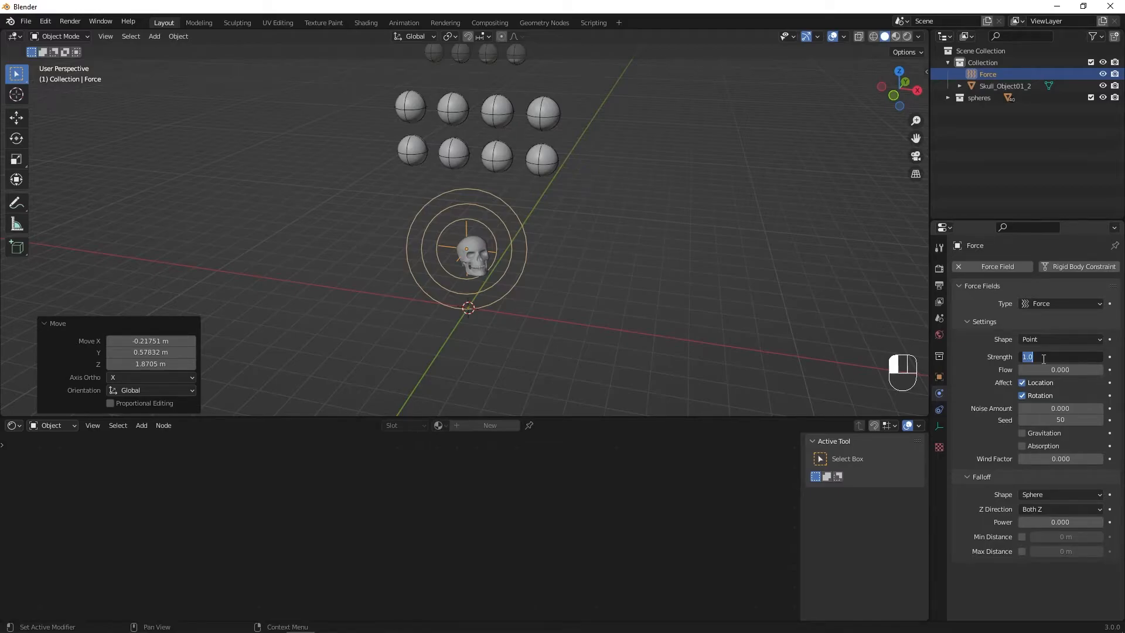
{"action": "key", "text": "BackSpace"}
{"action": "type", "text": "-2000"}
{"action": "key", "text": "Return"}
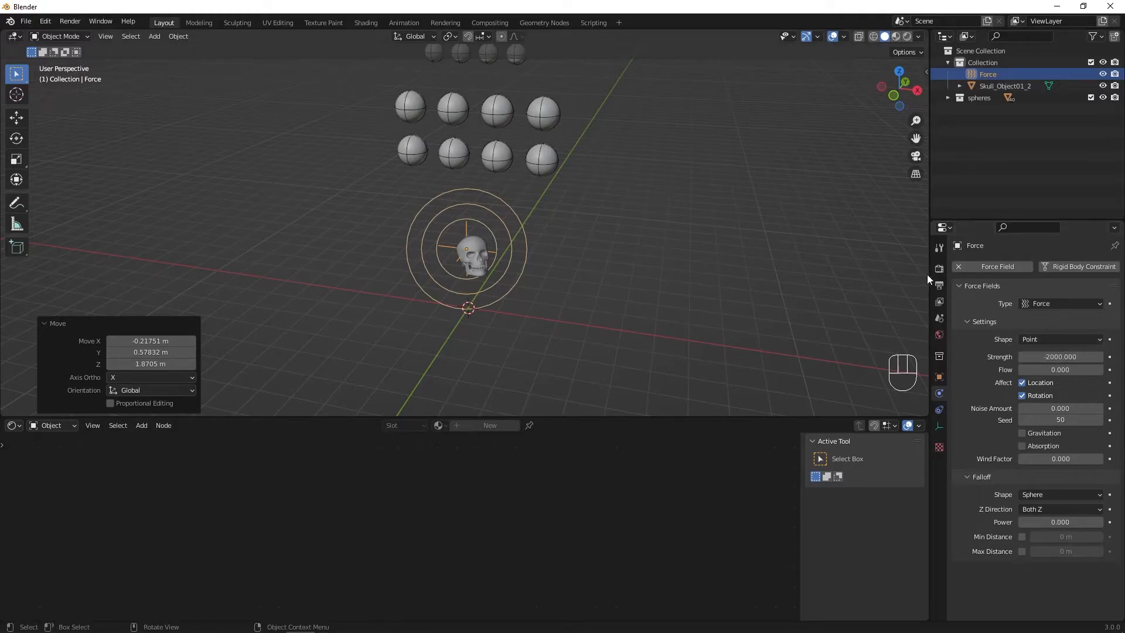
Show the scene properties and replace the shader editor with a Timeline, shrunk to give the 3D viewport more height.
{"action": "left_click", "coordinate": [938, 319]}
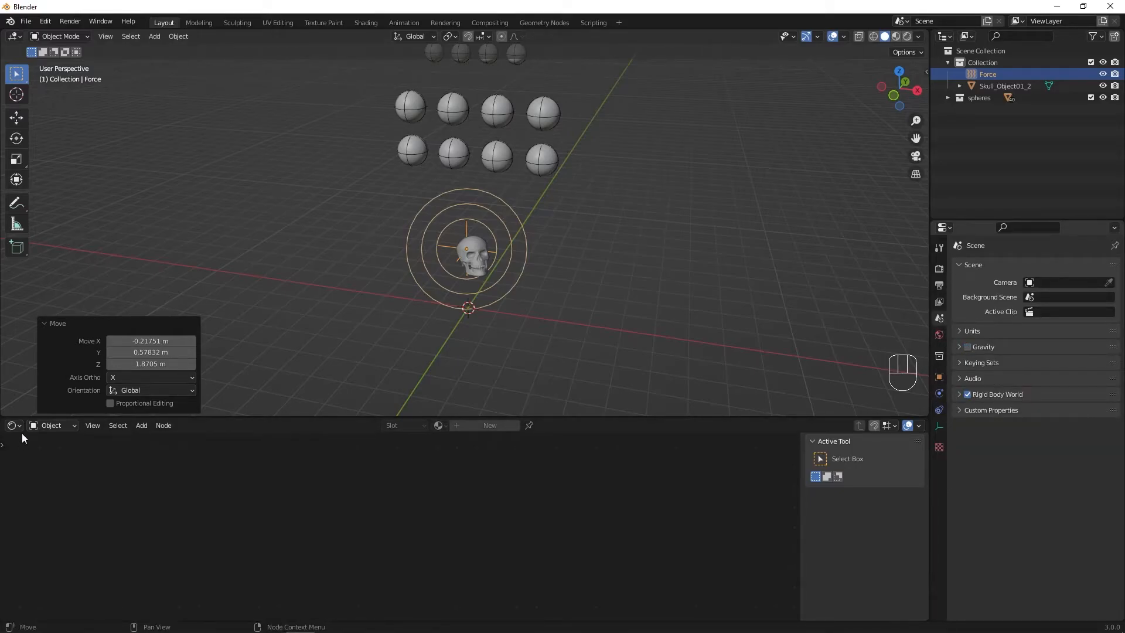
{"action": "middle_click_drag", "start_coordinate": [409, 384], "coordinate": [333, 341]}
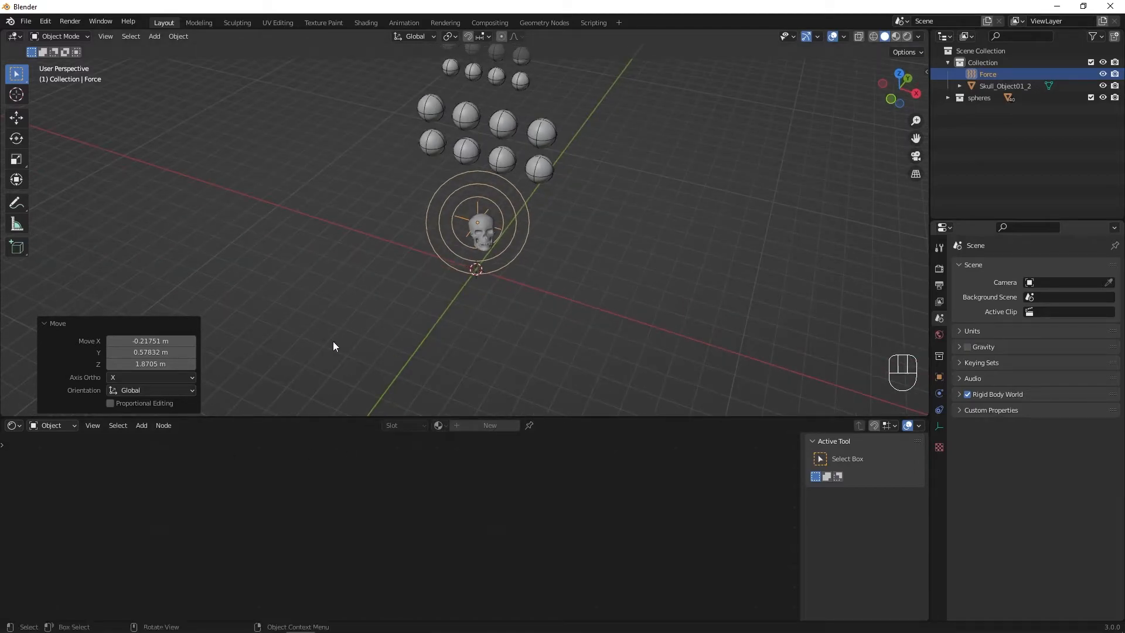
{"action": "left_click", "coordinate": [13, 426]}
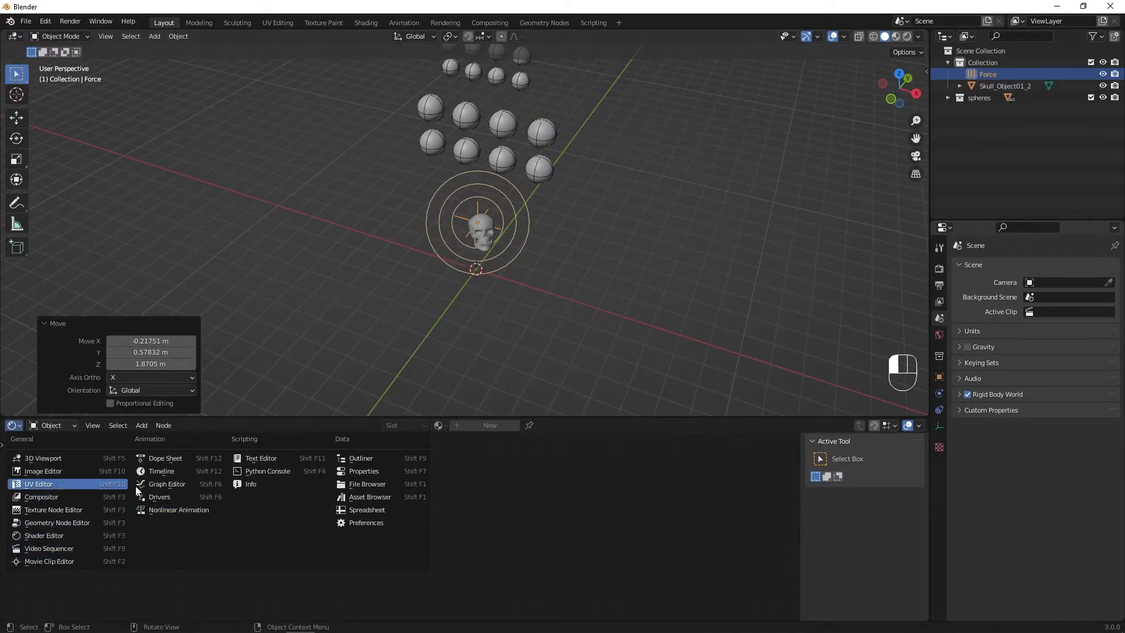
{"action": "left_click", "coordinate": [166, 470]}
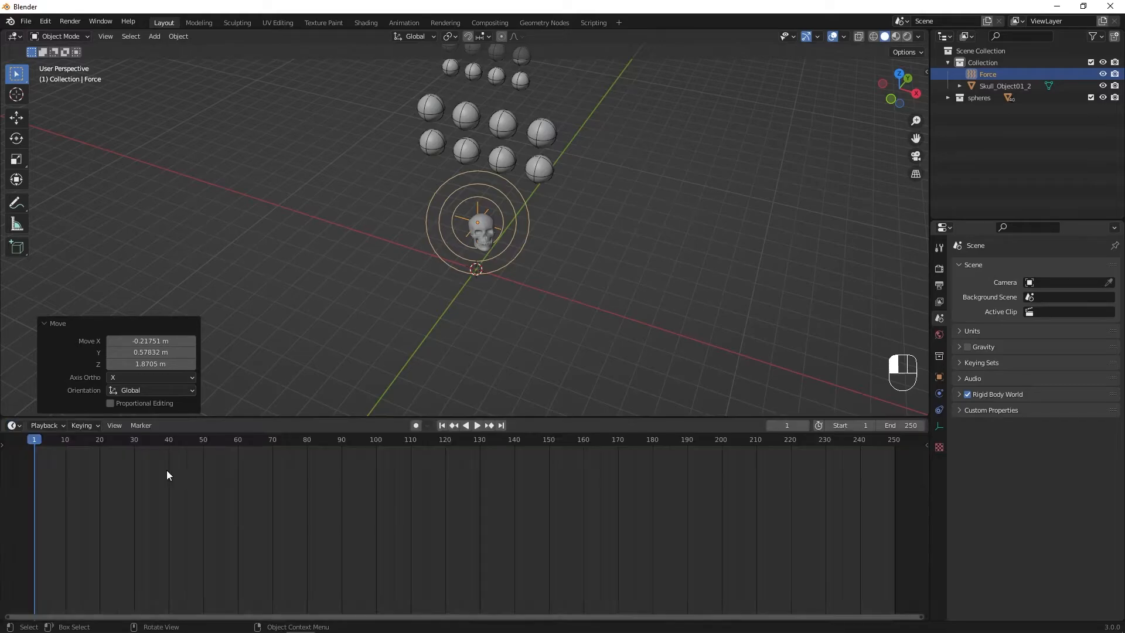
{"action": "left_click_drag", "start_coordinate": [532, 415], "coordinate": [525, 489]}
{"action": "scroll", "coordinate": [508, 389], "scroll_direction": "down", "scroll_amount": 5}
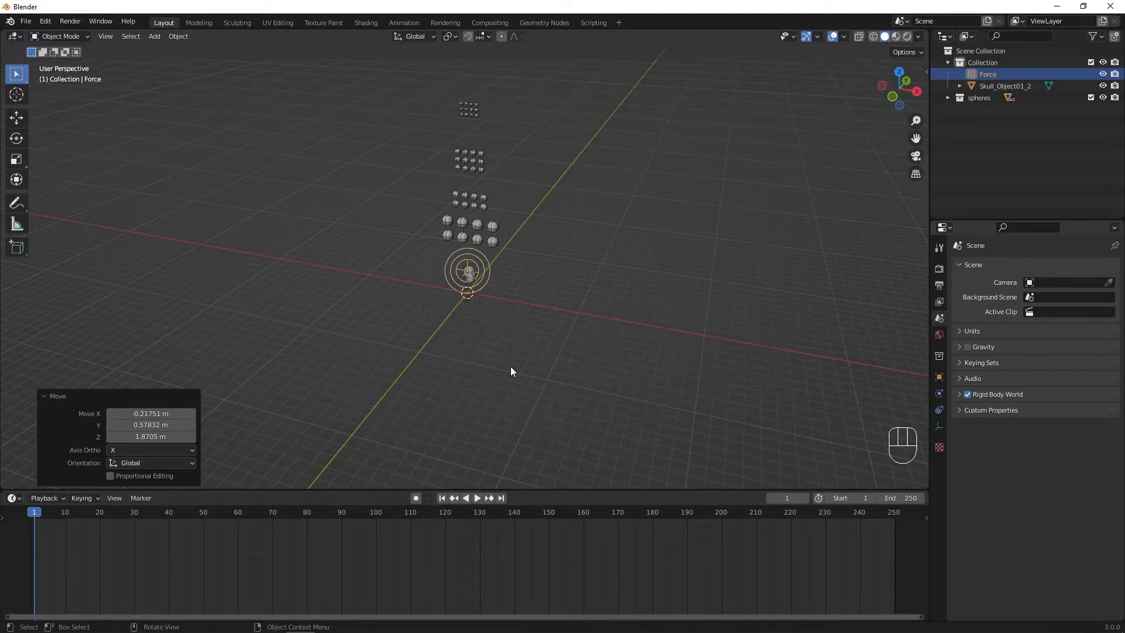
Save the scene as abstract.blend in the skull folder on the Desktop.
{"action": "key", "text": "ctrl+s"}
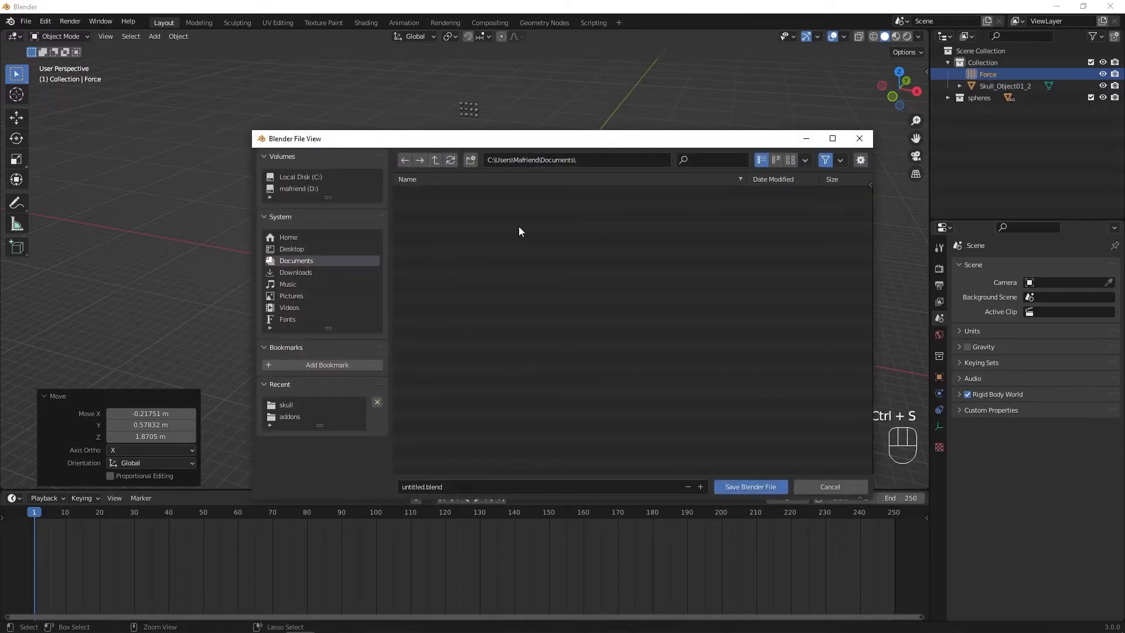
{"action": "left_click", "coordinate": [290, 248]}
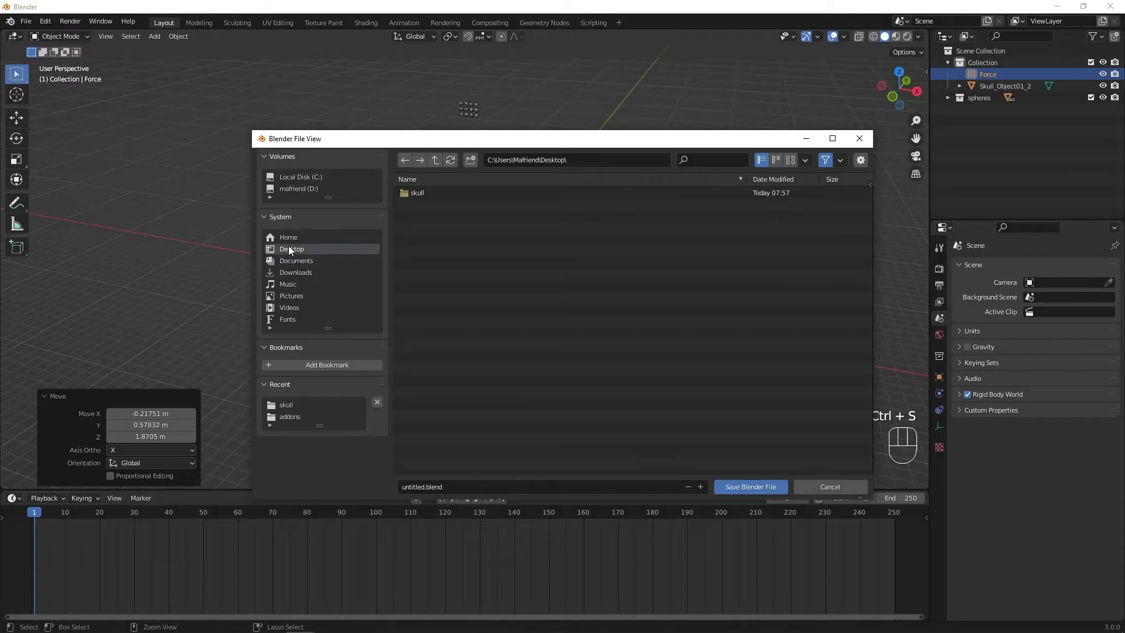
{"action": "double_click", "coordinate": [448, 194]}
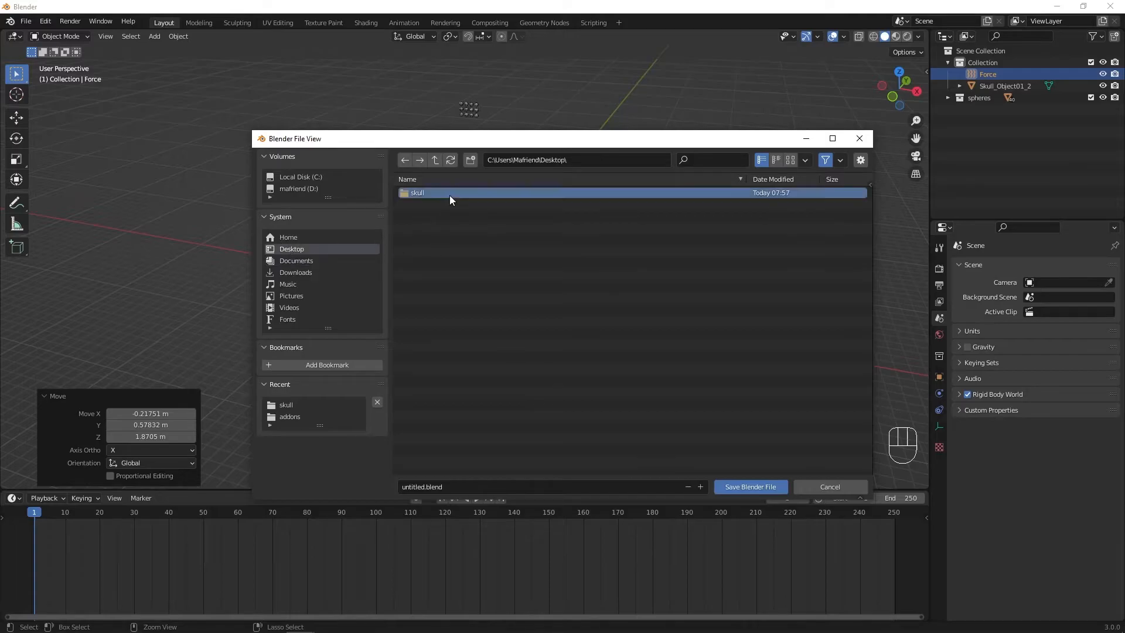
{"action": "left_click", "coordinate": [462, 486]}
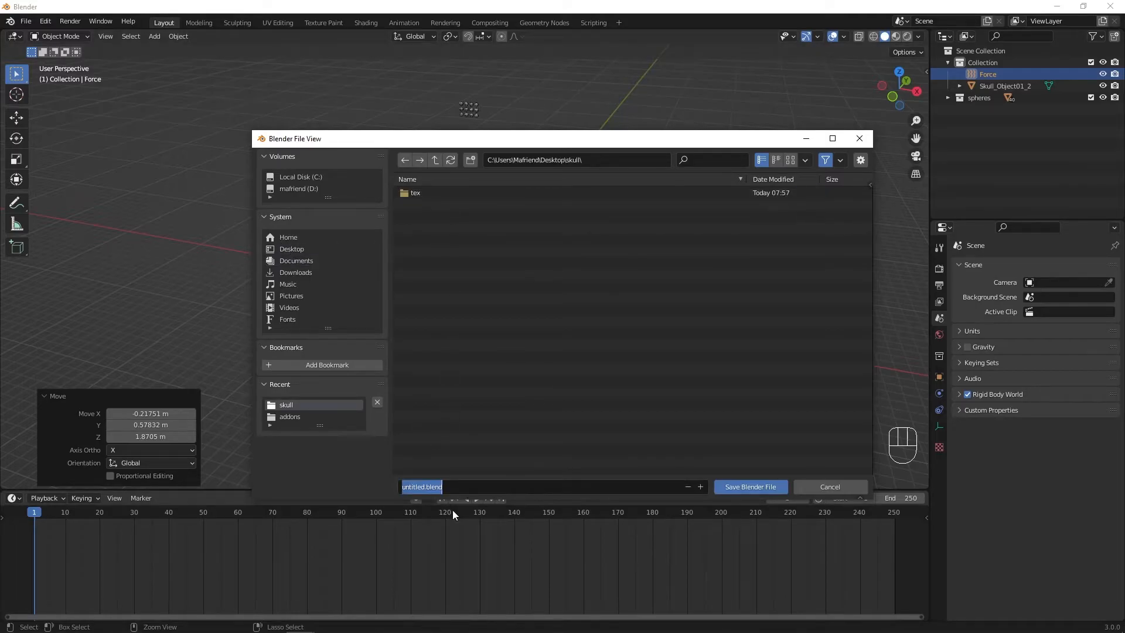
{"action": "type", "text": "abst"}
{"action": "left_click", "coordinate": [737, 488]}
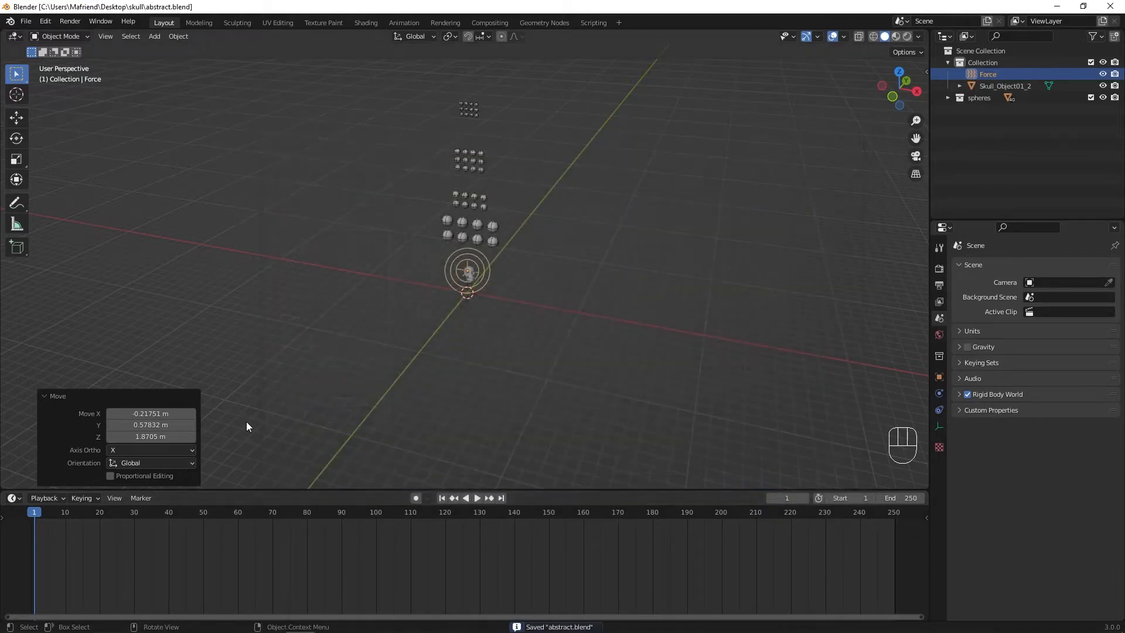
Play the rigid body simulation to gather the spheres around the skull, check the cluster at frame 136, and continue to frame 163.
{"action": "left_click", "coordinate": [477, 499]}
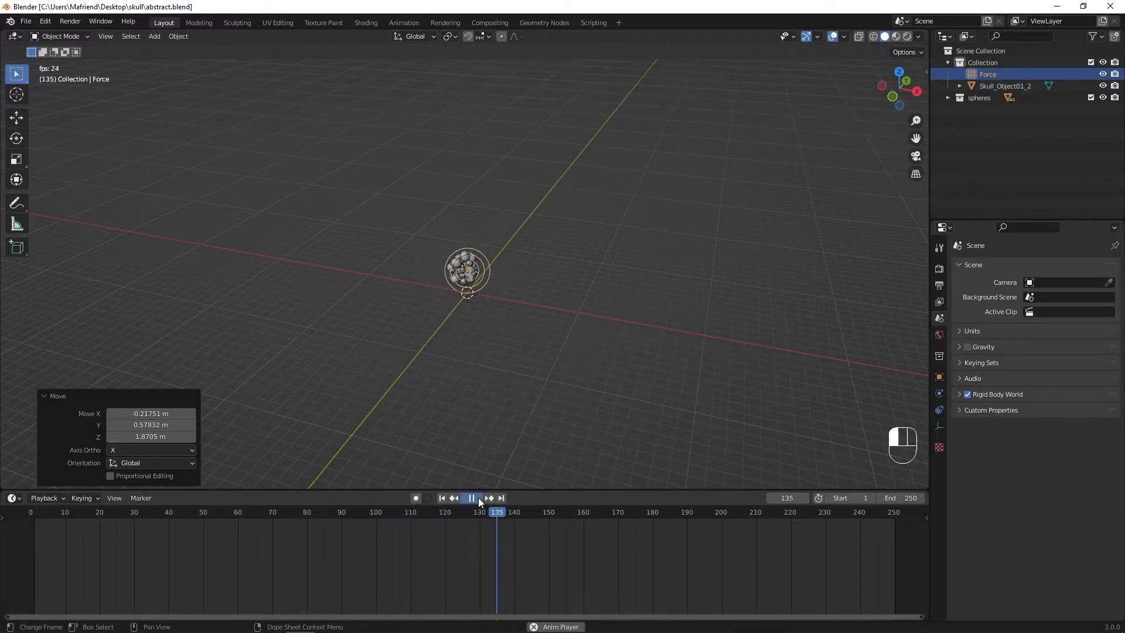
{"action": "left_click", "coordinate": [472, 498]}
{"action": "scroll", "coordinate": [467, 286], "scroll_direction": "up", "scroll_amount": 8}
{"action": "middle_click_drag", "start_coordinate": [467, 286], "coordinate": [438, 294]}
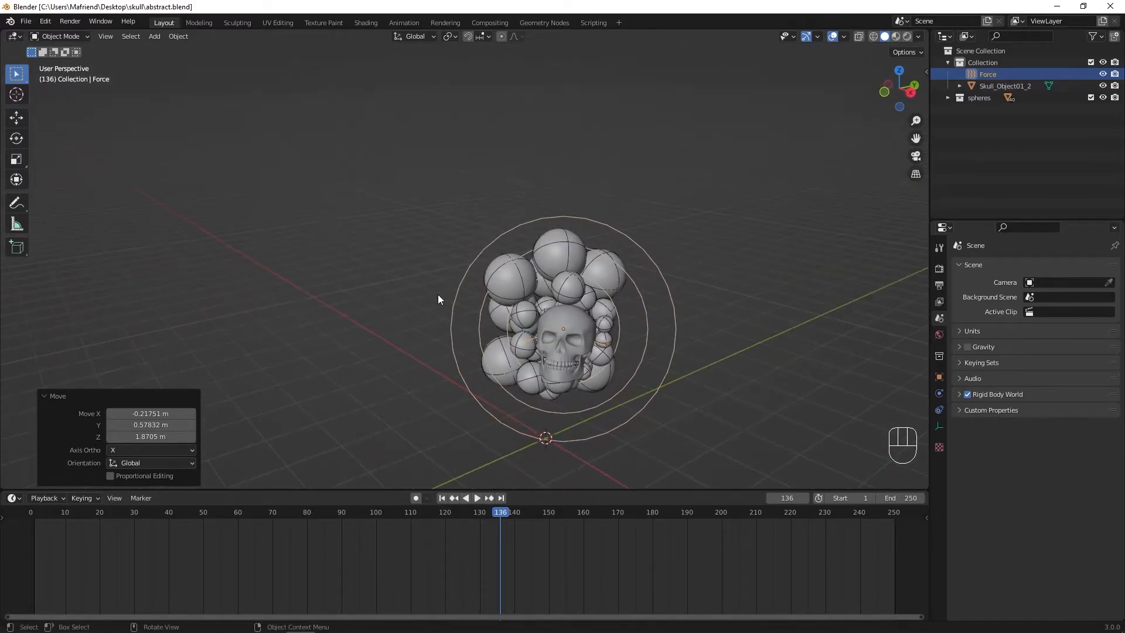
{"action": "left_click", "coordinate": [477, 498]}
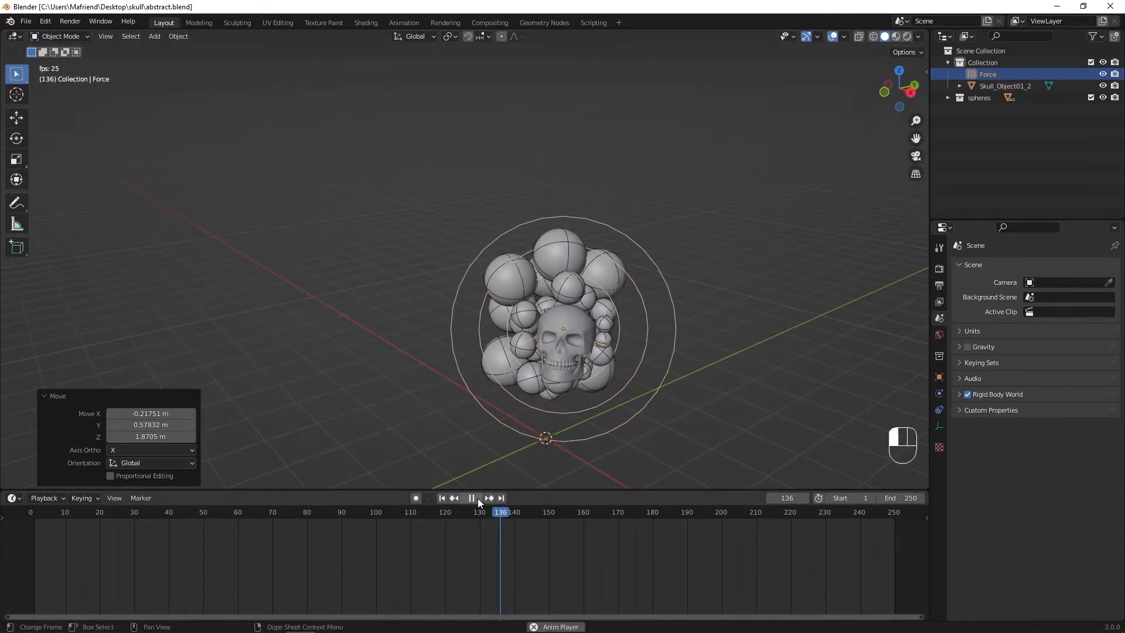
{"action": "middle_click_drag", "start_coordinate": [531, 451], "coordinate": [543, 332]}
{"action": "scroll", "coordinate": [488, 326], "scroll_direction": "down", "scroll_amount": 2}
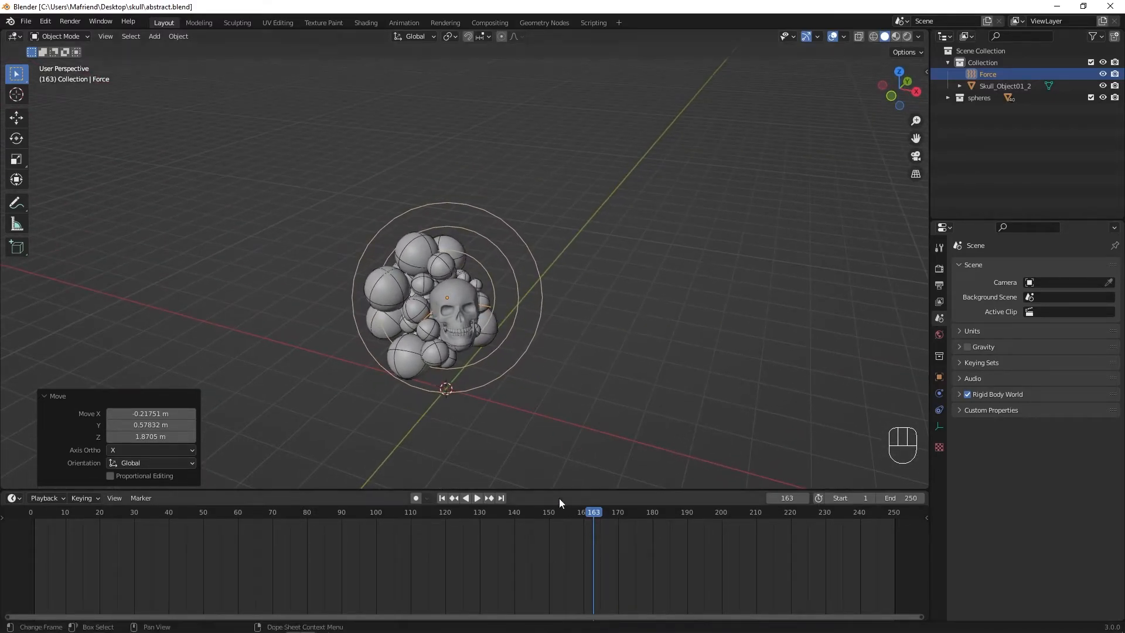
Split the 3D viewport into two side-by-side views, a wide overview and a closer view of the skull cluster.
{"action": "scroll", "coordinate": [463, 388], "scroll_direction": "down", "scroll_amount": 2}
{"action": "middle_click_drag", "start_coordinate": [463, 388], "coordinate": [459, 385]}
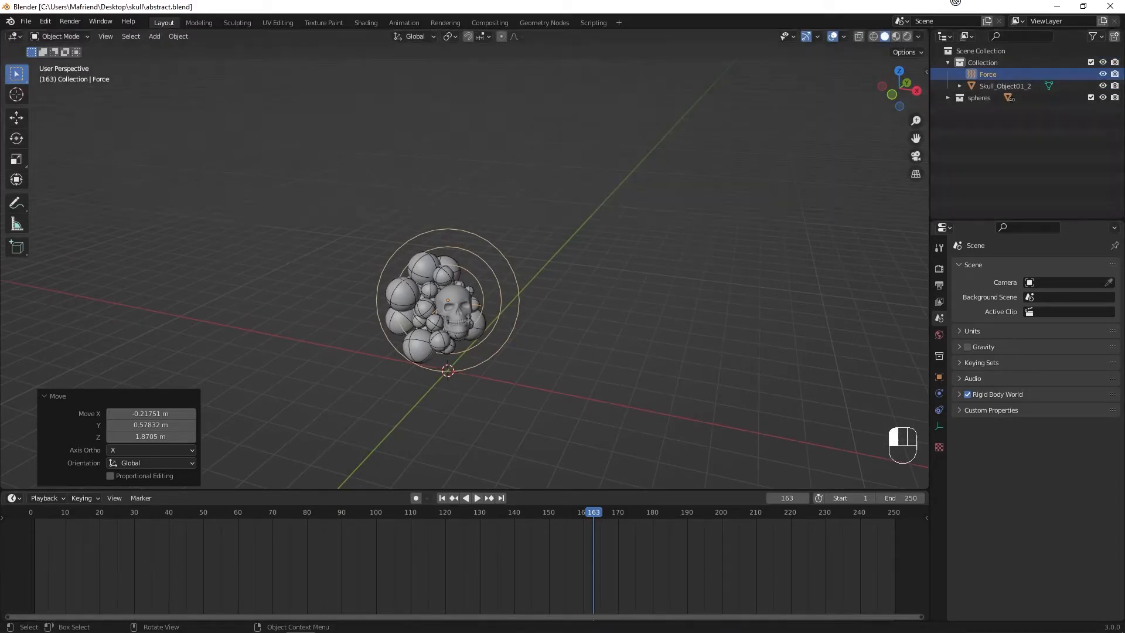
{"action": "left_click_drag", "start_coordinate": [930, 30], "coordinate": [612, 175]}
{"action": "scroll", "coordinate": [761, 337], "scroll_direction": "up", "scroll_amount": 2}
{"action": "middle_click_drag", "start_coordinate": [726, 431], "coordinate": [744, 308]}
{"action": "scroll", "coordinate": [744, 310], "scroll_direction": "up", "scroll_amount": 2}
{"action": "middle_click_drag", "start_coordinate": [289, 319], "coordinate": [274, 340]}
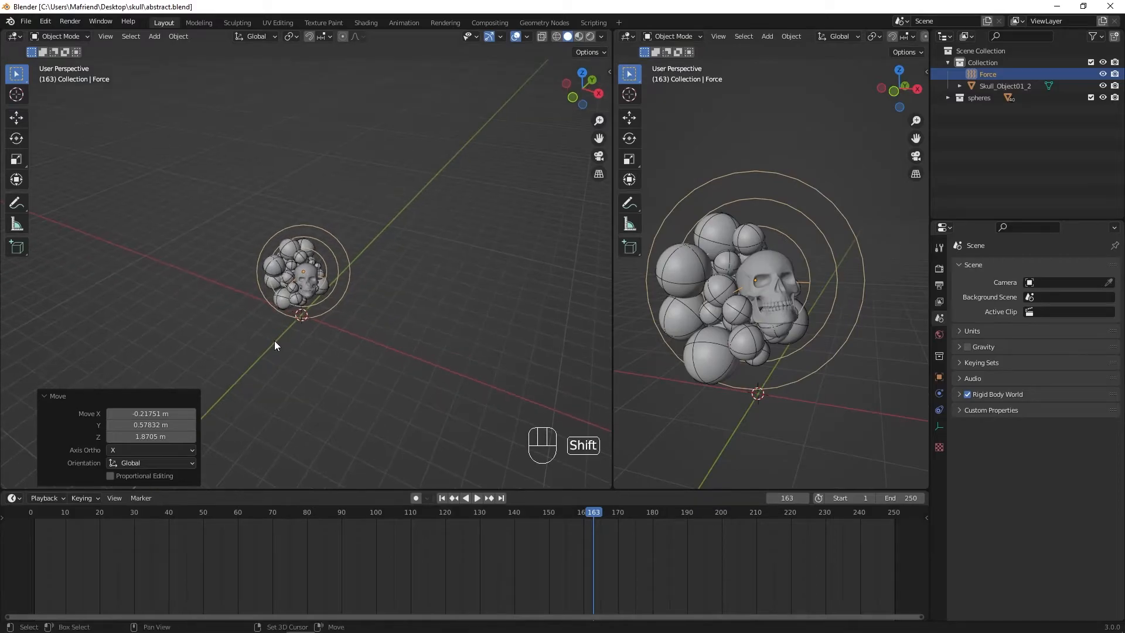
Add a camera and move it away from the cluster by about 3.1 m in X, -6.8 m in Y and 2.6 m in Z.
{"action": "key", "text": "shift+a"}
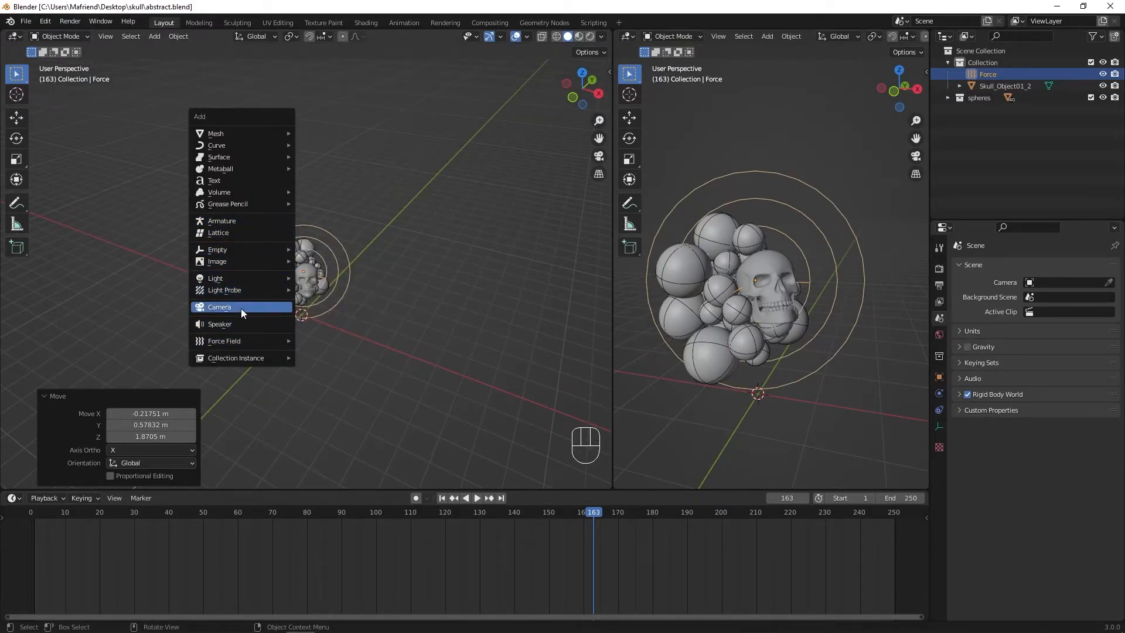
{"action": "left_click", "coordinate": [266, 311]}
{"action": "middle_click_drag", "start_coordinate": [325, 328], "coordinate": [388, 339]}
{"action": "key", "text": "g"}
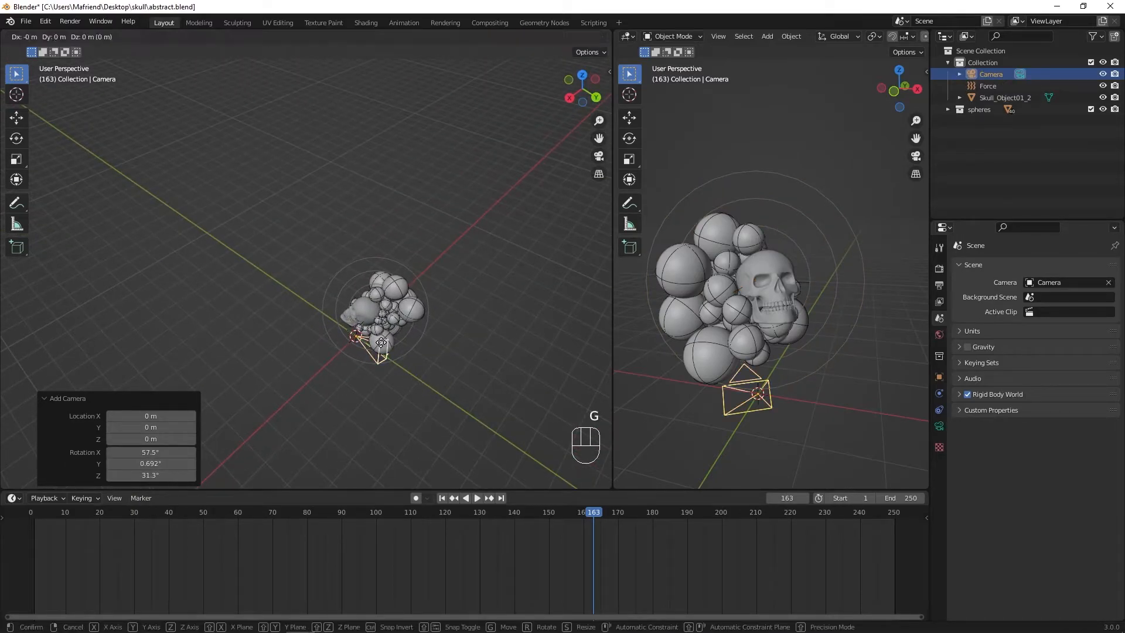
{"action": "left_click", "coordinate": [214, 258]}
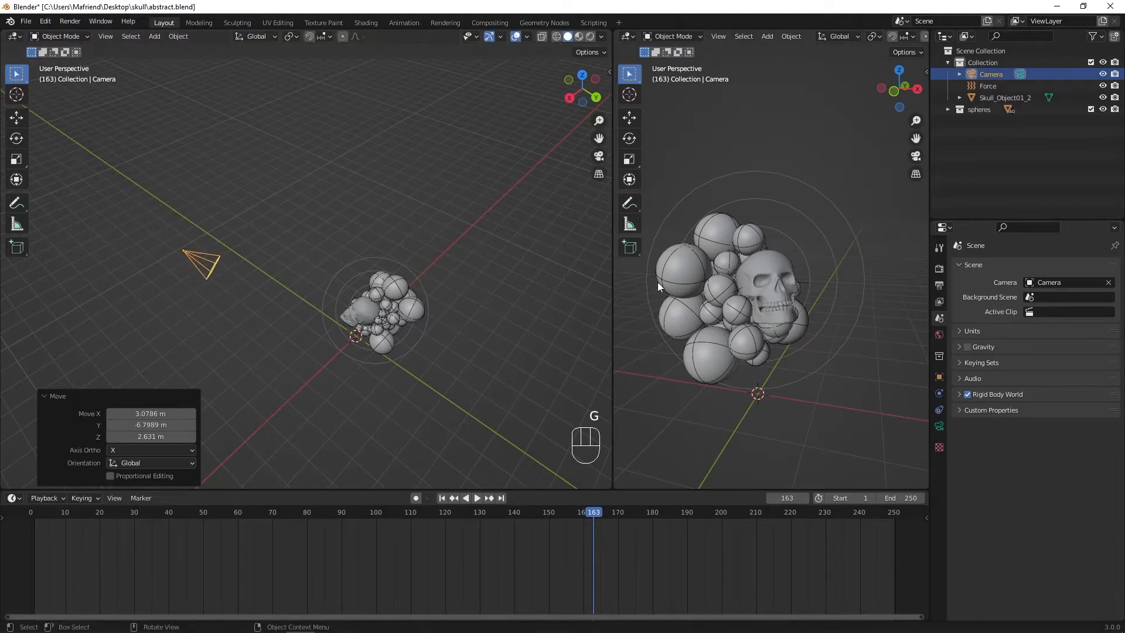
Move the camera further by about 2.3 m in X, 3.9 m in Y and 0.8 m in Z, to face the skull's front.
{"action": "middle_click_drag", "start_coordinate": [272, 284], "coordinate": [349, 283]}
{"action": "key", "text": "g"}
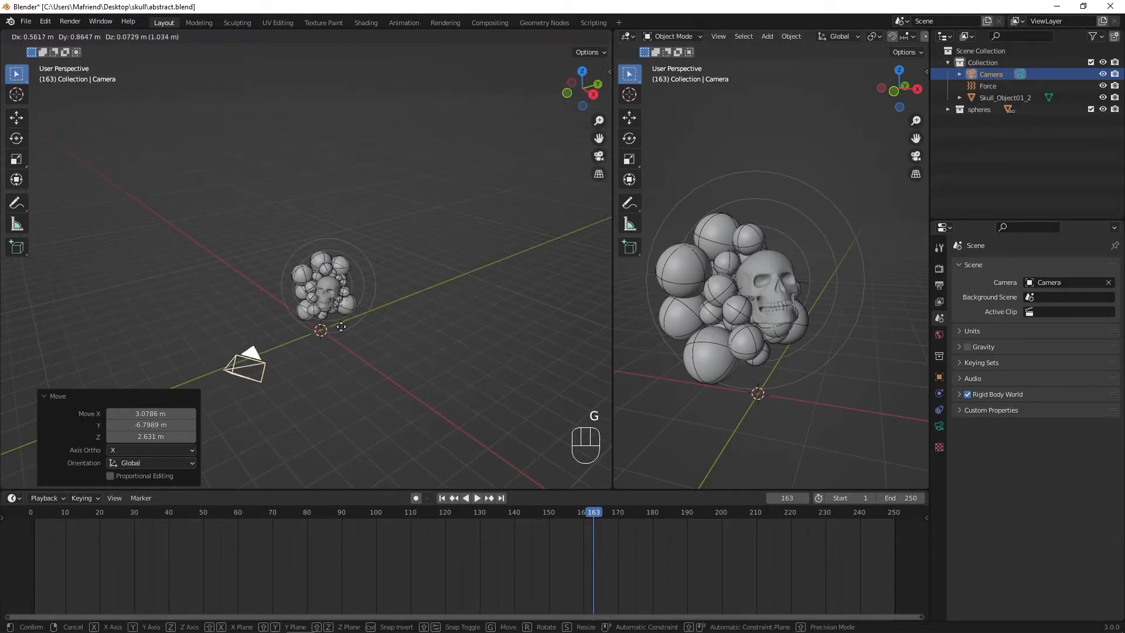
{"action": "left_click", "coordinate": [463, 293]}
{"action": "middle_click_drag", "start_coordinate": [426, 321], "coordinate": [463, 310]}
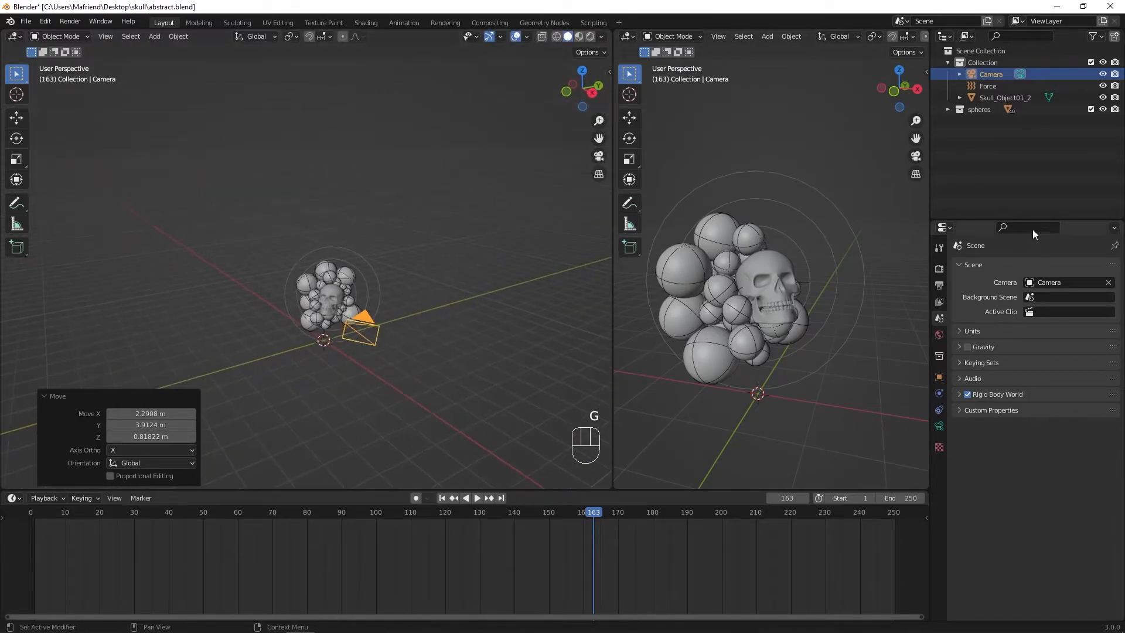
Show the camera's view in the second viewport and widen that viewport so the whole camera frame fits.
{"action": "left_click", "coordinate": [917, 158]}
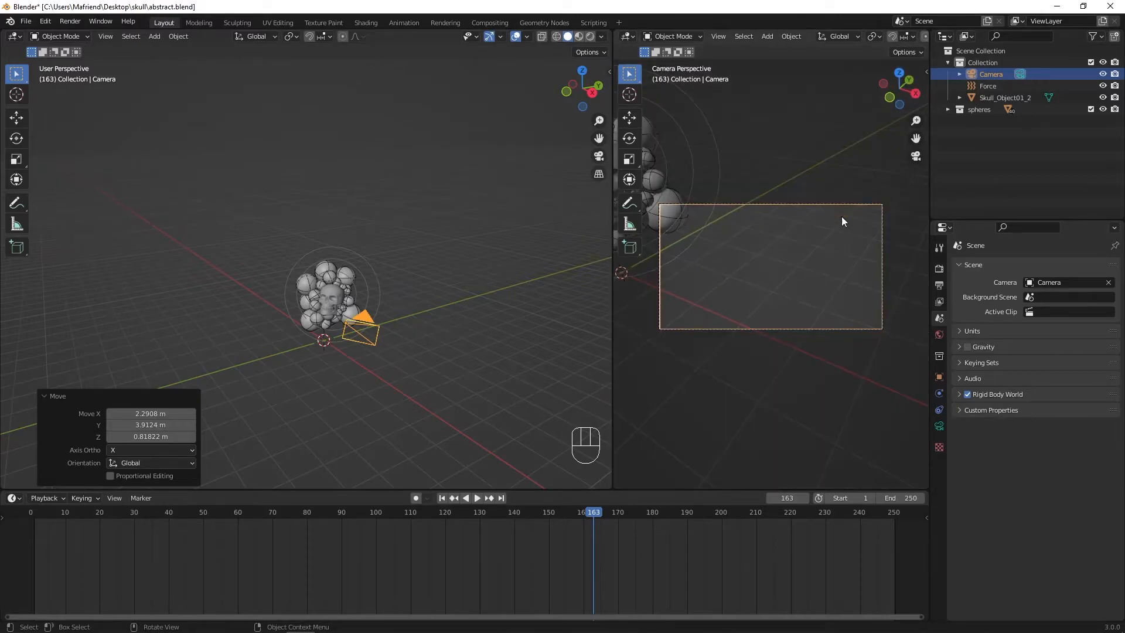
{"action": "scroll", "coordinate": [751, 271], "scroll_direction": "up", "scroll_amount": 2}
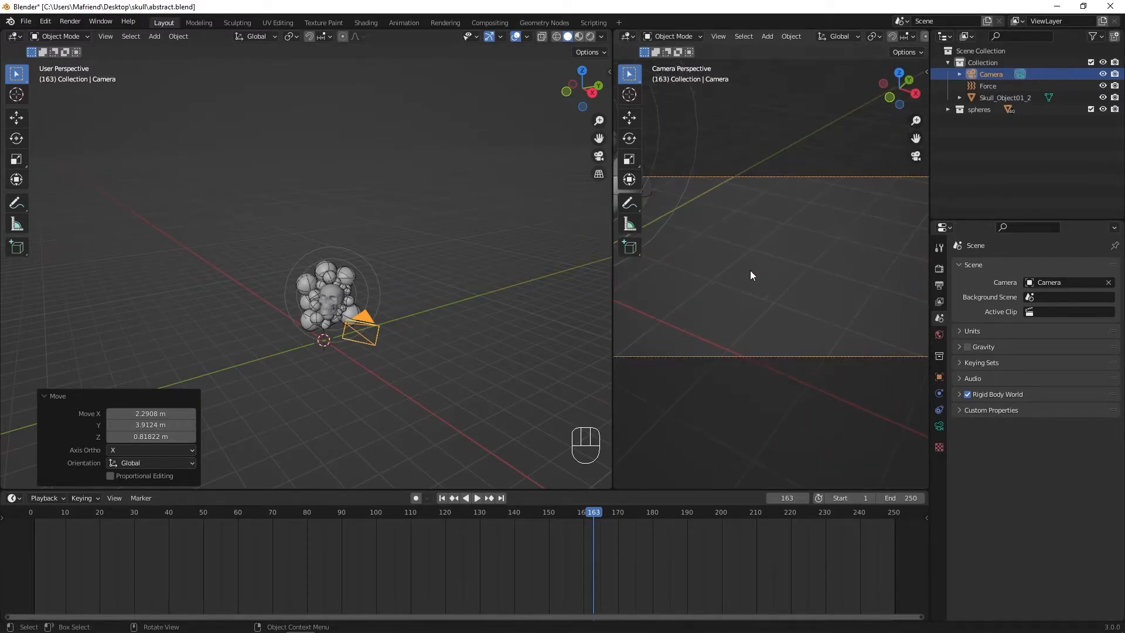
{"action": "middle_click_drag", "start_coordinate": [750, 278], "coordinate": [733, 250], "text": "shift"}
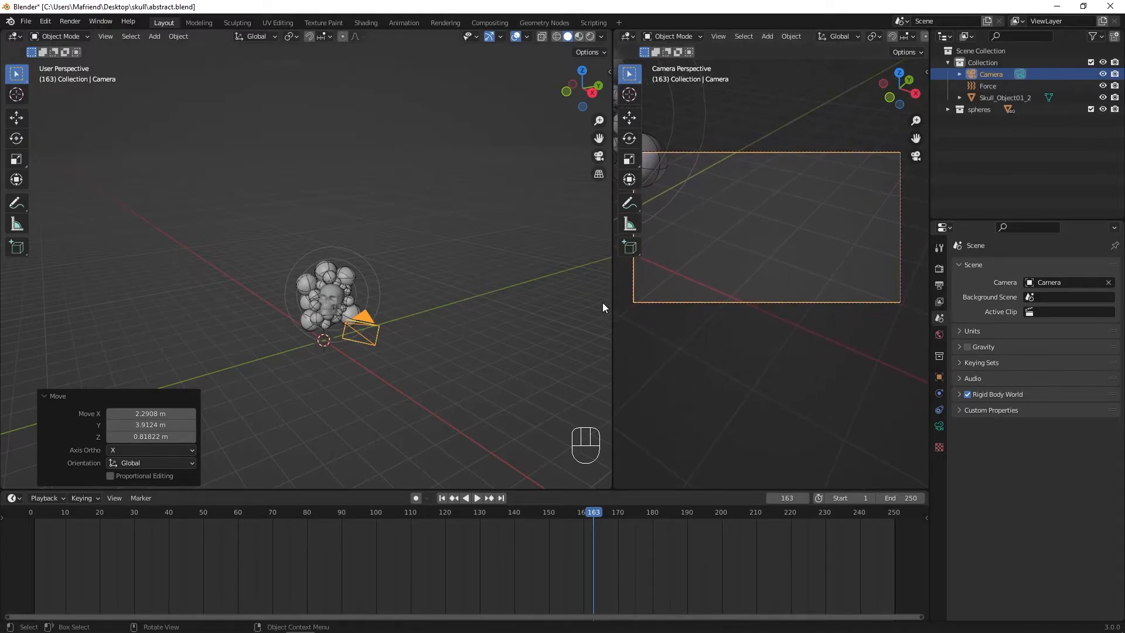
{"action": "left_click_drag", "start_coordinate": [610, 289], "coordinate": [530, 303]}
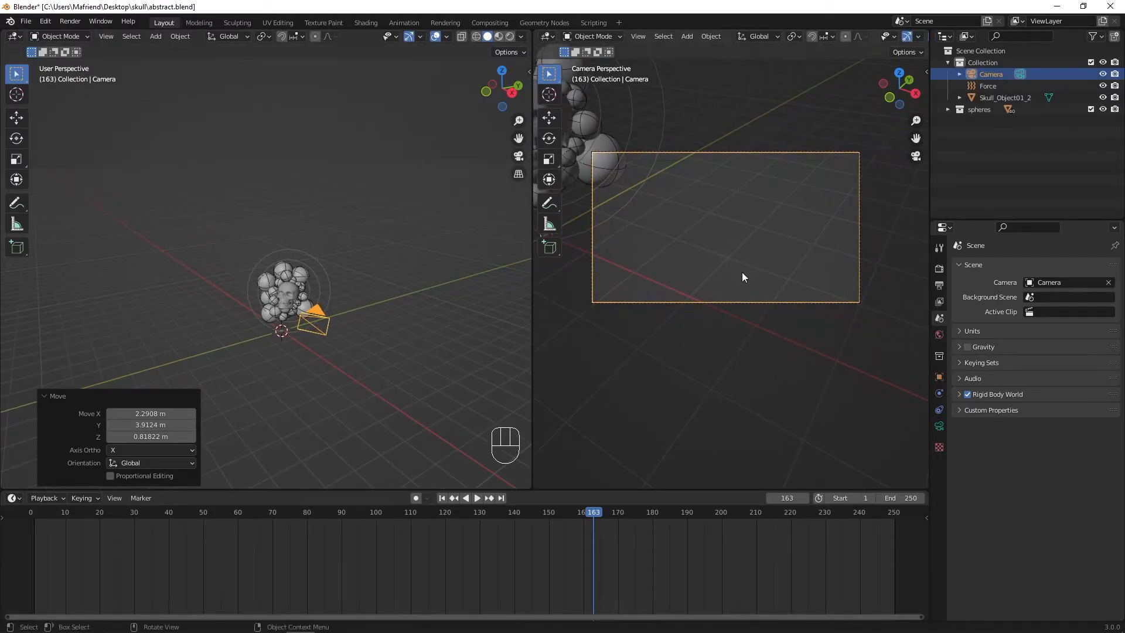
{"action": "middle_click_drag", "start_coordinate": [742, 273], "coordinate": [751, 284], "text": "shift"}
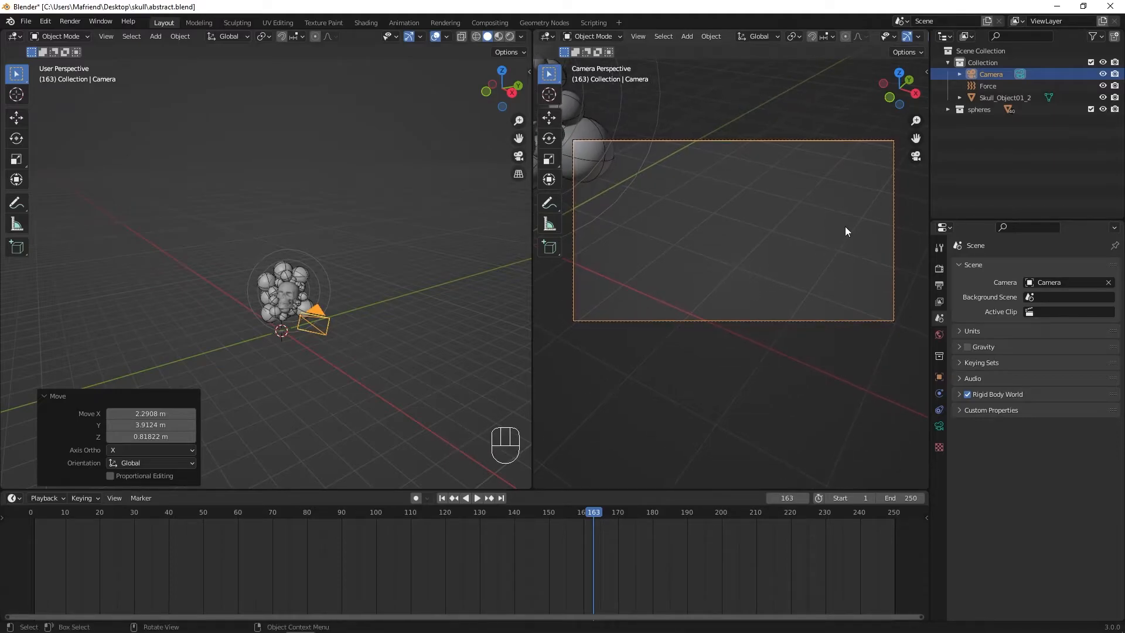
Lock the camera to the view and reframe it so the skull and surrounding spheres fill the camera frame.
{"action": "key", "text": "n"}
{"action": "left_click", "coordinate": [922, 123]}
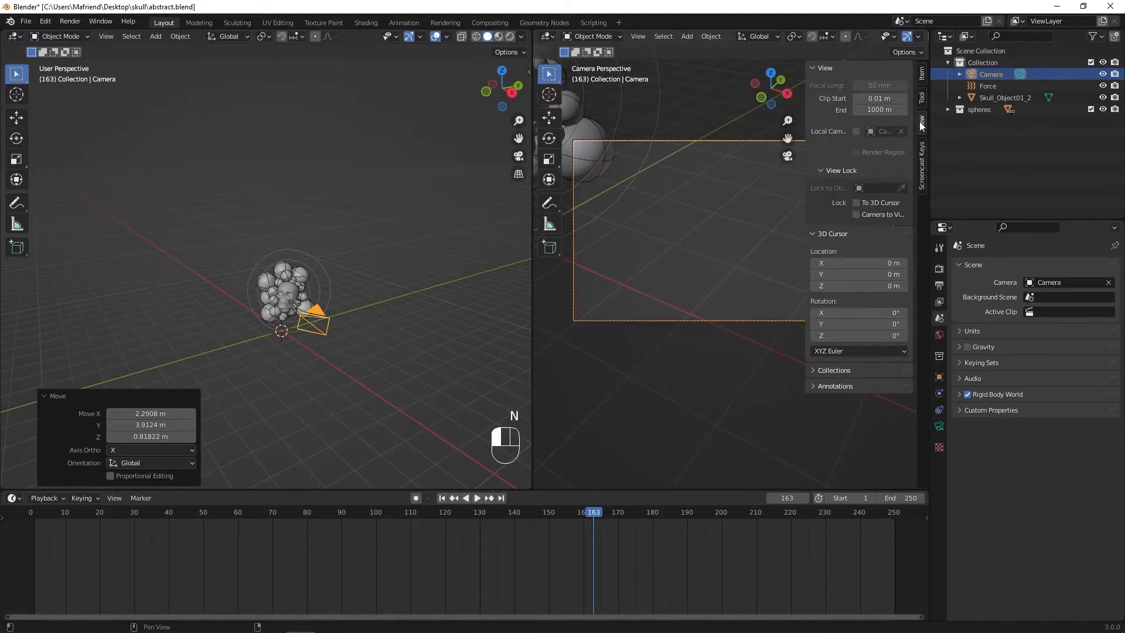
{"action": "key", "text": "n"}
{"action": "middle_click_drag", "start_coordinate": [719, 252], "coordinate": [771, 253]}
{"action": "scroll", "coordinate": [747, 245], "scroll_direction": "up", "scroll_amount": 1}
Add a mesh plane beneath the skull cluster and scale it up by about 8.47.
{"action": "middle_click_drag", "start_coordinate": [329, 338], "coordinate": [333, 342]}
{"action": "key", "text": "shift+a"}
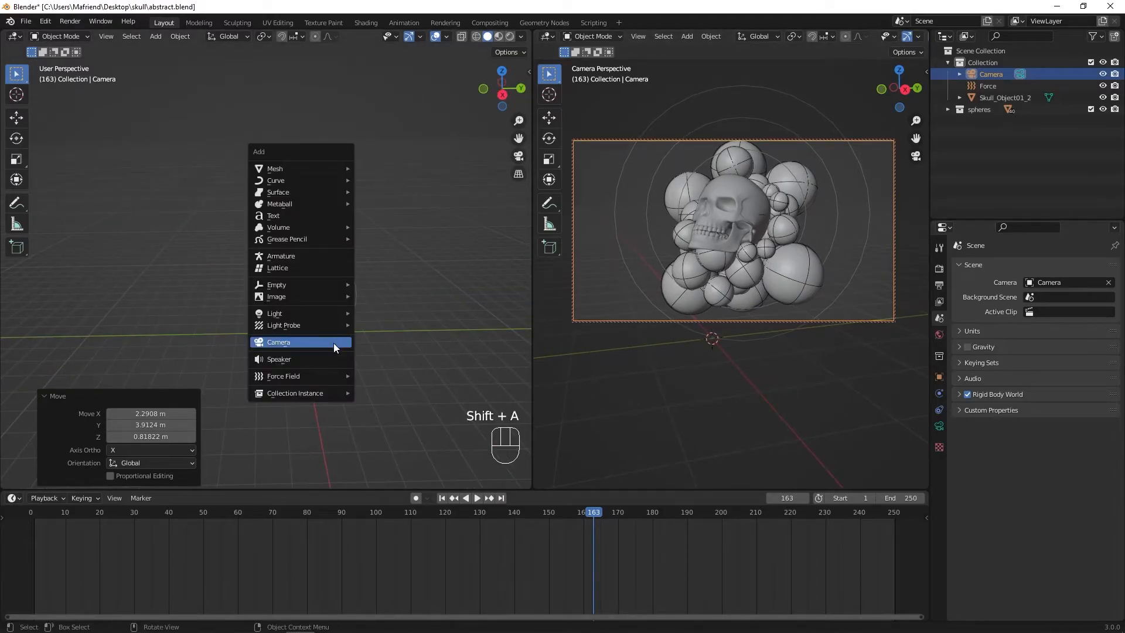
{"action": "mouse_move", "coordinate": [322, 168]}
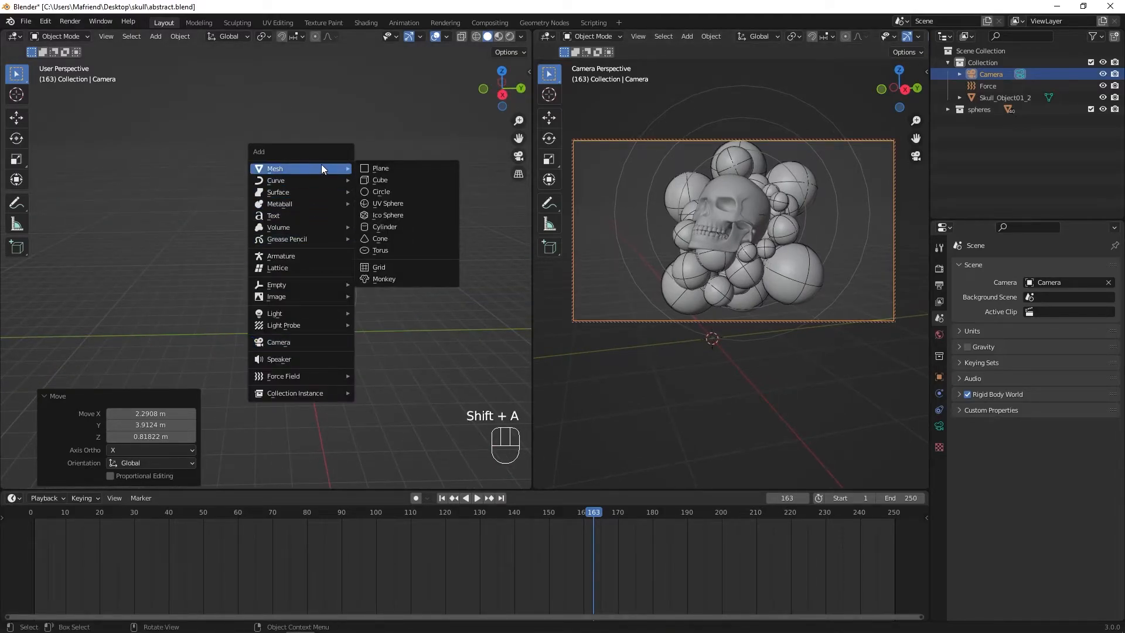
{"action": "left_click", "coordinate": [383, 171]}
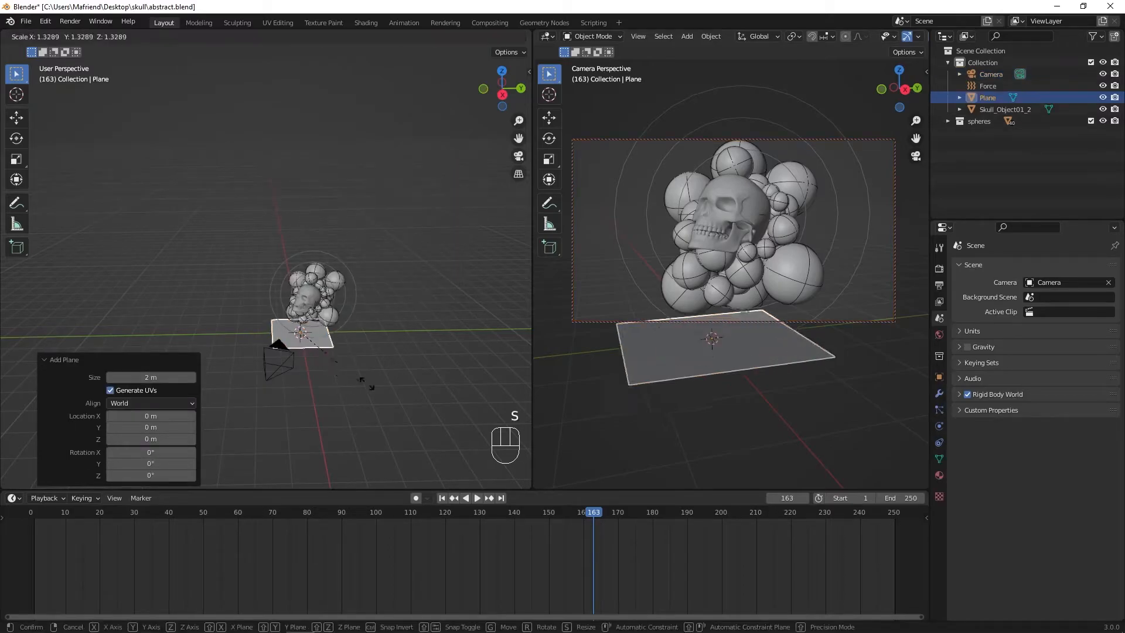
{"action": "left_click", "coordinate": [185, 137]}
{"action": "middle_click_drag", "start_coordinate": [208, 238], "coordinate": [182, 280]}
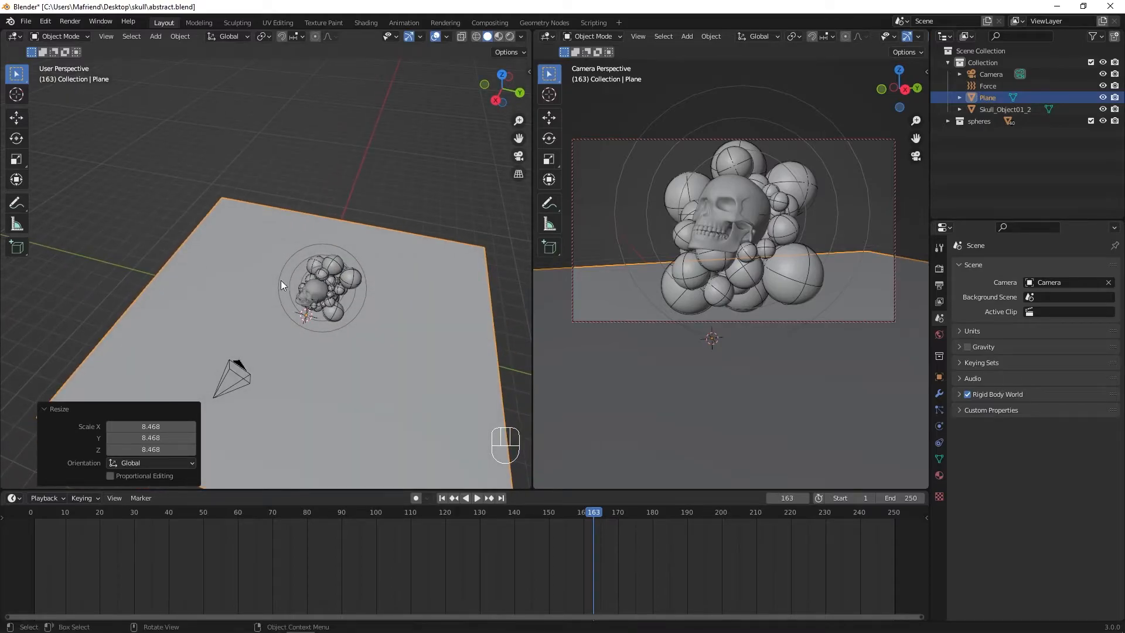
Enlarge the floor plane by a further factor of about 1.76 and slightly adjust the camera's framing of the cluster.
{"action": "key", "text": "s"}
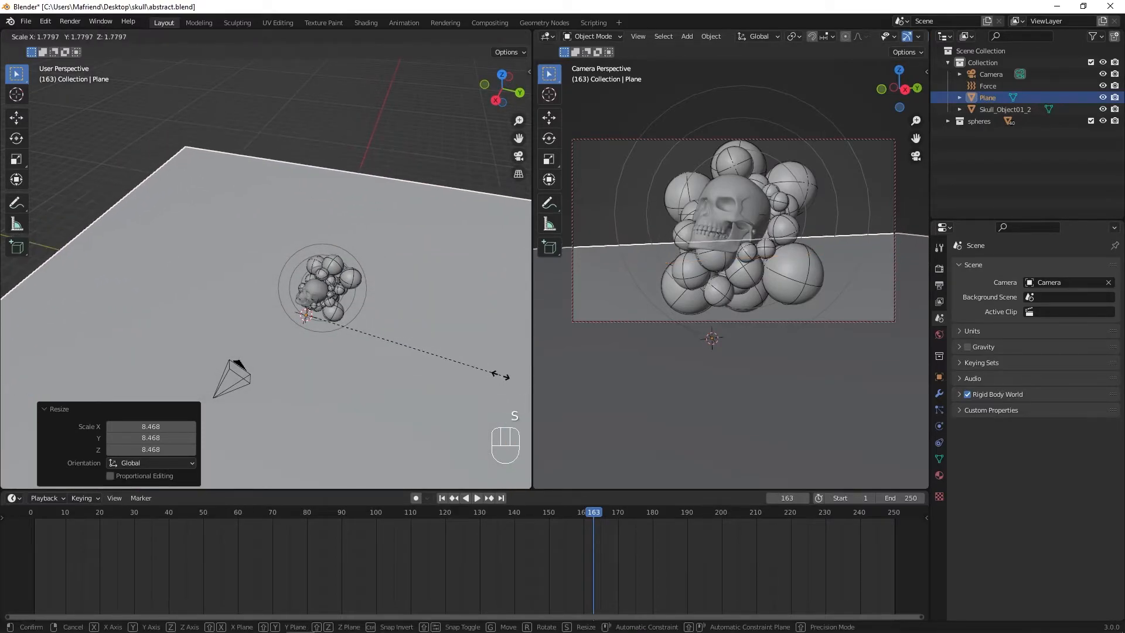
{"action": "left_click", "coordinate": [424, 336]}
{"action": "middle_click_drag", "start_coordinate": [424, 336], "coordinate": [494, 297]}
{"action": "middle_click_drag", "start_coordinate": [767, 247], "coordinate": [736, 268]}
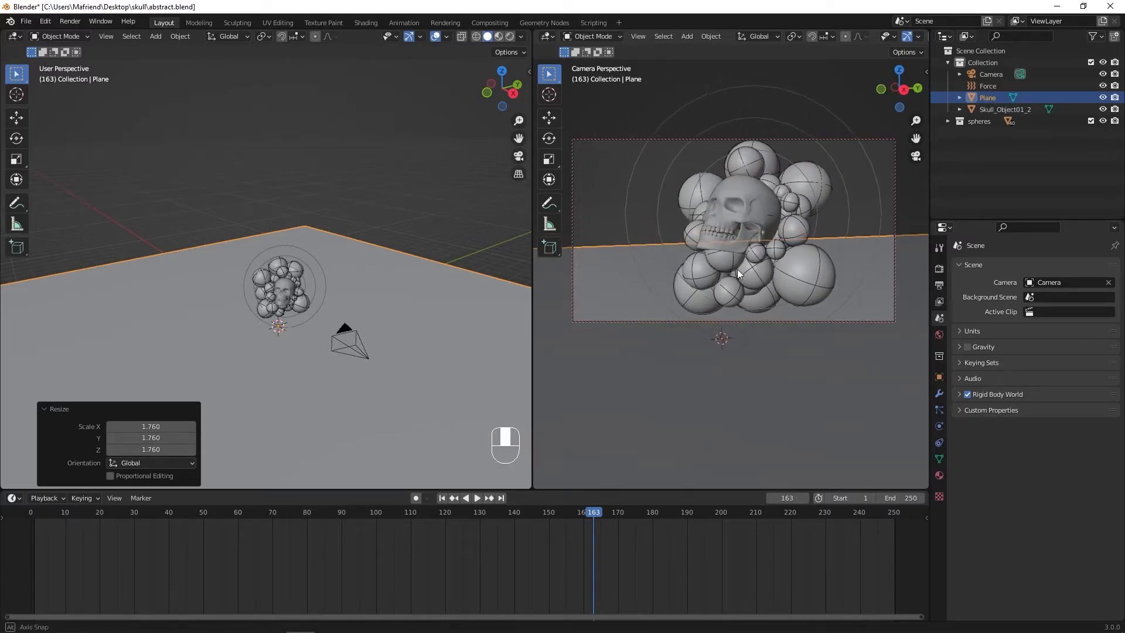
Extrude the plane's edge behind the skull about 14.5 m upward along Z to form a backdrop wall.
{"action": "middle_click_drag", "start_coordinate": [321, 230], "coordinate": [346, 237]}
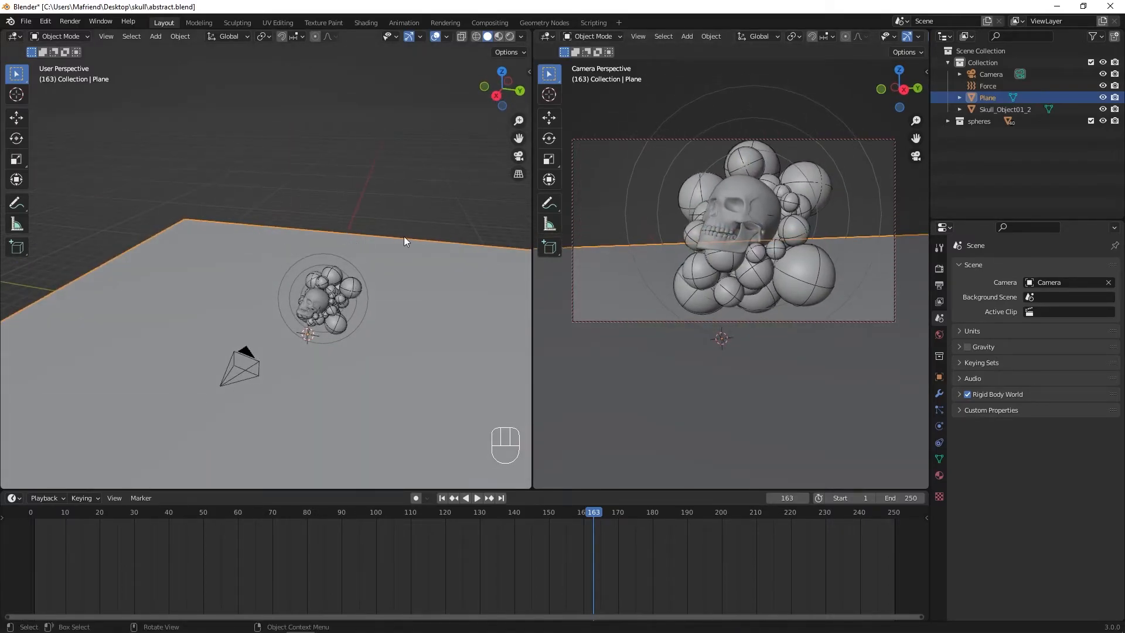
{"action": "key", "text": "Tab"}
{"action": "left_click", "coordinate": [384, 238]}
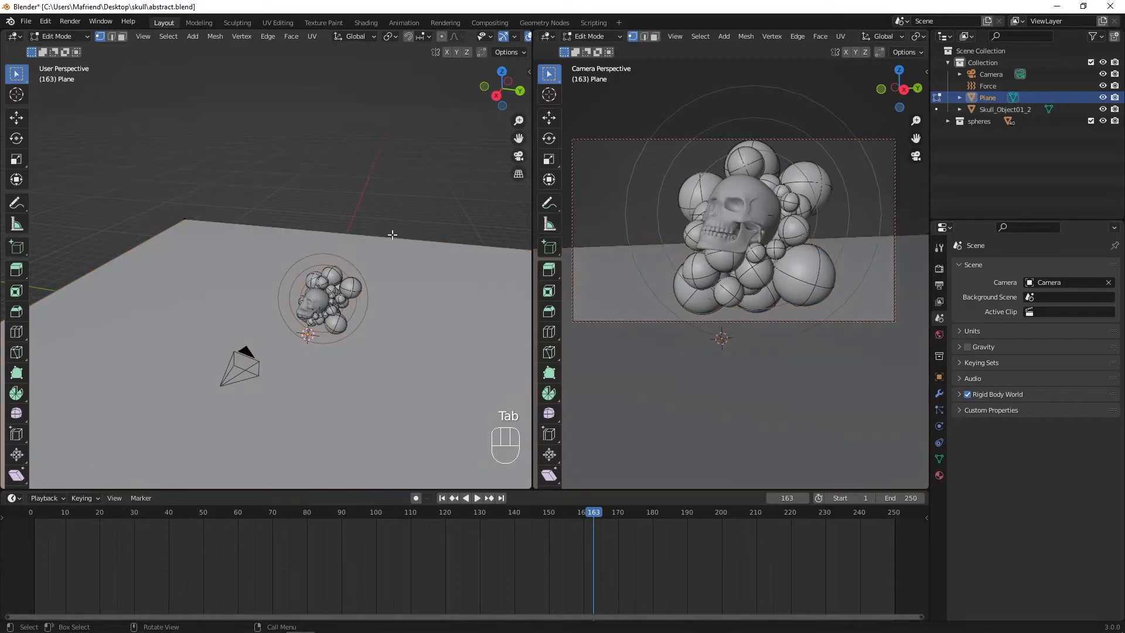
{"action": "key", "text": "2"}
{"action": "left_click", "coordinate": [376, 242]}
{"action": "middle_click_drag", "start_coordinate": [399, 273], "coordinate": [371, 262]}
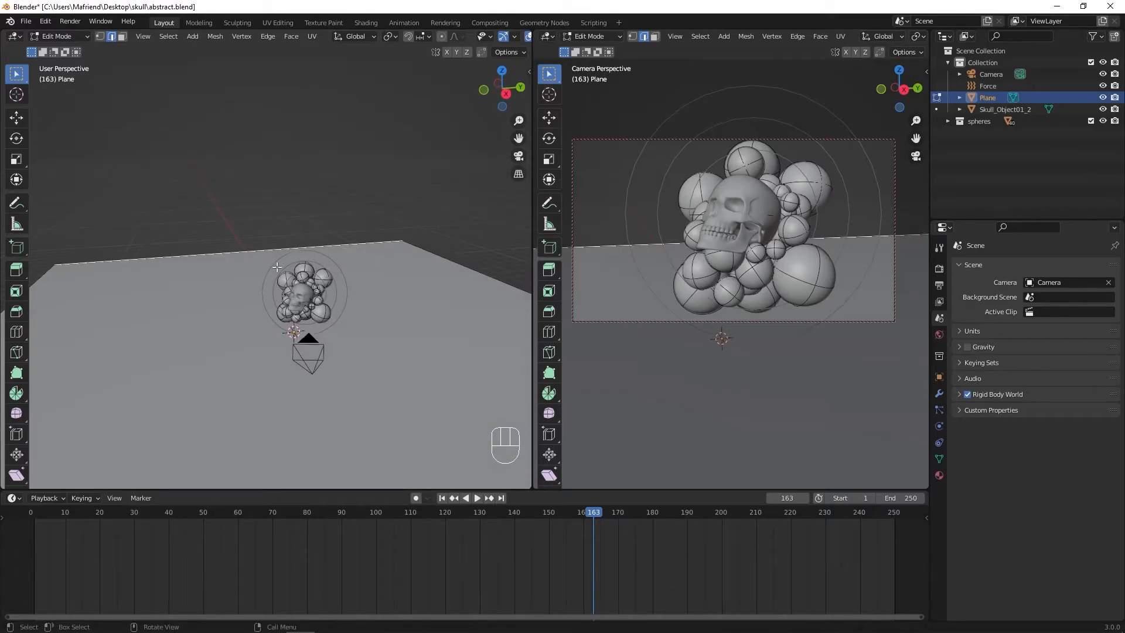
{"action": "key", "text": "e"}
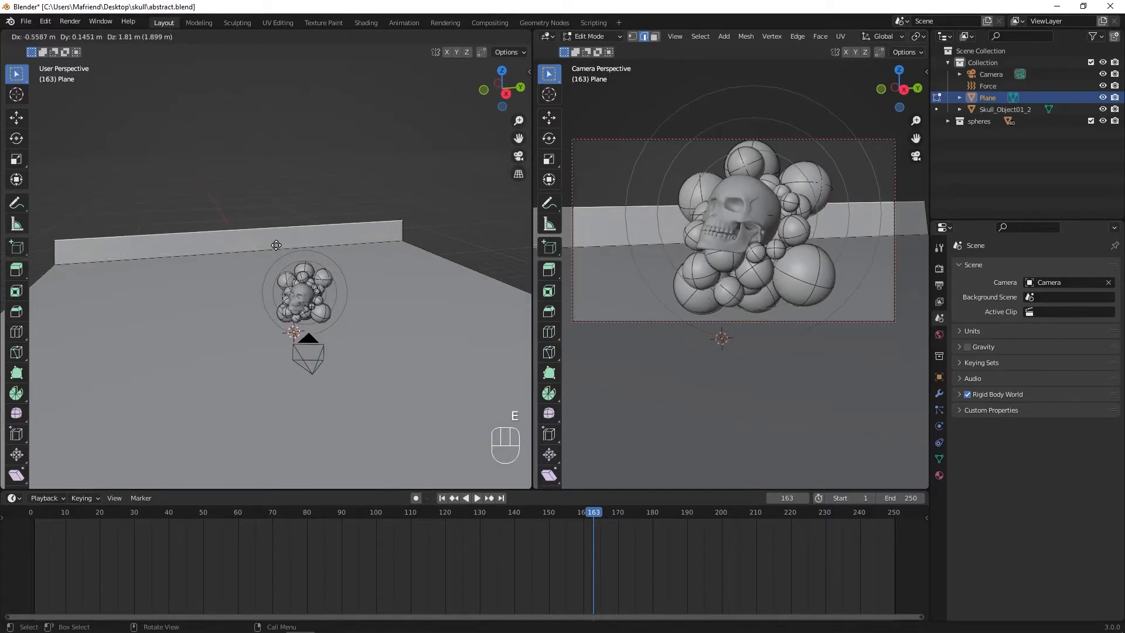
{"action": "key", "text": "z"}
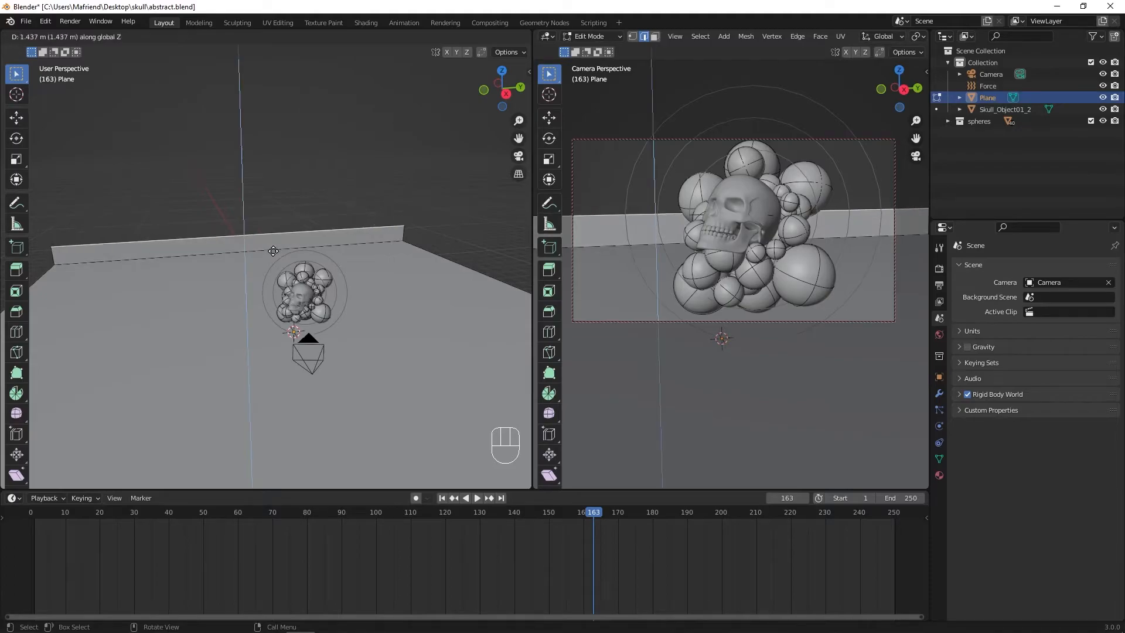
{"action": "left_click", "coordinate": [244, 77]}
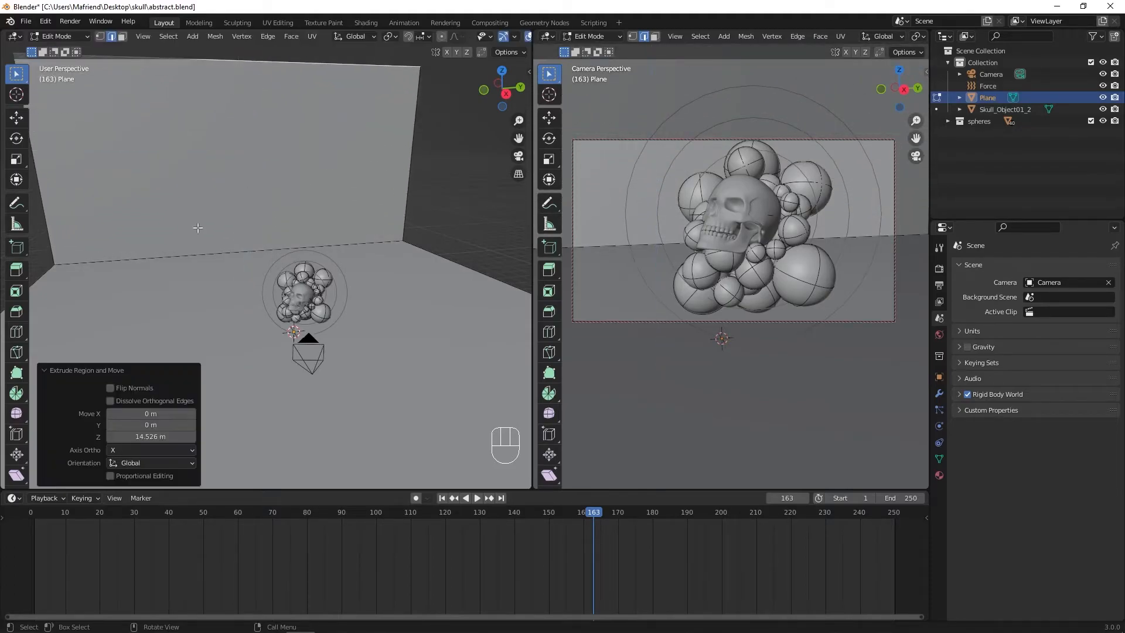
Bevel the edge between floor and backdrop wall with a width of about 0.339 m and 5 segments.
{"action": "left_click", "coordinate": [123, 261]}
{"action": "scroll", "coordinate": [147, 256], "scroll_direction": "up", "scroll_amount": 1}
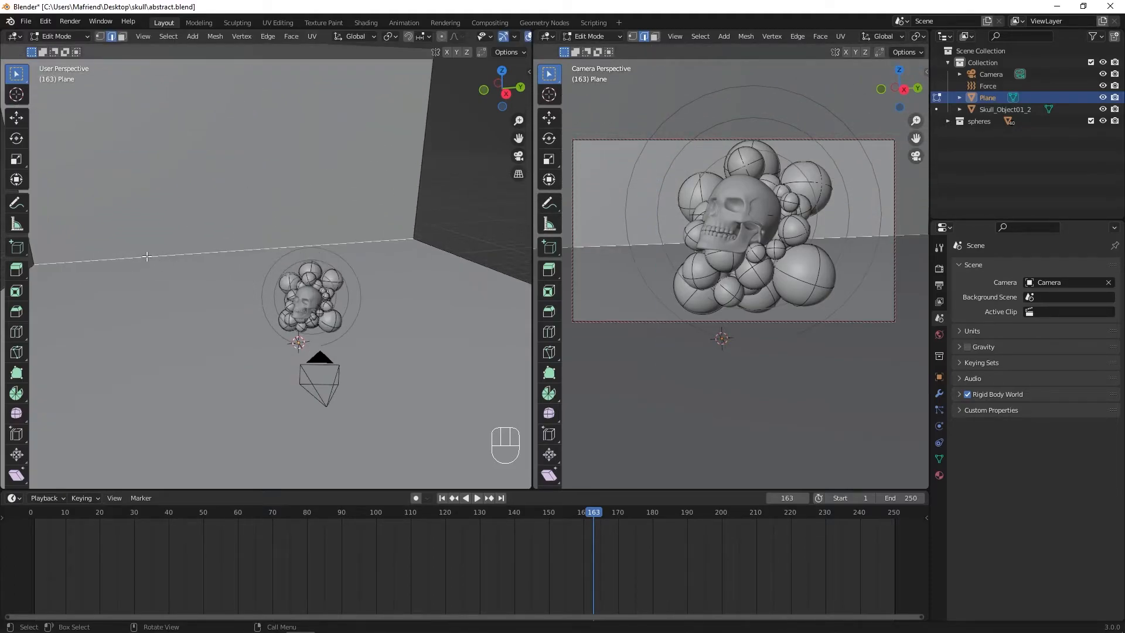
{"action": "key", "text": "ctrl+b"}
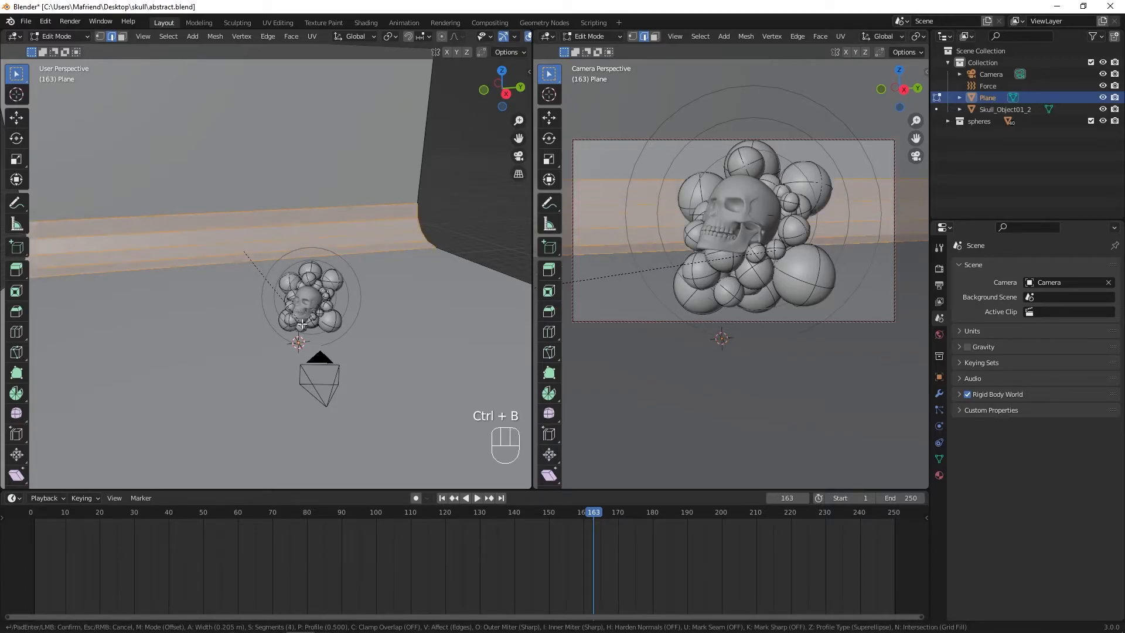
{"action": "scroll", "coordinate": [352, 264], "scroll_direction": "up", "scroll_amount": 4}
{"action": "left_click", "coordinate": [368, 250]}
{"action": "middle_click_drag", "start_coordinate": [367, 251], "coordinate": [373, 226]}
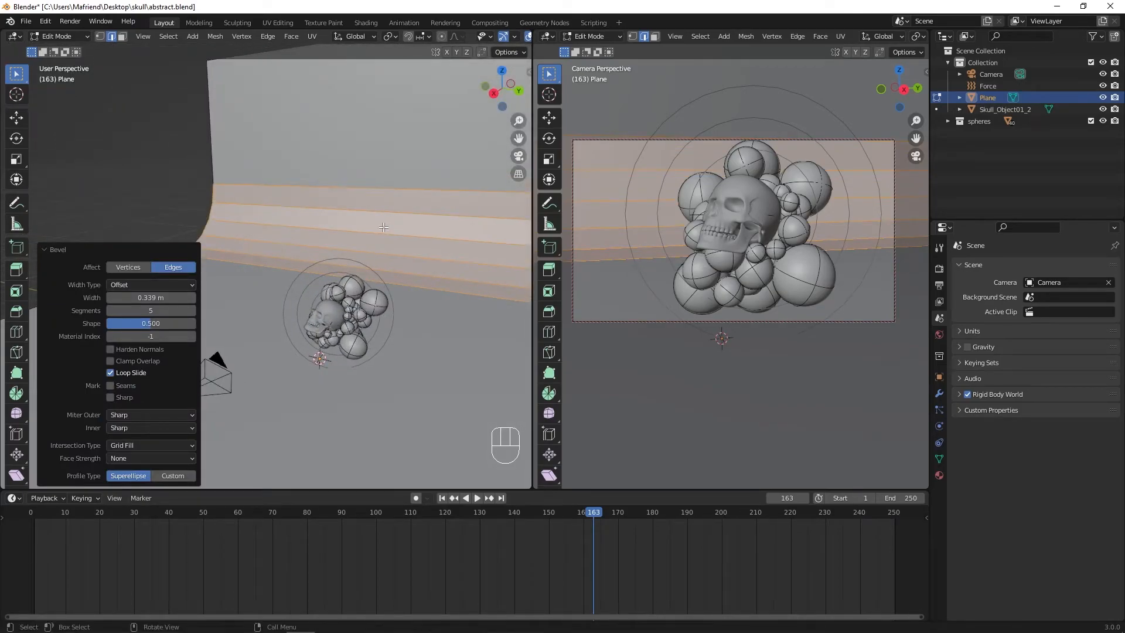
Leave mesh editing and apply smooth shading to the curved backdrop.
{"action": "key", "text": "Tab"}
{"action": "right_click", "coordinate": [409, 179]}
{"action": "left_click", "coordinate": [407, 181]}
{"action": "middle_click_drag", "start_coordinate": [392, 286], "coordinate": [433, 273]}
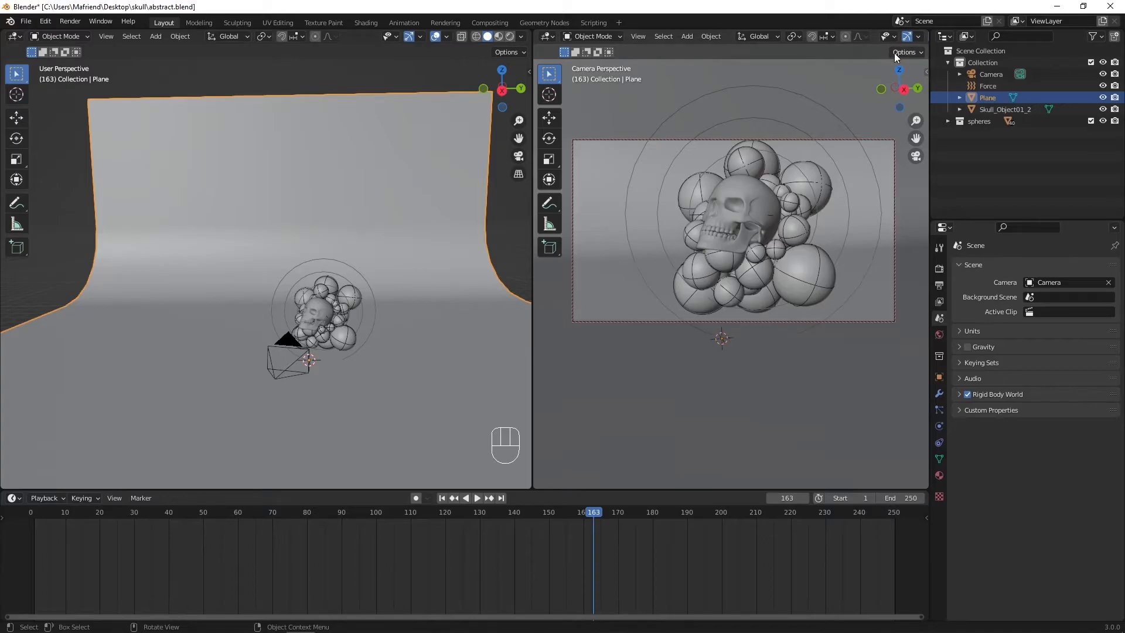
Set the render engine to Cycles with GPU Compute as the device.
{"action": "left_click", "coordinate": [939, 268]}
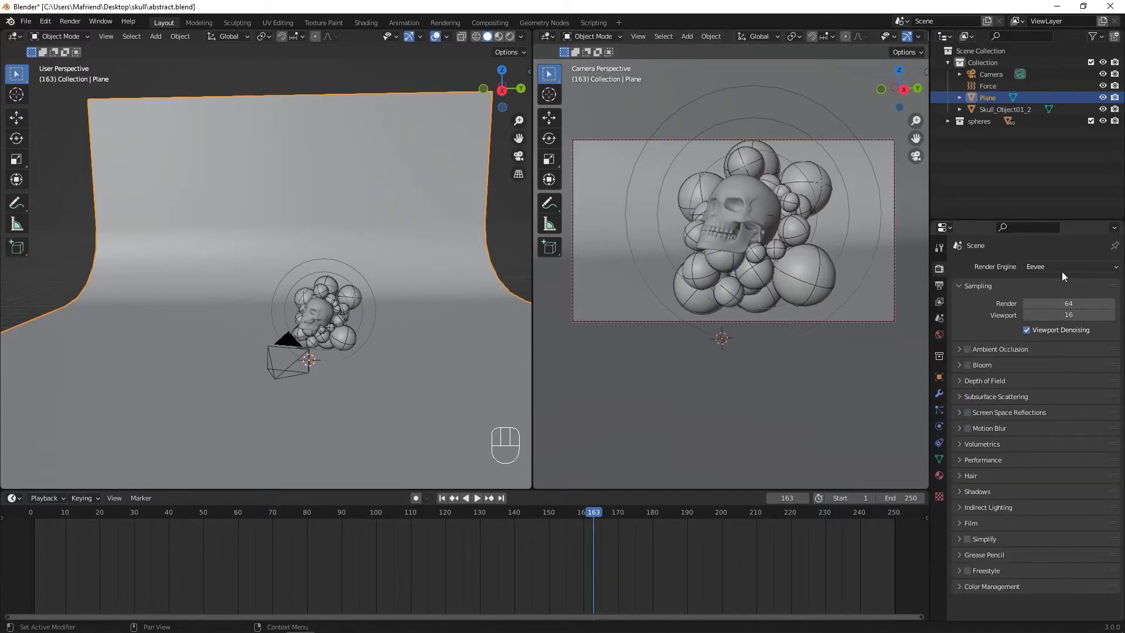
{"action": "left_click", "coordinate": [1107, 268]}
{"action": "left_click", "coordinate": [1077, 305]}
{"action": "left_click", "coordinate": [1077, 299]}
{"action": "left_click", "coordinate": [1067, 303]}
{"action": "left_click", "coordinate": [1064, 297]}
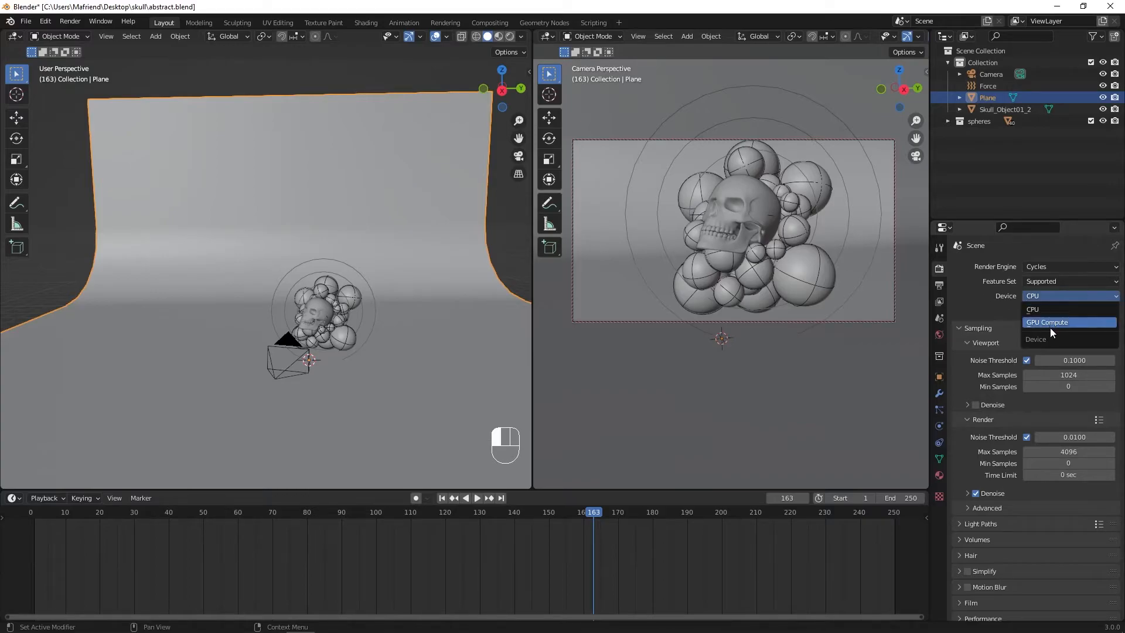
{"action": "left_click", "coordinate": [1049, 321]}
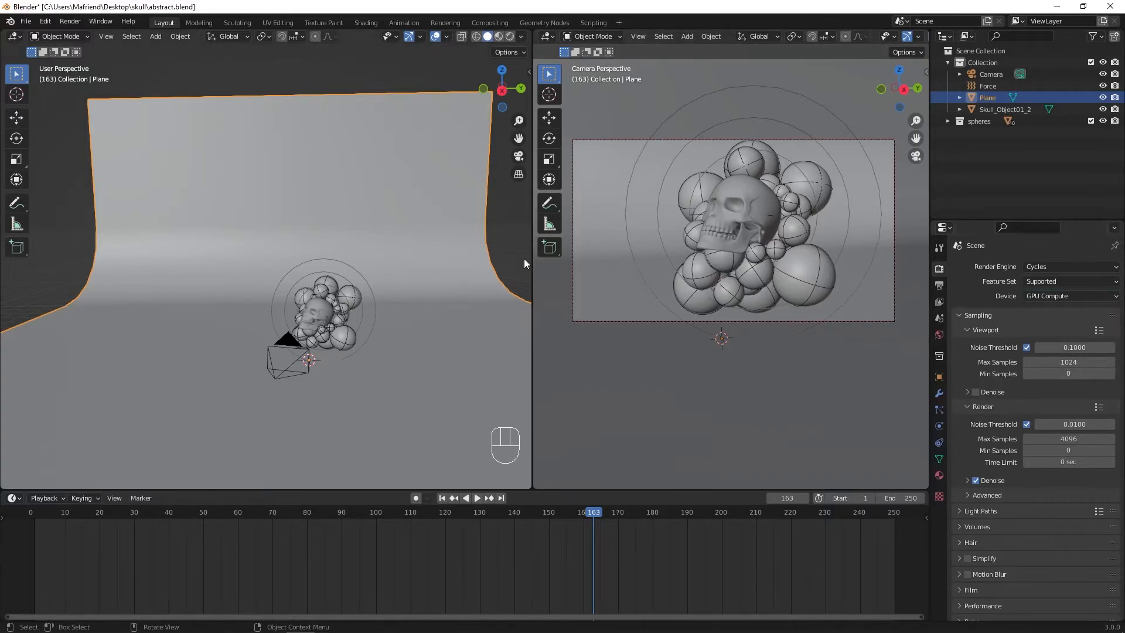
Switch the camera viewport to rendered shading and replace the Timeline with the Shader Editor.
{"action": "scroll", "coordinate": [874, 45], "scroll_direction": "down", "scroll_amount": 5}
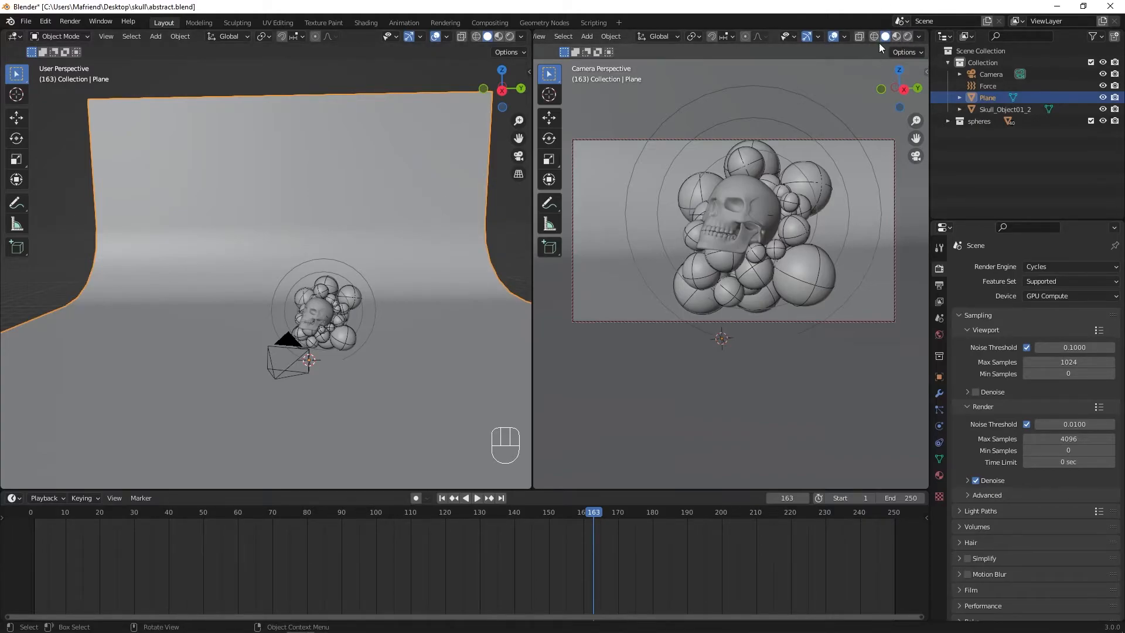
{"action": "left_click", "coordinate": [907, 36]}
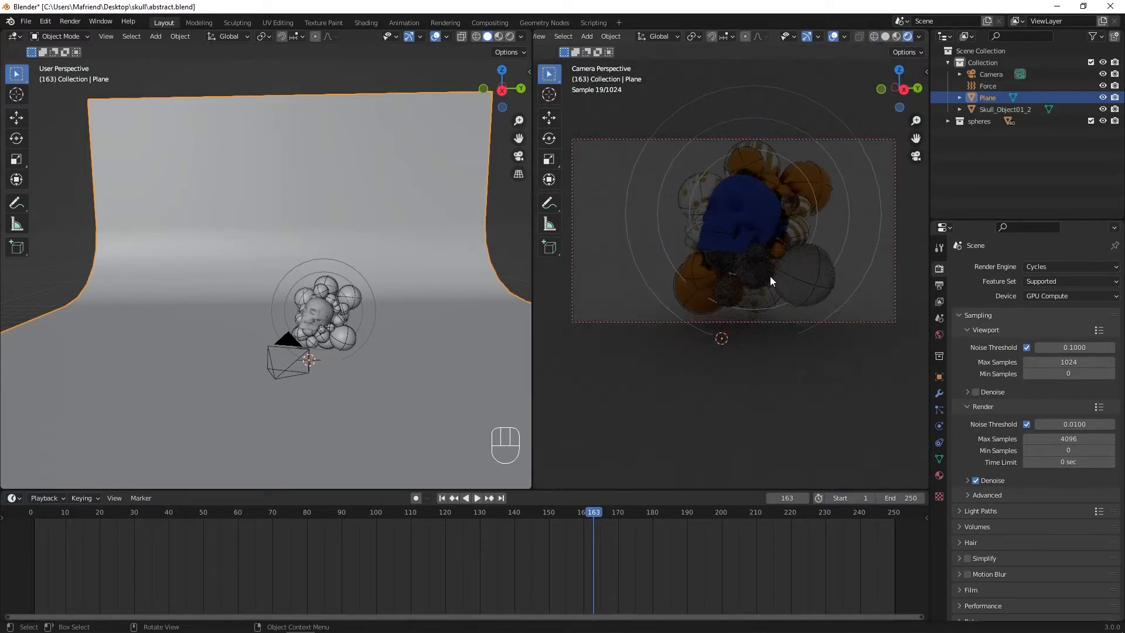
{"action": "left_click", "coordinate": [14, 498]}
{"action": "left_click", "coordinate": [39, 458]}
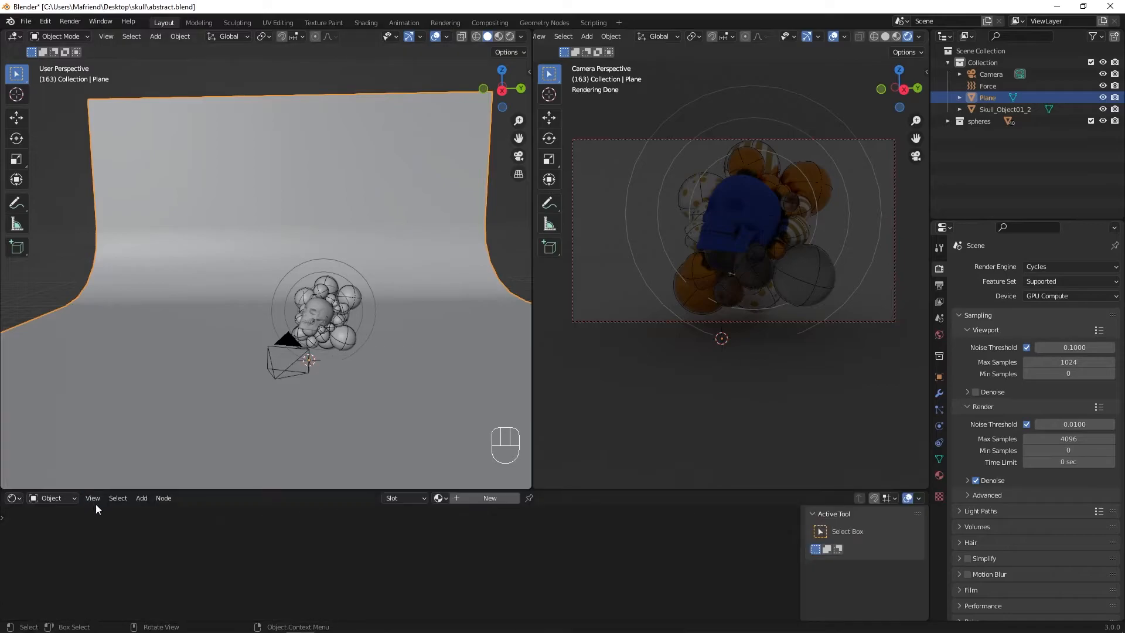
Switch the Shader Editor to the World node tree, enlarge the editor area, and select the Background node.
{"action": "left_click", "coordinate": [62, 498]}
{"action": "left_click", "coordinate": [56, 525]}
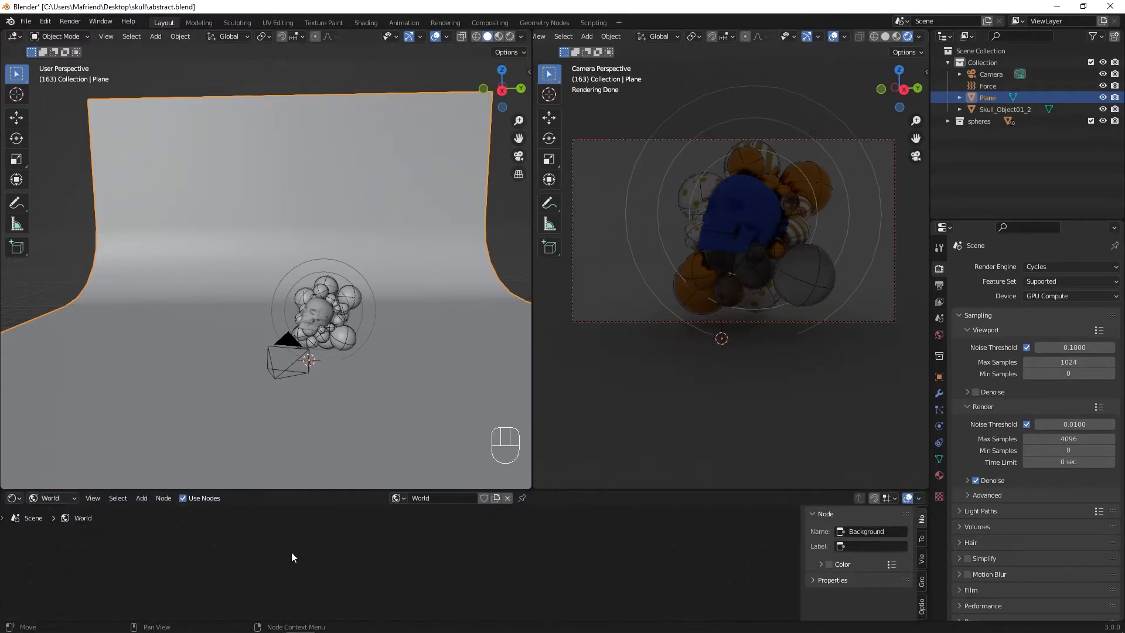
{"action": "left_click_drag", "start_coordinate": [544, 491], "coordinate": [545, 352]}
{"action": "middle_click_drag", "start_coordinate": [544, 486], "coordinate": [448, 571], "text": "shift"}
{"action": "scroll", "coordinate": [448, 556], "scroll_direction": "up", "scroll_amount": 1}
{"action": "scroll", "coordinate": [549, 498], "scroll_direction": "up", "scroll_amount": 4}
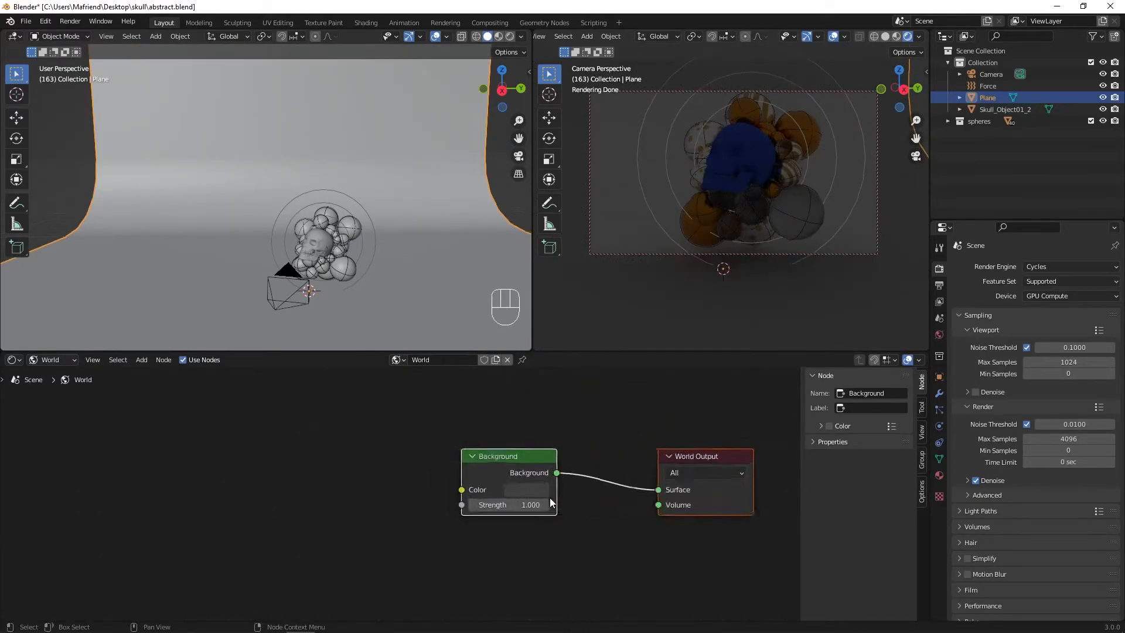
{"action": "middle_click_drag", "start_coordinate": [586, 504], "coordinate": [342, 511], "text": "shift"}
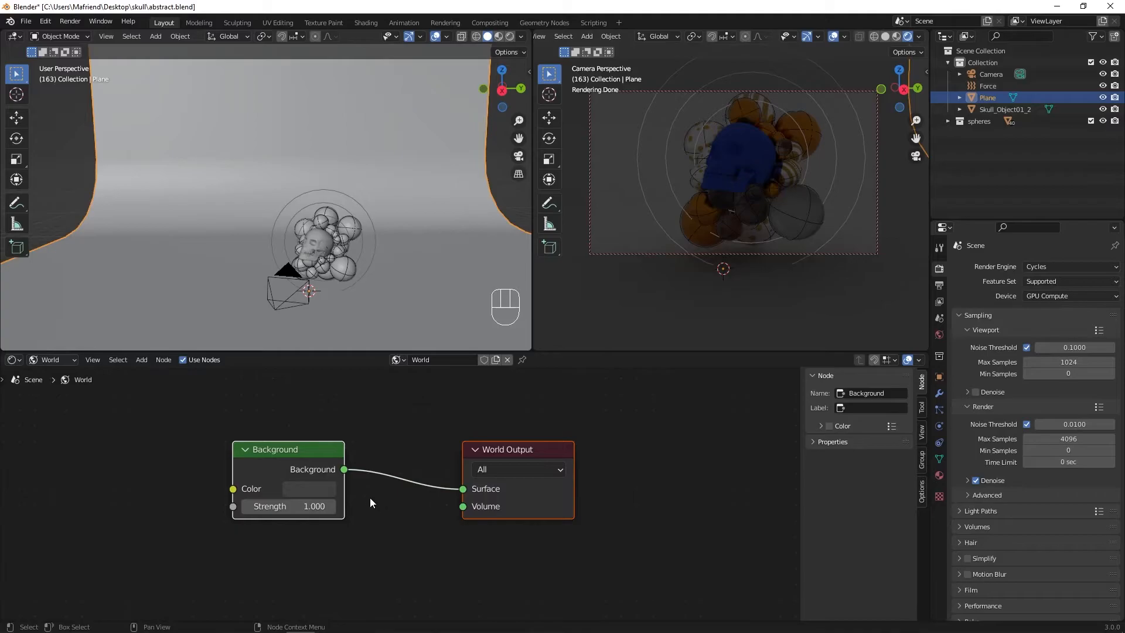
{"action": "left_click", "coordinate": [284, 452]}
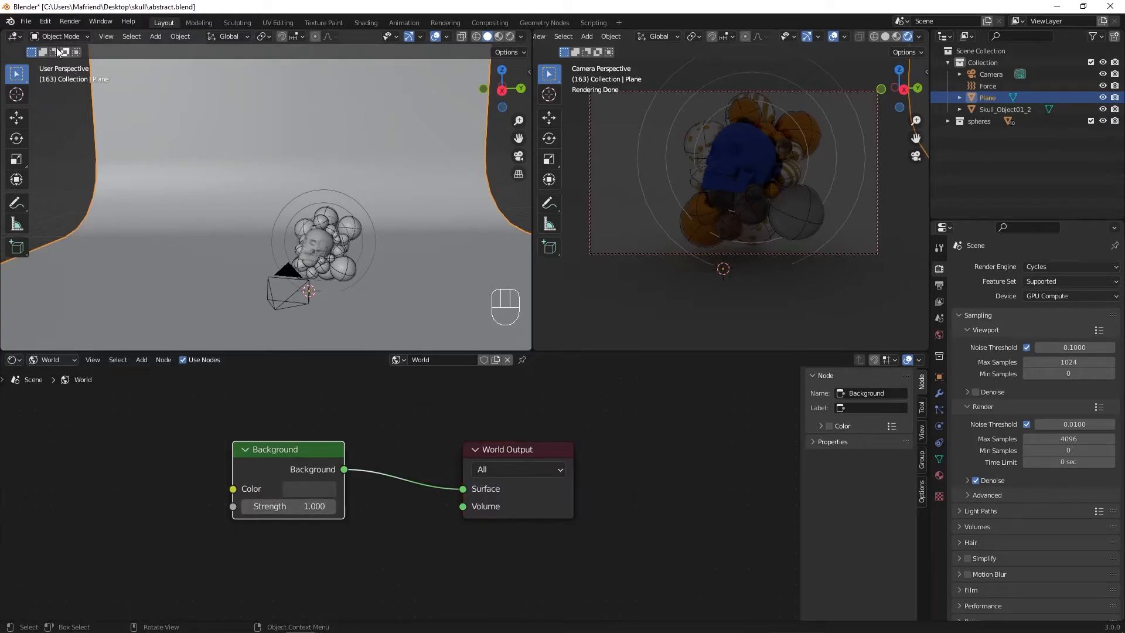
Find the Node Wrangler add-on in the Preferences by searching for "node" and enable it.
{"action": "left_click", "coordinate": [43, 22]}
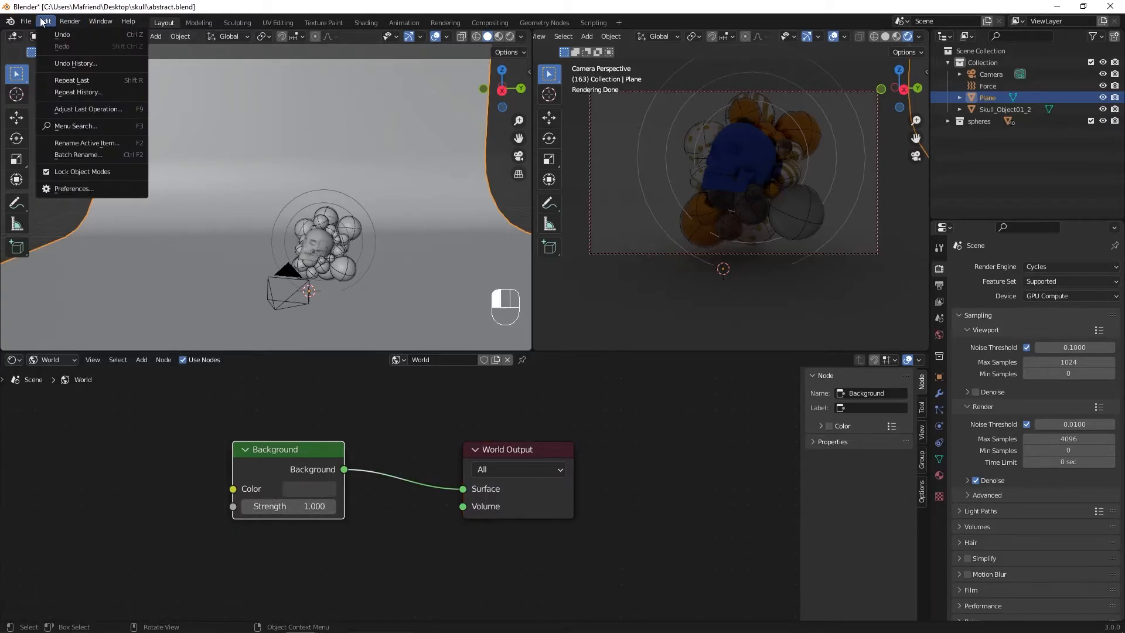
{"action": "left_click", "coordinate": [70, 188]}
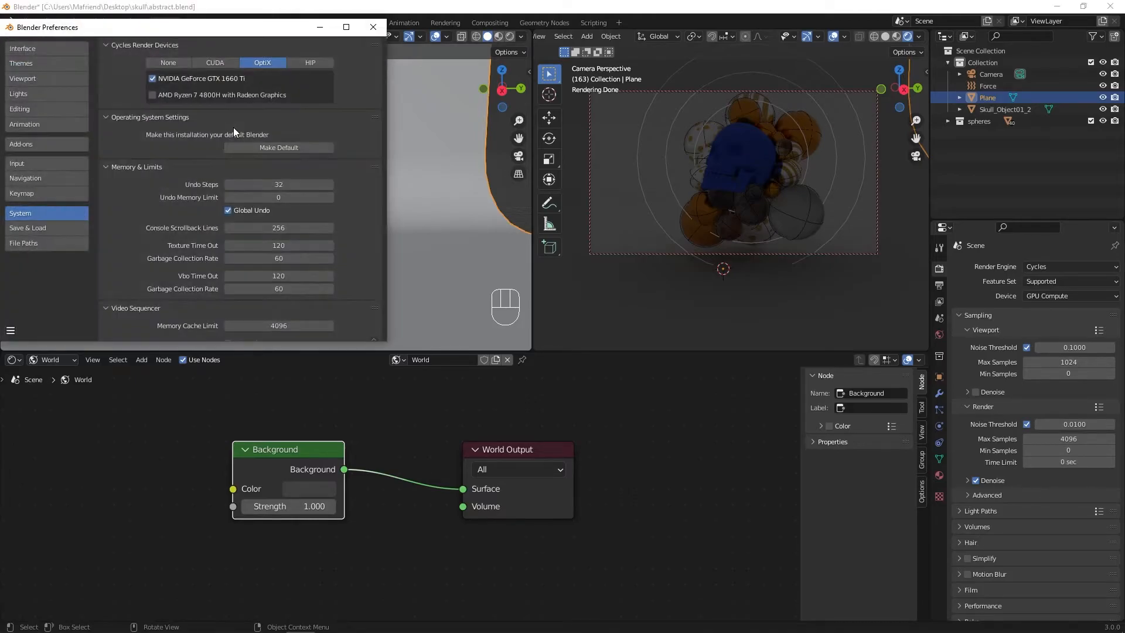
{"action": "left_click", "coordinate": [34, 145]}
{"action": "type", "text": "node"}
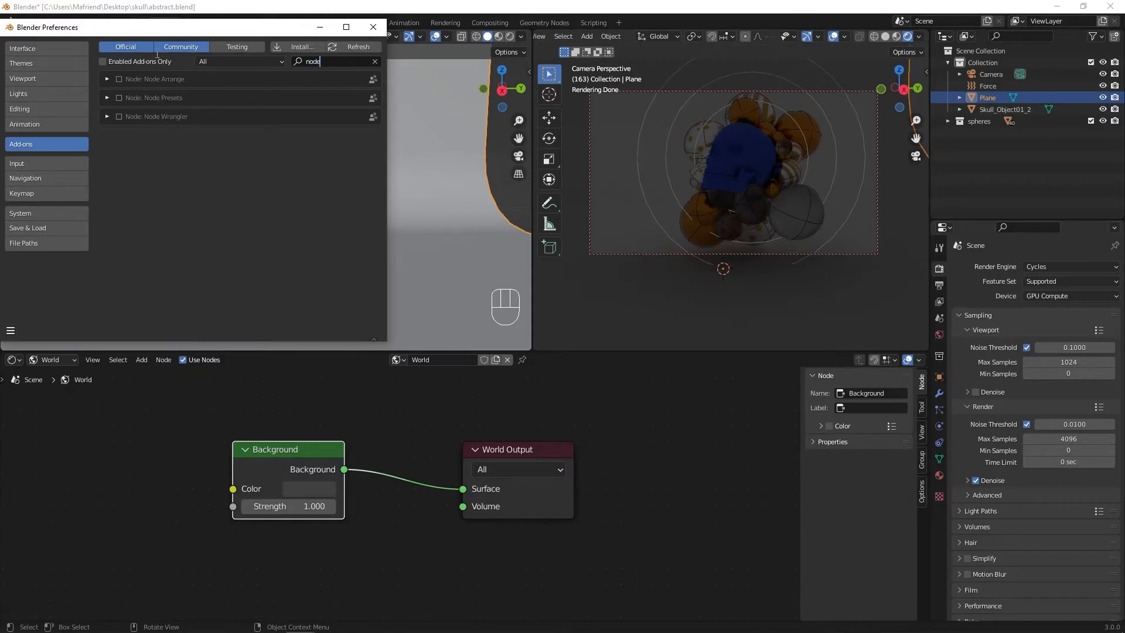
{"action": "left_click_drag", "start_coordinate": [174, 32], "coordinate": [299, 87]}
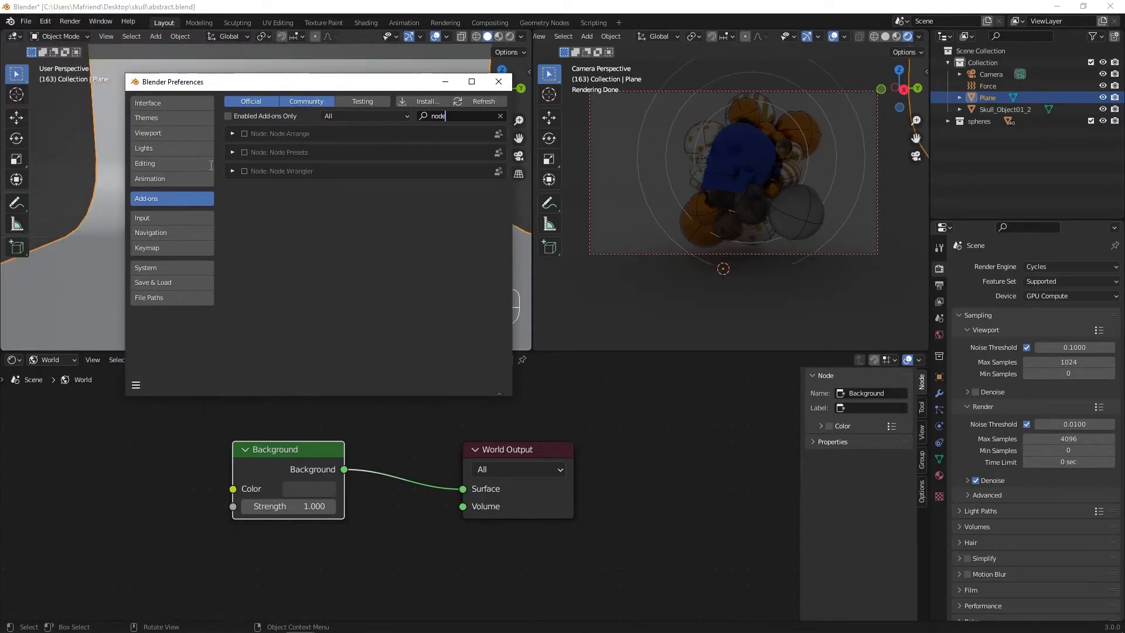
{"action": "left_click", "coordinate": [245, 171]}
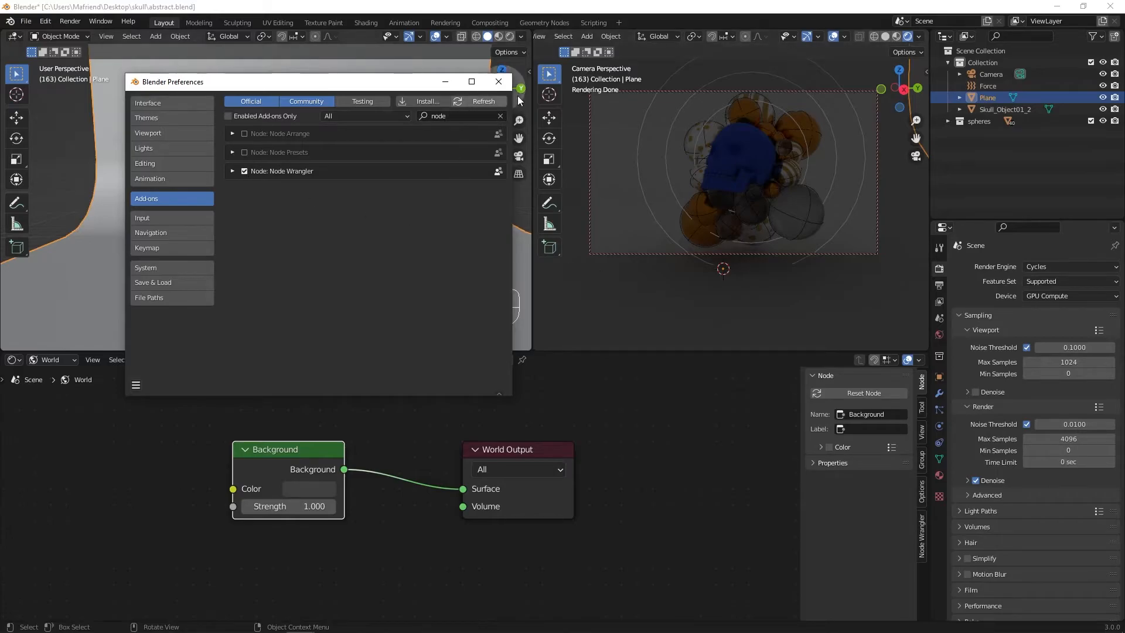
{"action": "left_click", "coordinate": [498, 82]}
Add a Node Wrangler texture setup with Environment Texture, Mapping and Texture Coordinate to the Background node, and space out the nodes.
{"action": "scroll", "coordinate": [376, 483], "scroll_direction": "down", "scroll_amount": 3}
{"action": "middle_click_drag", "start_coordinate": [379, 493], "coordinate": [528, 494]}
{"action": "key", "text": "ctrl"}
{"action": "key", "text": "ctrl+t"}
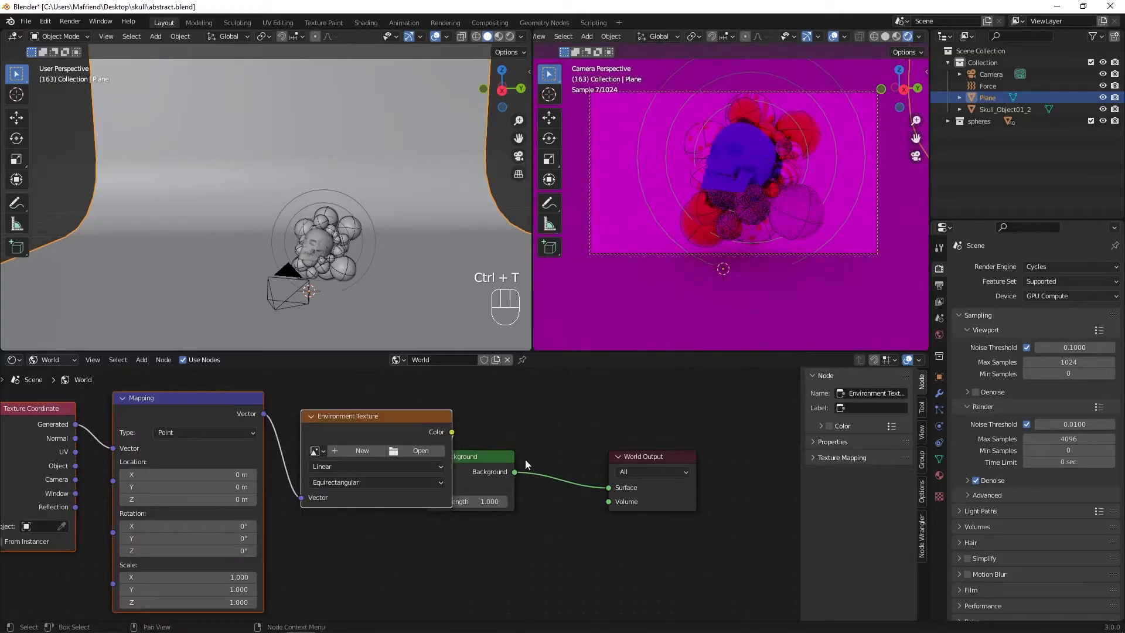
{"action": "scroll", "coordinate": [525, 459], "scroll_direction": "down", "scroll_amount": 1}
{"action": "left_click_drag", "start_coordinate": [488, 463], "coordinate": [530, 449]}
{"action": "left_click_drag", "start_coordinate": [602, 463], "coordinate": [655, 459]}
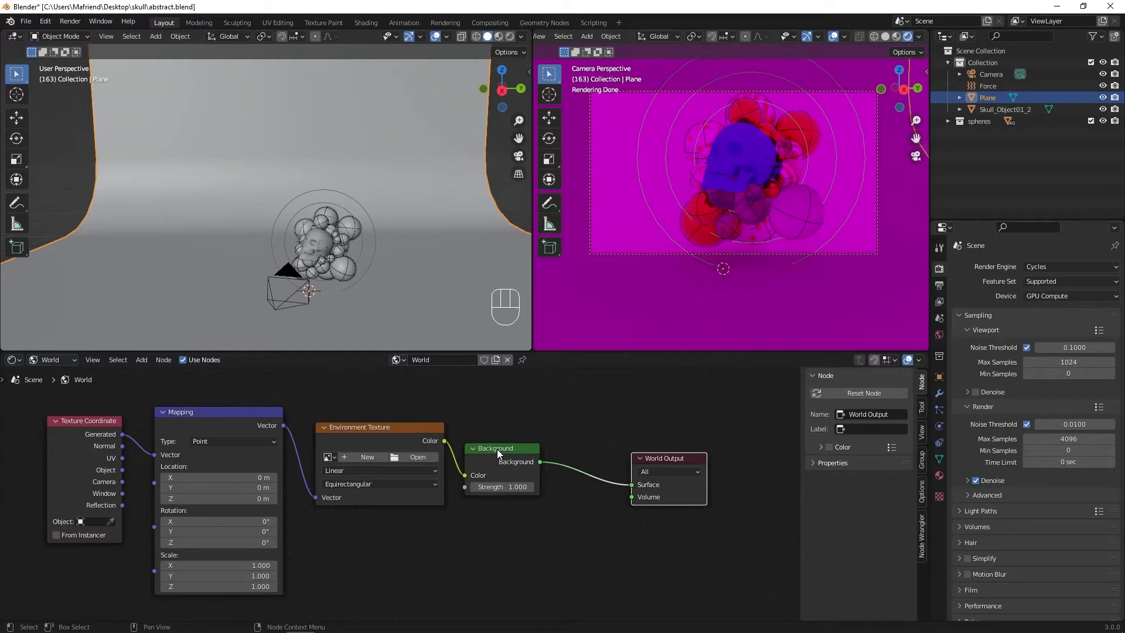
{"action": "left_click_drag", "start_coordinate": [497, 449], "coordinate": [520, 438]}
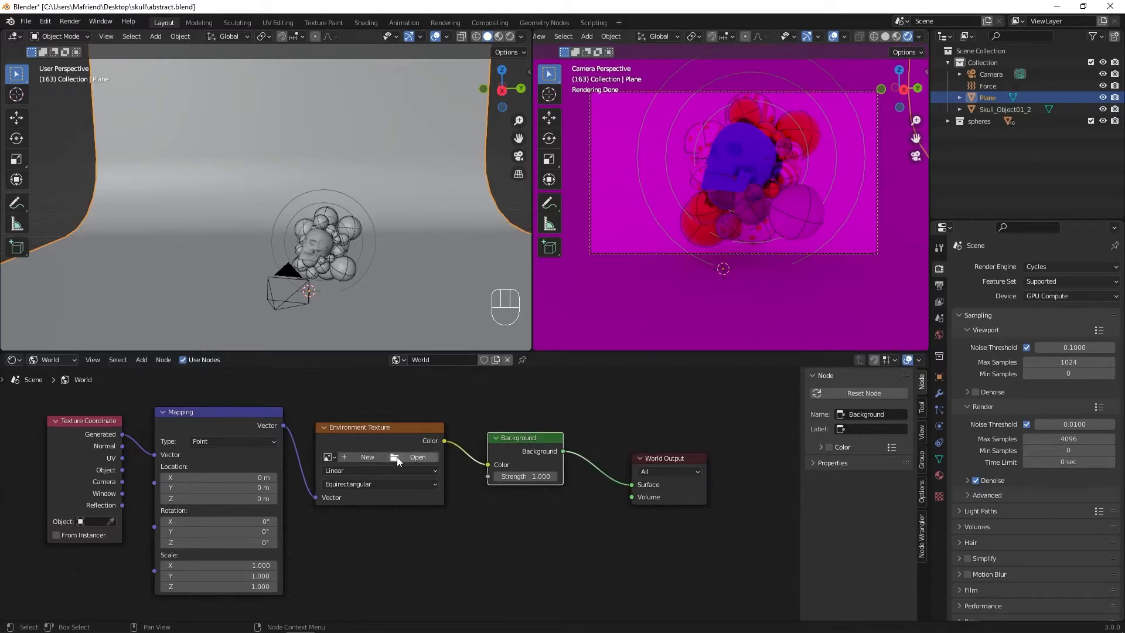
Open the image browser for the Environment Texture and choose stuttgart_suburbs_4k.hdr in D:\blends\hdri without loading it.
{"action": "left_click", "coordinate": [408, 458]}
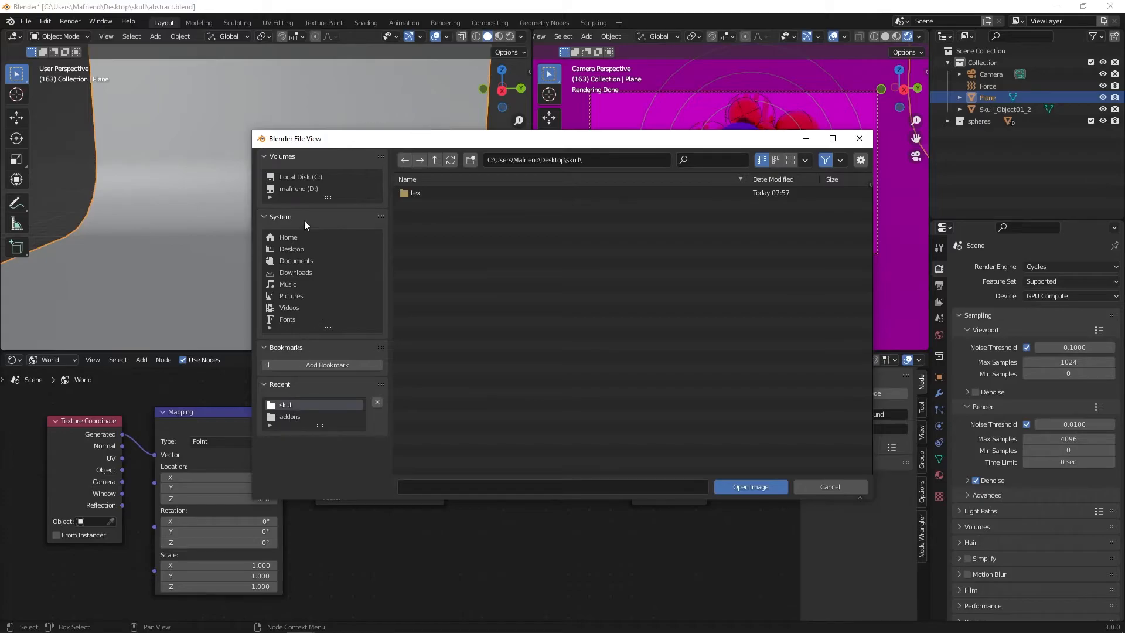
{"action": "left_click", "coordinate": [294, 186]}
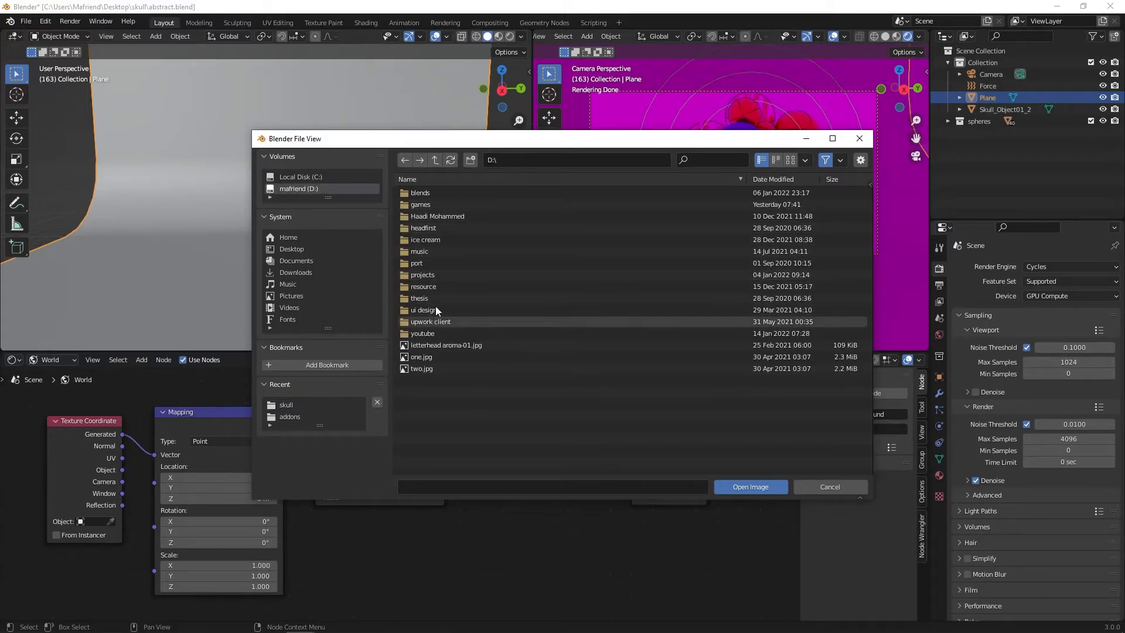
{"action": "double_click", "coordinate": [435, 192]}
{"action": "double_click", "coordinate": [426, 239]}
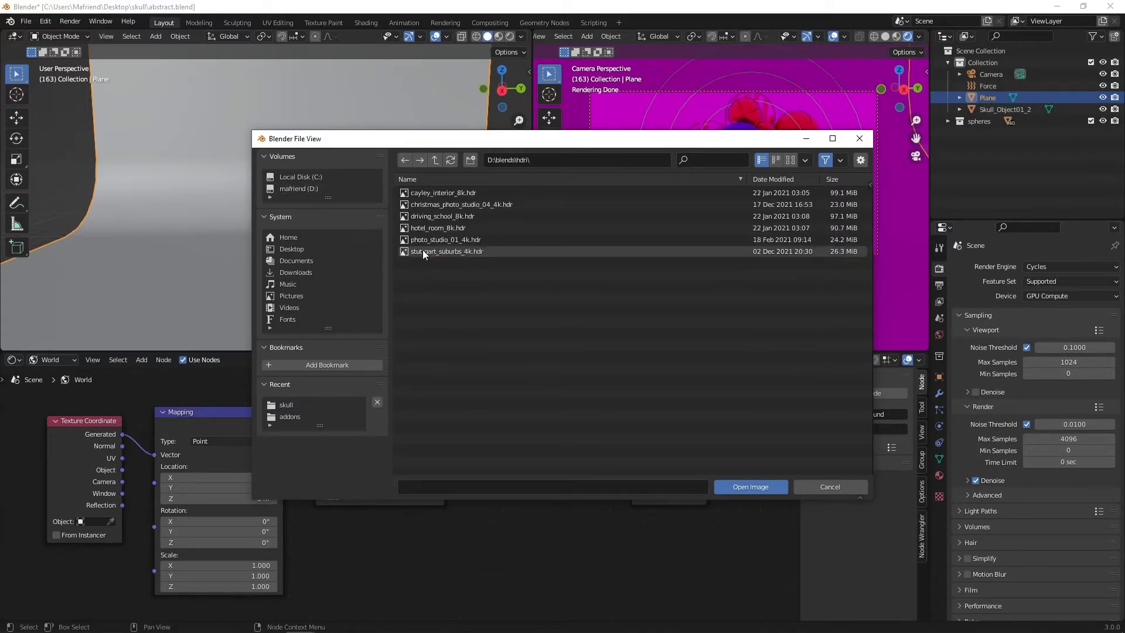
{"action": "left_click", "coordinate": [449, 252]}
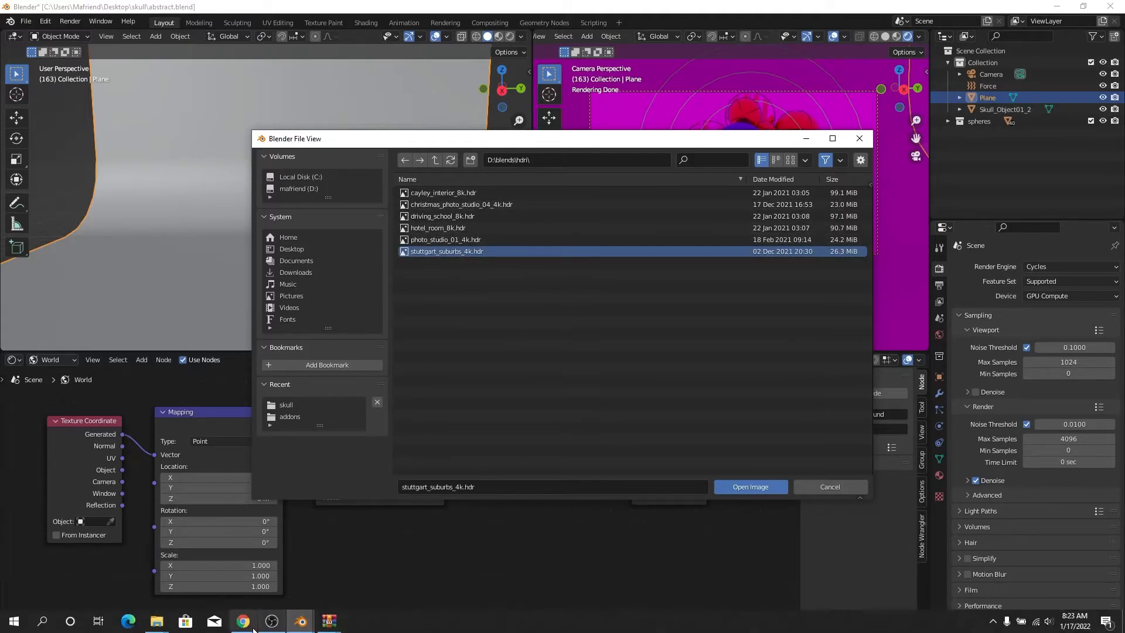
Switch to Chrome, search Google for "hdri haven" and open Poly Haven's HDRIs page.
{"action": "left_click", "coordinate": [243, 623]}
{"action": "left_click", "coordinate": [520, 69]}
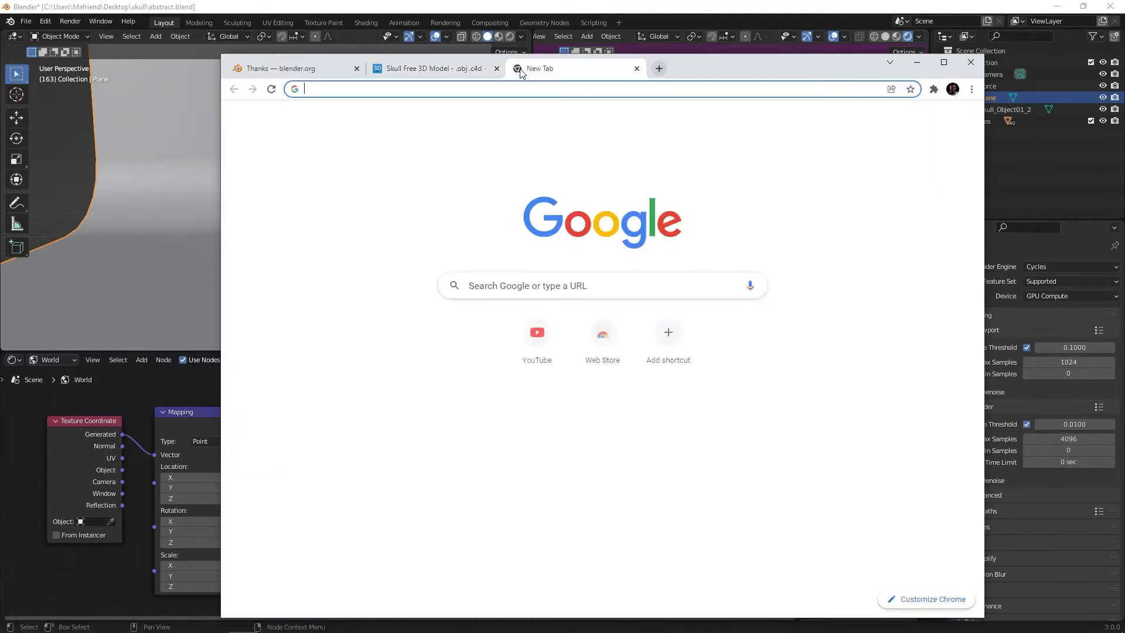
{"action": "type", "text": "hdri"}
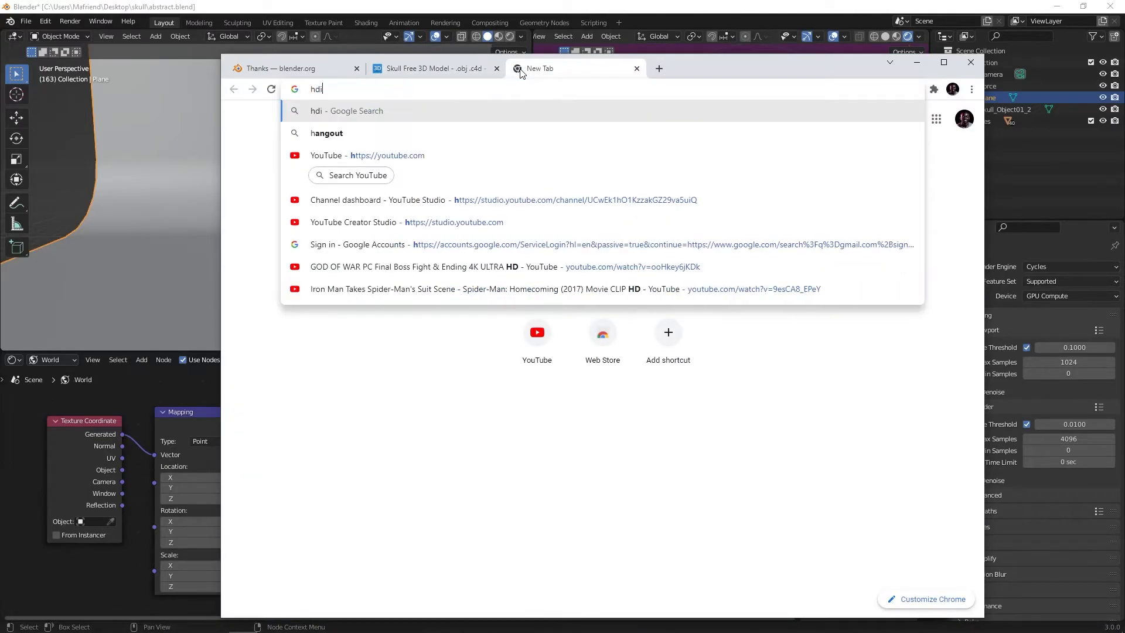
{"action": "type", "text": " h"}
{"action": "key", "text": "Return"}
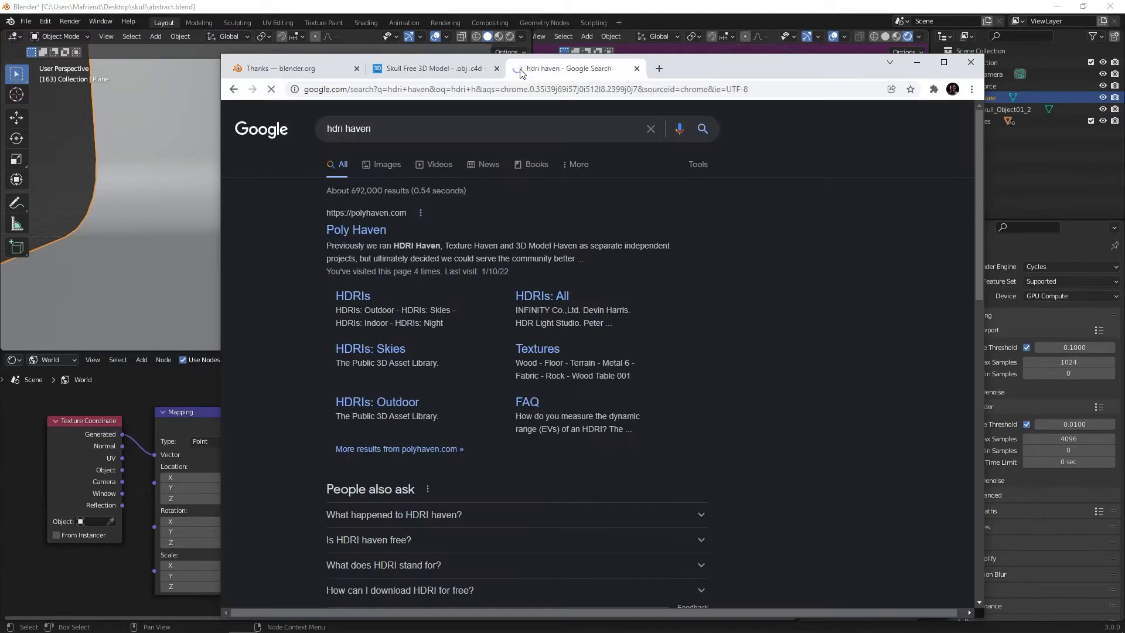
{"action": "left_click", "coordinate": [354, 296]}
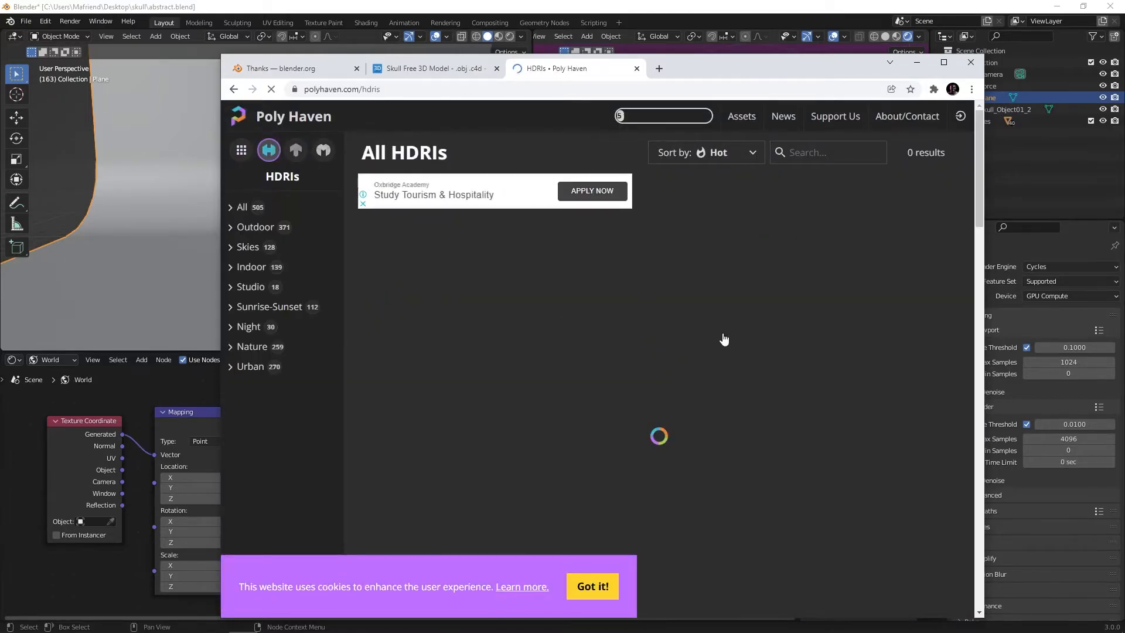
Browse Poly Haven's HDRI library and open the Borghese Gardens page.
{"action": "scroll", "coordinate": [713, 355], "scroll_direction": "down", "scroll_amount": 3}
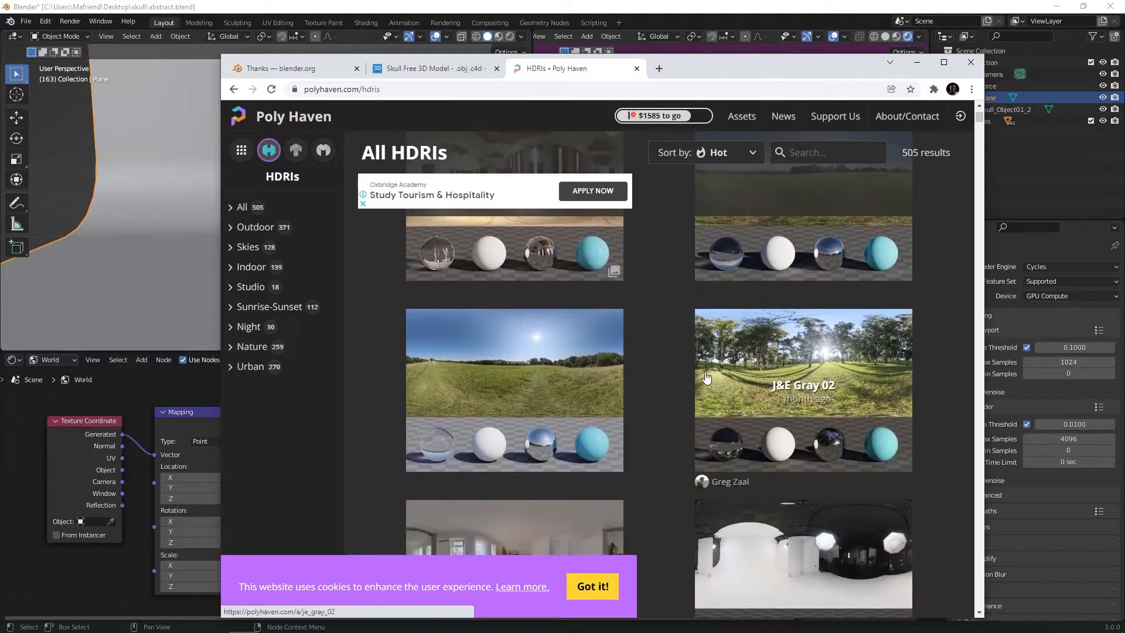
{"action": "scroll", "coordinate": [586, 422], "scroll_direction": "down", "scroll_amount": 3}
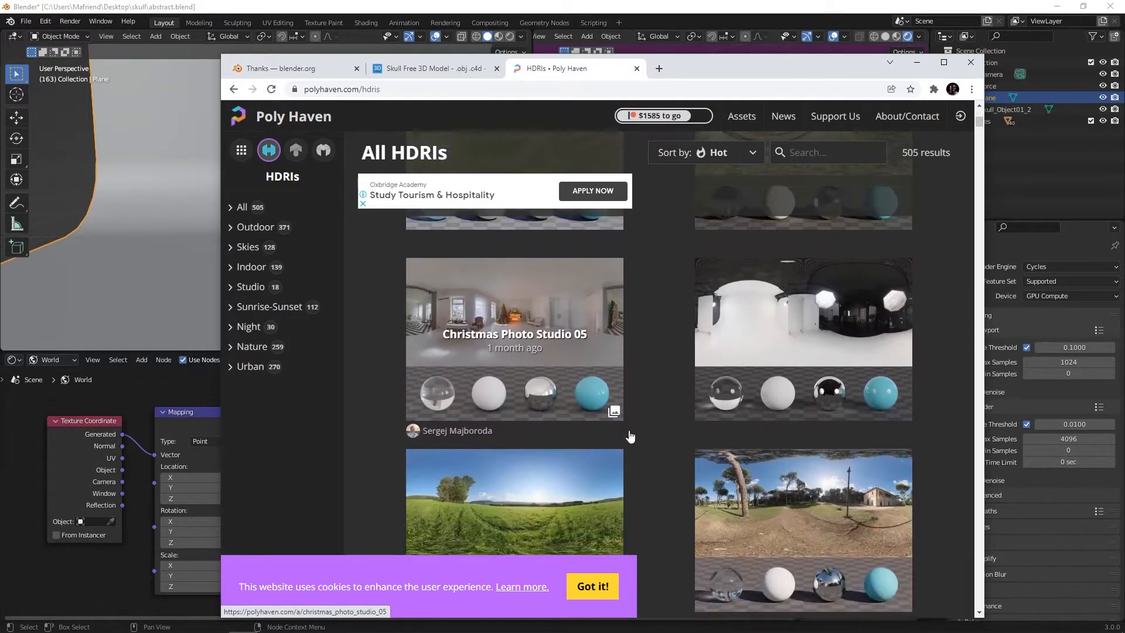
{"action": "scroll", "coordinate": [752, 505], "scroll_direction": "down", "scroll_amount": 3}
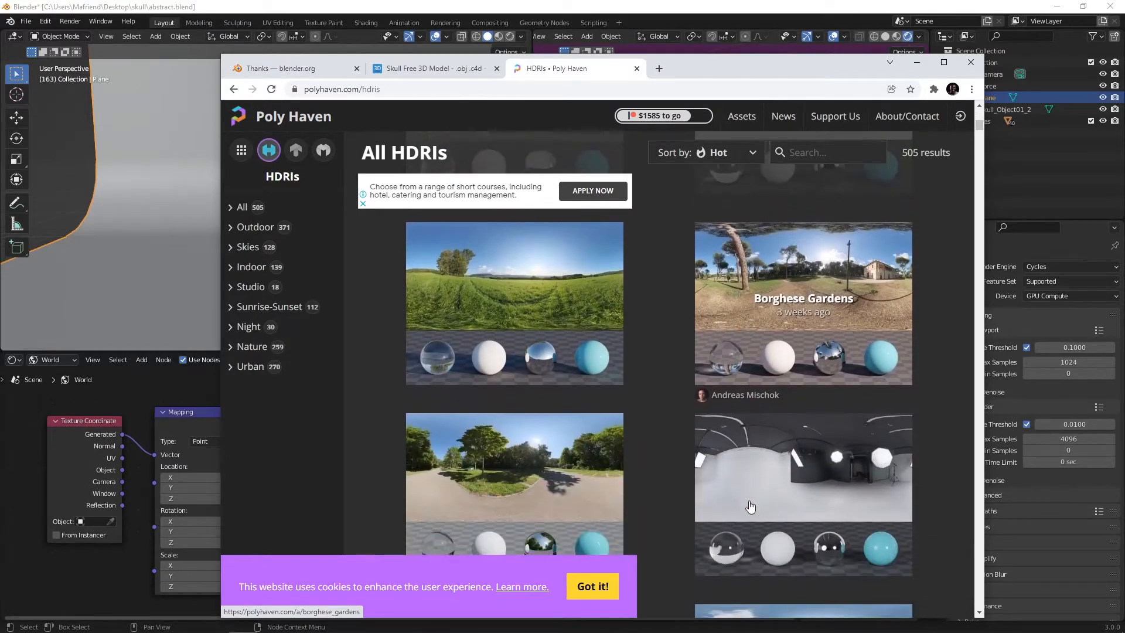
{"action": "scroll", "coordinate": [751, 506], "scroll_direction": "down", "scroll_amount": 1}
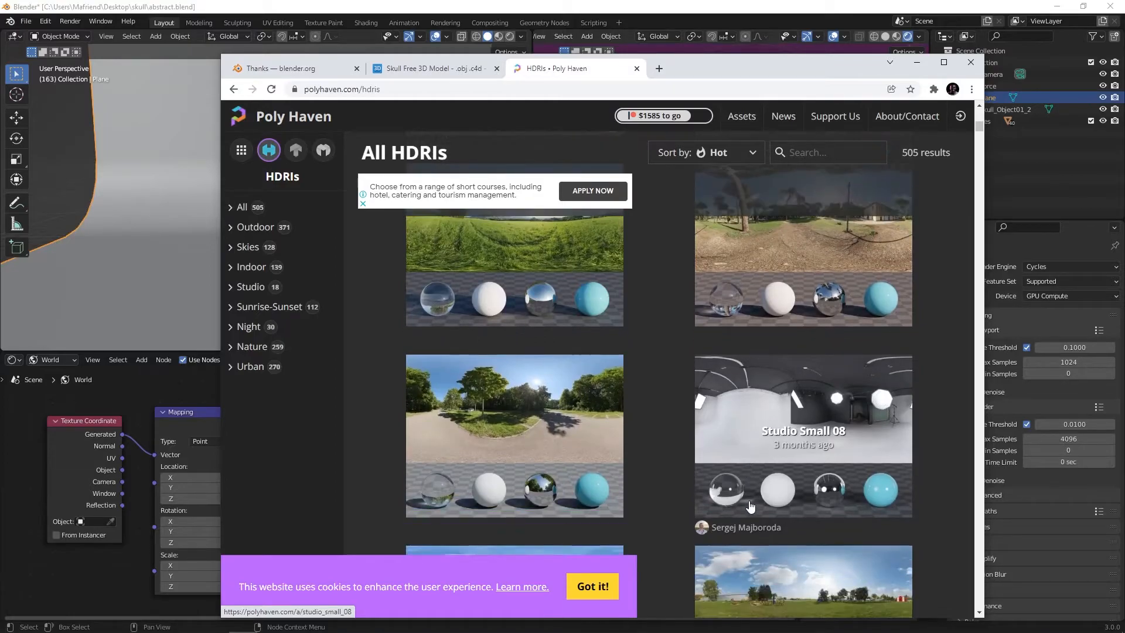
{"action": "scroll", "coordinate": [751, 506], "scroll_direction": "up", "scroll_amount": 1}
{"action": "left_click", "coordinate": [789, 348]}
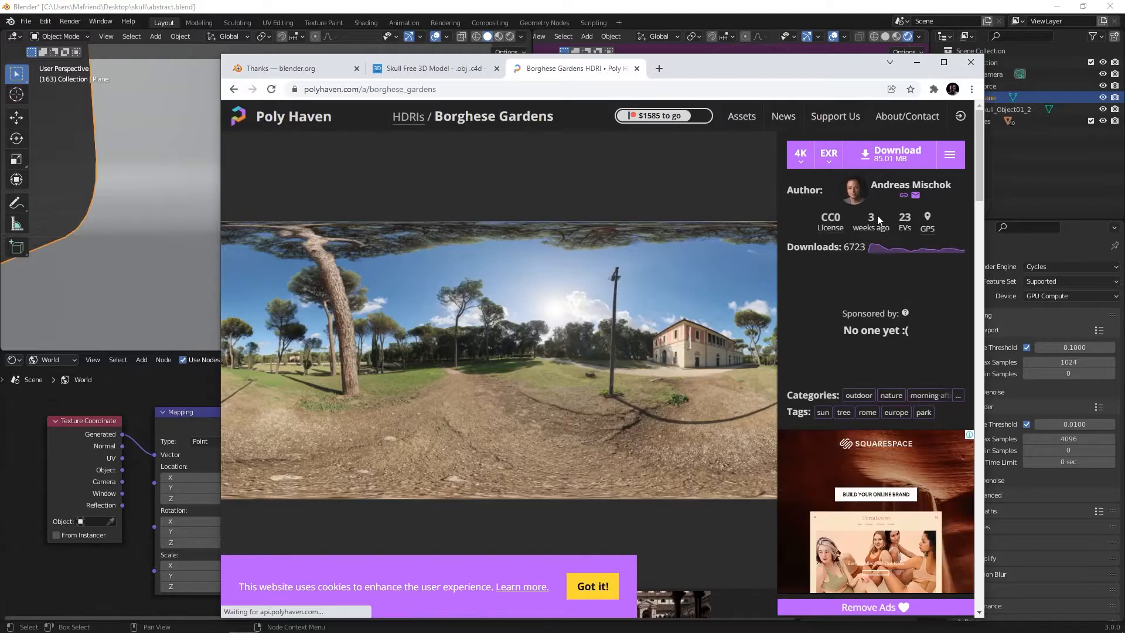
Download the Borghese Gardens environment at 4K resolution in HDR format.
{"action": "left_click", "coordinate": [947, 154]}
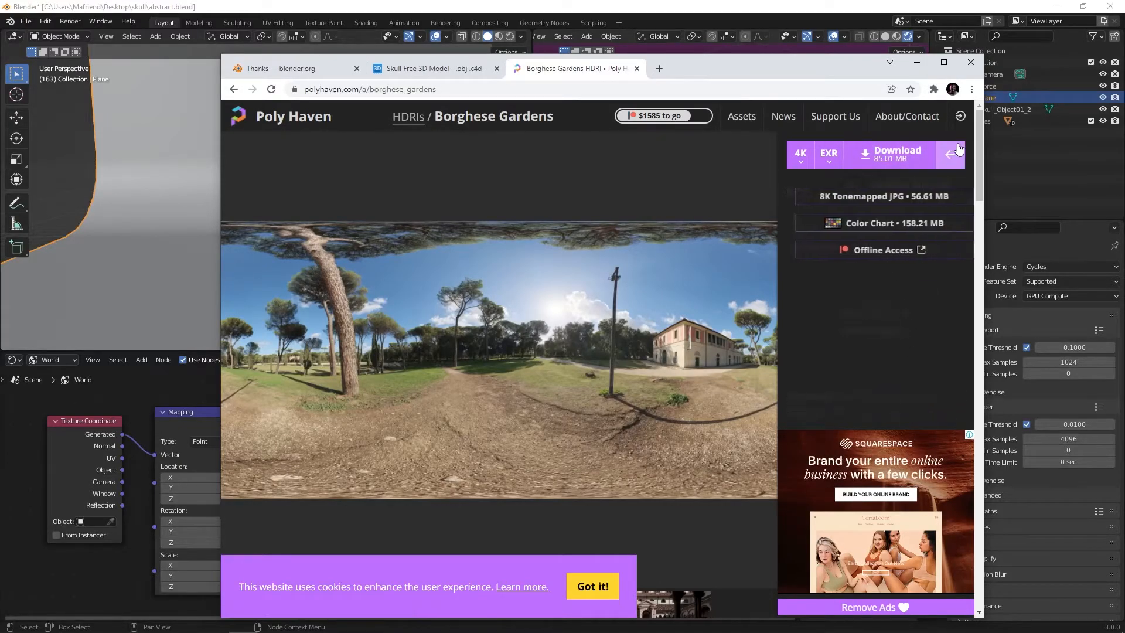
{"action": "left_click", "coordinate": [800, 154]}
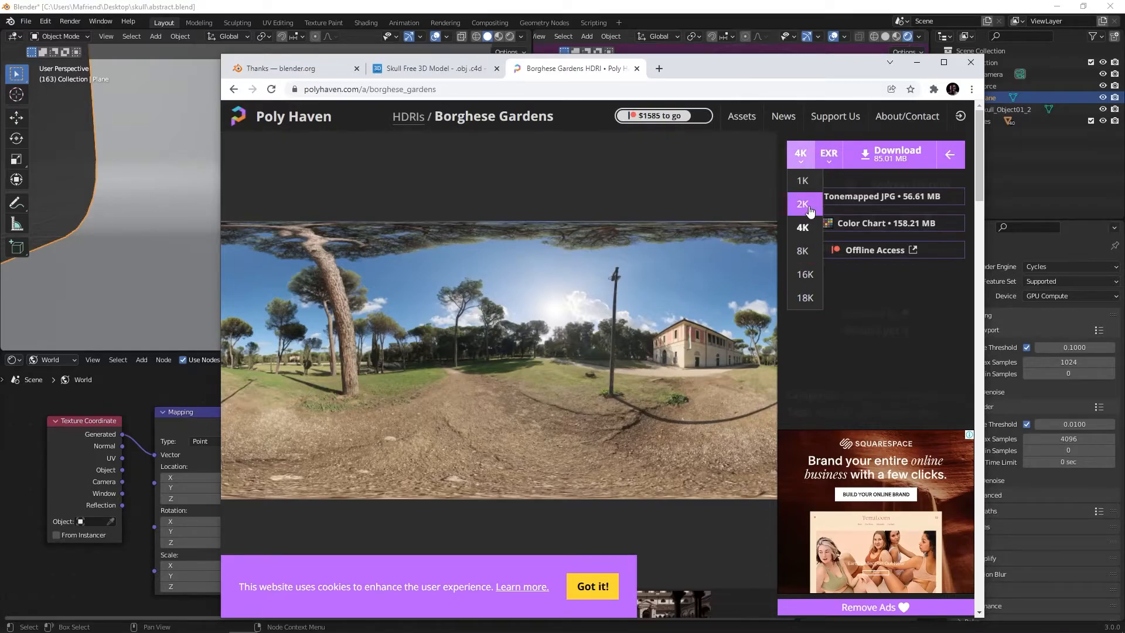
{"action": "left_click", "coordinate": [829, 154]}
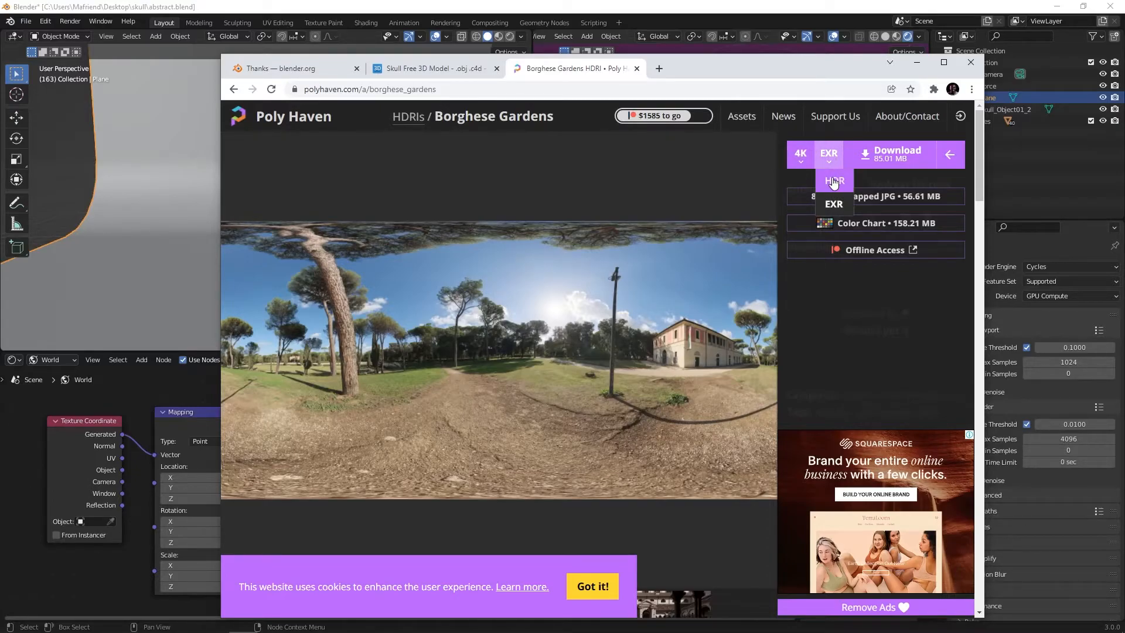
{"action": "left_click", "coordinate": [832, 178]}
{"action": "left_click", "coordinate": [891, 153]}
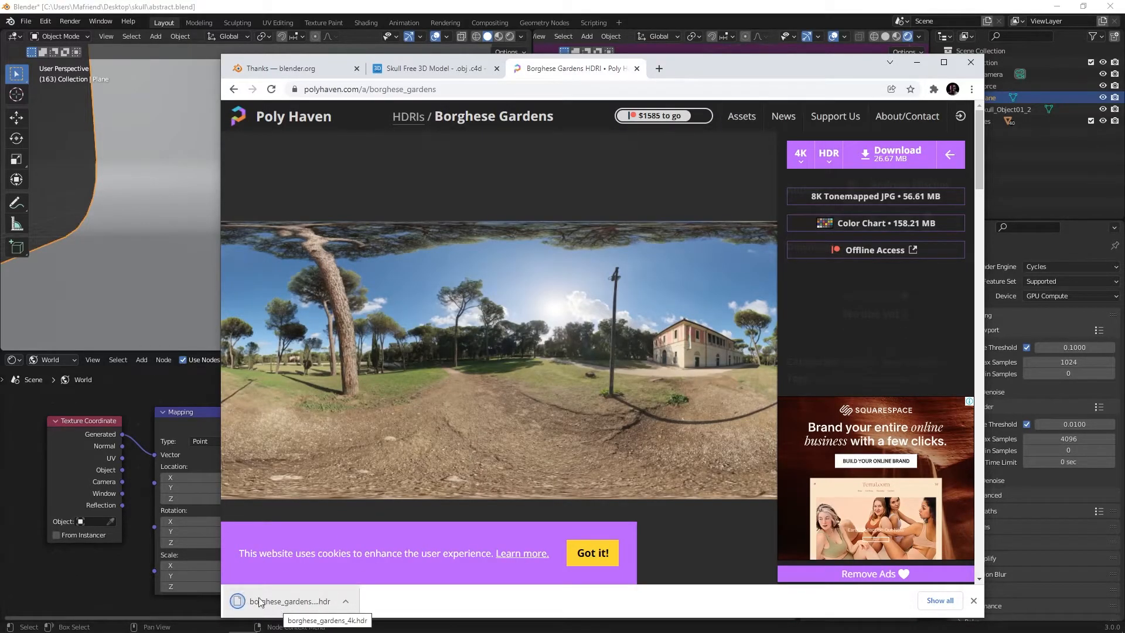
Show the downloaded borghese_gardens_4k.hdr in its folder and move it into the skull folder on the desktop.
{"action": "left_click", "coordinate": [345, 601]}
{"action": "left_click", "coordinate": [373, 563]}
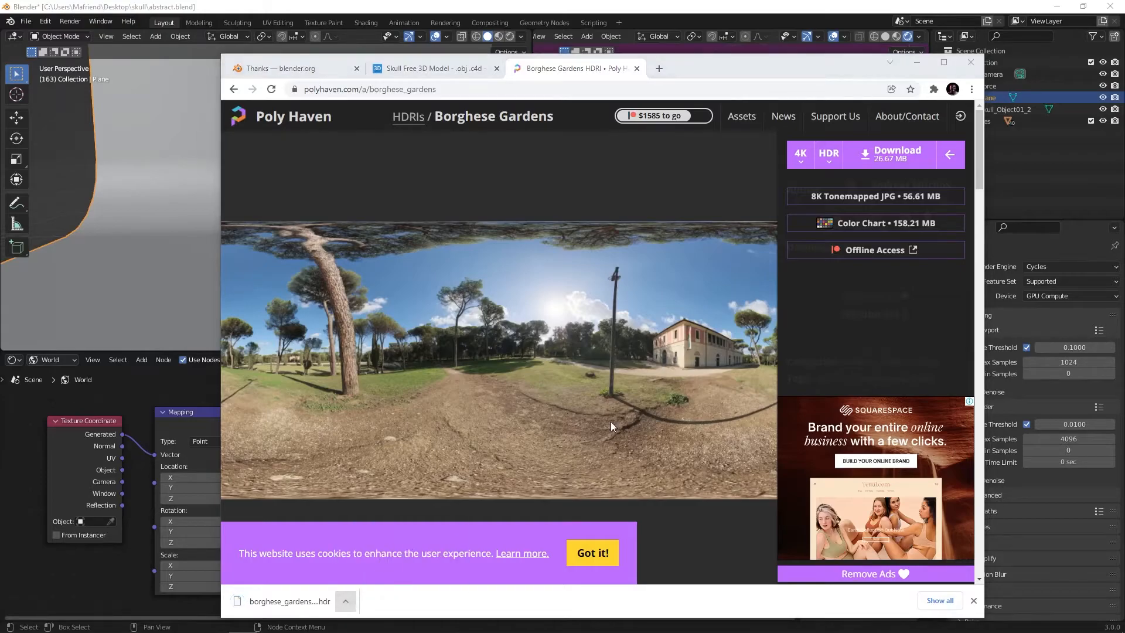
{"action": "left_click", "coordinate": [1109, 8]}
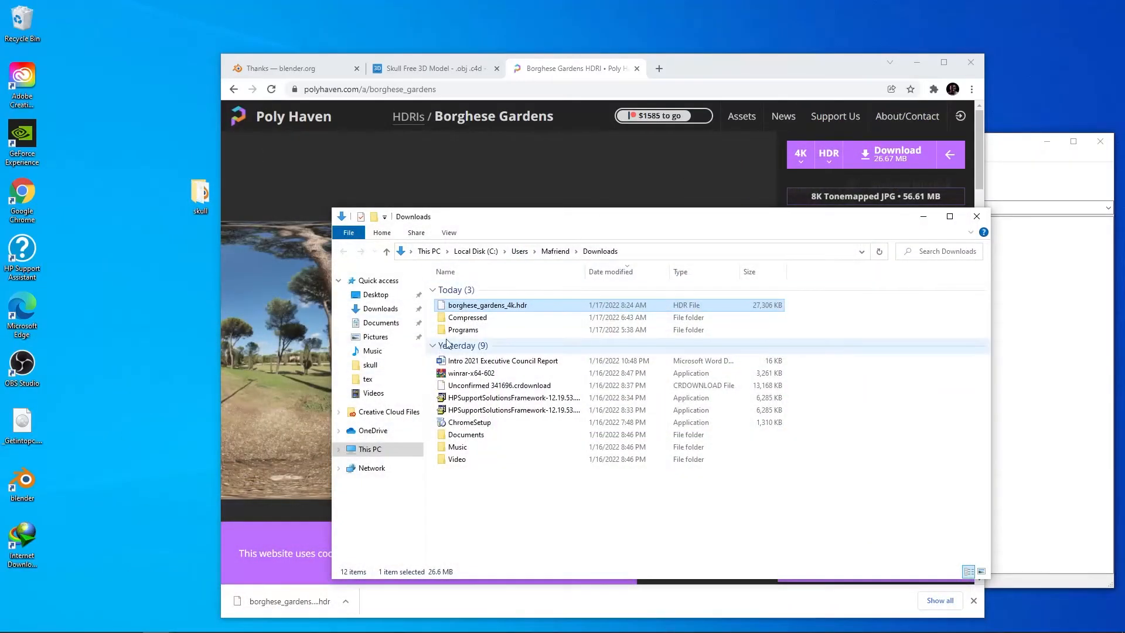
{"action": "left_click_drag", "start_coordinate": [463, 309], "coordinate": [201, 195]}
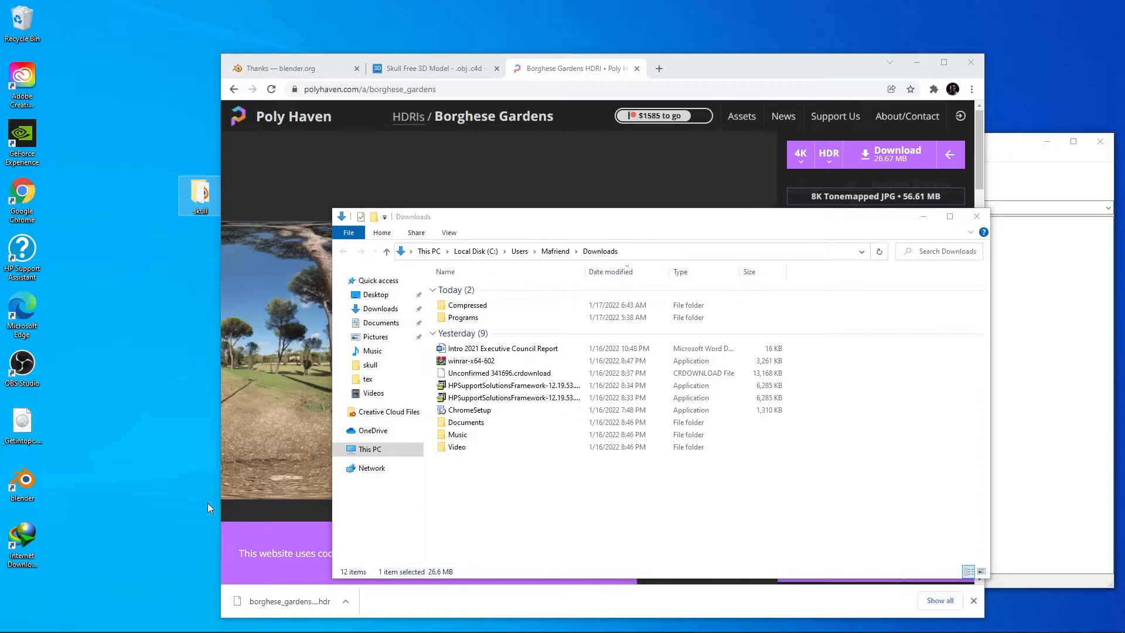
Return to Blender and load borghese_gardens_4k.hdr from the skull folder into the Environment Texture node.
{"action": "left_click", "coordinate": [301, 621]}
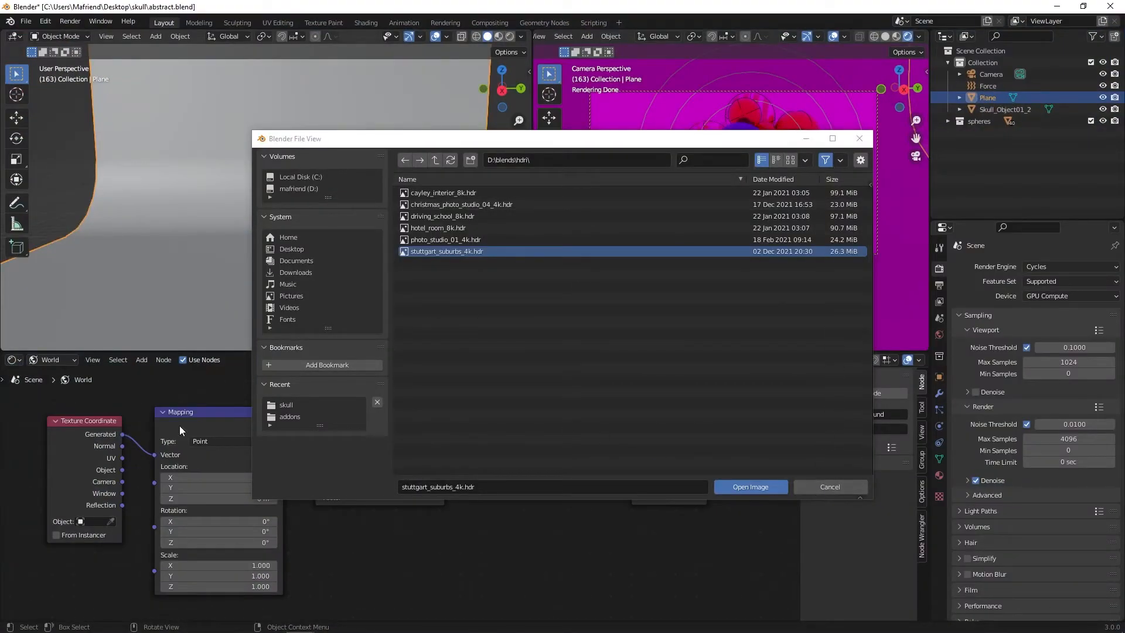
{"action": "left_click", "coordinate": [292, 404]}
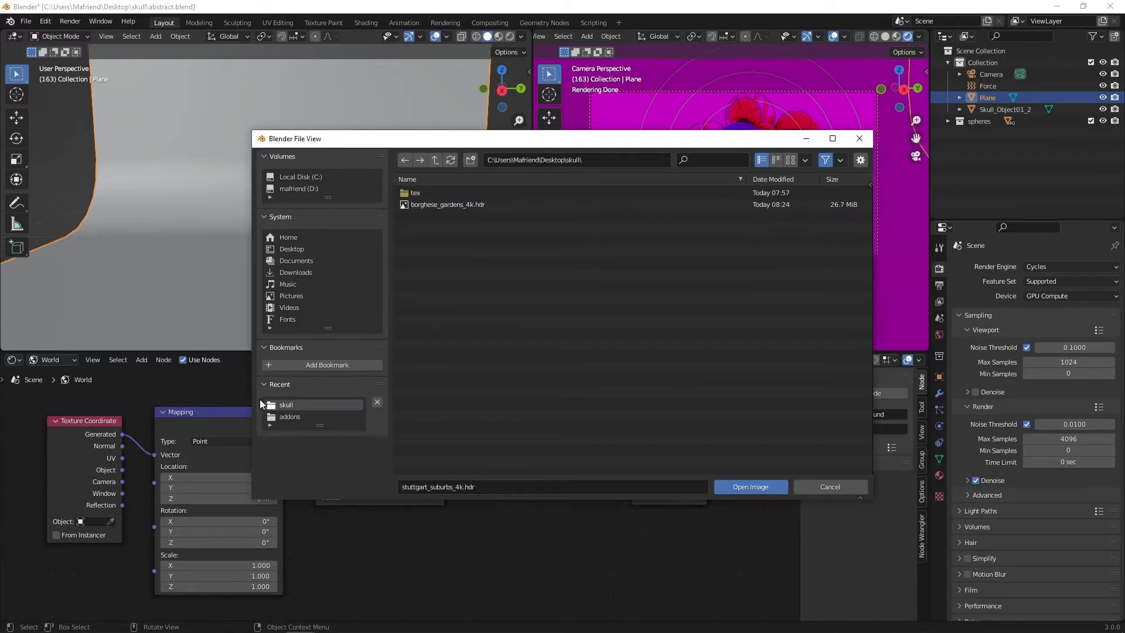
{"action": "left_click", "coordinate": [445, 203]}
{"action": "left_click", "coordinate": [762, 487]}
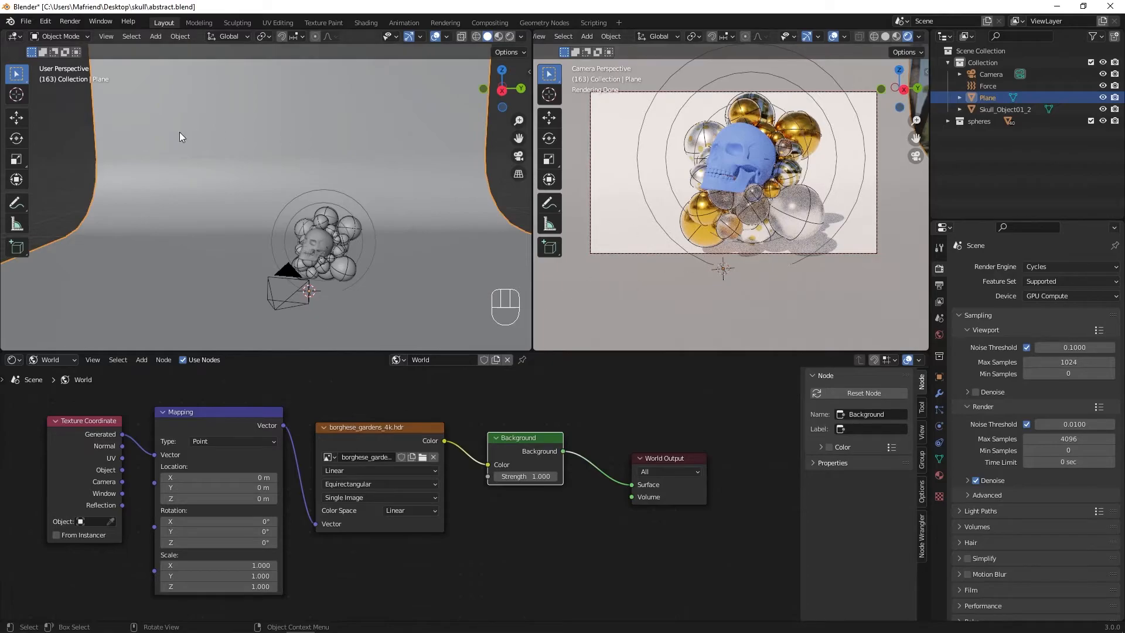
Hide the overlays, gizmos and toolbar in the camera viewport and reframe the camera slightly closer on the skull cluster.
{"action": "left_click", "coordinate": [835, 36]}
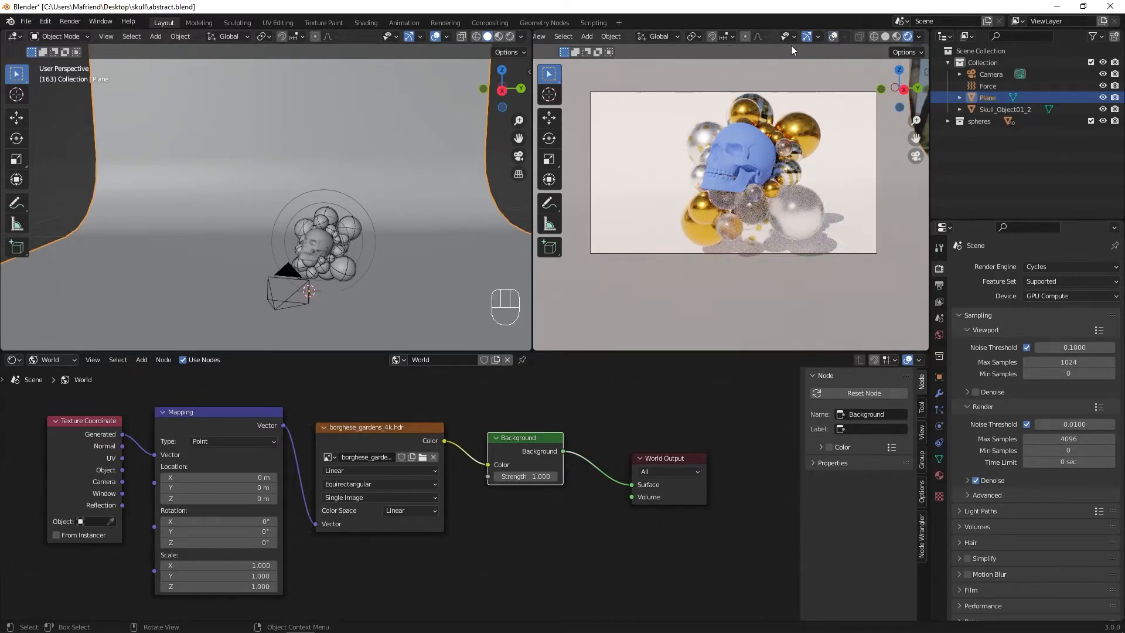
{"action": "left_click", "coordinate": [806, 37]}
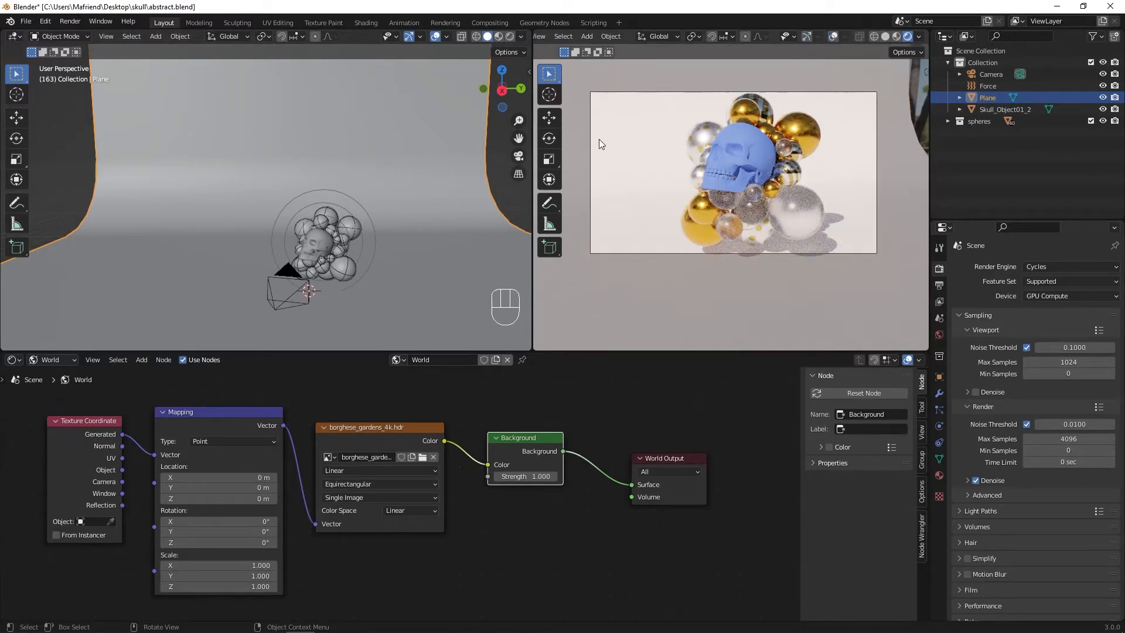
{"action": "key", "text": "t"}
{"action": "mouse_move", "coordinate": [770, 195]}
{"action": "middle_mouse_down"}
{"action": "mouse_move", "coordinate": [791, 188]}
{"action": "mouse_move", "coordinate": [743, 199]}
{"action": "mouse_move", "coordinate": [775, 186]}
{"action": "middle_mouse_up"}
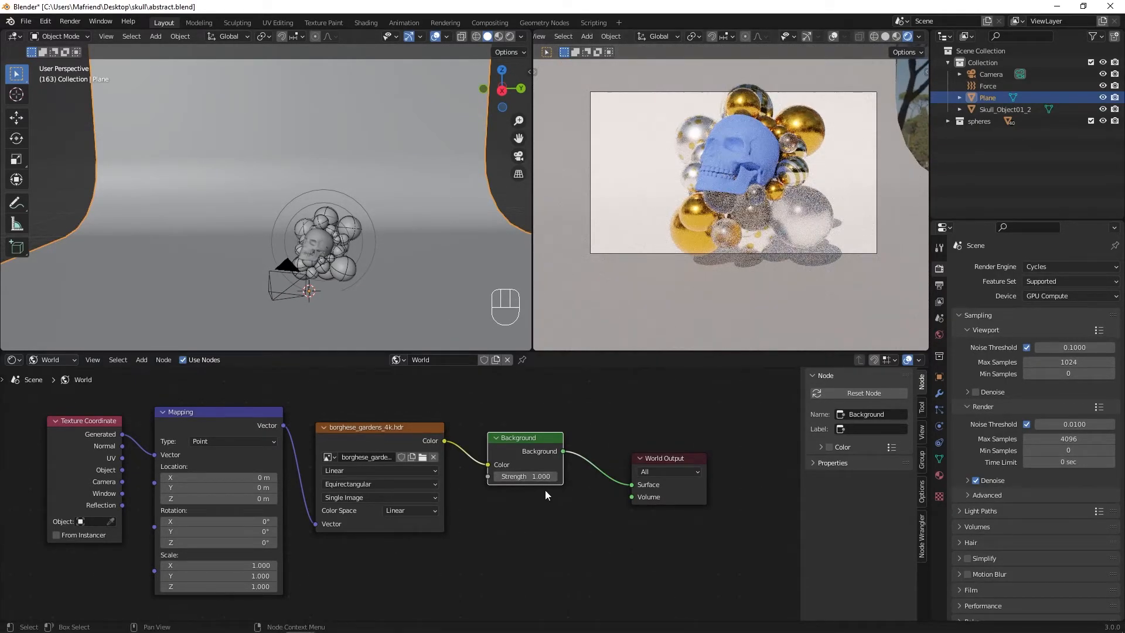
Set the world Background node's strength to 0.420.
{"action": "mouse_move", "coordinate": [532, 477]}
{"action": "left_mouse_down"}
{"action": "mouse_move", "coordinate": [497, 476]}
{"action": "mouse_move", "coordinate": [547, 476]}
{"action": "mouse_move", "coordinate": [521, 476]}
{"action": "mouse_move", "coordinate": [549, 465]}
{"action": "left_mouse_up"}
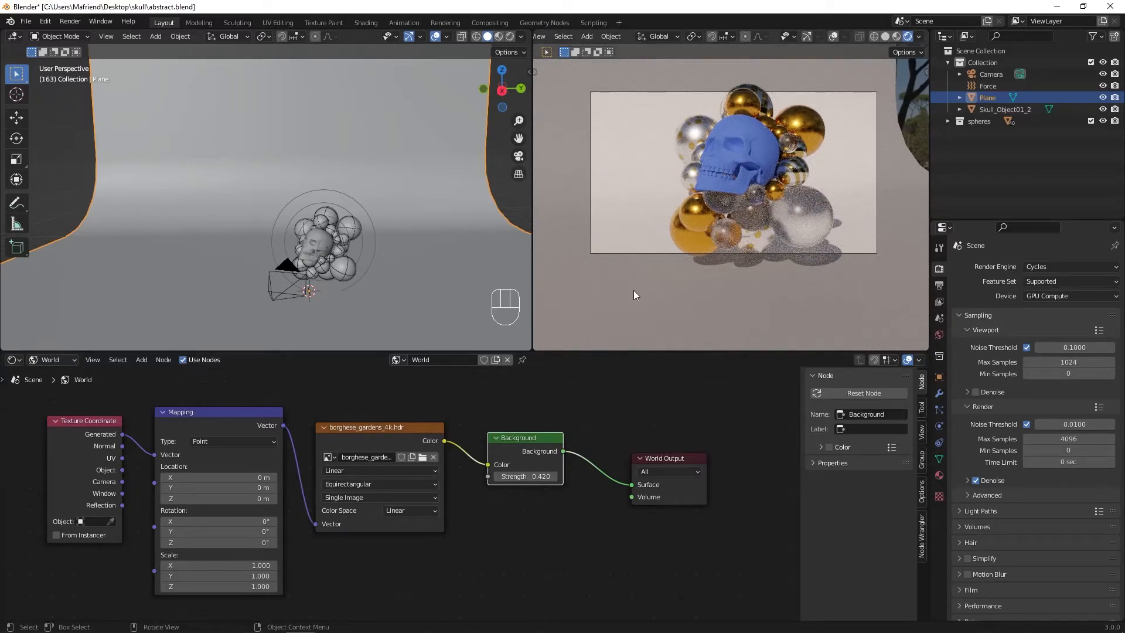
{"action": "middle_click_drag", "start_coordinate": [722, 273], "coordinate": [724, 240]}
Lower the curved backdrop plane by about 2 m along the global Z axis.
{"action": "middle_click_drag", "start_coordinate": [373, 258], "coordinate": [396, 192]}
{"action": "key", "text": "g"}
{"action": "key", "text": "z"}
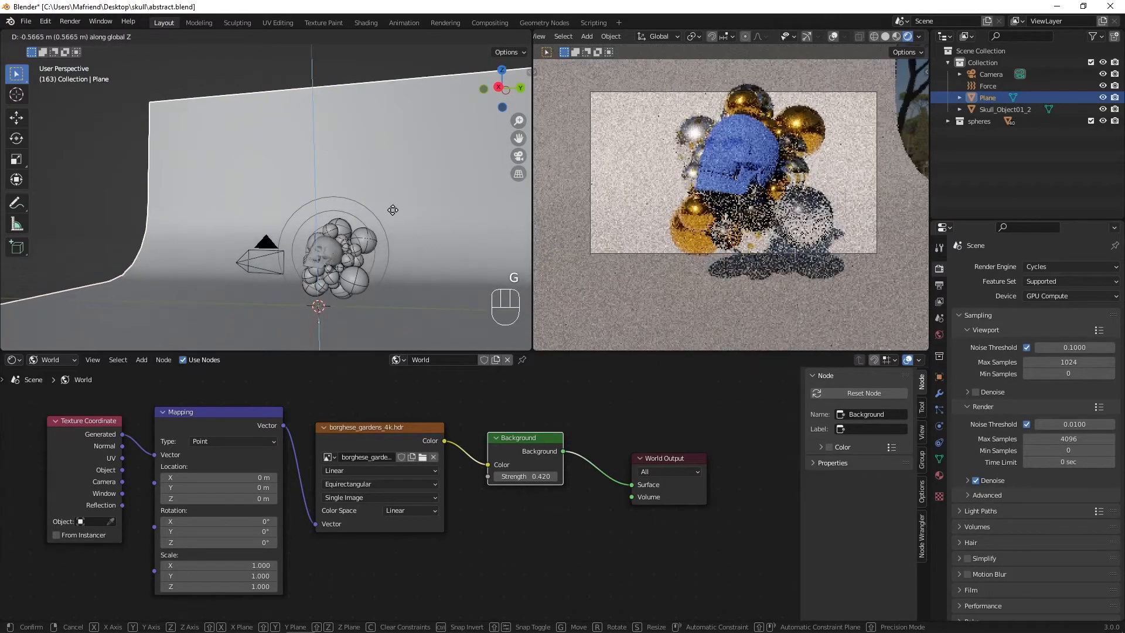
{"action": "left_click", "coordinate": [382, 257]}
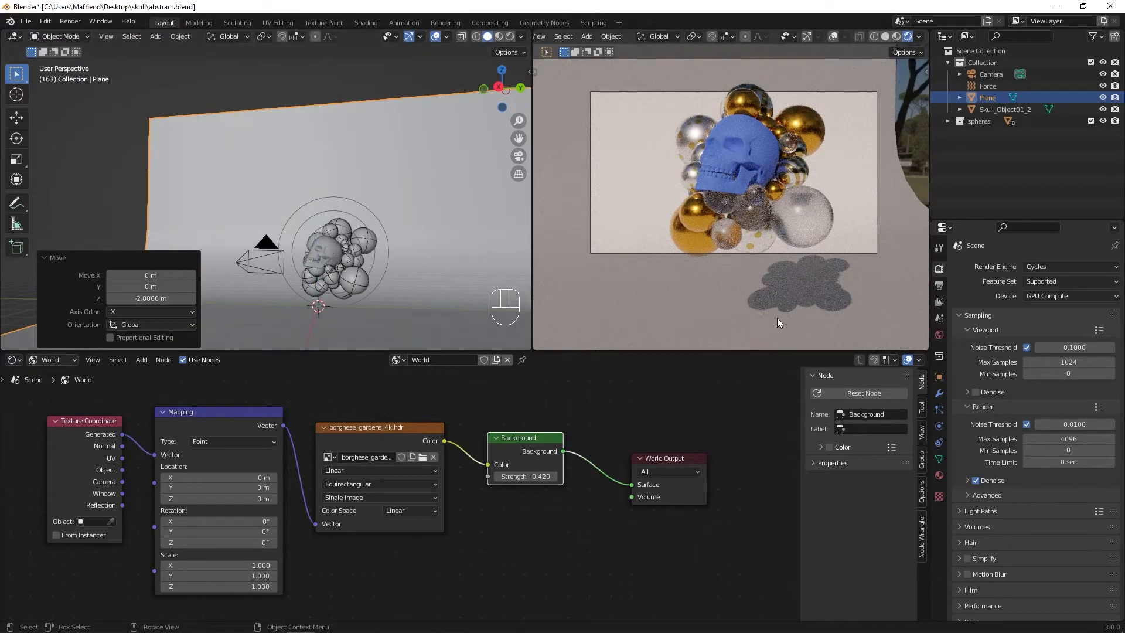
{"action": "scroll", "coordinate": [417, 212], "scroll_direction": "down", "scroll_amount": 2}
{"action": "middle_click_drag", "start_coordinate": [409, 225], "coordinate": [412, 250]}
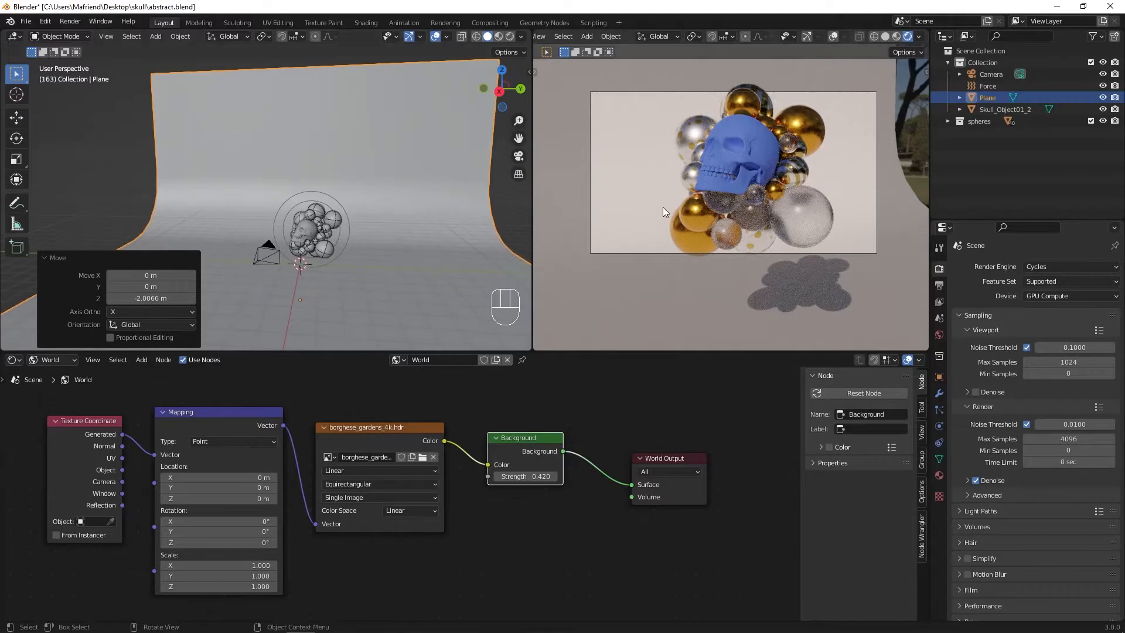
{"action": "middle_click_drag", "start_coordinate": [315, 217], "coordinate": [316, 253]}
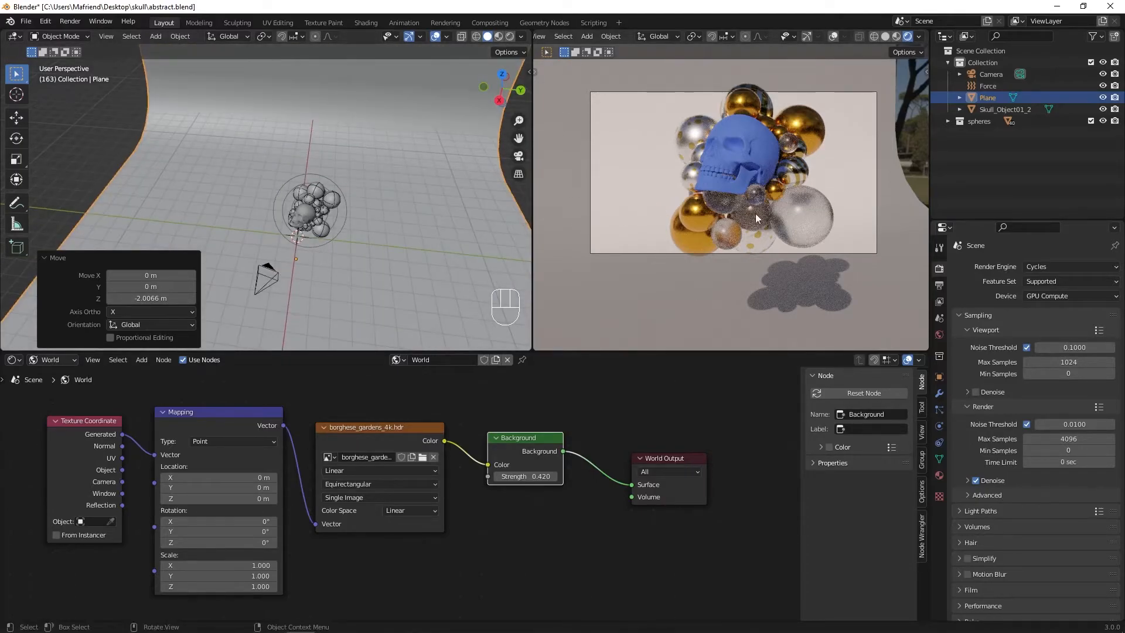
Switch the camera viewport to solid shading and split off a Timeline editor beneath the world node editor.
{"action": "left_click", "coordinate": [884, 37]}
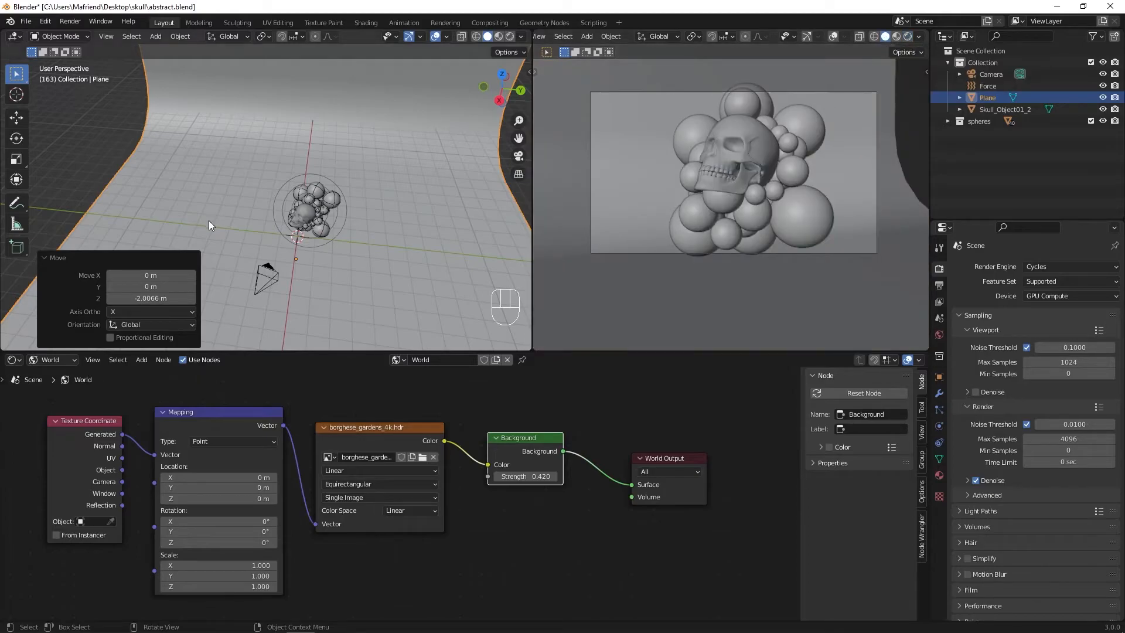
{"action": "middle_click_drag", "start_coordinate": [208, 220], "coordinate": [230, 234]}
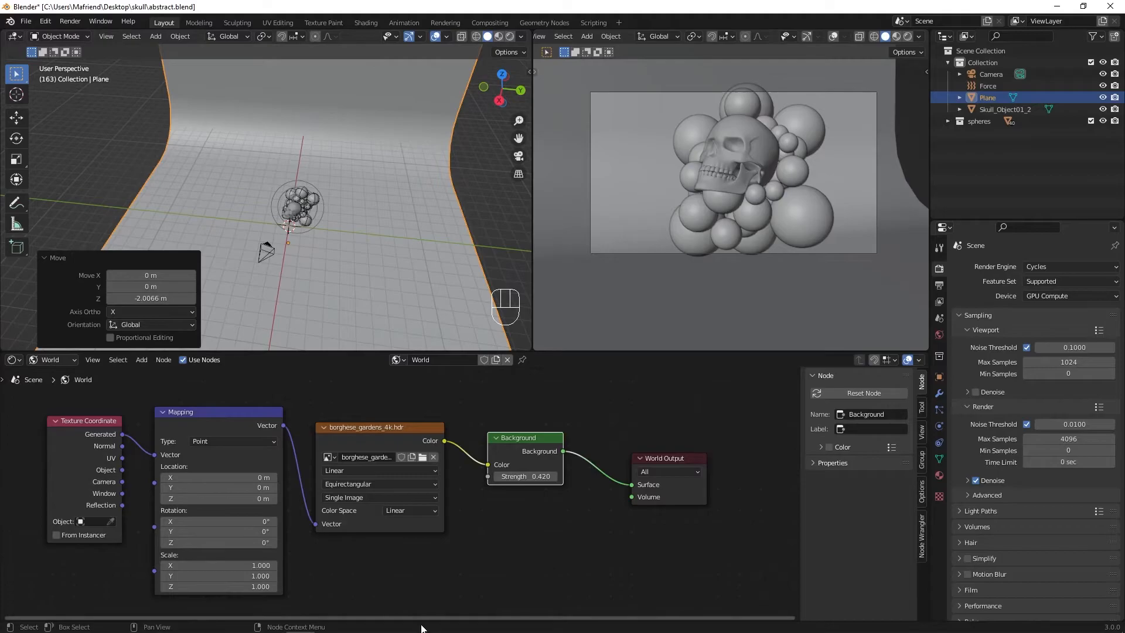
{"action": "left_click_drag", "start_coordinate": [3, 617], "coordinate": [14, 510]}
{"action": "left_click", "coordinate": [14, 516]}
{"action": "left_click", "coordinate": [13, 518]}
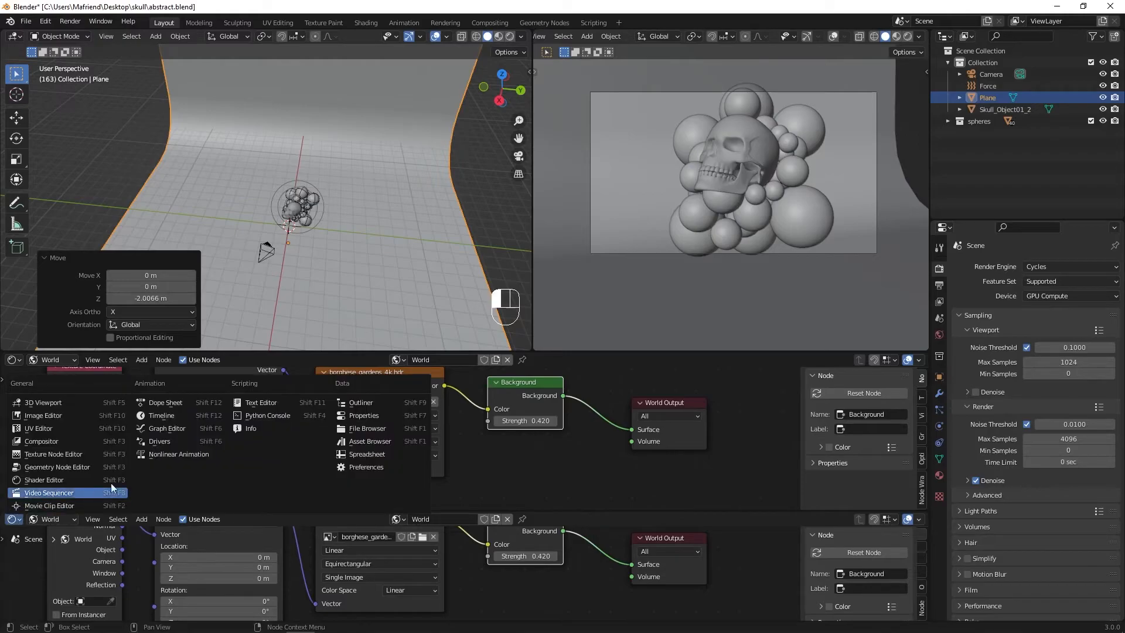
{"action": "left_click", "coordinate": [168, 417]}
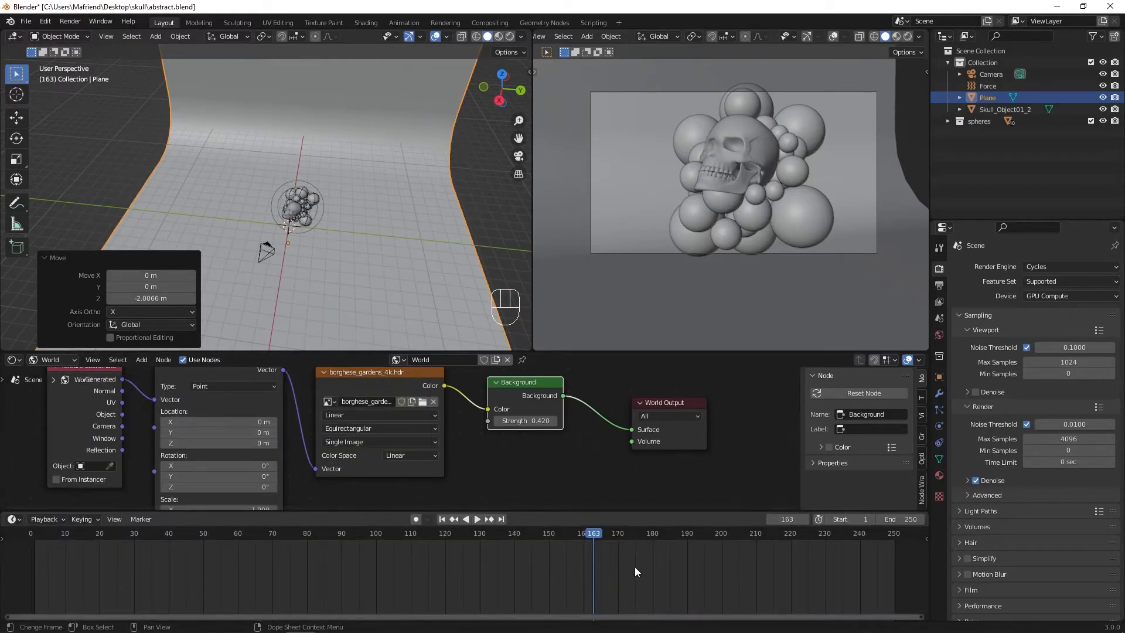
Duplicate the force field around the skull, offsetting the copy by about 0.48 m in X and 0.24 m in Y.
{"action": "middle_click_drag", "start_coordinate": [270, 280], "coordinate": [336, 237]}
{"action": "mouse_move", "coordinate": [740, 174]}
{"action": "middle_mouse_down"}
{"action": "mouse_move", "coordinate": [744, 191]}
{"action": "mouse_move", "coordinate": [755, 184]}
{"action": "mouse_move", "coordinate": [729, 172]}
{"action": "mouse_move", "coordinate": [757, 191]}
{"action": "mouse_move", "coordinate": [752, 184]}
{"action": "middle_mouse_up"}
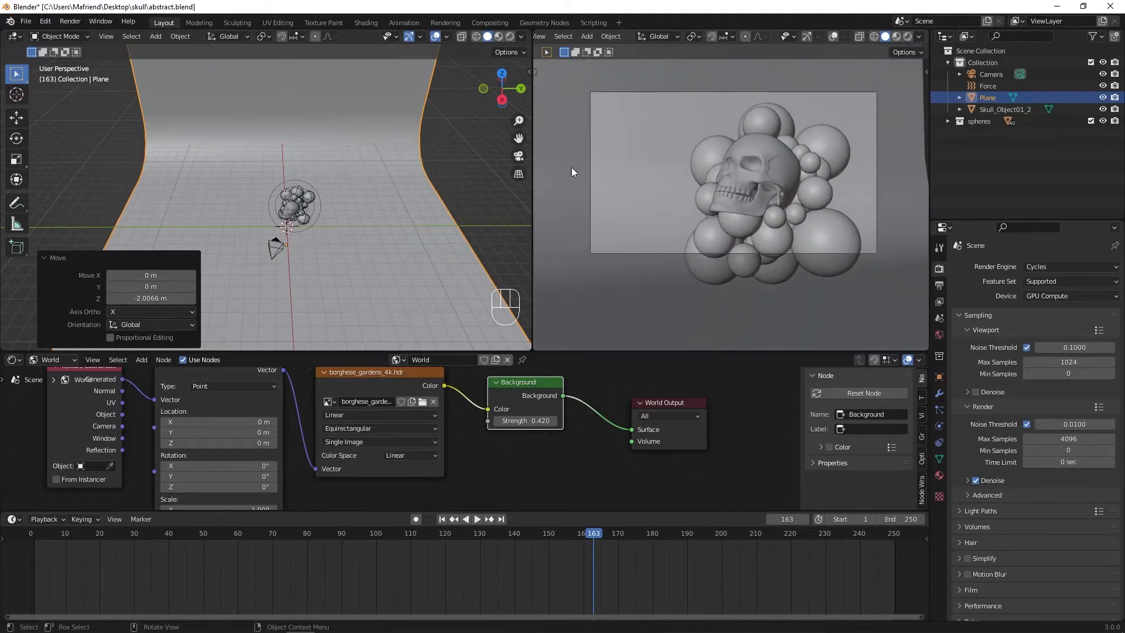
{"action": "middle_click_drag", "start_coordinate": [287, 212], "coordinate": [283, 178]}
{"action": "left_click", "coordinate": [278, 189]}
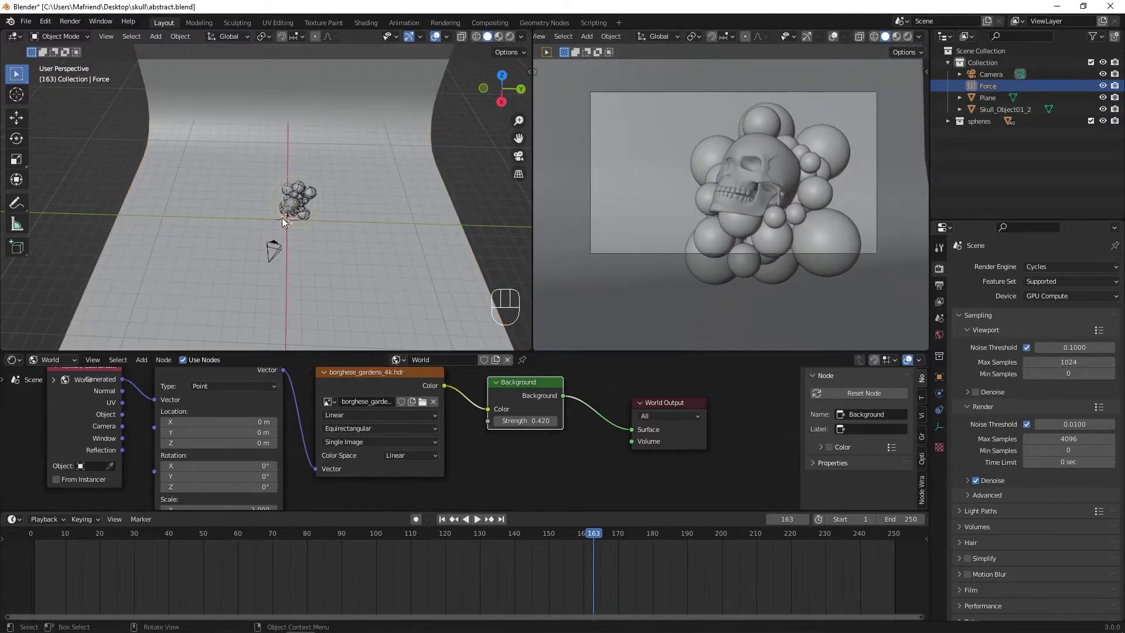
{"action": "scroll", "coordinate": [283, 217], "scroll_direction": "up", "scroll_amount": 5}
{"action": "middle_click_drag", "start_coordinate": [311, 222], "coordinate": [238, 215]}
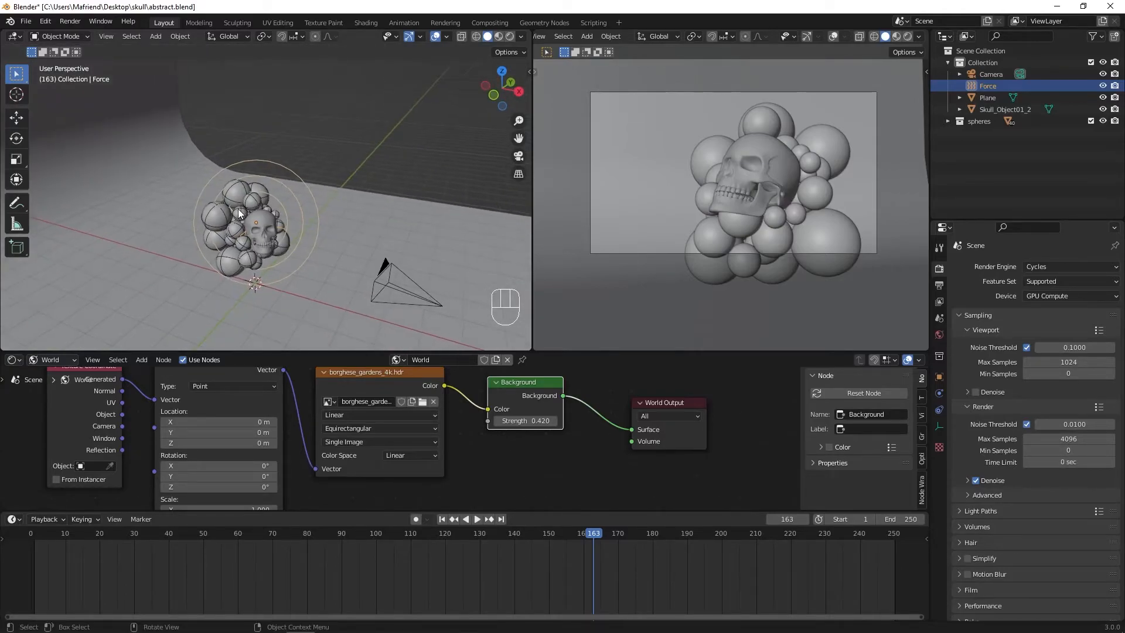
{"action": "scroll", "coordinate": [273, 245], "scroll_direction": "up", "scroll_amount": 3}
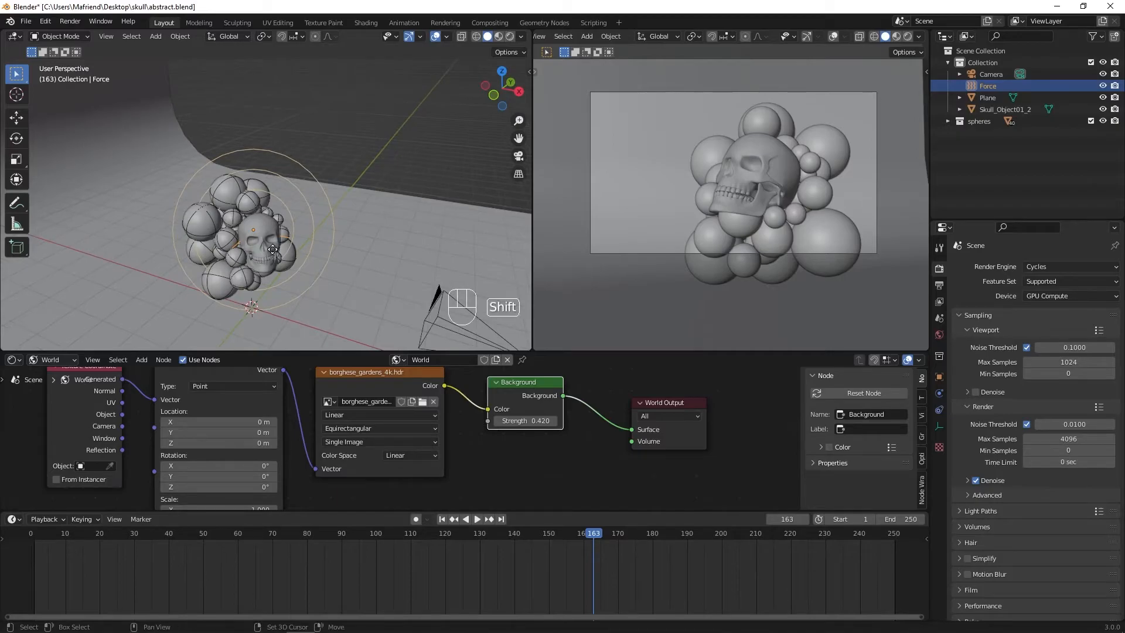
{"action": "key", "text": "shift+d"}
{"action": "left_click", "coordinate": [300, 245]}
{"action": "middle_click_drag", "start_coordinate": [300, 245], "coordinate": [208, 261]}
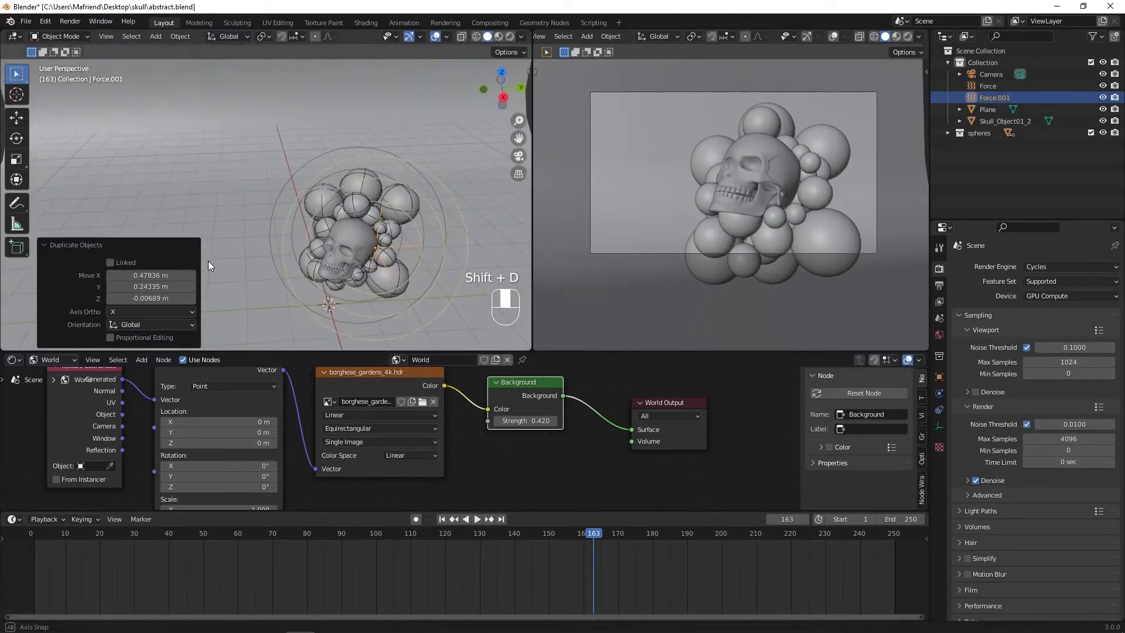
Reposition the duplicated force field by about -0.10 m in X, -0.31 m in Y and 0.16 m in Z.
{"action": "middle_click_drag", "start_coordinate": [399, 280], "coordinate": [314, 229], "text": "shift"}
{"action": "key", "text": "g"}
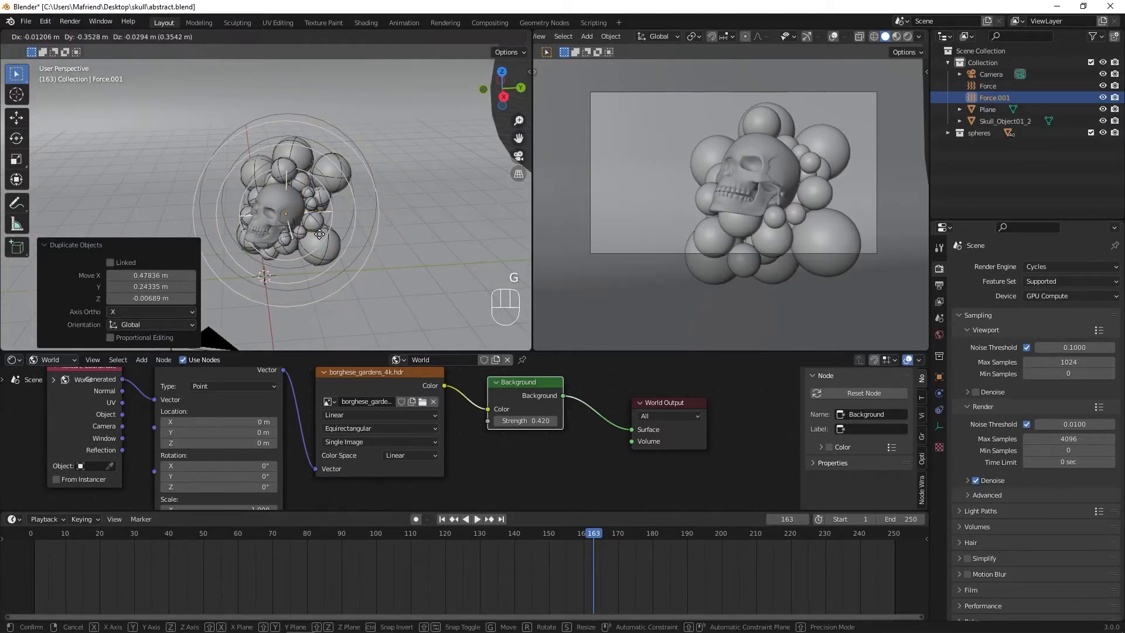
{"action": "left_click", "coordinate": [321, 224]}
{"action": "middle_click_drag", "start_coordinate": [321, 223], "coordinate": [200, 154]}
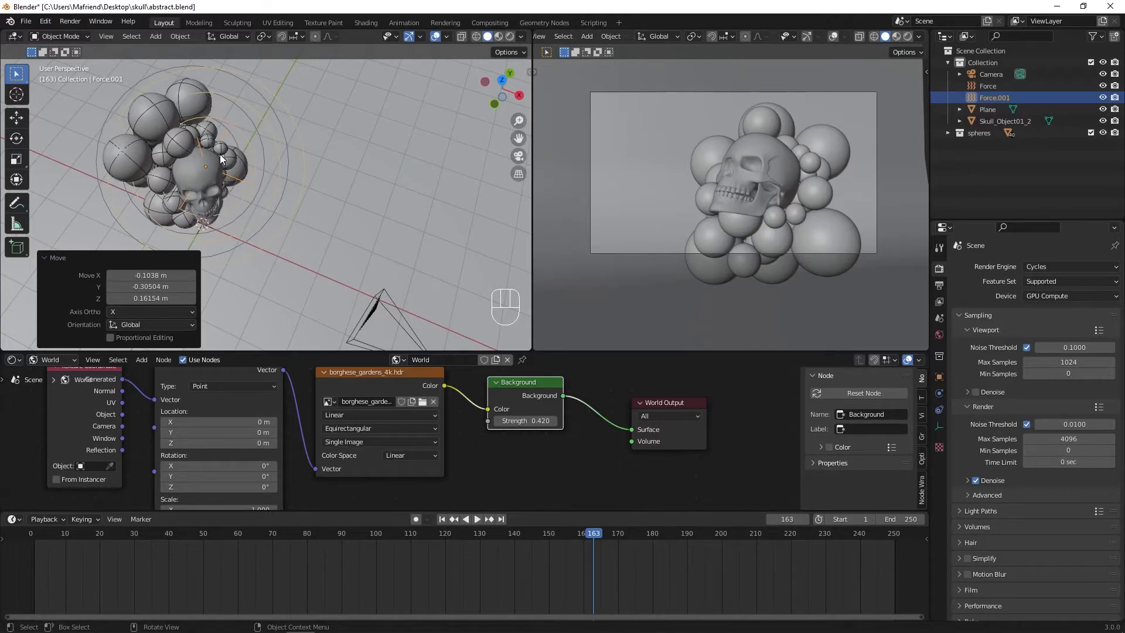
{"action": "middle_click_drag", "start_coordinate": [243, 193], "coordinate": [367, 261]}
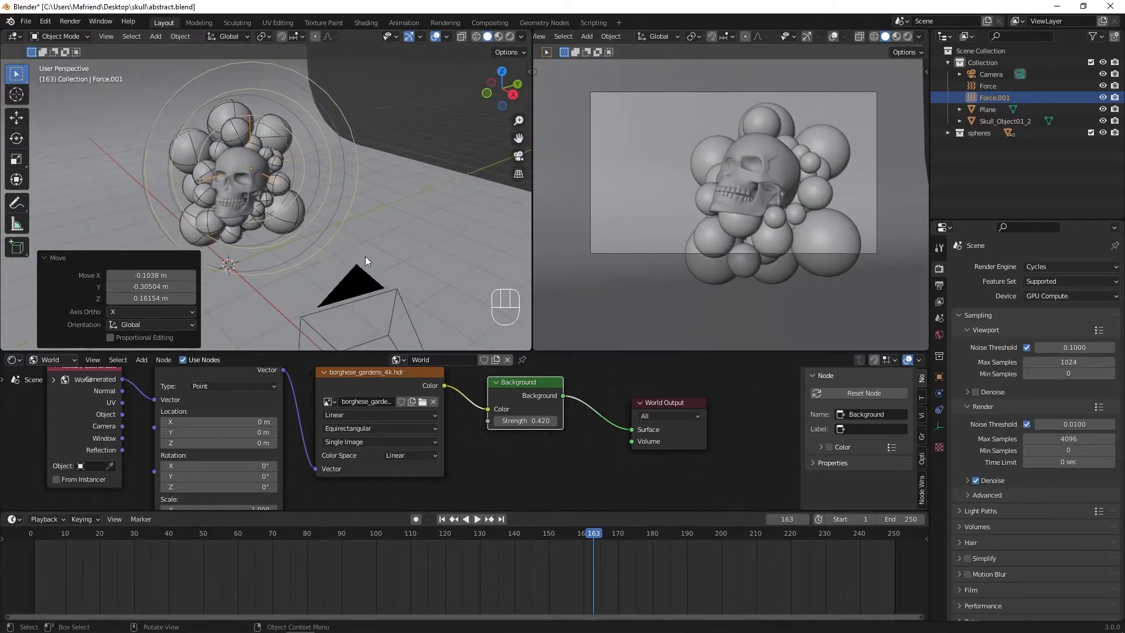
Save the file at frame 1, then play the sphere simulation and pause it at frame 191.
{"action": "left_click", "coordinate": [443, 519]}
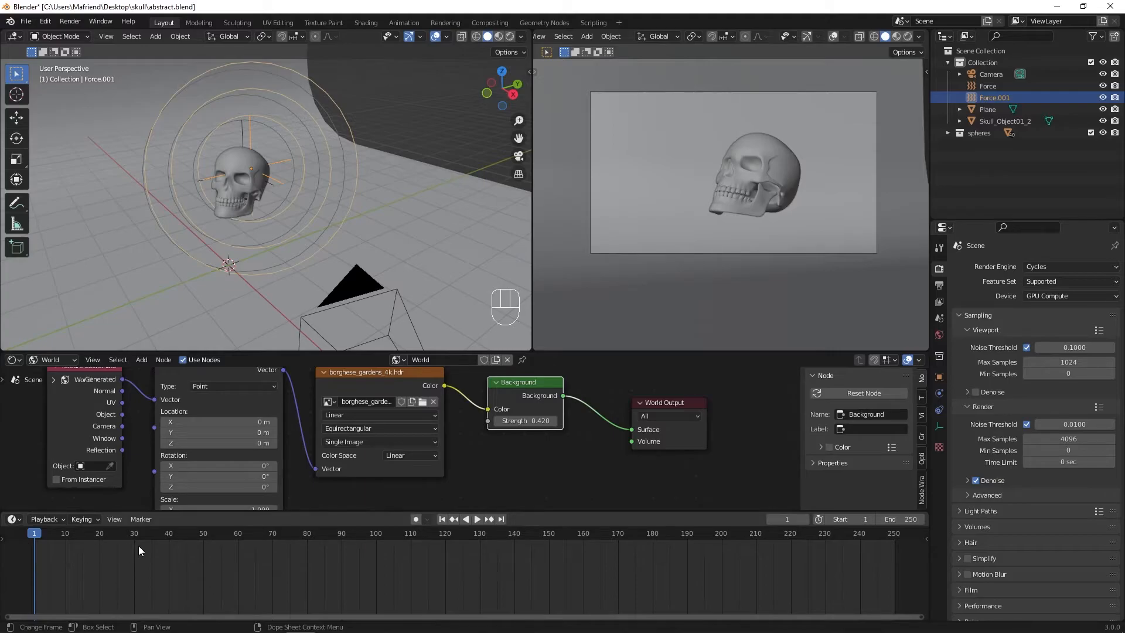
{"action": "key", "text": "ctrl+s"}
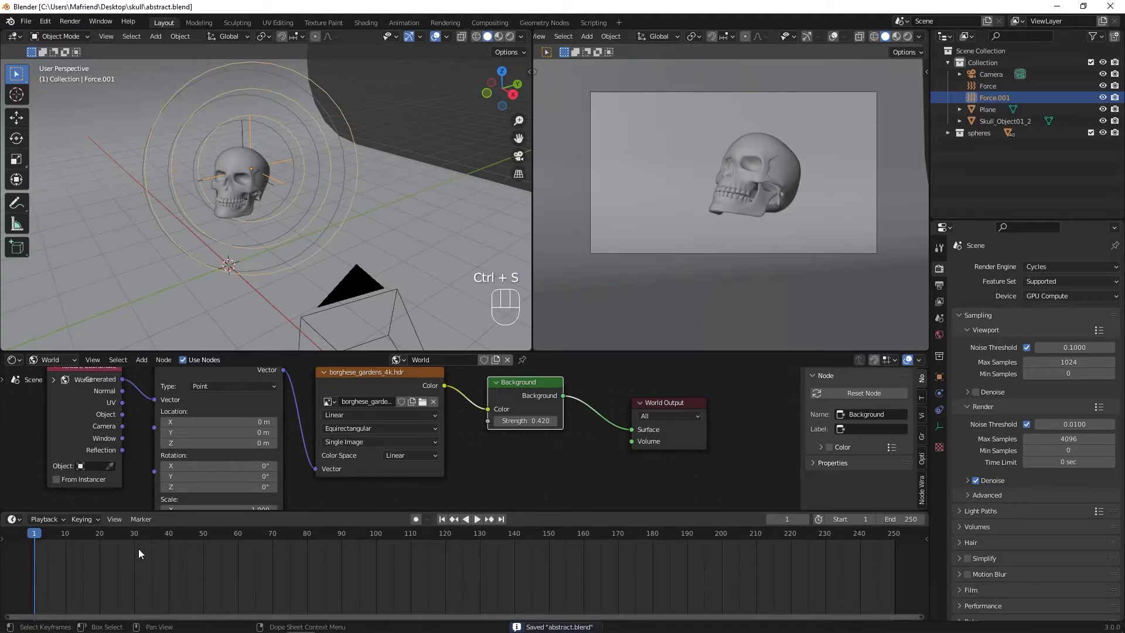
{"action": "left_click", "coordinate": [478, 520]}
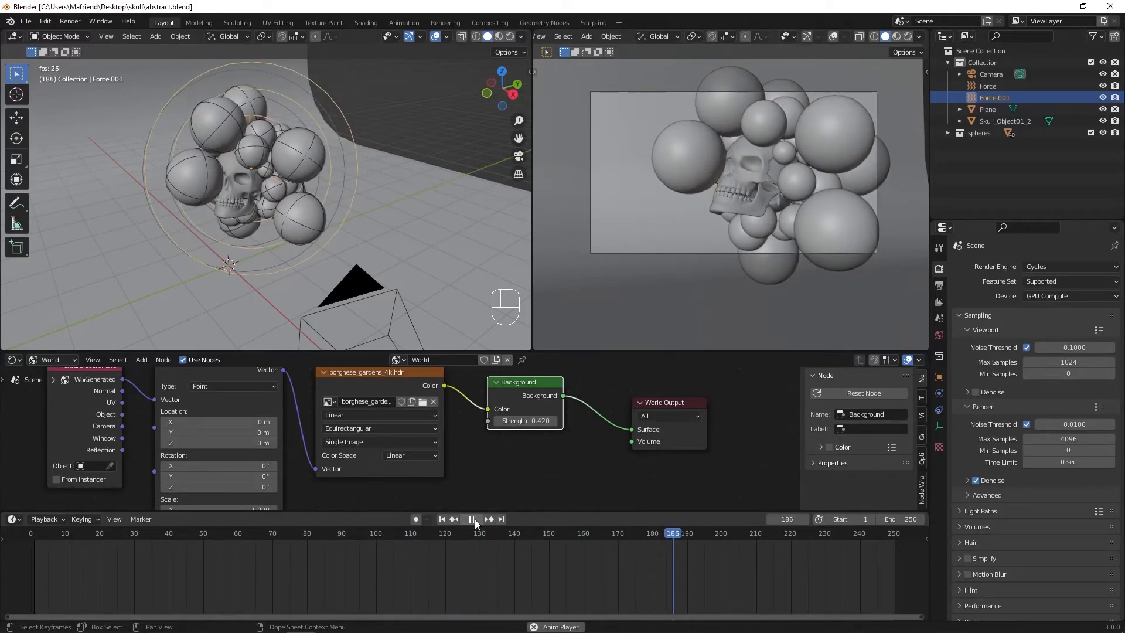
{"action": "left_click", "coordinate": [472, 519]}
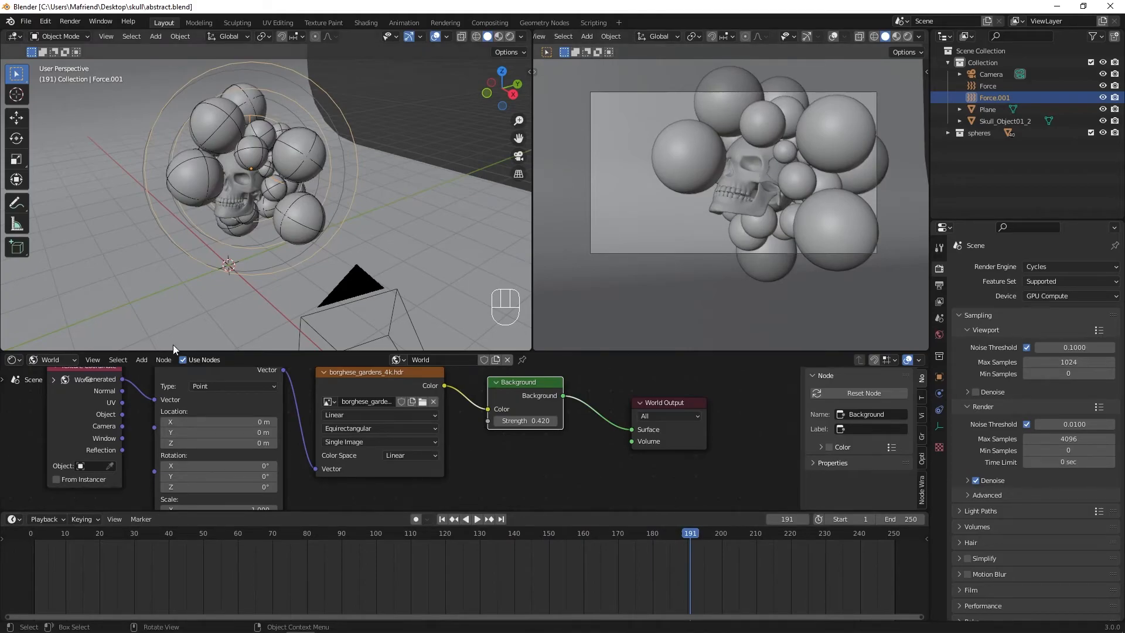
Turn the camera view around the skull and shift the backdrop plane about 7.44 m along the Y axis to fill the background.
{"action": "middle_click_drag", "start_coordinate": [631, 189], "coordinate": [781, 212]}
{"action": "scroll", "coordinate": [779, 215], "scroll_direction": "up", "scroll_amount": 3}
{"action": "scroll", "coordinate": [383, 269], "scroll_direction": "down", "scroll_amount": 3}
{"action": "left_click", "coordinate": [385, 264]}
{"action": "middle_click_drag", "start_coordinate": [385, 265], "coordinate": [346, 259]}
{"action": "scroll", "coordinate": [368, 259], "scroll_direction": "down", "scroll_amount": 3}
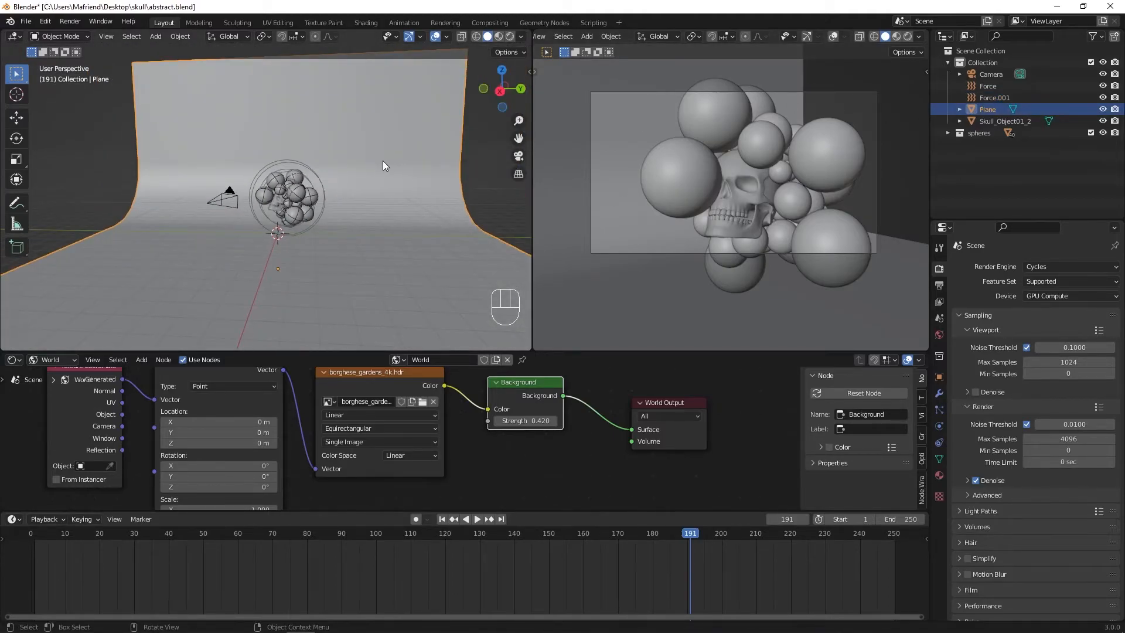
{"action": "key", "text": "g"}
{"action": "key", "text": "x"}
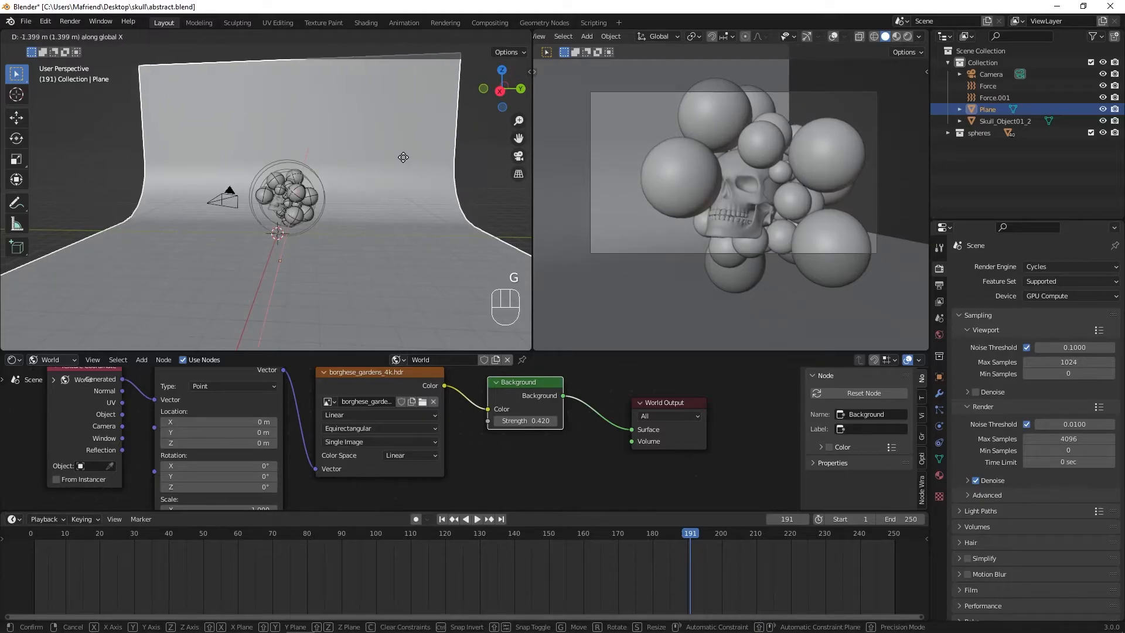
{"action": "key", "text": "y"}
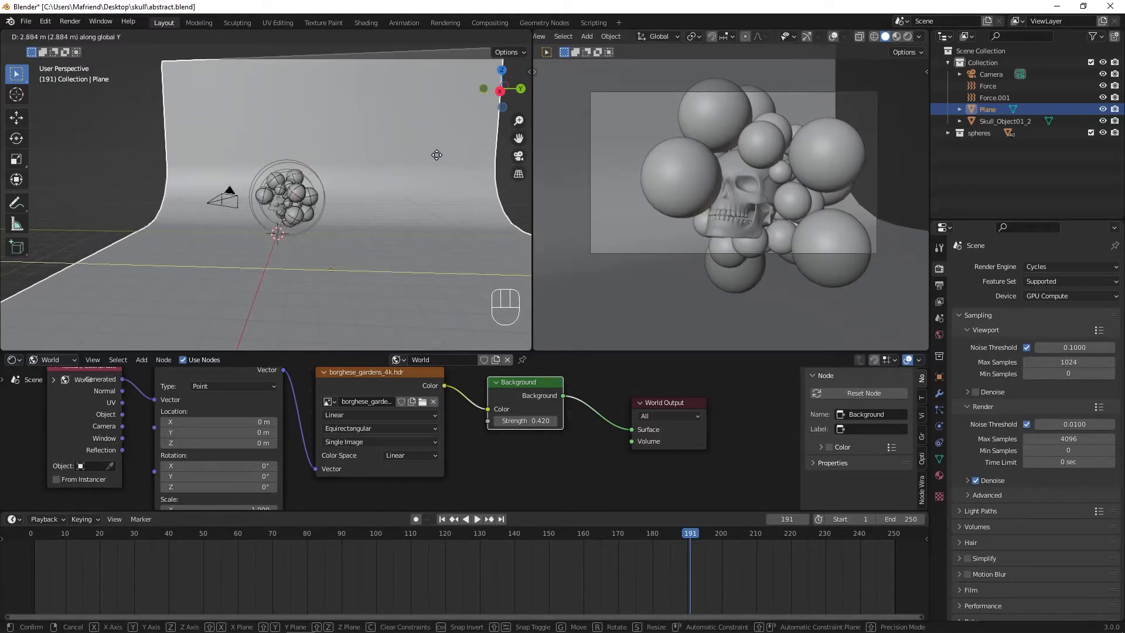
{"action": "left_click", "coordinate": [521, 132]}
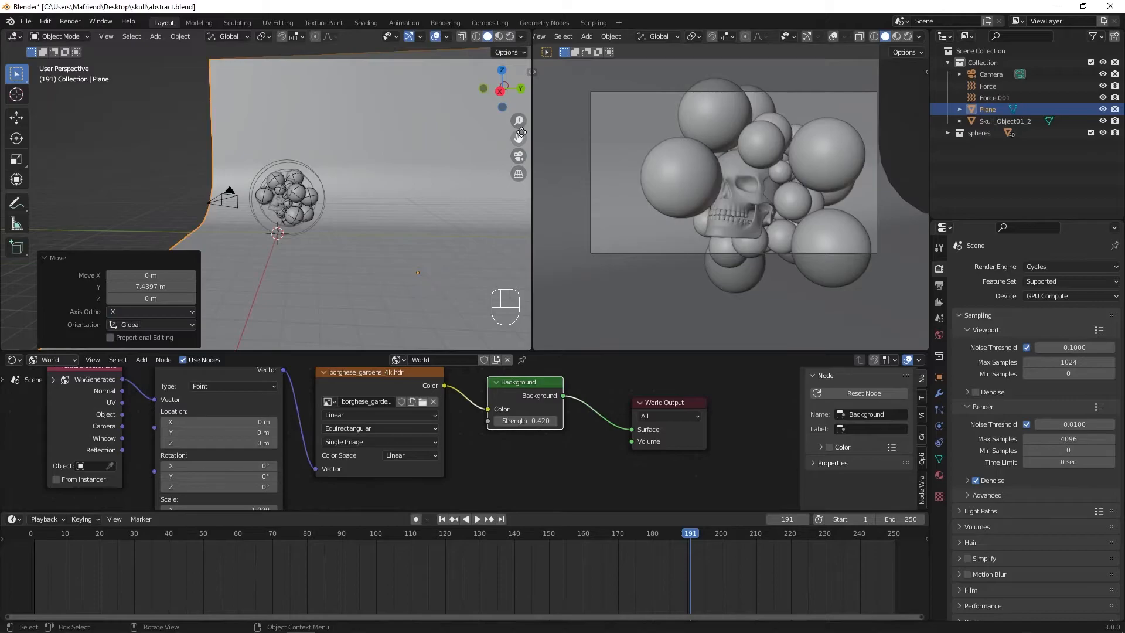
Adjust the camera framing of the sphere cluster and preview it with rendered shading.
{"action": "middle_click_drag", "start_coordinate": [849, 209], "coordinate": [803, 223], "text": "shift"}
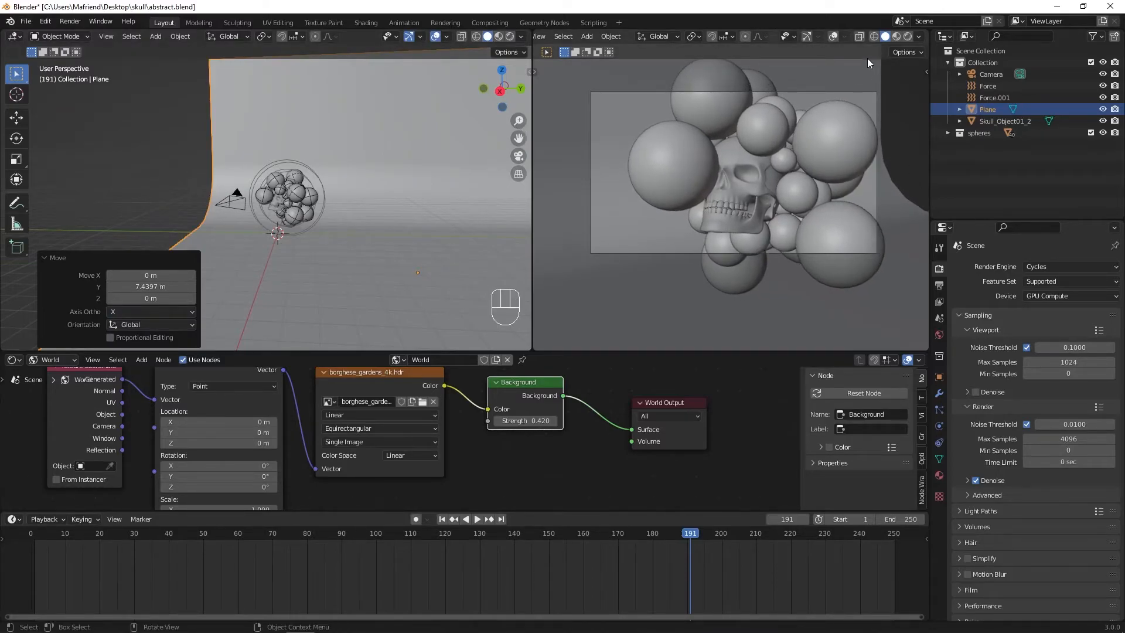
{"action": "left_click", "coordinate": [908, 37]}
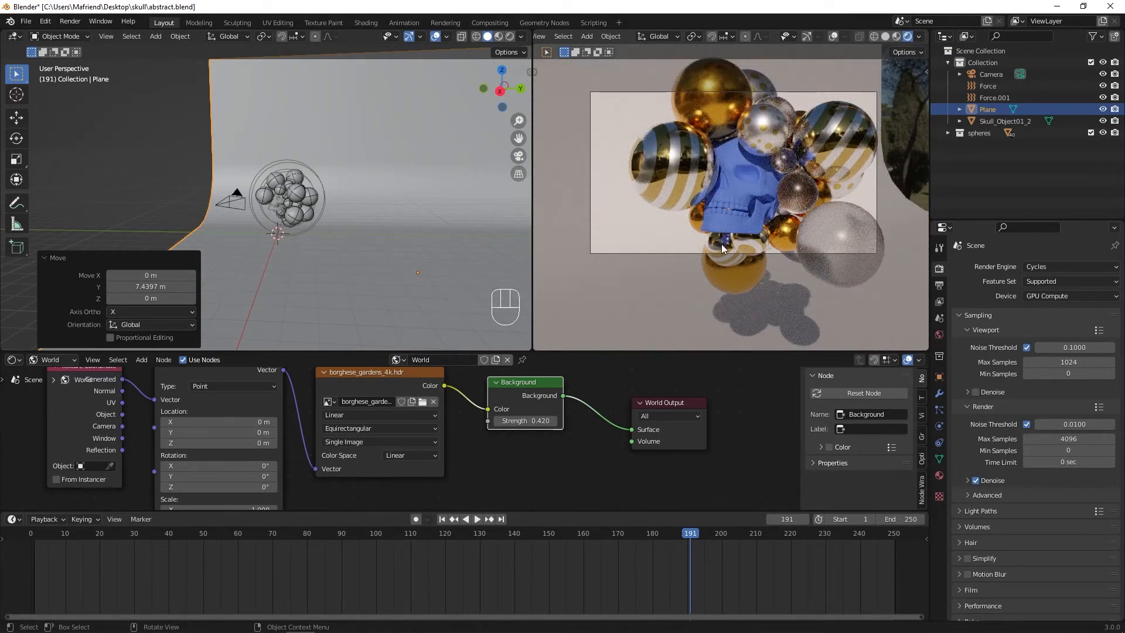
{"action": "scroll", "coordinate": [704, 219], "scroll_direction": "up", "scroll_amount": 1}
{"action": "scroll", "coordinate": [704, 219], "scroll_direction": "down", "scroll_amount": 1}
Replace the world environment image with stuttgart_suburbs_4k.hdr from the blends\hdri folder on drive D.
{"action": "scroll", "coordinate": [412, 448], "scroll_direction": "down", "scroll_amount": 1}
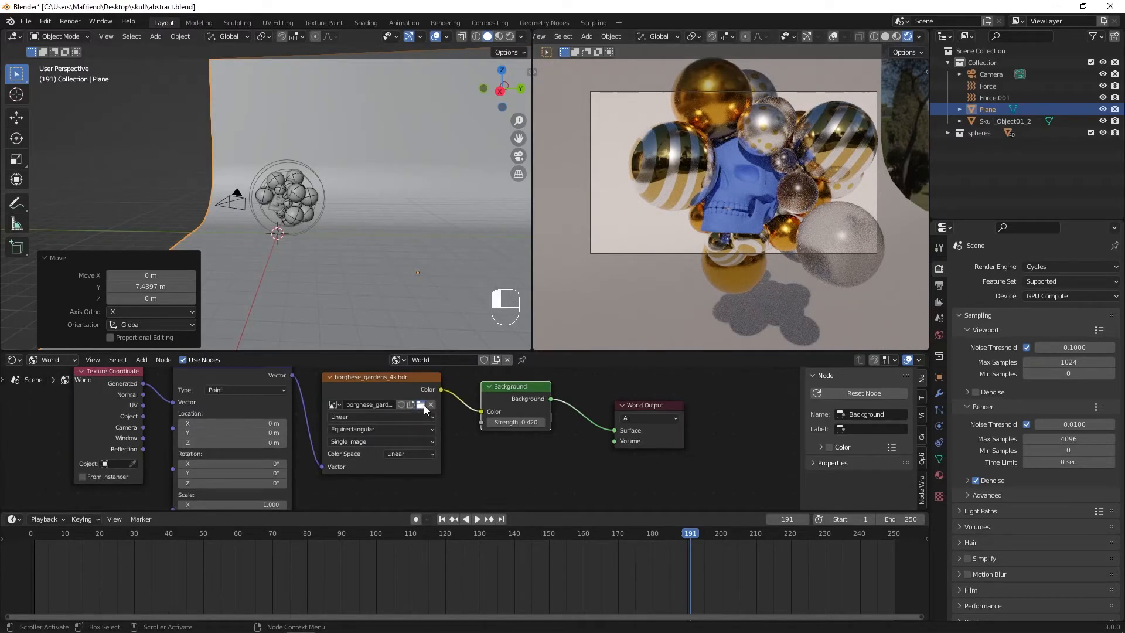
{"action": "left_click", "coordinate": [423, 405]}
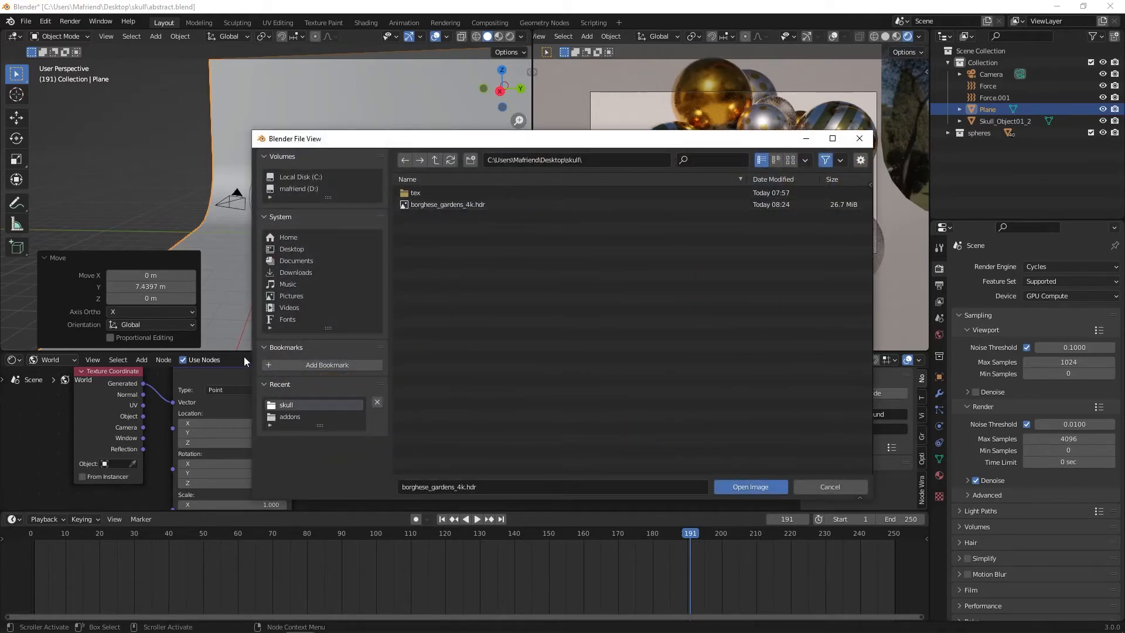
{"action": "left_click", "coordinate": [302, 190]}
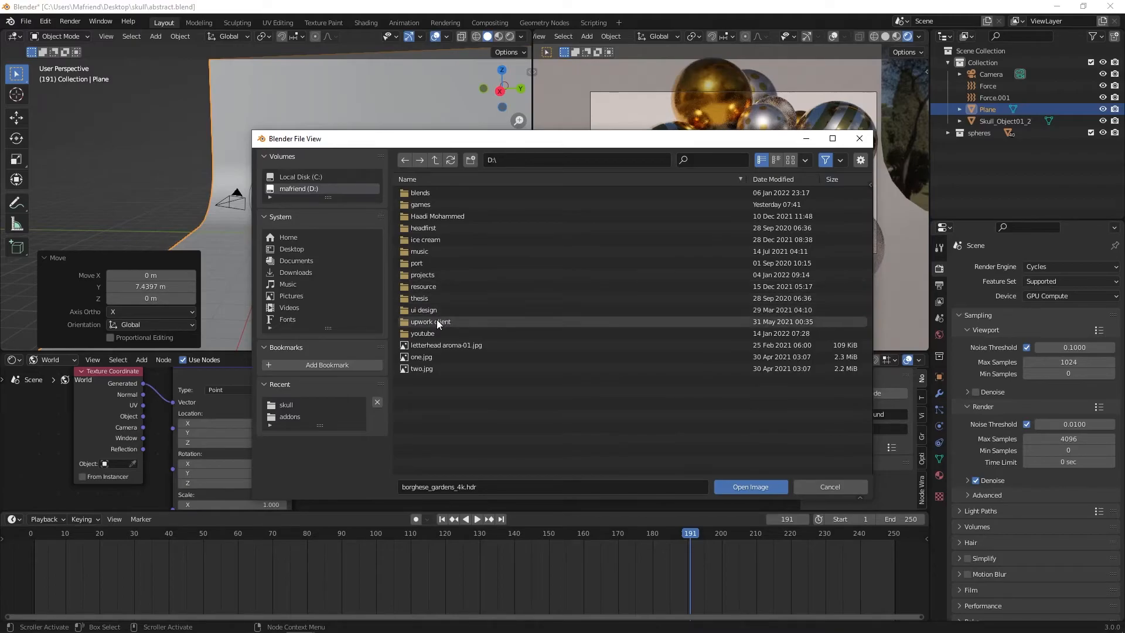
{"action": "double_click", "coordinate": [437, 194]}
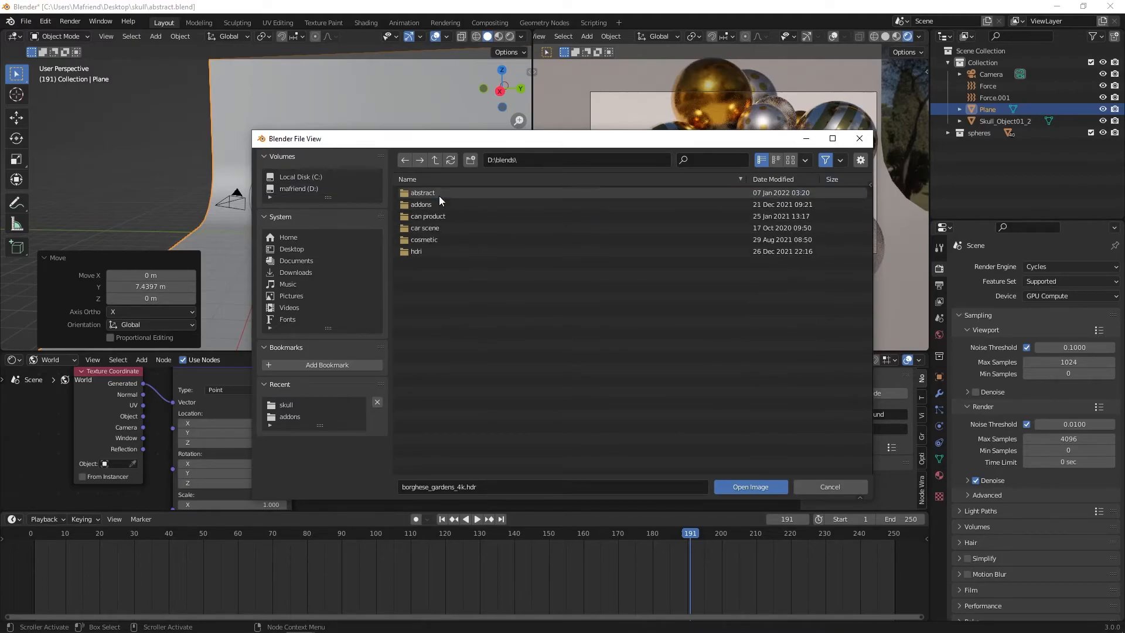
{"action": "double_click", "coordinate": [422, 251]}
{"action": "left_click", "coordinate": [459, 250]}
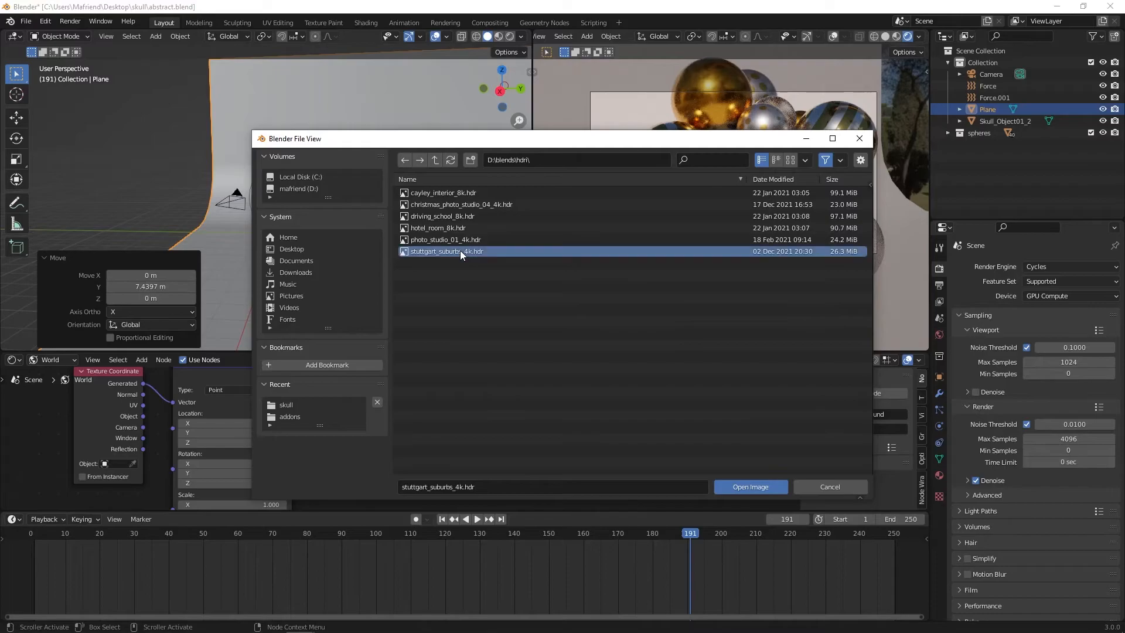
{"action": "left_click", "coordinate": [738, 487]}
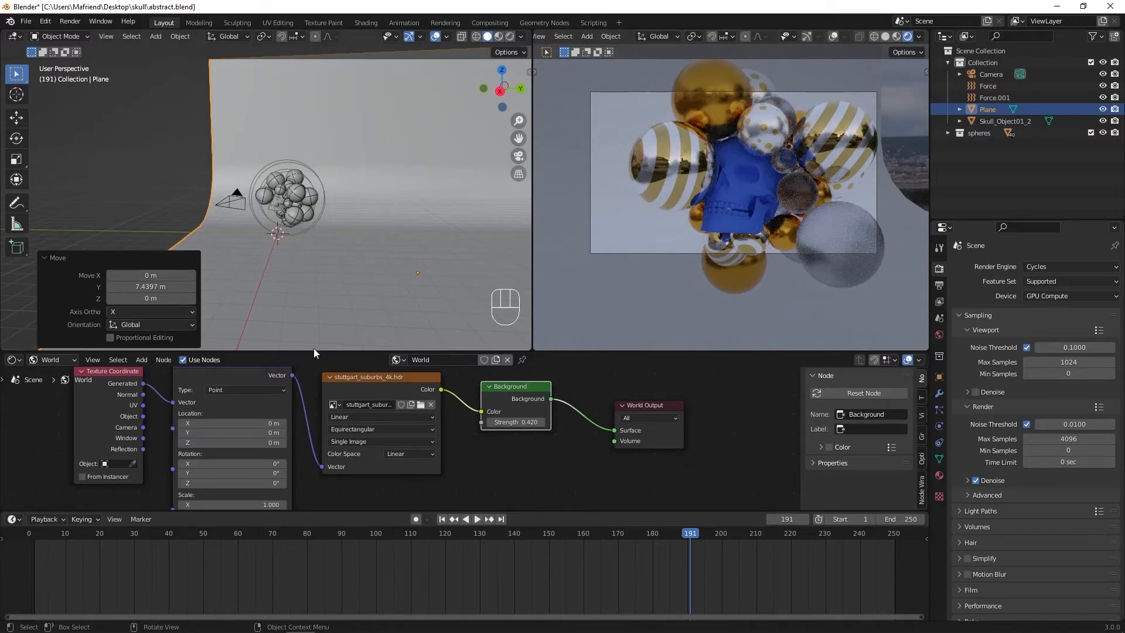
Add an area light, raised about 4.84 m in Z and scaled up about 4.93 times, over the sphere cluster.
{"action": "middle_click_drag", "start_coordinate": [331, 217], "coordinate": [251, 245]}
{"action": "key", "text": "shift+a"}
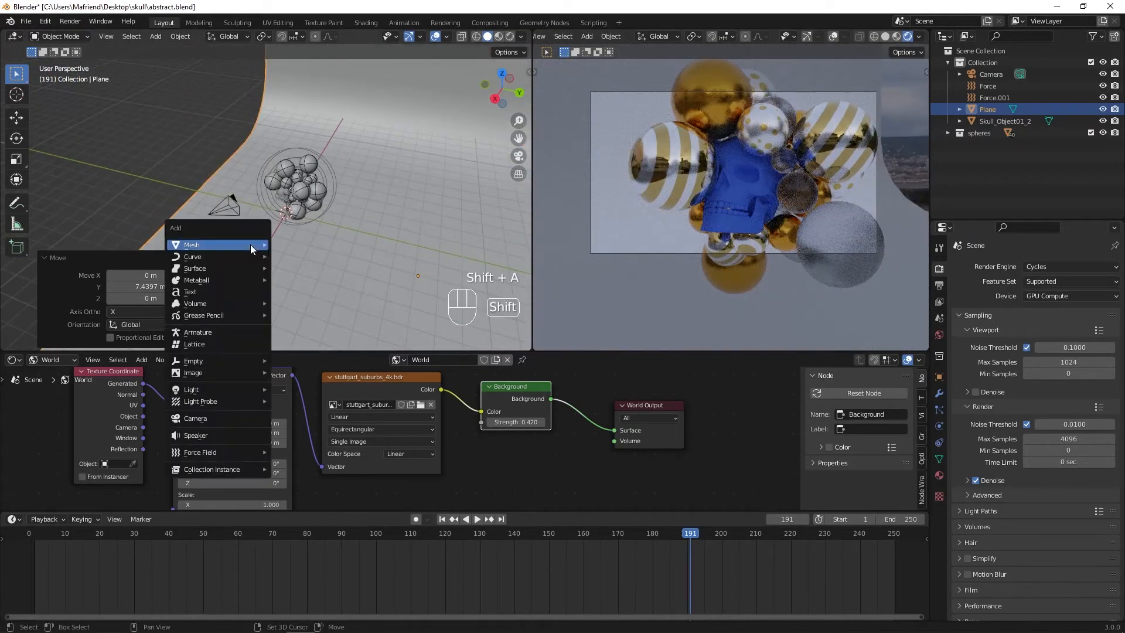
{"action": "mouse_move", "coordinate": [250, 246]}
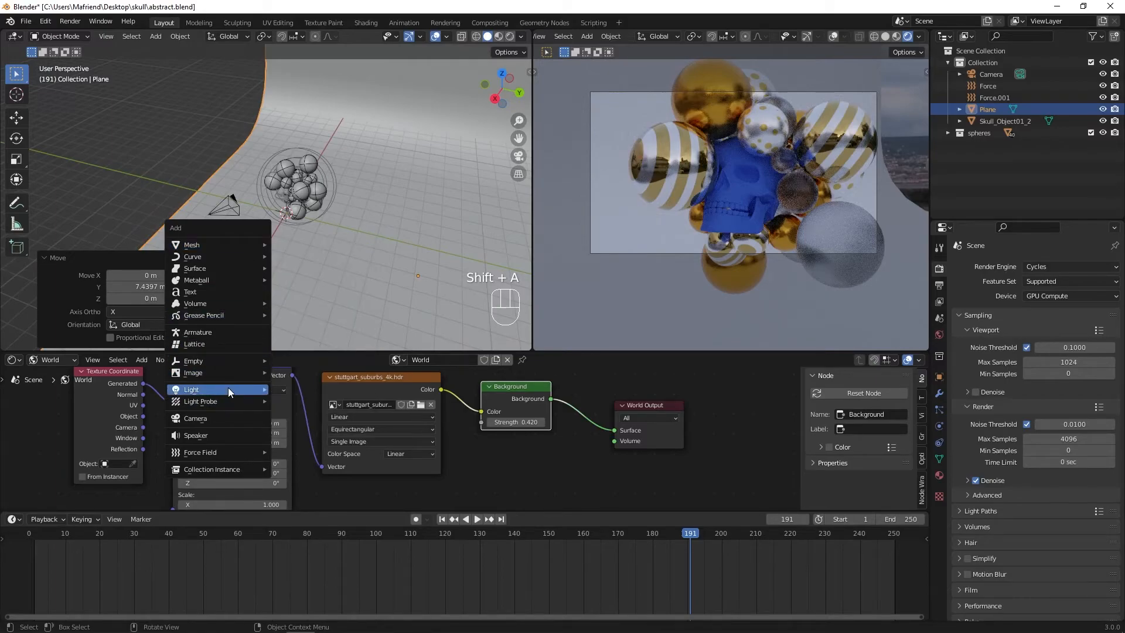
{"action": "mouse_move", "coordinate": [227, 388]}
{"action": "left_click", "coordinate": [308, 427]}
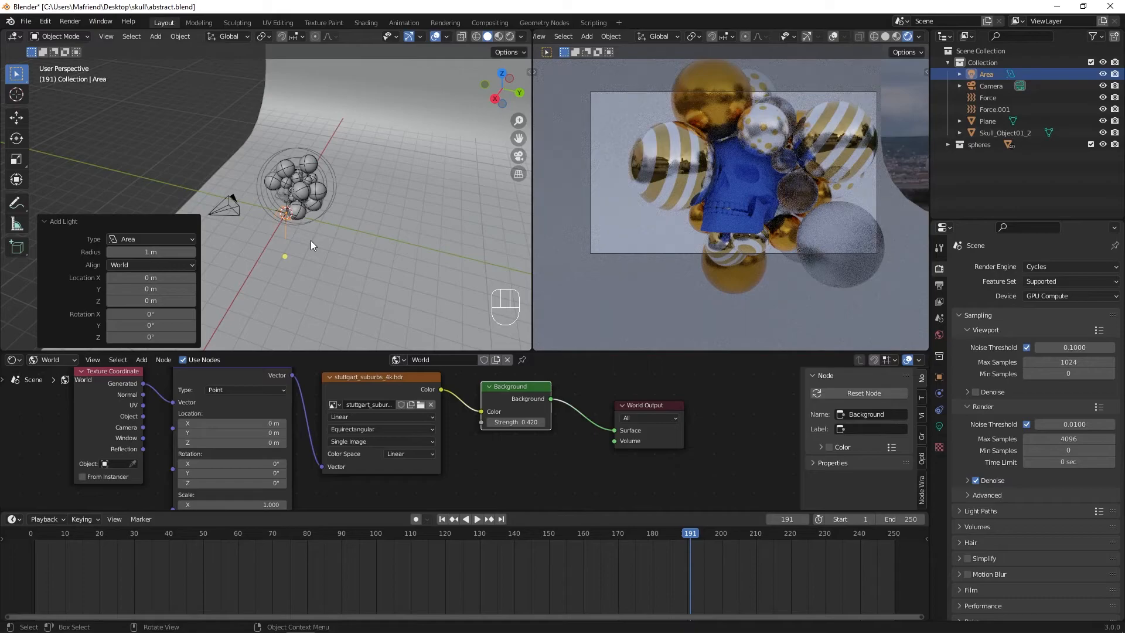
{"action": "key", "text": "g"}
{"action": "key", "text": "z"}
{"action": "left_click", "coordinate": [330, 187]}
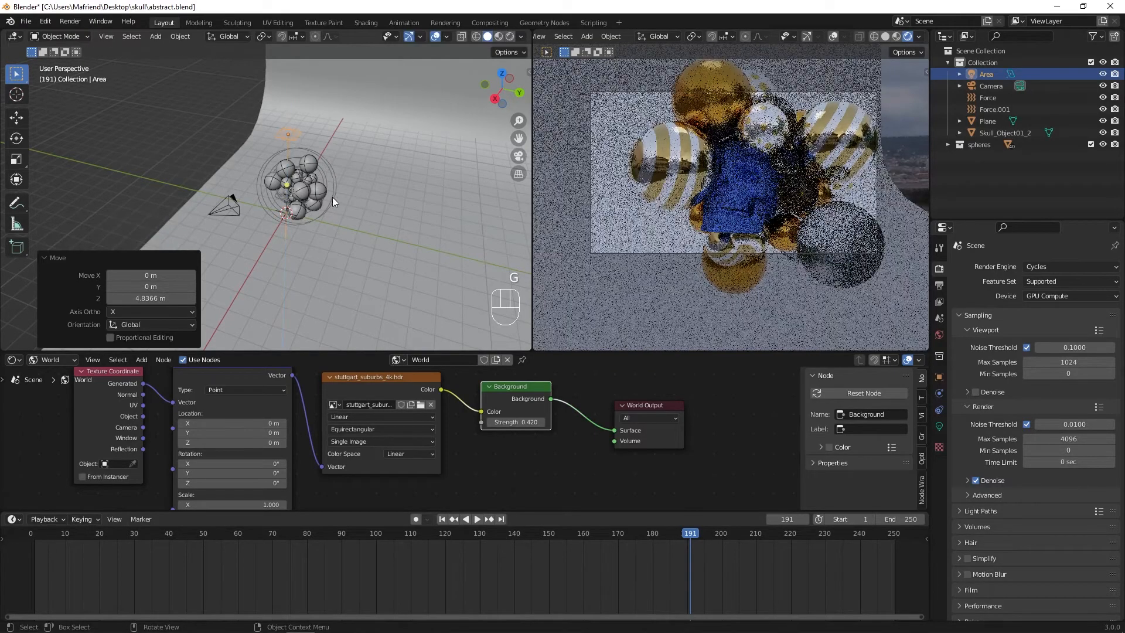
{"action": "key", "text": "s"}
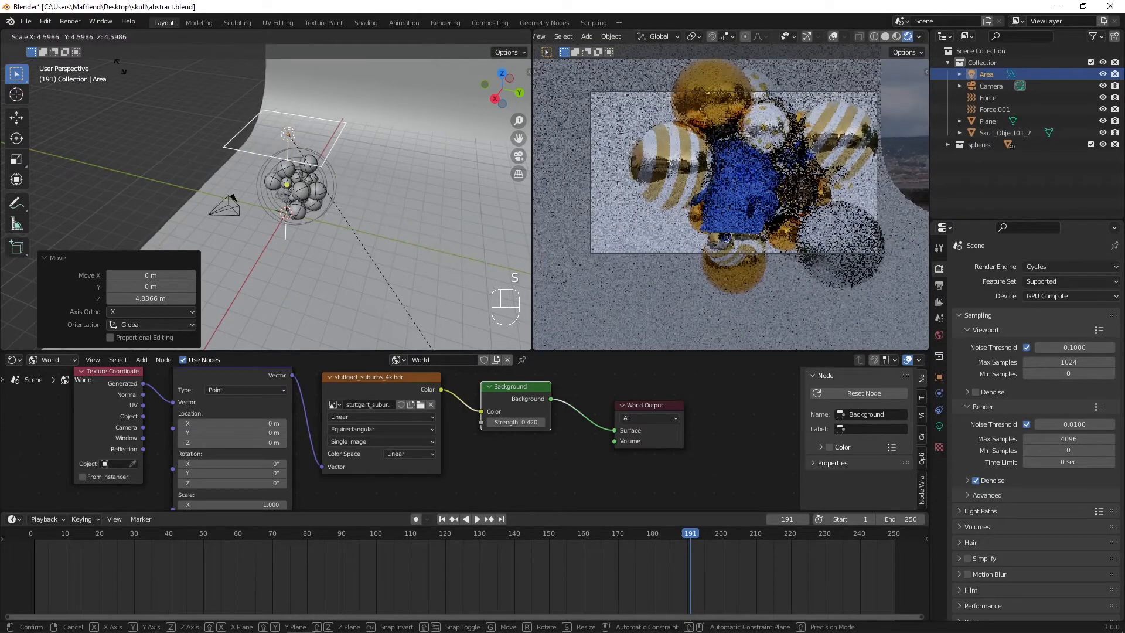
{"action": "left_click", "coordinate": [123, 66]}
Set the area light's power to 100 W and the world background strength to 0.72.
{"action": "left_click", "coordinate": [939, 426]}
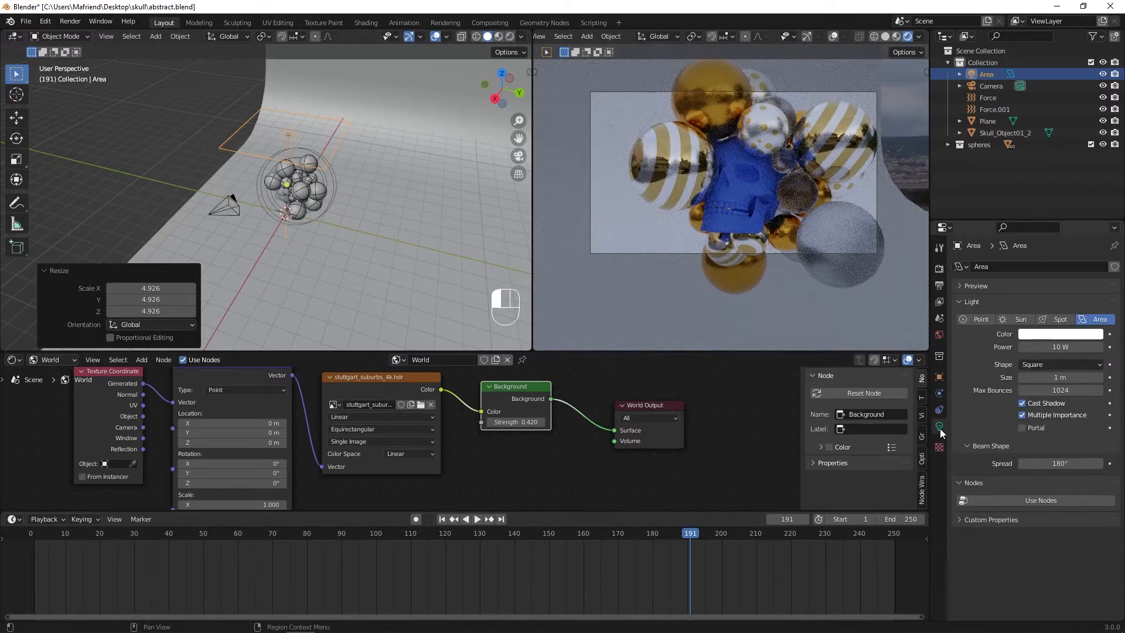
{"action": "left_click", "coordinate": [1049, 351]}
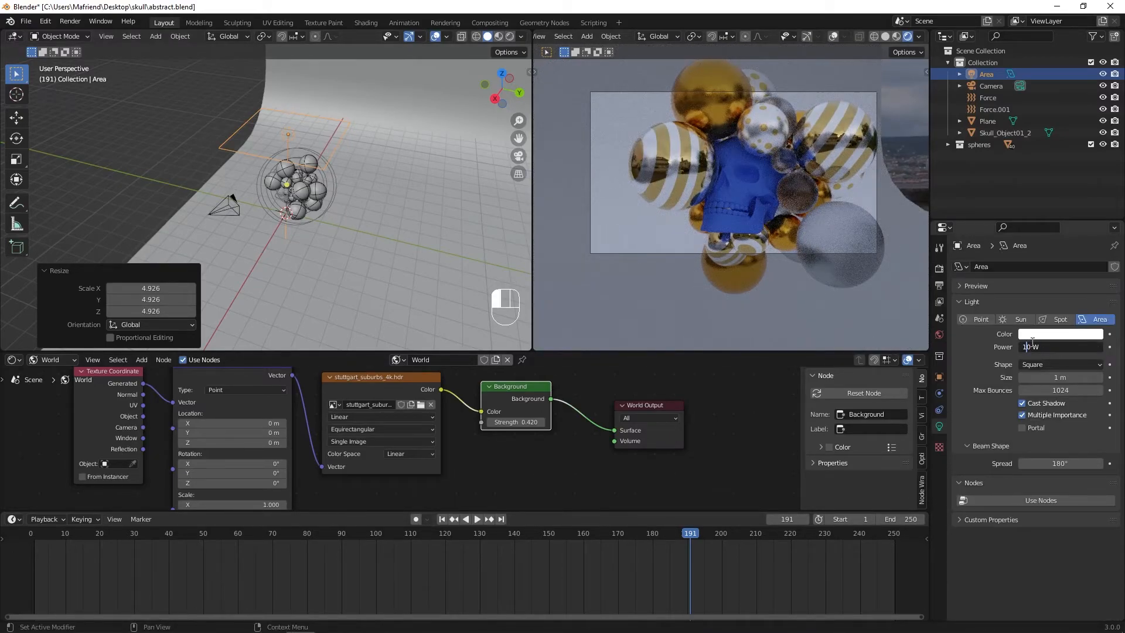
{"action": "key", "text": "Return"}
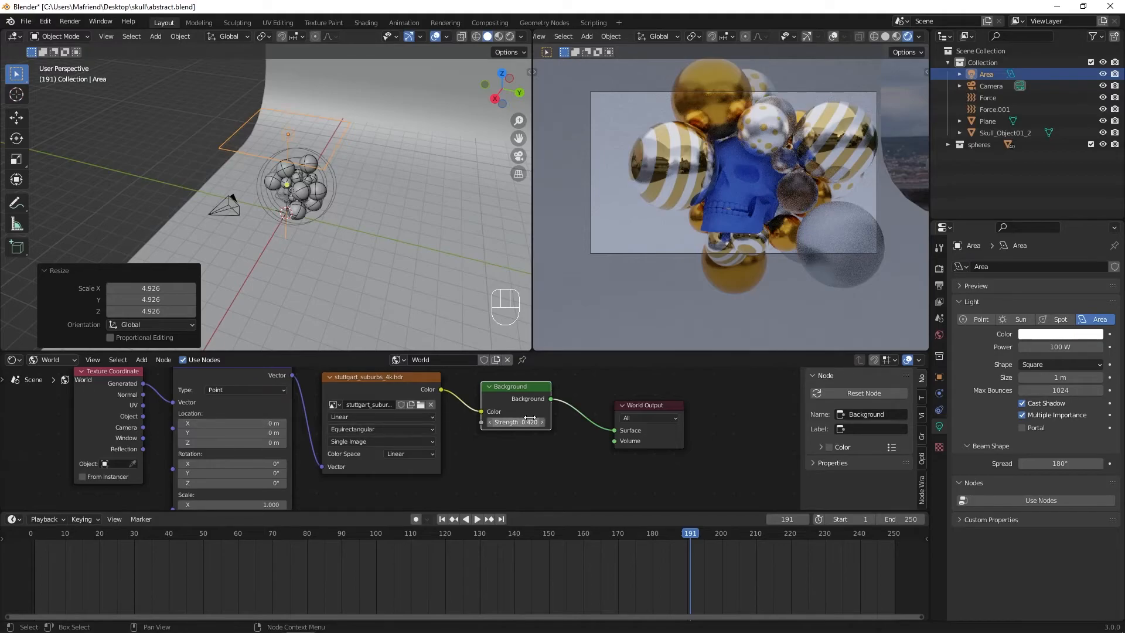
{"action": "mouse_move", "coordinate": [515, 424]}
{"action": "left_mouse_down"}
{"action": "mouse_move", "coordinate": [563, 425]}
{"action": "mouse_move", "coordinate": [523, 423]}
{"action": "left_mouse_up"}
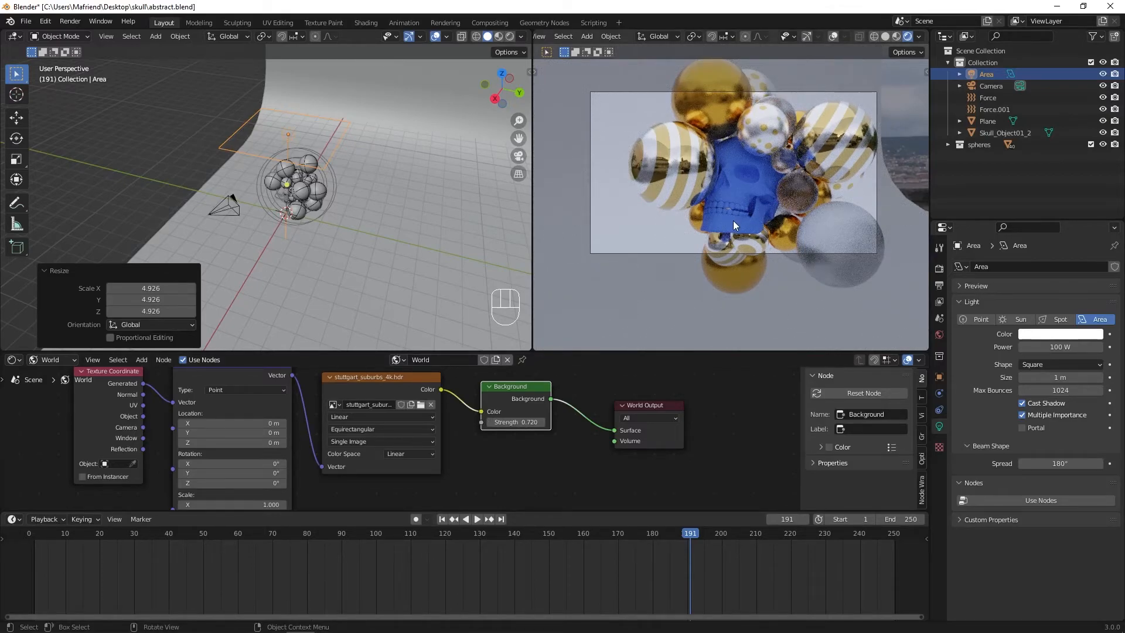
Duplicate the area light, offset it about -2.77 m in X, 7.30 m in Y and -0.72 m in Z, and aim it at the spheres.
{"action": "scroll", "coordinate": [287, 191], "scroll_direction": "down", "scroll_amount": 2}
{"action": "middle_click_drag", "start_coordinate": [287, 190], "coordinate": [273, 192]}
{"action": "key", "text": "shift+d"}
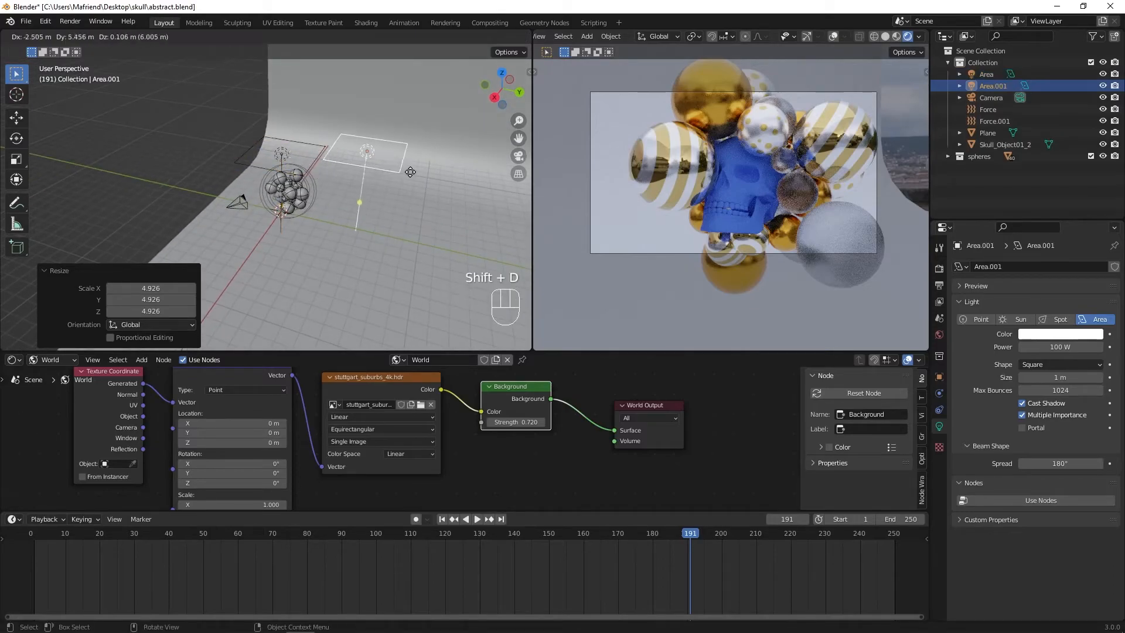
{"action": "left_click", "coordinate": [393, 232]}
{"action": "left_click_drag", "start_coordinate": [383, 215], "coordinate": [286, 196]}
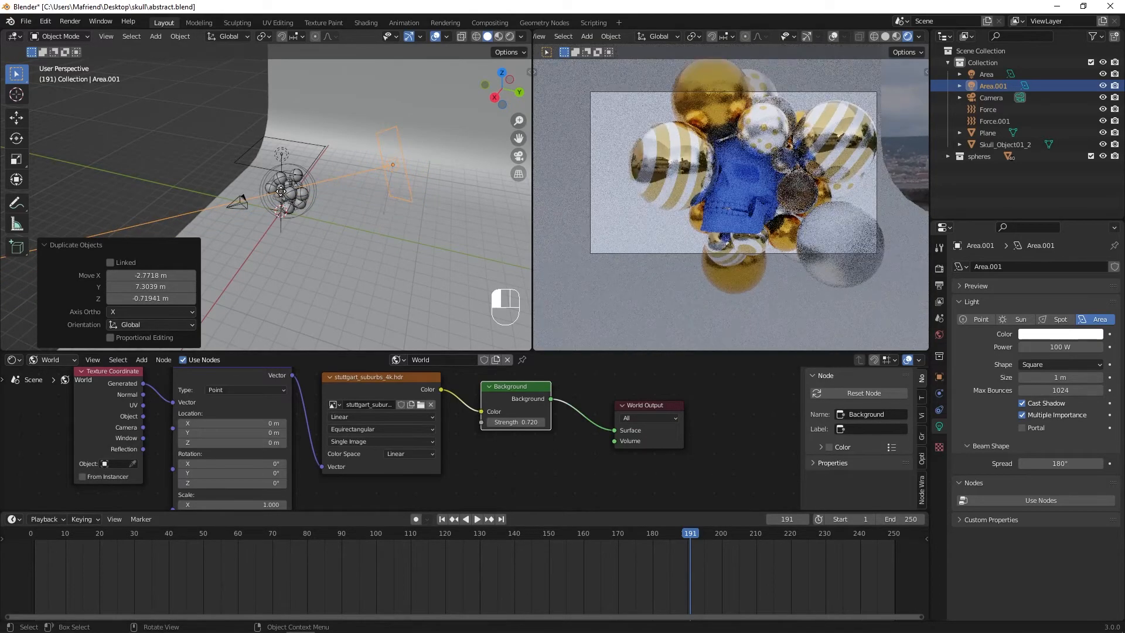
Tint the duplicated area light pale turquoise with hue 0.450 and saturation 0.558.
{"action": "scroll", "coordinate": [250, 205], "scroll_direction": "up", "scroll_amount": 2}
{"action": "middle_click_drag", "start_coordinate": [250, 205], "coordinate": [335, 193]}
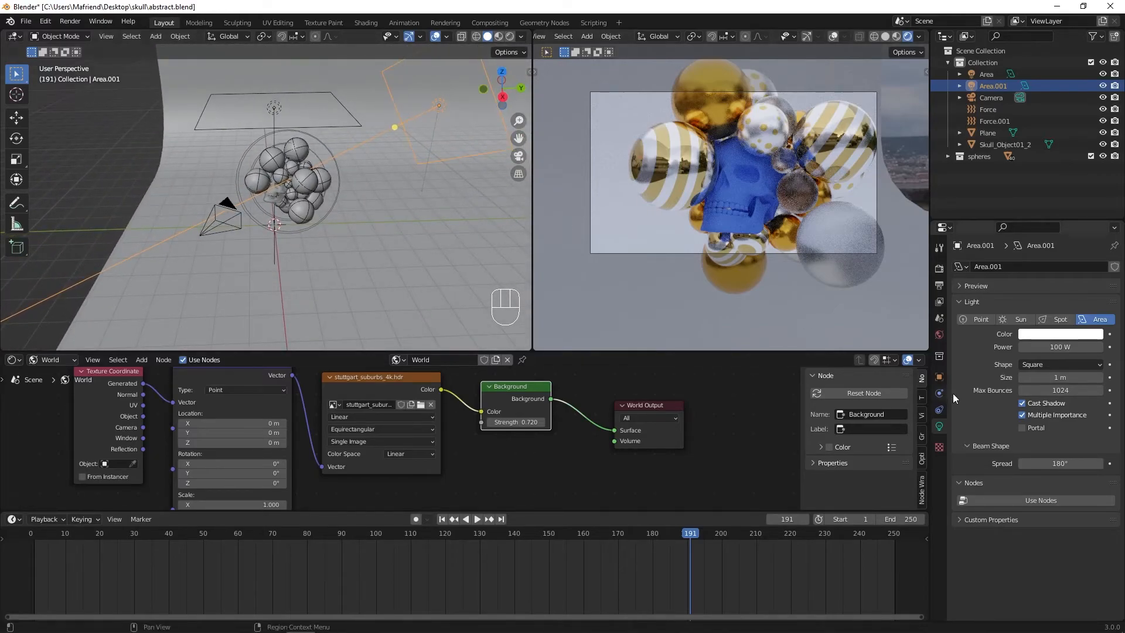
{"action": "left_click", "coordinate": [1041, 336]}
{"action": "mouse_move", "coordinate": [1051, 213]}
{"action": "left_mouse_down"}
{"action": "mouse_move", "coordinate": [1052, 200]}
{"action": "mouse_move", "coordinate": [1039, 207]}
{"action": "left_mouse_up"}
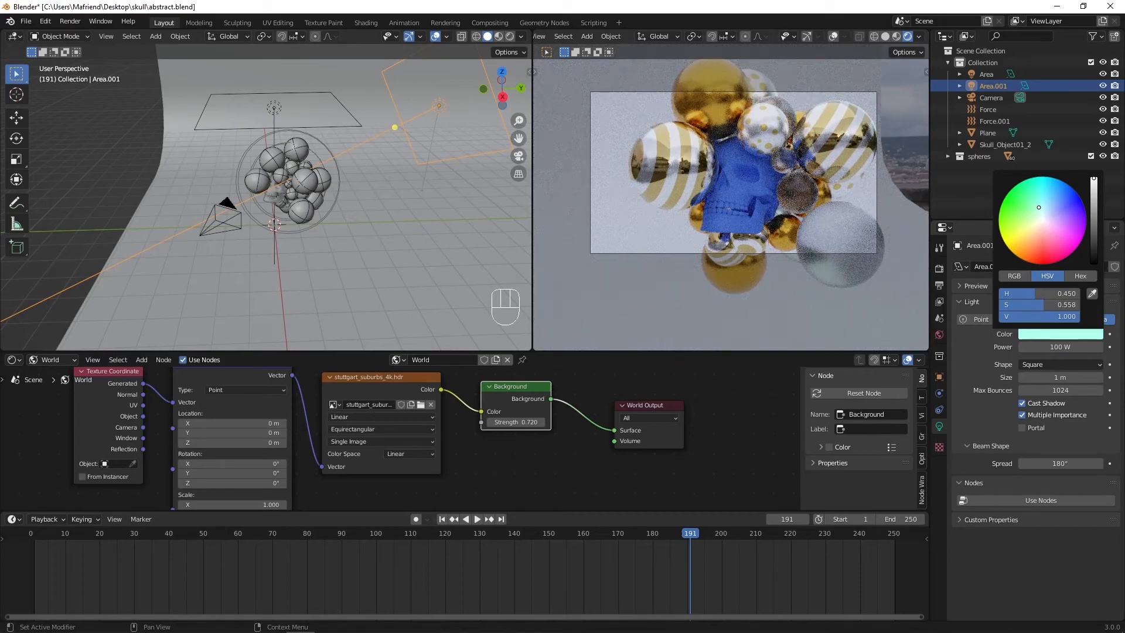
Duplicate the turquoise area light to the opposite side of the sphere cluster and aim it at the spheres.
{"action": "middle_click_drag", "start_coordinate": [293, 176], "coordinate": [358, 206]}
{"action": "key", "text": "shift+d"}
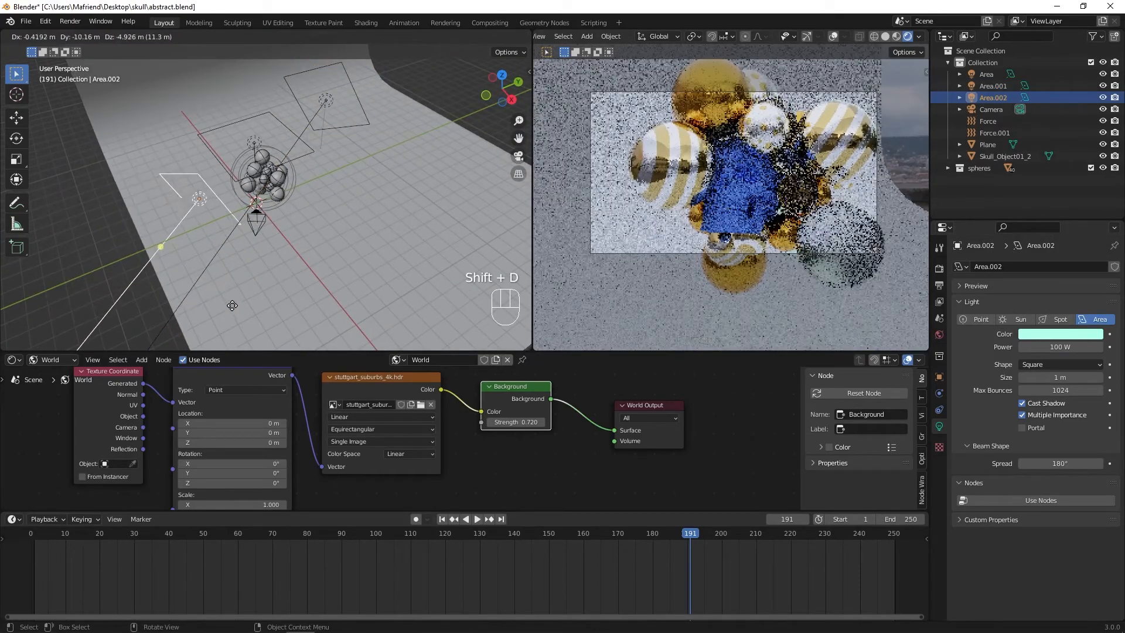
{"action": "left_click", "coordinate": [115, 265]}
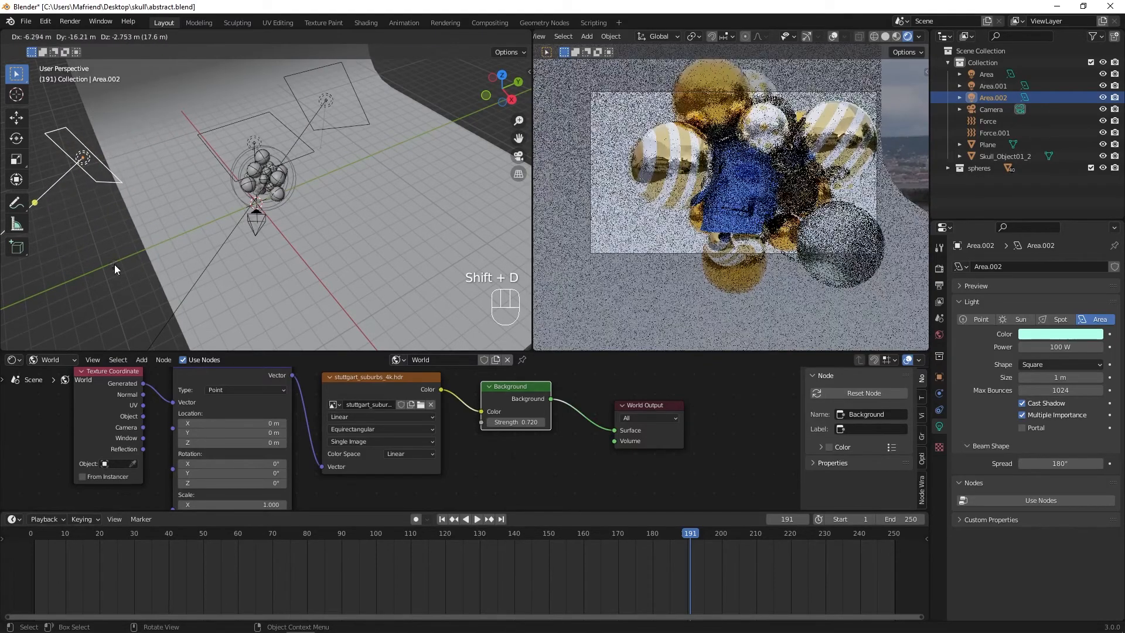
{"action": "middle_click_drag", "start_coordinate": [230, 251], "coordinate": [188, 226]}
{"action": "left_click_drag", "start_coordinate": [94, 189], "coordinate": [272, 186]}
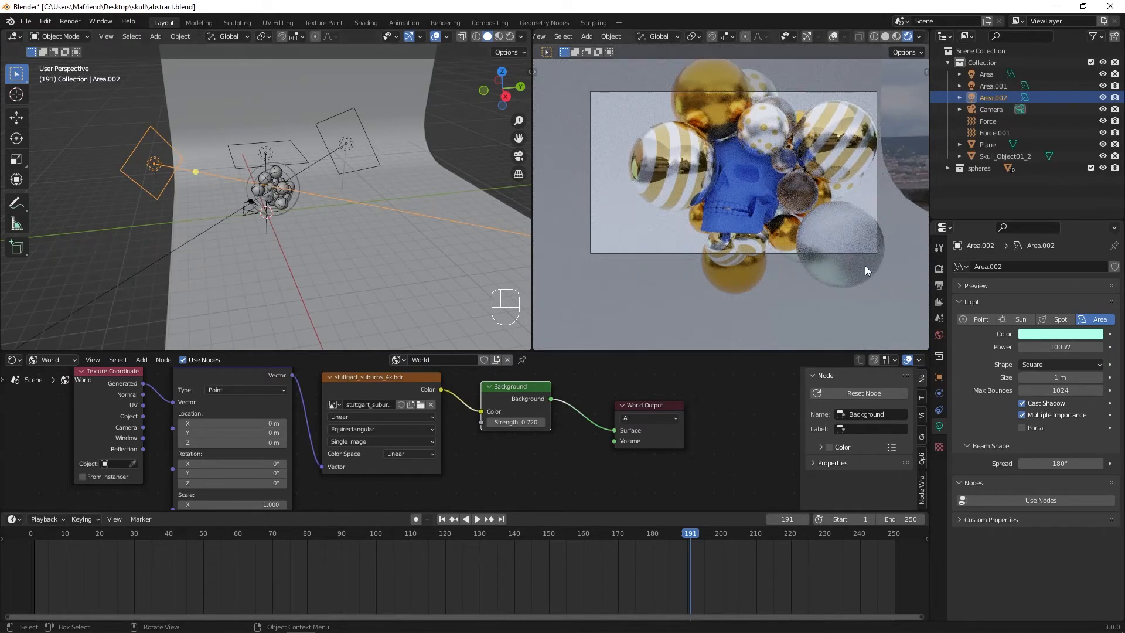
Shift the camera framing so that the skull and spheres sit further right in the shot.
{"action": "scroll", "coordinate": [816, 219], "scroll_direction": "up", "scroll_amount": 1}
{"action": "middle_click_drag", "start_coordinate": [716, 228], "coordinate": [743, 245], "text": "shift"}
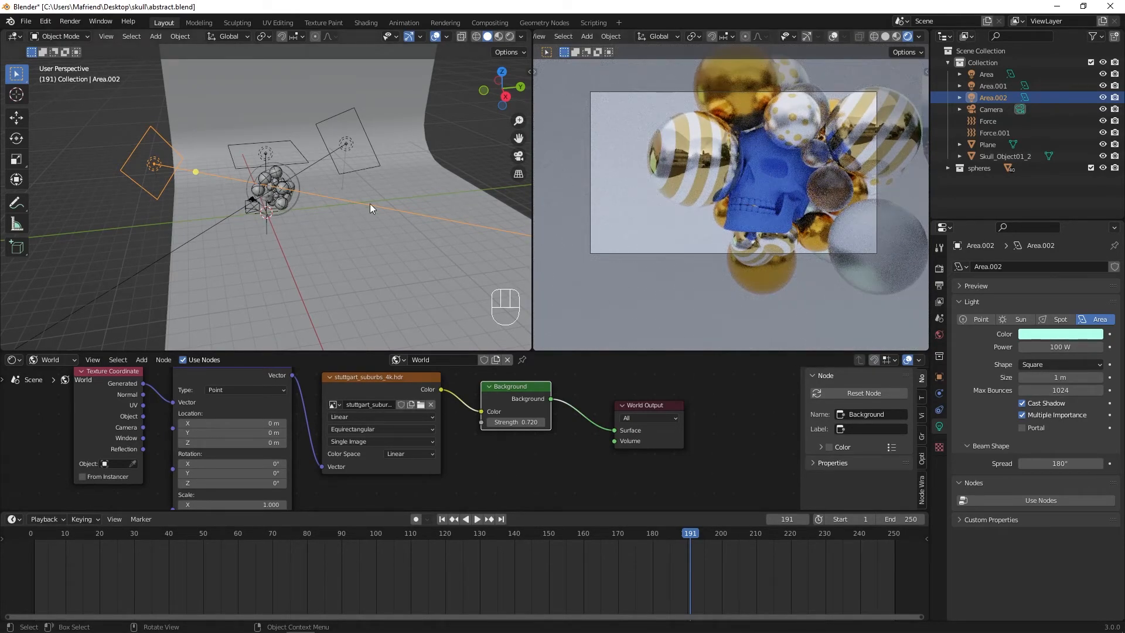
Show the skull's material nodes in an enlarged shader editor and move its Principled BSDF node away from the Material Output.
{"action": "scroll", "coordinate": [389, 237], "scroll_direction": "up", "scroll_amount": 6}
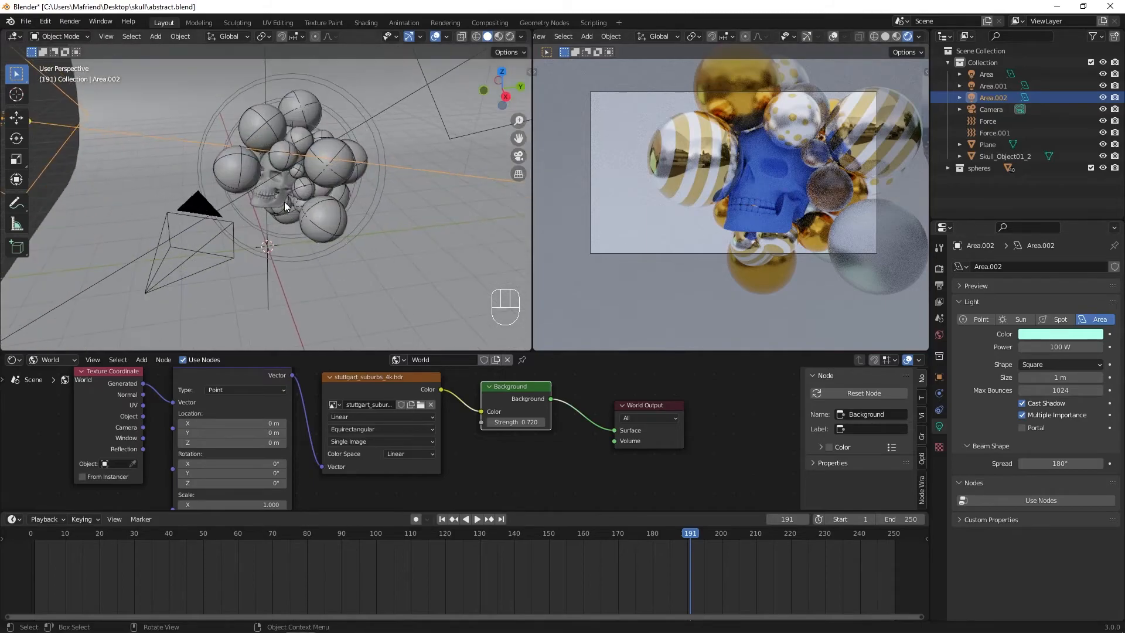
{"action": "left_click", "coordinate": [283, 186]}
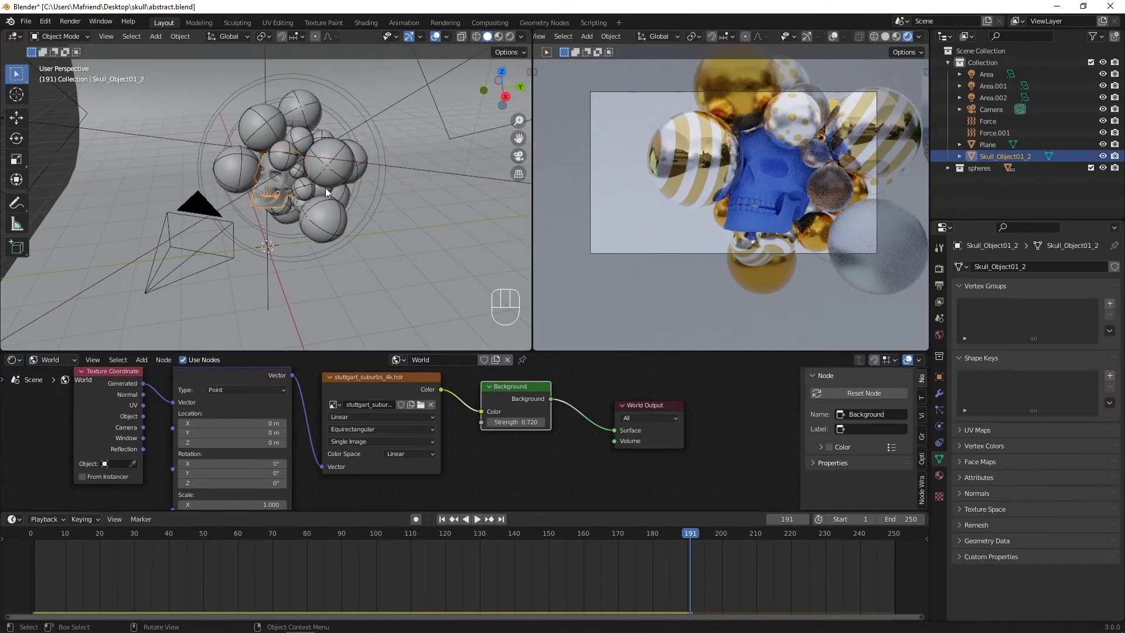
{"action": "left_click", "coordinate": [57, 360]}
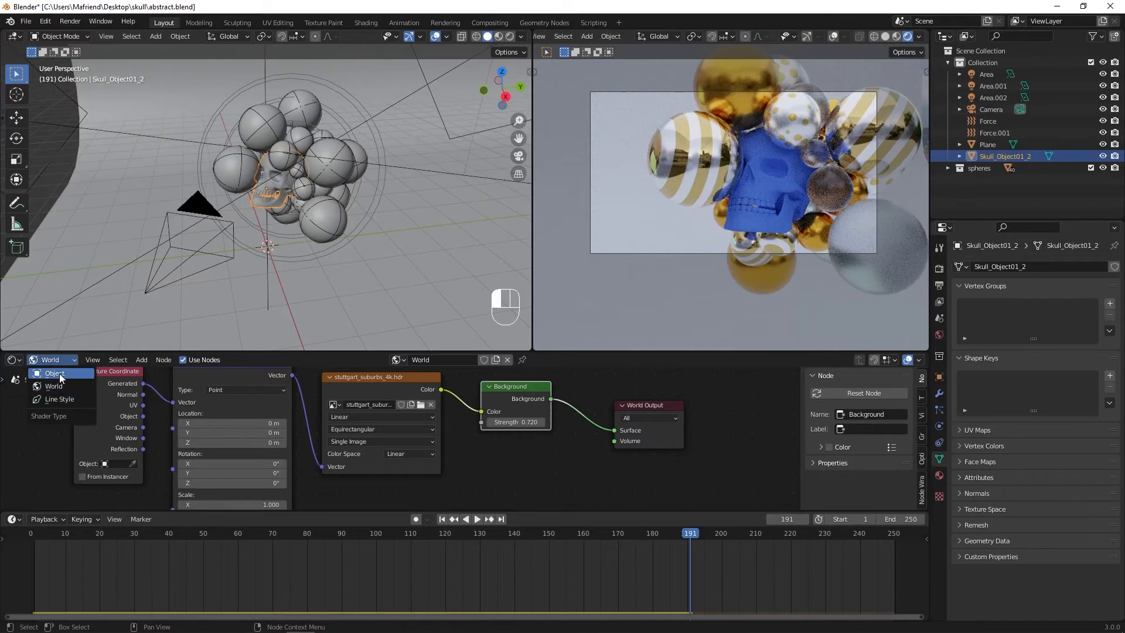
{"action": "left_click", "coordinate": [49, 374]}
{"action": "left_click_drag", "start_coordinate": [381, 511], "coordinate": [384, 600]}
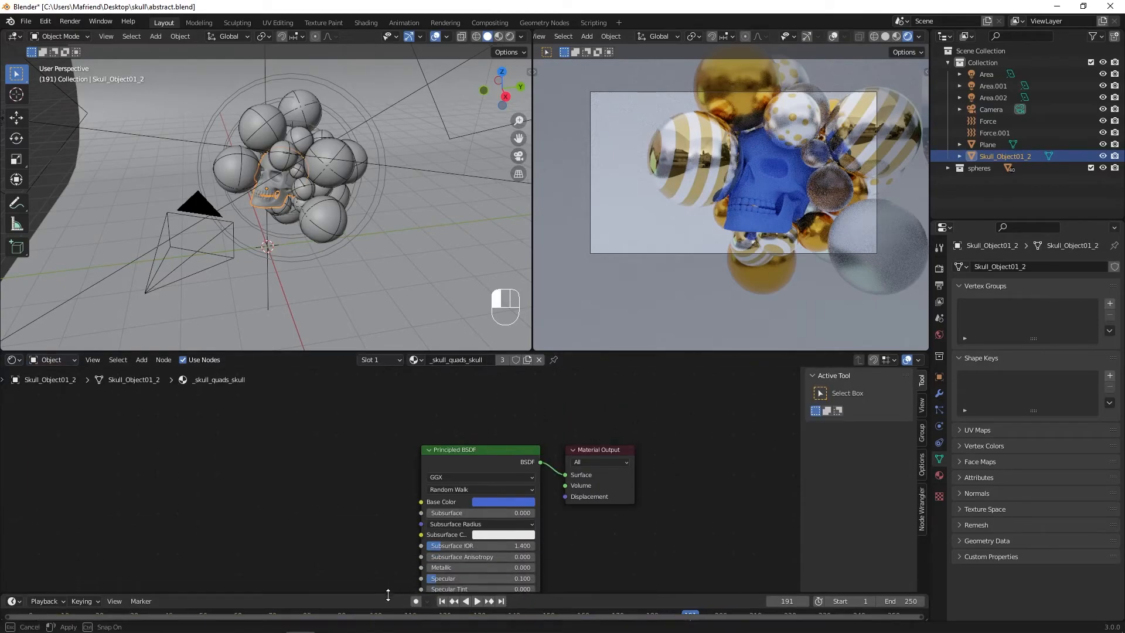
{"action": "left_click_drag", "start_coordinate": [473, 452], "coordinate": [434, 402]}
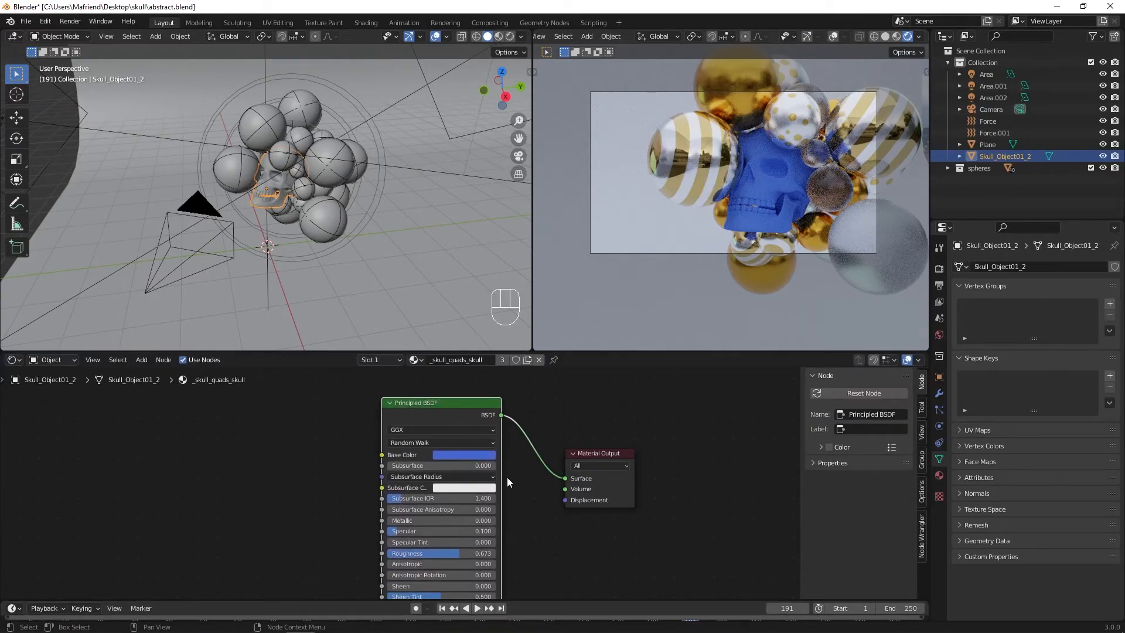
Lower the roughness of the skull's Principled BSDF to 0.087.
{"action": "scroll", "coordinate": [511, 492], "scroll_direction": "up", "scroll_amount": 3}
{"action": "middle_click_drag", "start_coordinate": [515, 502], "coordinate": [546, 489]}
{"action": "left_click_drag", "start_coordinate": [498, 558], "coordinate": [427, 558]}
{"action": "scroll", "coordinate": [348, 454], "scroll_direction": "down", "scroll_amount": 2}
{"action": "scroll", "coordinate": [345, 465], "scroll_direction": "up", "scroll_amount": 1}
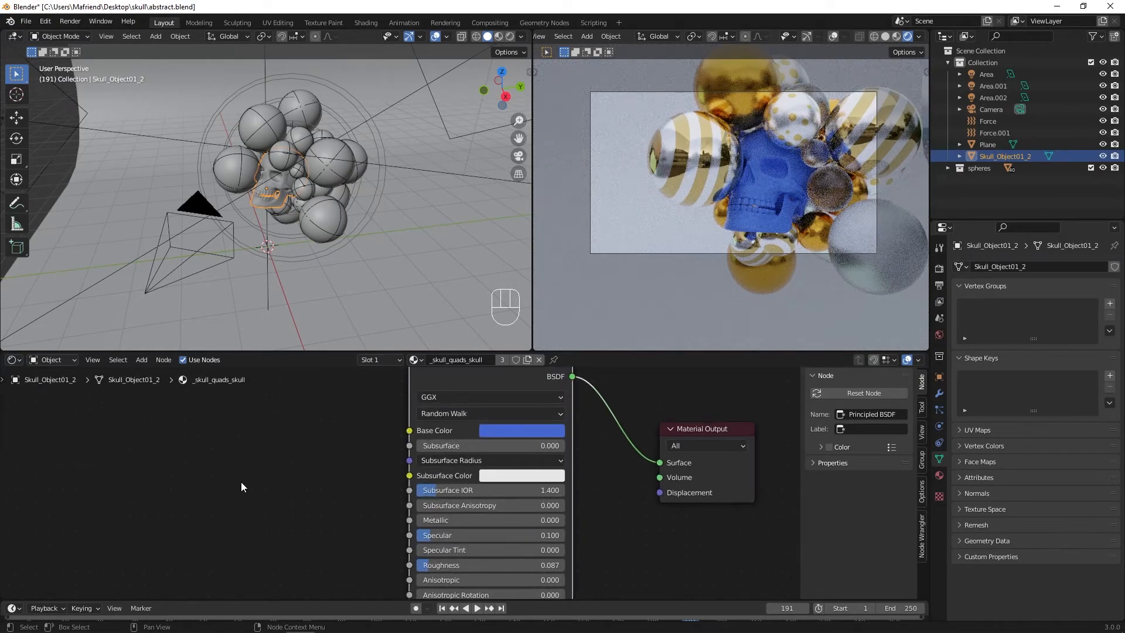
Add a Wave Texture node to the skull material, placed left of the Principled BSDF.
{"action": "key", "text": "shift+a"}
{"action": "type", "text": "wa"}
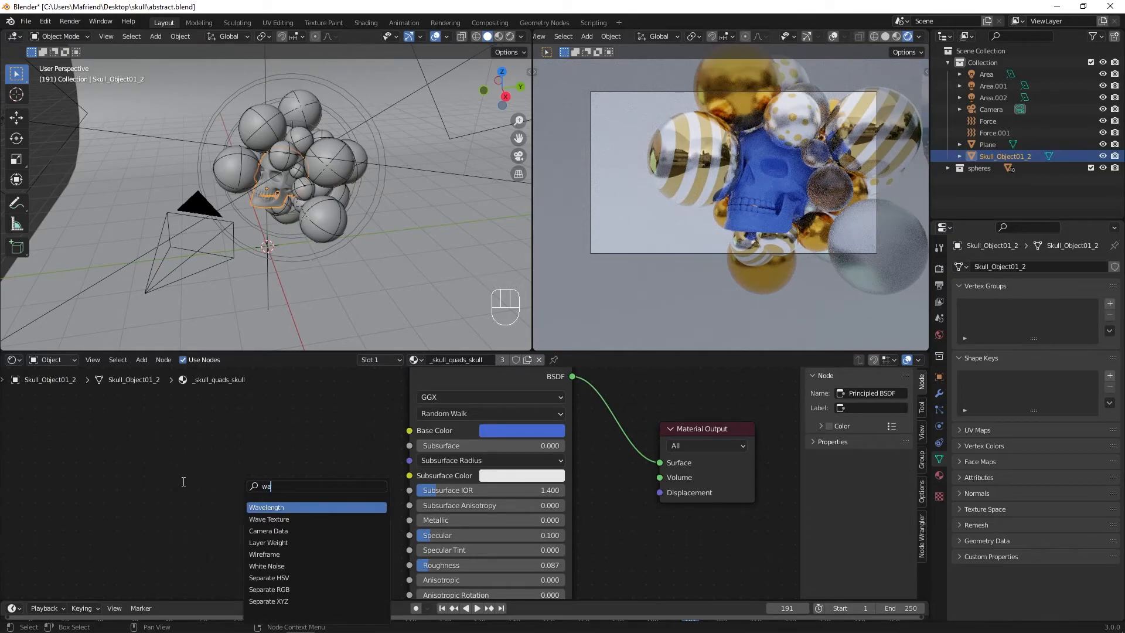
{"action": "left_click", "coordinate": [326, 518]}
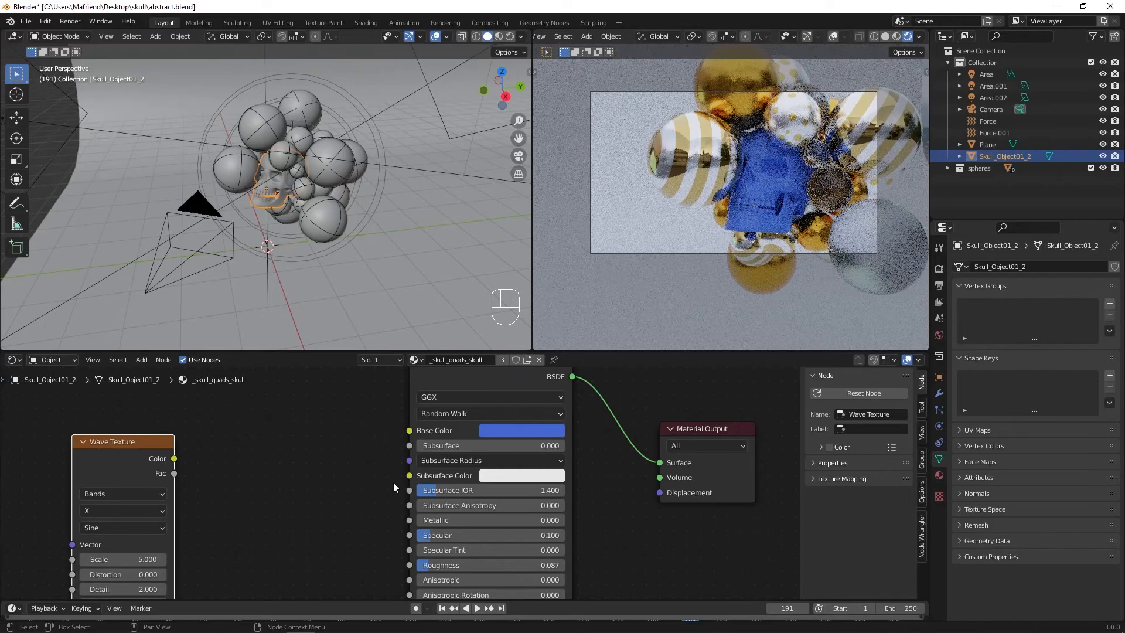
Change the skull's base color to a brighter, deeper blue with hue 0.665 and saturation 0.931.
{"action": "left_click", "coordinate": [492, 430]}
{"action": "left_click_drag", "start_coordinate": [572, 272], "coordinate": [568, 264]}
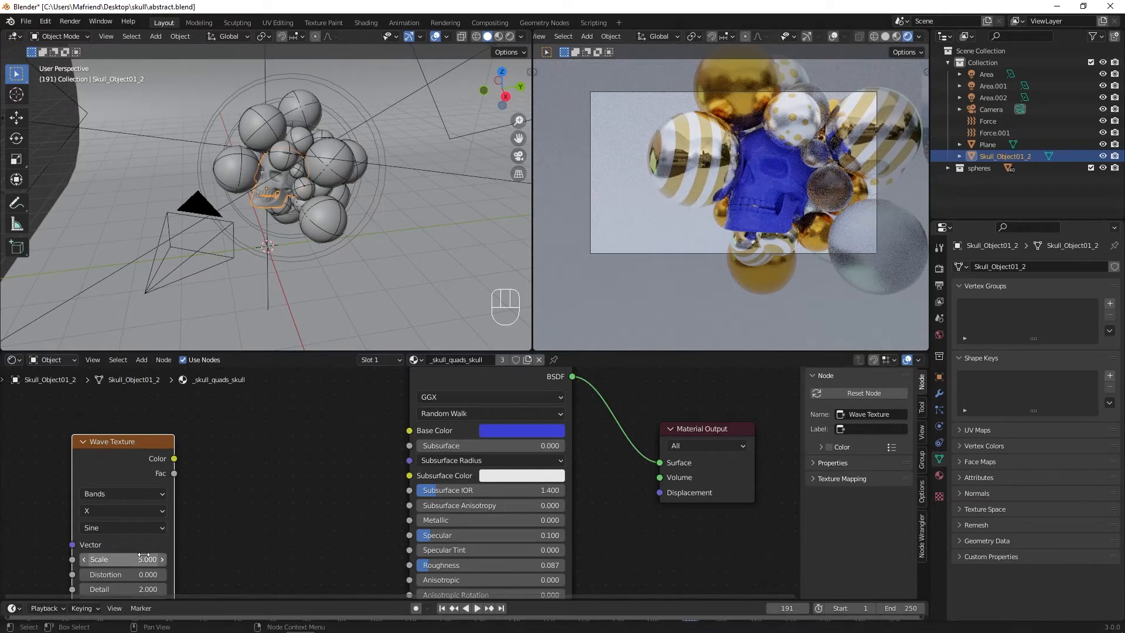
{"action": "middle_click_drag", "start_coordinate": [559, 449], "coordinate": [562, 447]}
{"action": "left_click", "coordinate": [559, 427]}
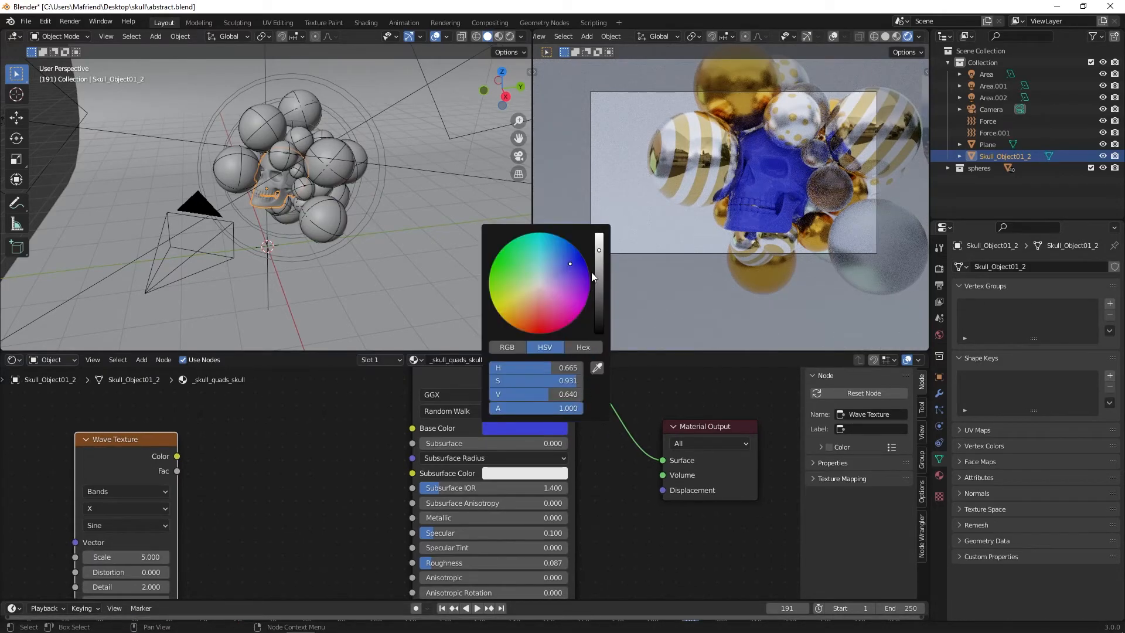
{"action": "left_click_drag", "start_coordinate": [537, 394], "coordinate": [571, 394]}
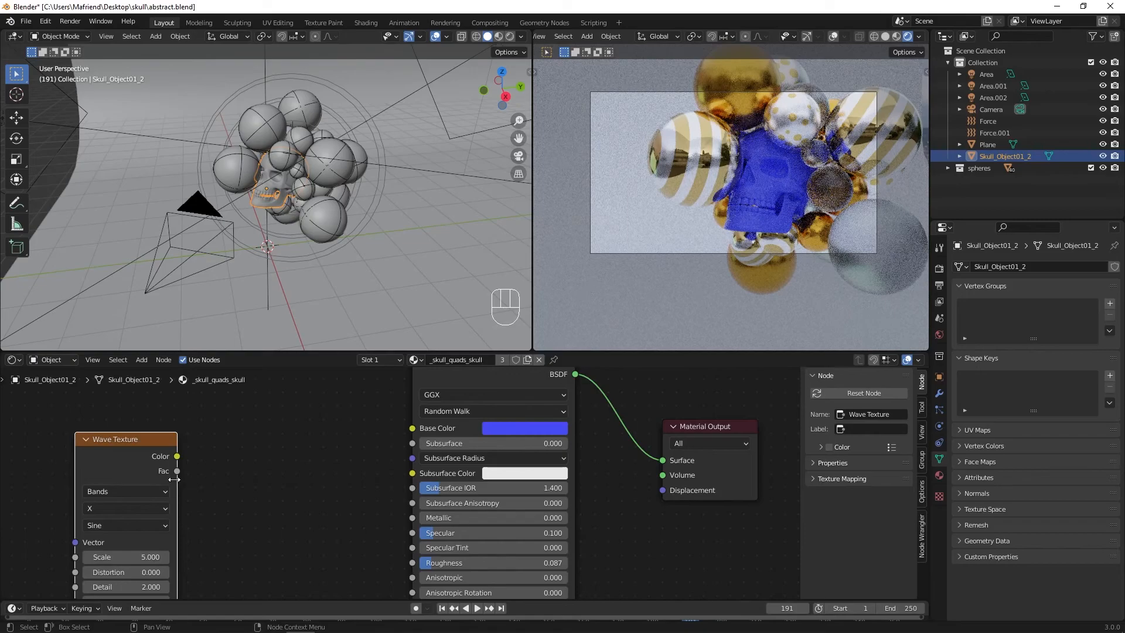
Add a ColorRamp node to the skull material, linking the Wave Texture's color through it into the Principled BSDF's base color.
{"action": "key", "text": "shift+a"}
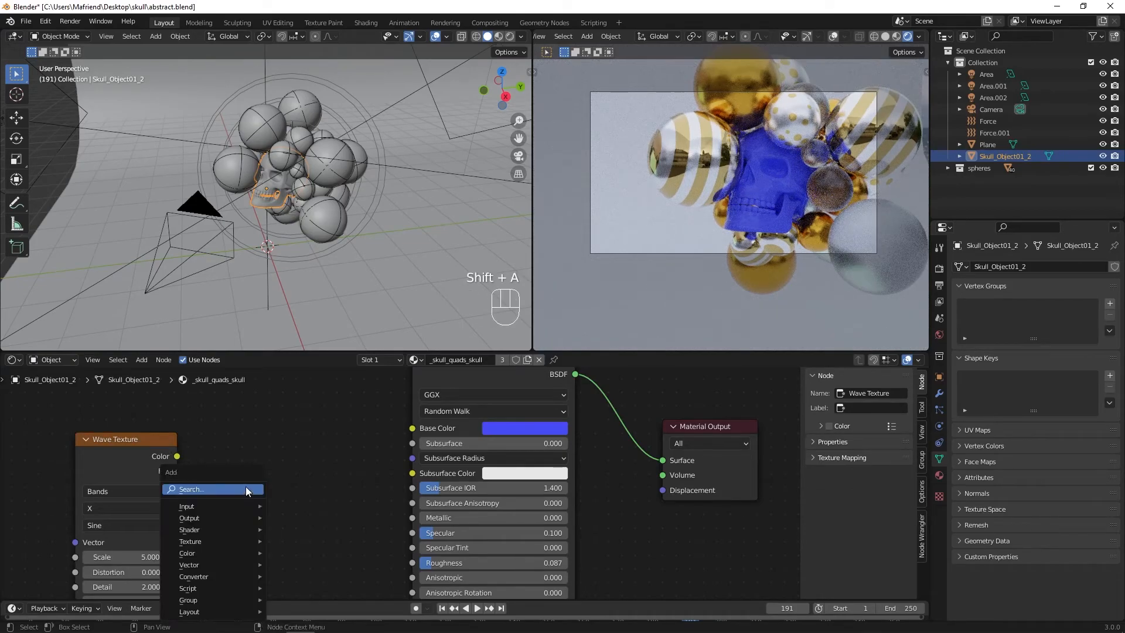
{"action": "left_click", "coordinate": [246, 488]}
{"action": "type", "text": "c"}
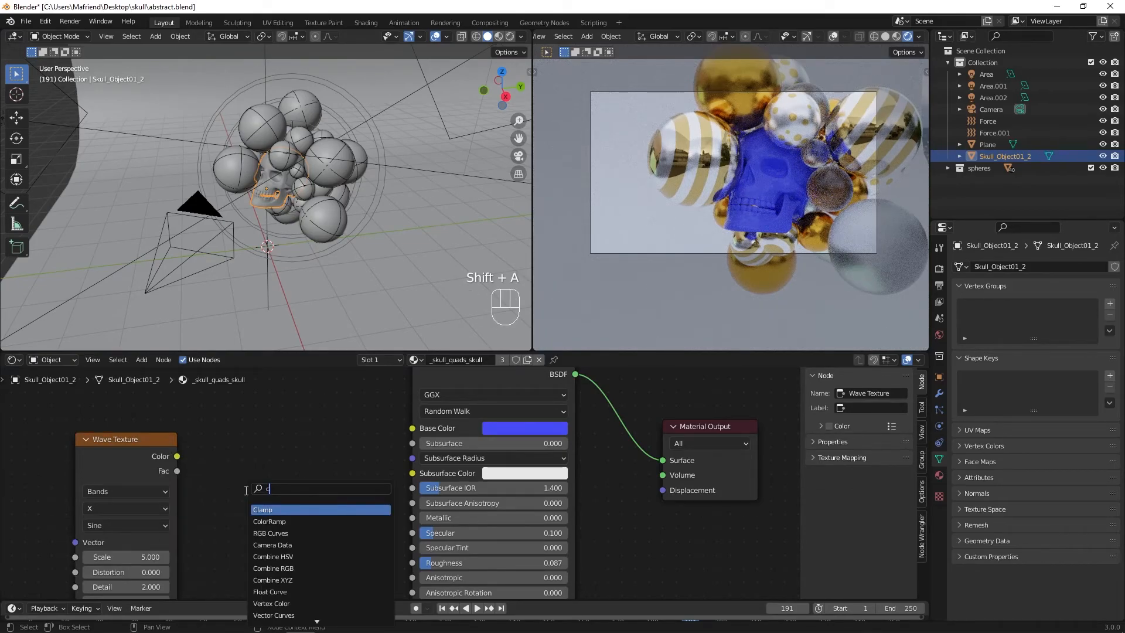
{"action": "left_click", "coordinate": [269, 521]}
{"action": "left_click", "coordinate": [178, 448]}
{"action": "left_click_drag", "start_coordinate": [178, 451], "coordinate": [211, 558]}
{"action": "left_click_drag", "start_coordinate": [374, 447], "coordinate": [412, 416]}
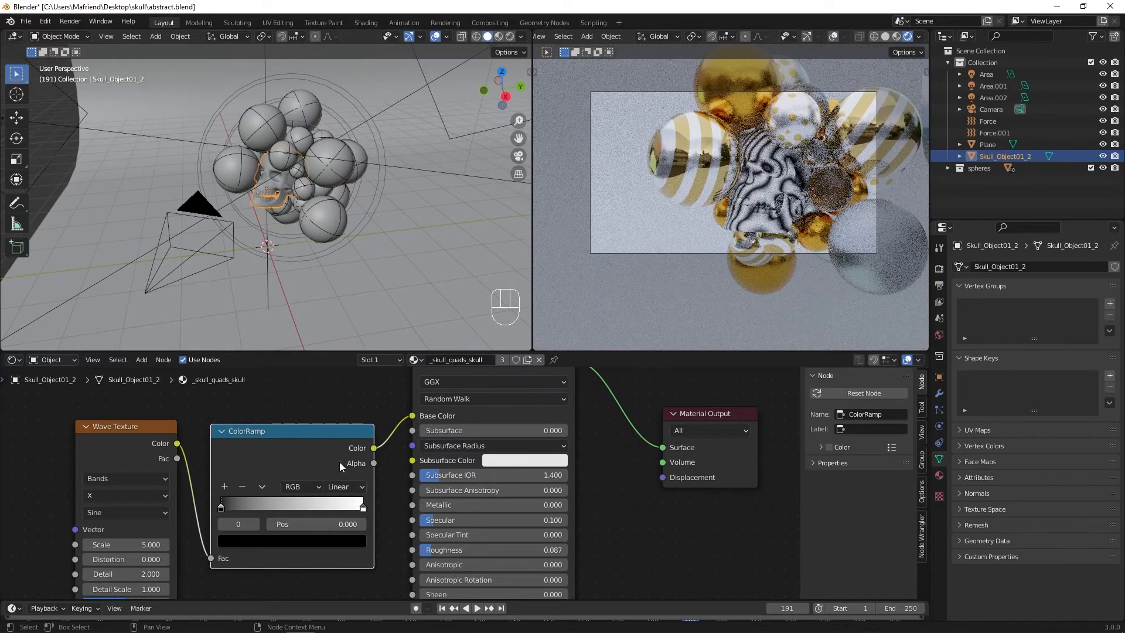
Move the ColorRamp's white stop to position 0.245 and color it blue with hue 0.649 and saturation 0.932.
{"action": "scroll", "coordinate": [275, 536], "scroll_direction": "up", "scroll_amount": 1}
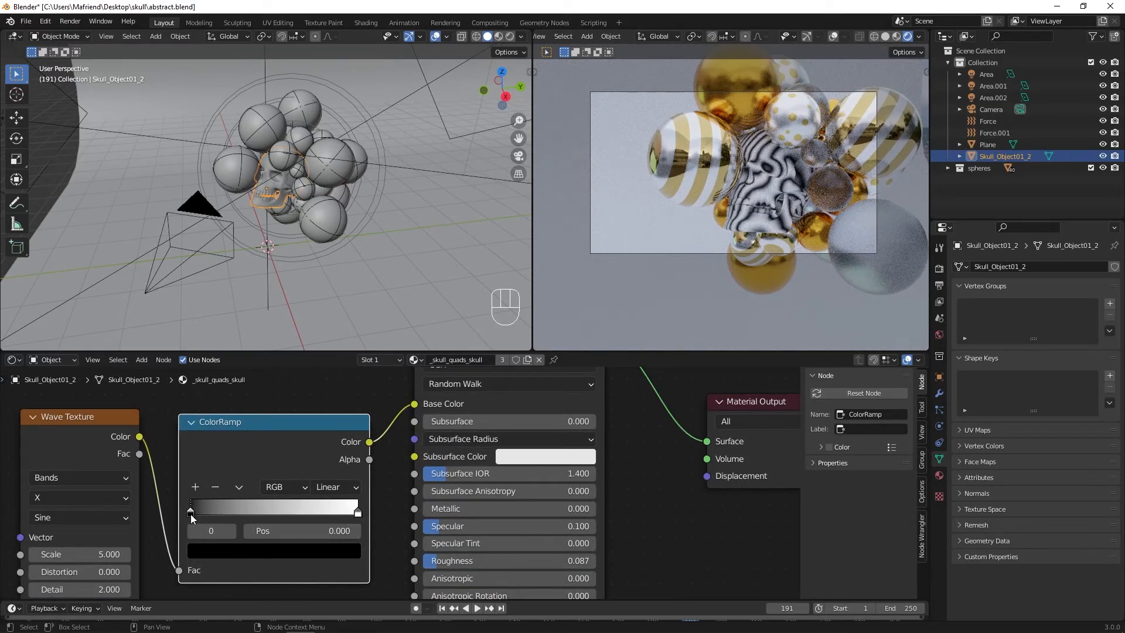
{"action": "mouse_move", "coordinate": [191, 514]}
{"action": "left_mouse_down"}
{"action": "mouse_move", "coordinate": [233, 512]}
{"action": "mouse_move", "coordinate": [171, 516]}
{"action": "left_mouse_up"}
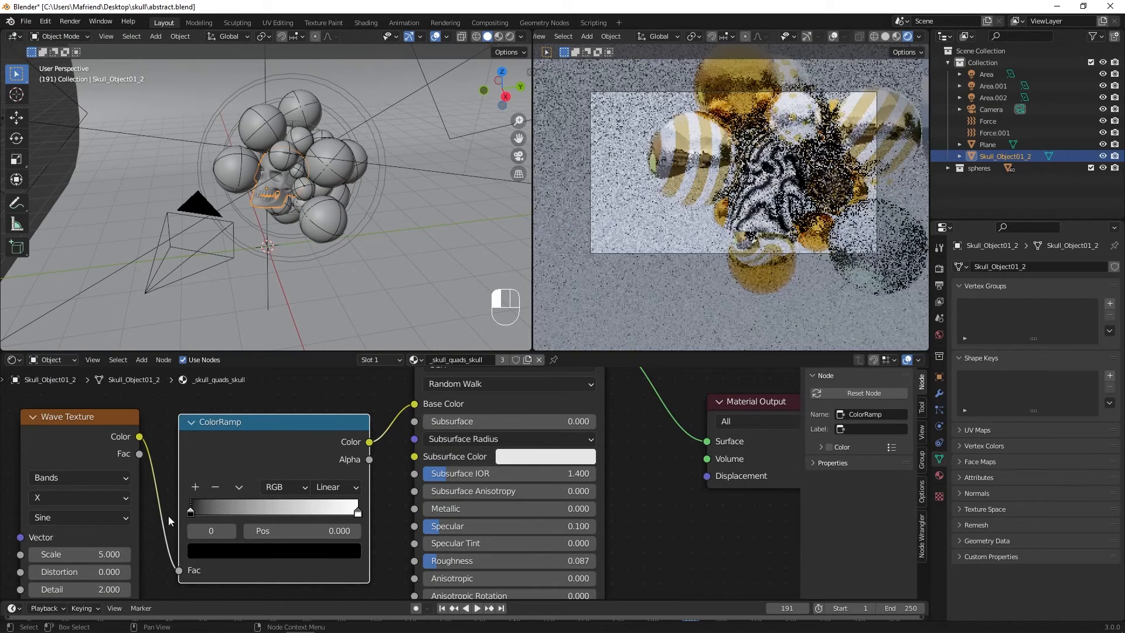
{"action": "left_click_drag", "start_coordinate": [358, 512], "coordinate": [224, 513]}
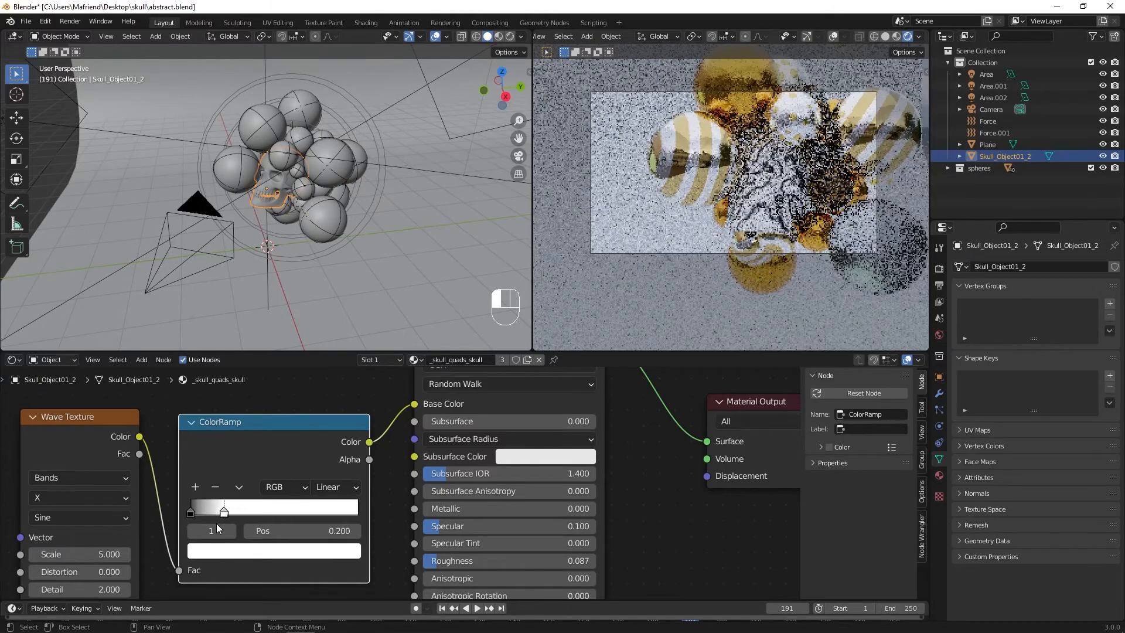
{"action": "left_click", "coordinate": [237, 550]}
{"action": "left_click", "coordinate": [303, 346]}
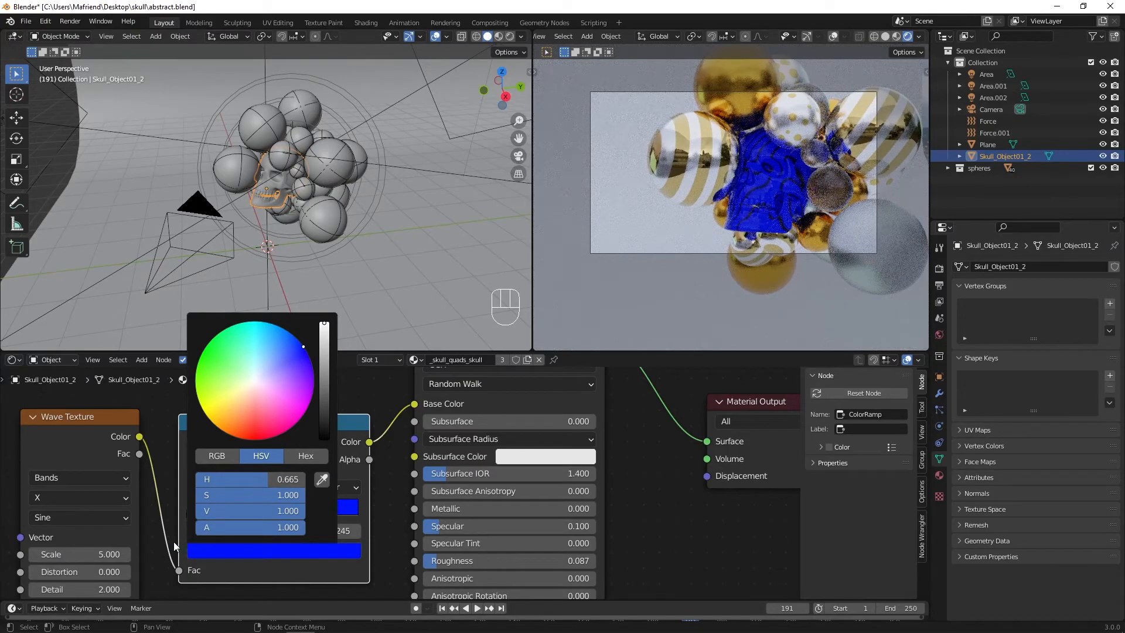
{"action": "left_click", "coordinate": [242, 551]}
{"action": "mouse_move", "coordinate": [302, 350]}
{"action": "left_mouse_down"}
{"action": "mouse_move", "coordinate": [291, 365]}
{"action": "mouse_move", "coordinate": [288, 356]}
{"action": "left_mouse_up"}
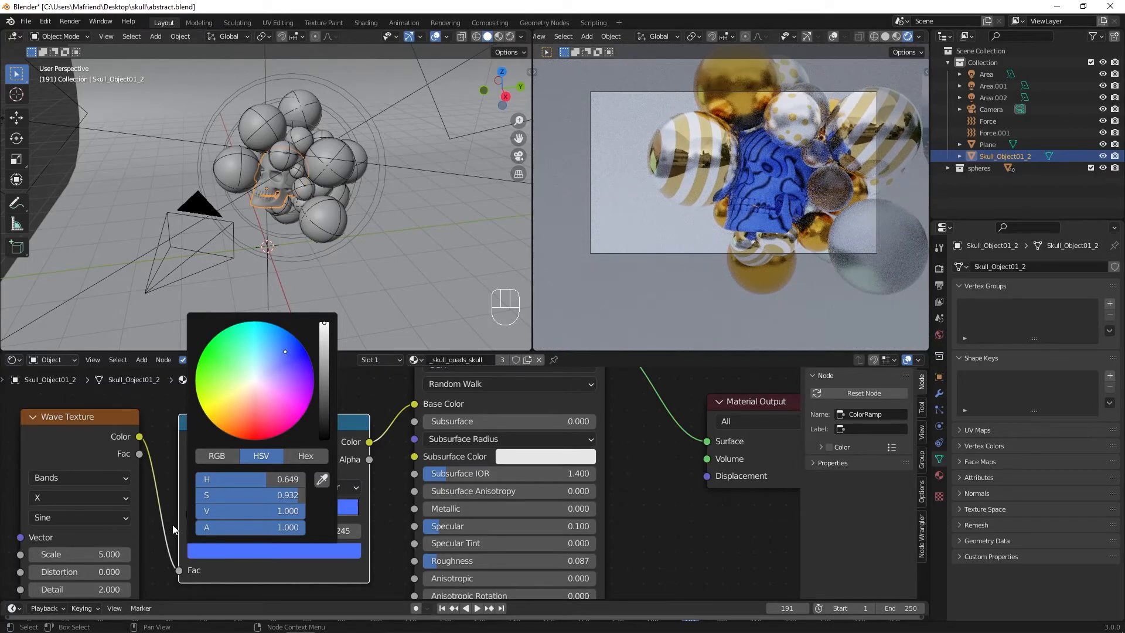
Change the ColorRamp's black stop at position 0 to a pale violet-blue.
{"action": "left_click", "coordinate": [194, 515]}
{"action": "left_click", "coordinate": [221, 543]}
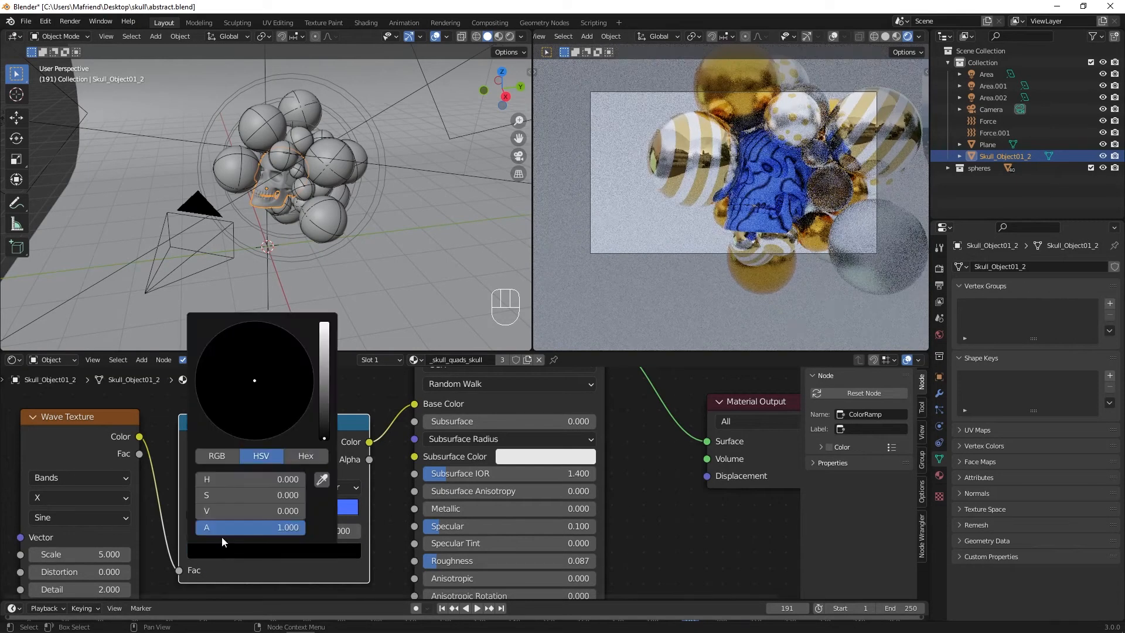
{"action": "left_click_drag", "start_coordinate": [326, 378], "coordinate": [325, 323]}
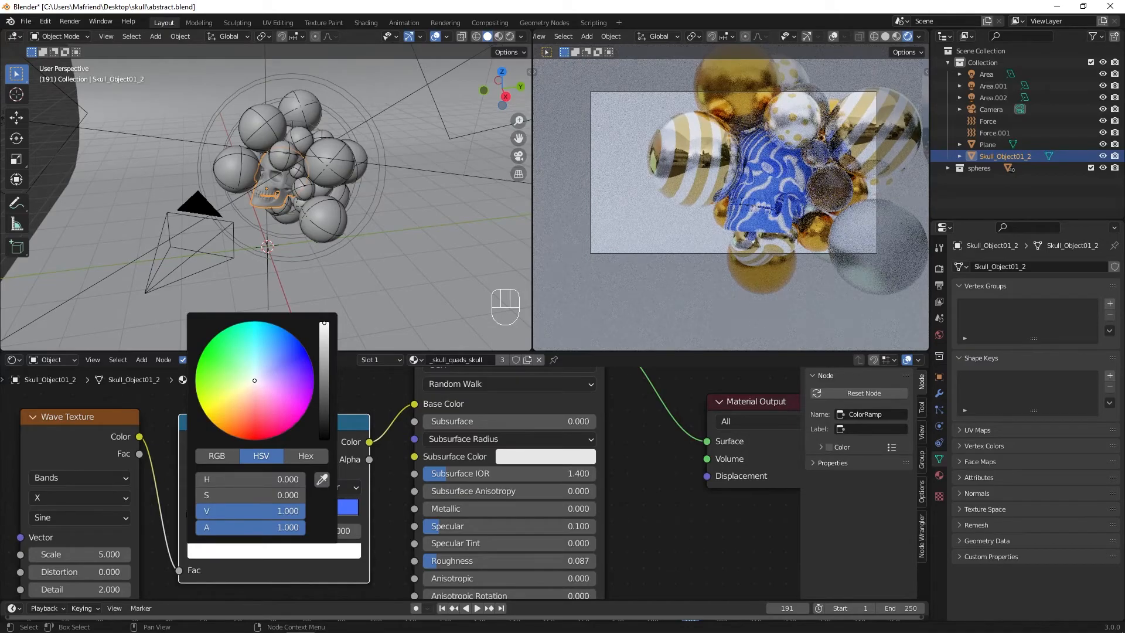
{"action": "scroll", "coordinate": [297, 344], "scroll_direction": "down", "scroll_amount": 8}
{"action": "left_click_drag", "start_coordinate": [297, 344], "coordinate": [274, 369]}
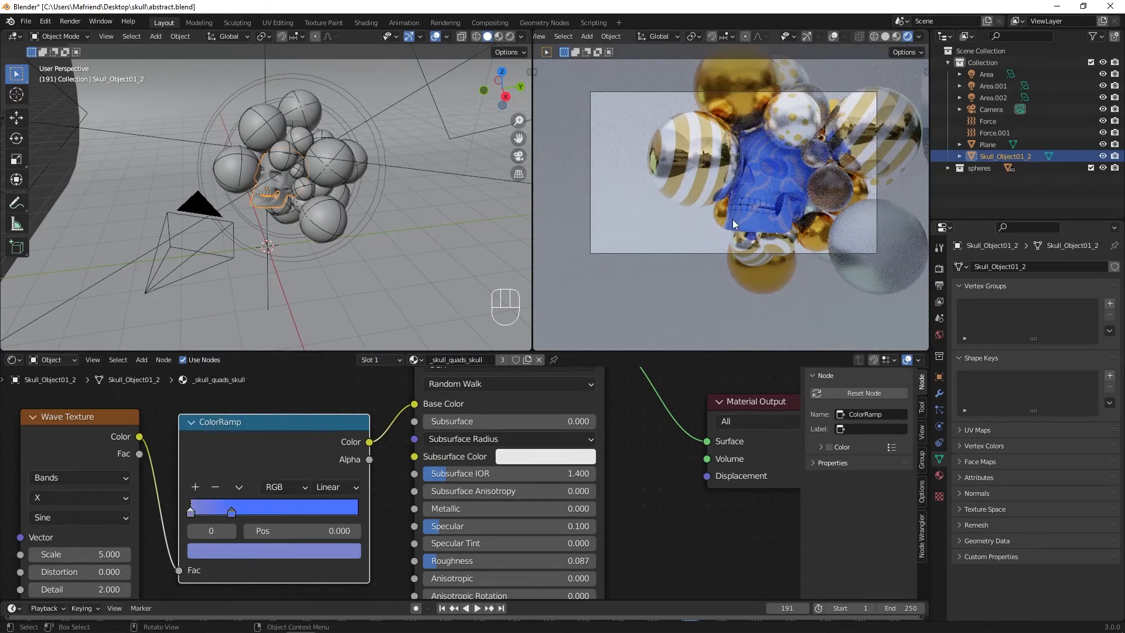
Move the ColorRamp's blue stop to position 0.191 and raise the Wave Texture's distortion.
{"action": "left_click_drag", "start_coordinate": [231, 514], "coordinate": [222, 515]}
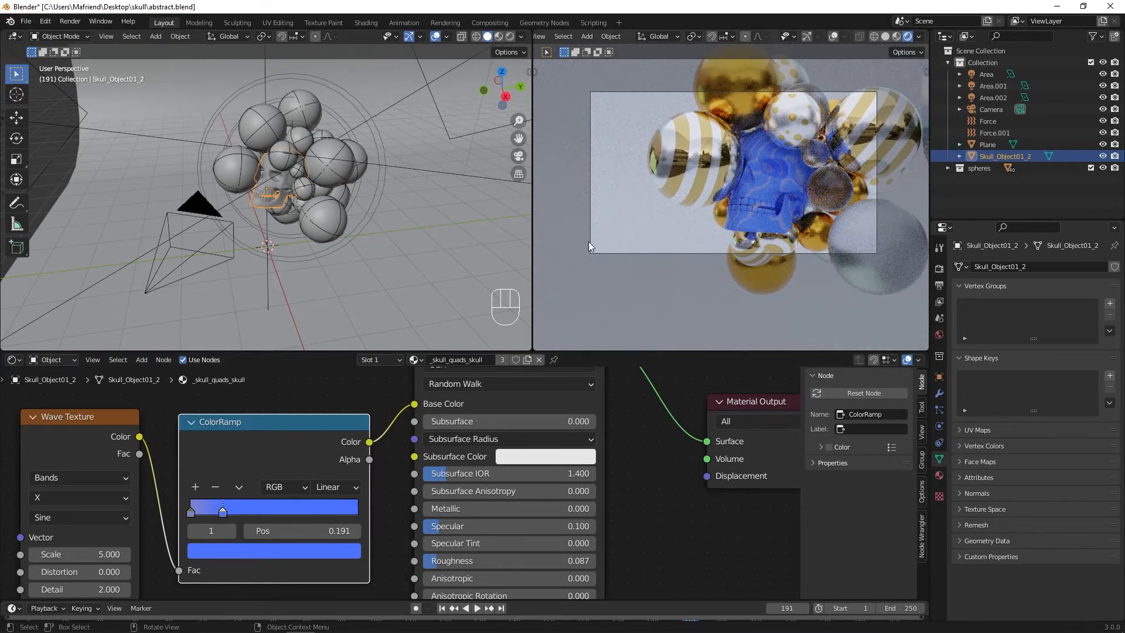
{"action": "left_click_drag", "start_coordinate": [71, 572], "coordinate": [103, 573]}
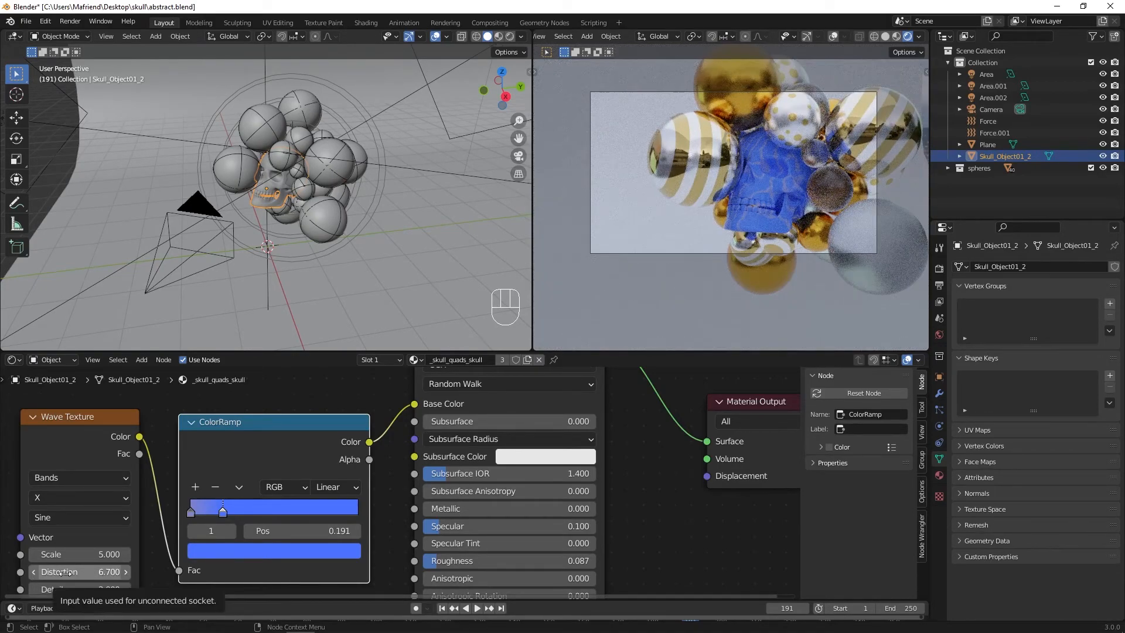
{"action": "left_click_drag", "start_coordinate": [67, 571], "coordinate": [60, 570]}
Duplicate the overhead area light and place the copy about 3.93 m along X, -1.35 m along Y and -0.72 m along Z.
{"action": "scroll", "coordinate": [307, 233], "scroll_direction": "down", "scroll_amount": 3}
{"action": "middle_click_drag", "start_coordinate": [296, 241], "coordinate": [257, 147]}
{"action": "left_click", "coordinate": [239, 142]}
{"action": "middle_click_drag", "start_coordinate": [240, 188], "coordinate": [313, 181]}
{"action": "key", "text": "shift+d"}
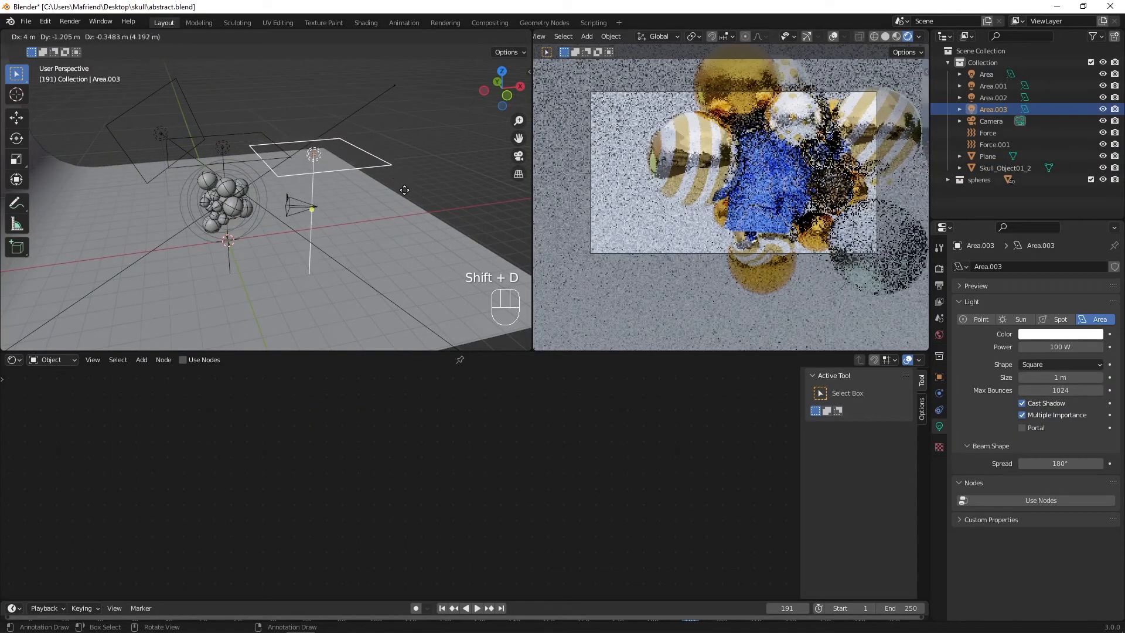
{"action": "left_click", "coordinate": [403, 197]}
{"action": "middle_click_drag", "start_coordinate": [403, 197], "coordinate": [322, 233]}
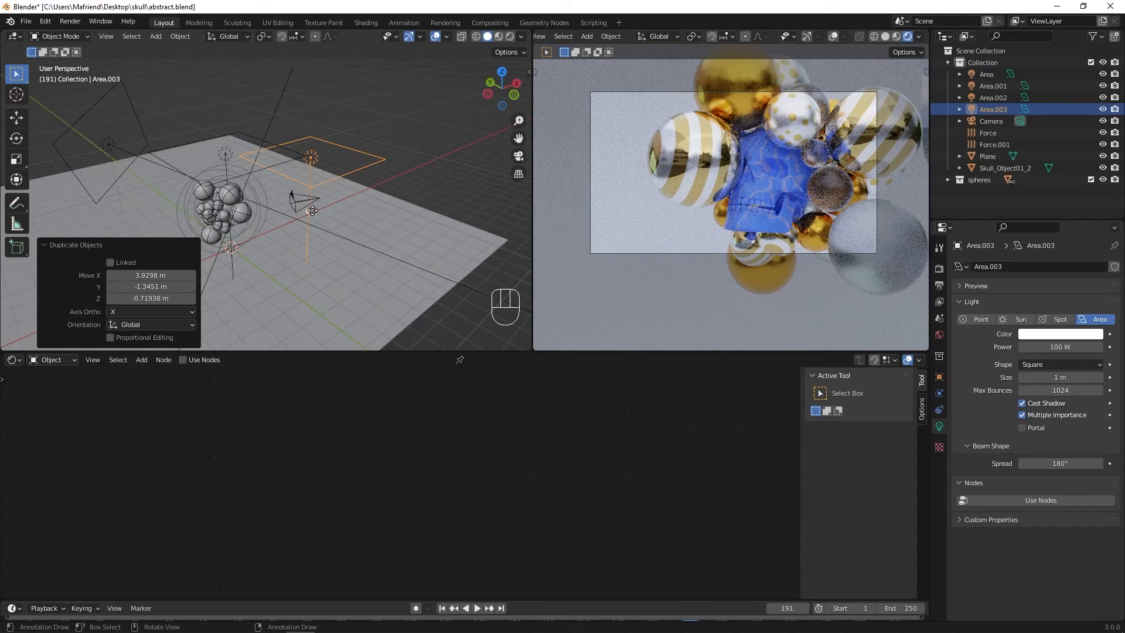
Rotate the duplicated area light to aim at the sphere cluster and set its power to 200 W.
{"action": "key", "text": "r"}
{"action": "middle_click_drag", "start_coordinate": [207, 225], "coordinate": [384, 243]}
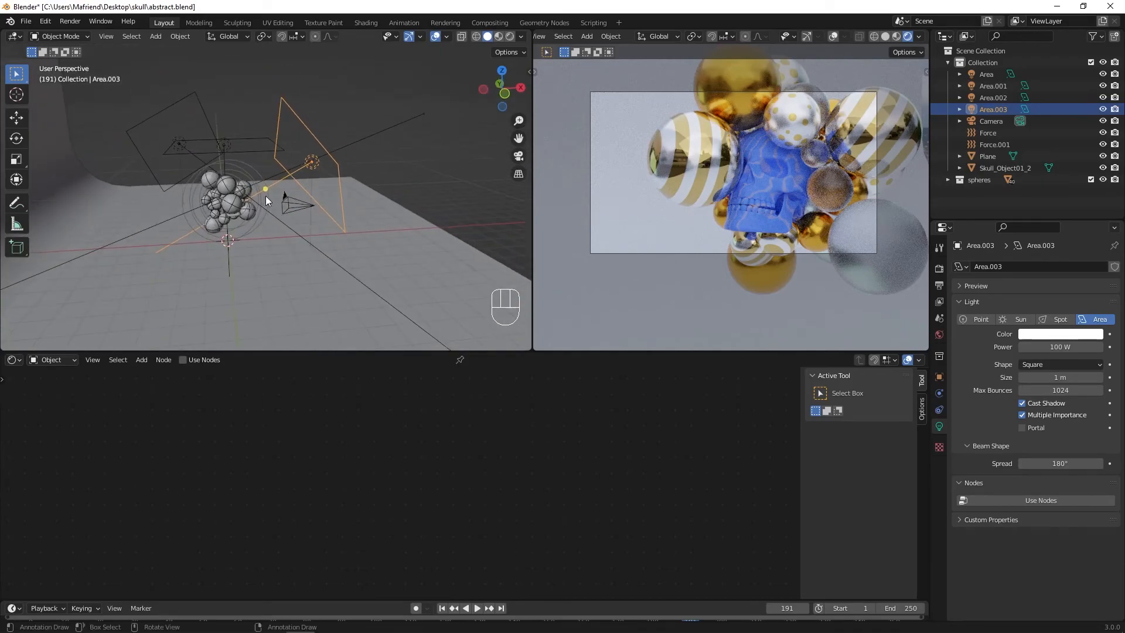
{"action": "left_click_drag", "start_coordinate": [265, 188], "coordinate": [228, 210]}
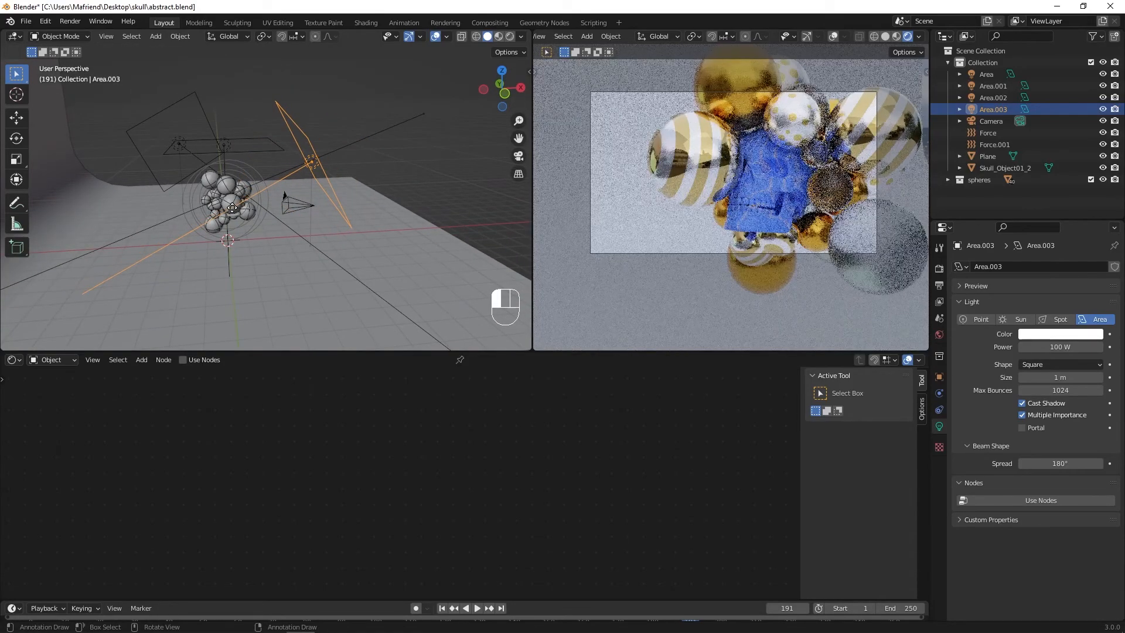
{"action": "left_click", "coordinate": [1031, 346]}
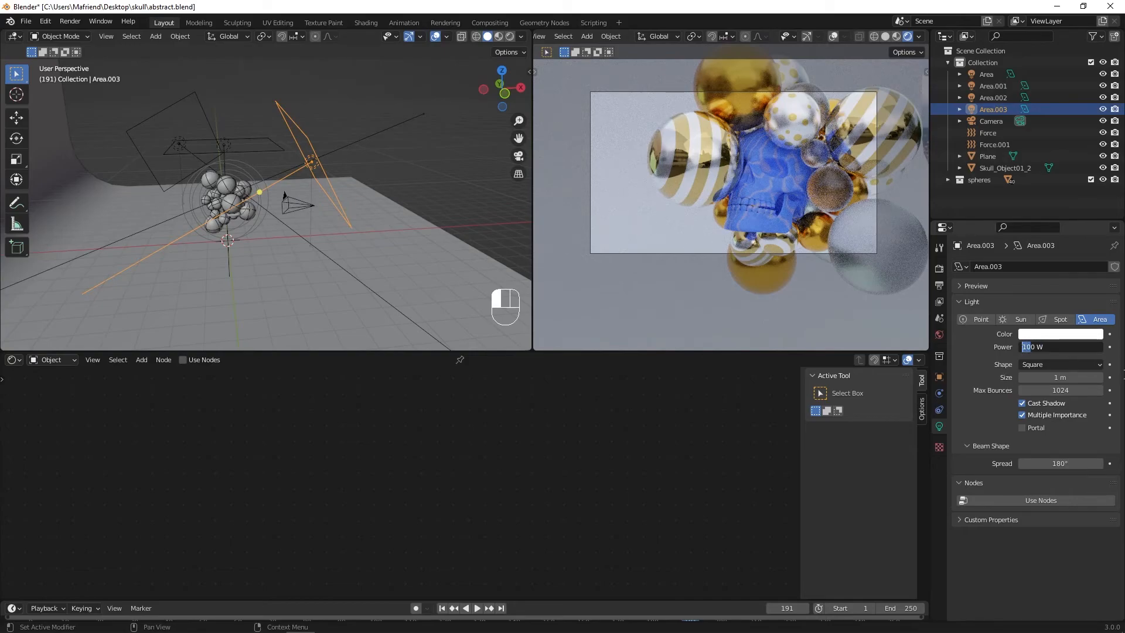
{"action": "key", "text": "Return"}
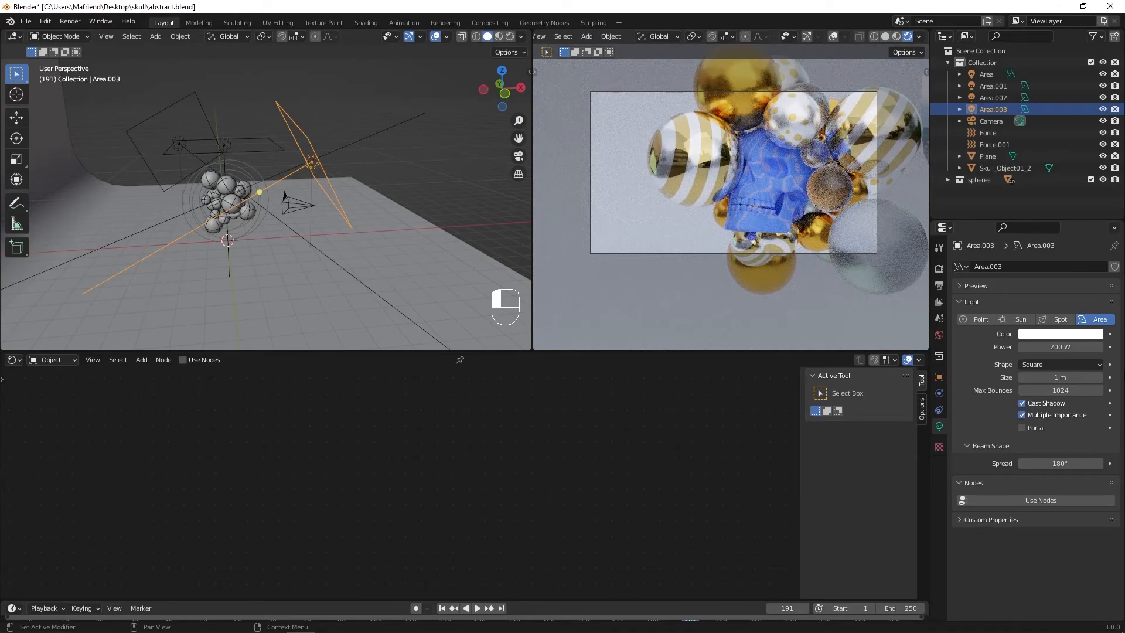
Give the curved backdrop plane a new material with a slightly darkened deep blue base color, hue 0.674 and saturation 0.977.
{"action": "middle_click_drag", "start_coordinate": [237, 302], "coordinate": [140, 296]}
{"action": "left_click", "coordinate": [252, 327]}
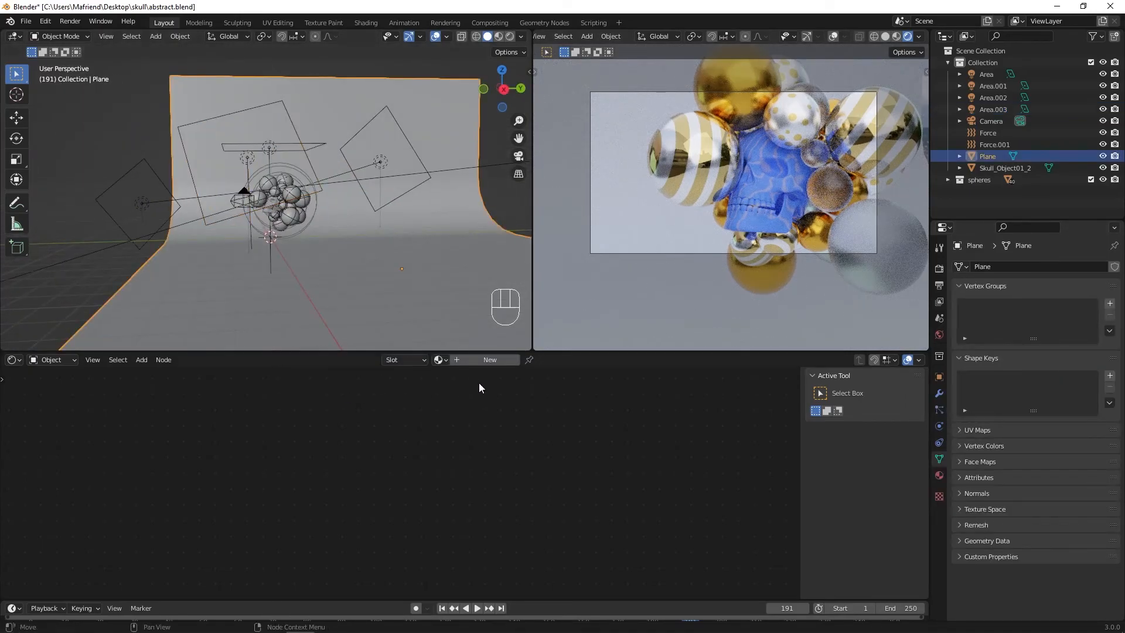
{"action": "left_click", "coordinate": [487, 364]}
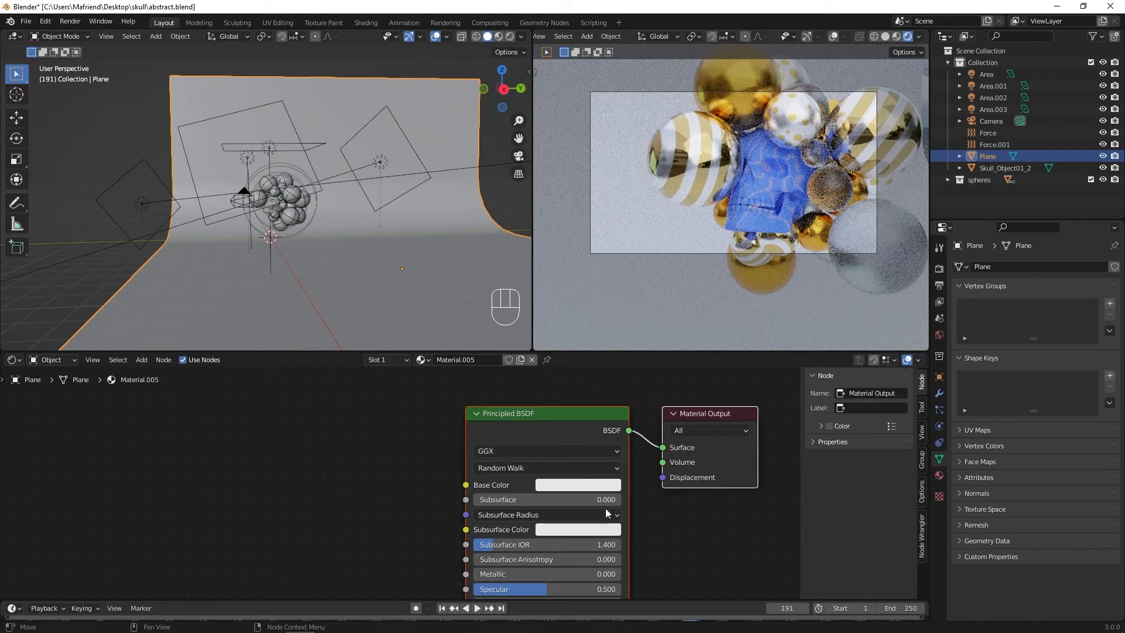
{"action": "left_click", "coordinate": [583, 485]}
{"action": "left_click_drag", "start_coordinate": [584, 339], "coordinate": [633, 323]}
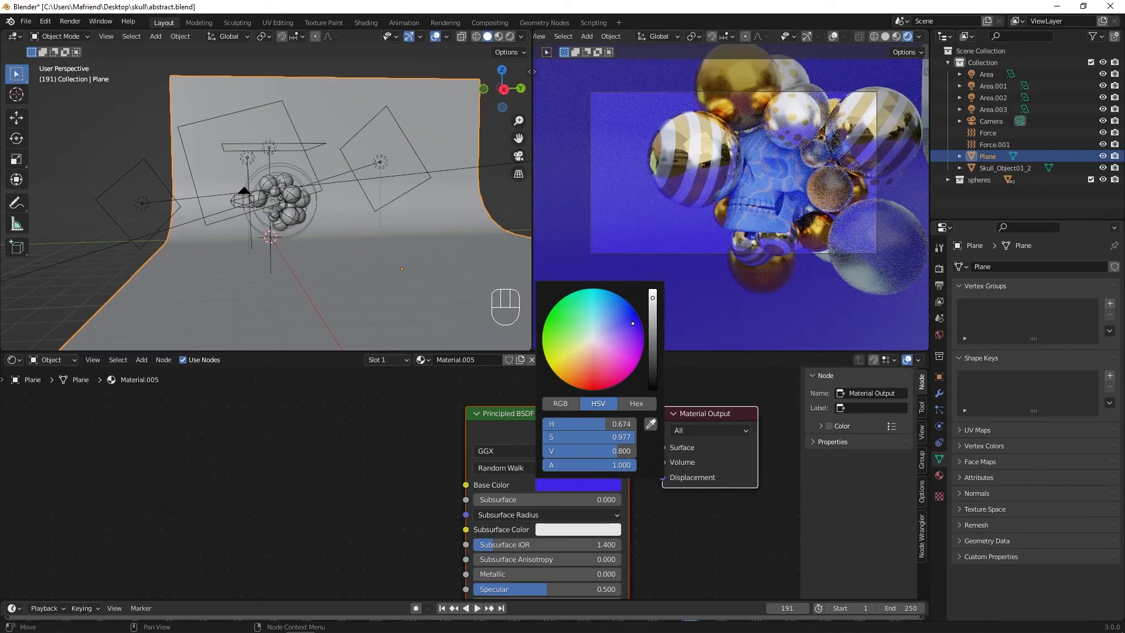
{"action": "left_click_drag", "start_coordinate": [653, 305], "coordinate": [653, 308]}
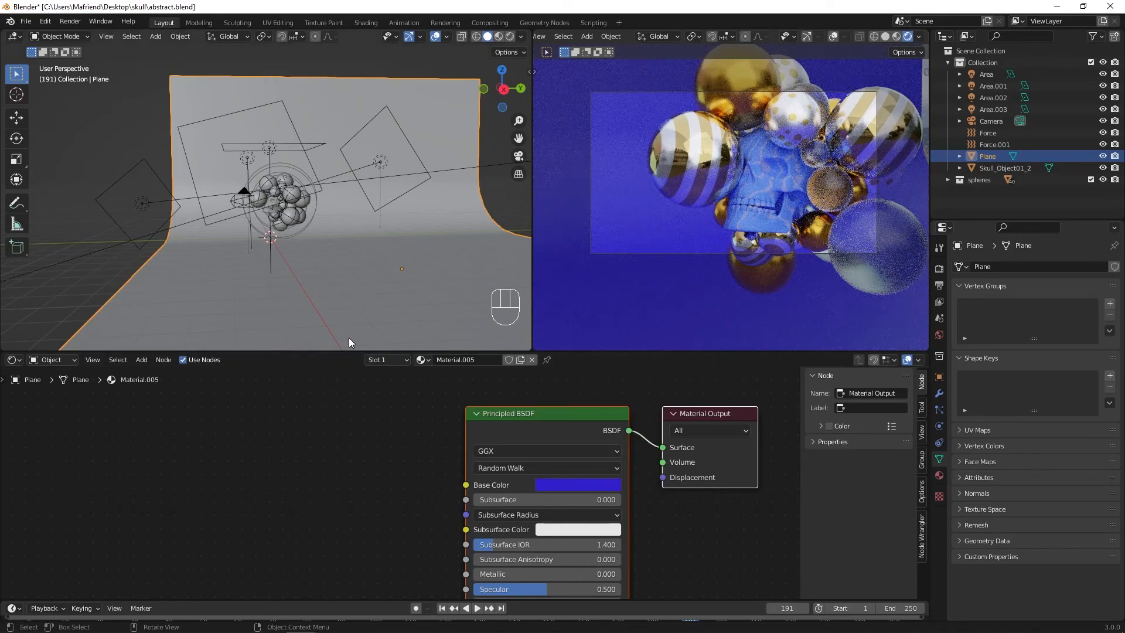
Try the High Contrast look in the render's color management, and settle on Medium High Contrast.
{"action": "middle_click_drag", "start_coordinate": [332, 231], "coordinate": [271, 220]}
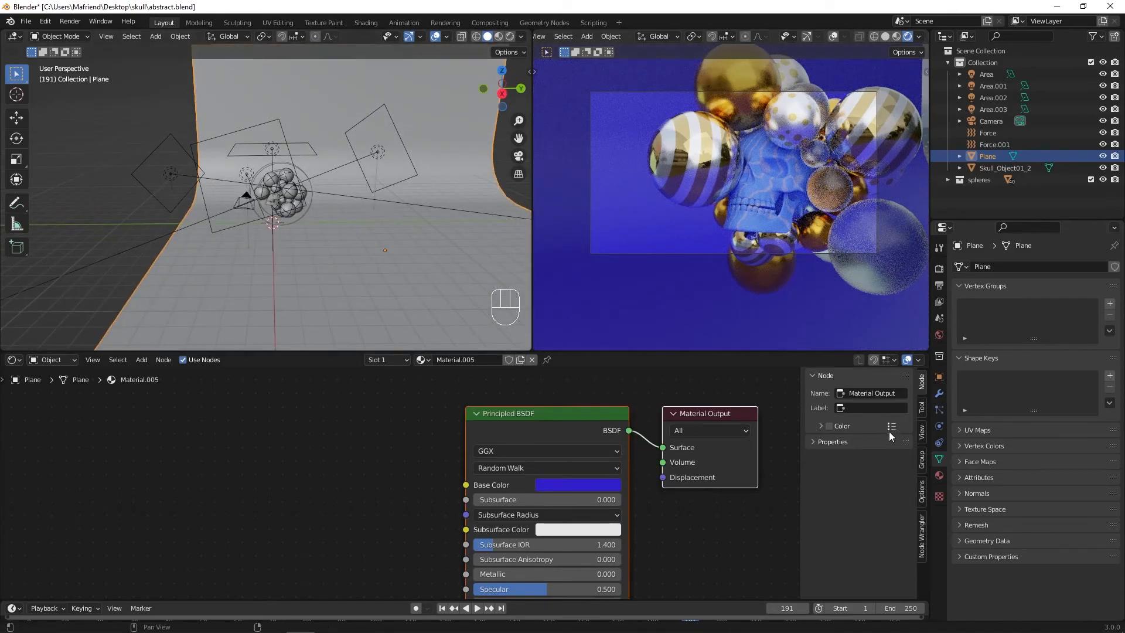
{"action": "left_click", "coordinate": [940, 269]}
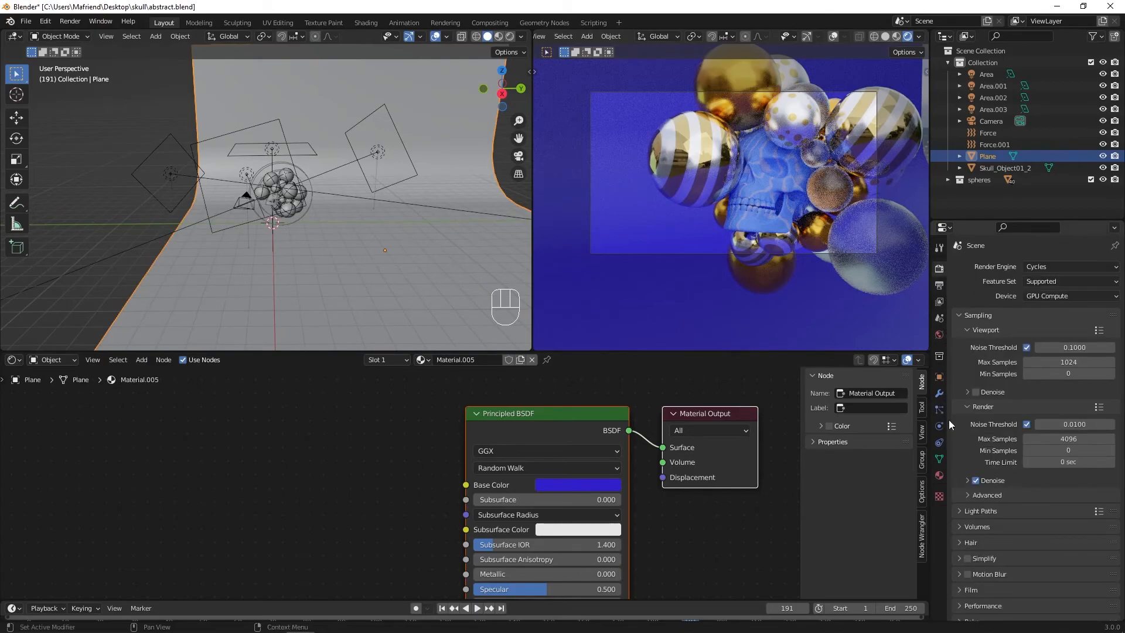
{"action": "scroll", "coordinate": [981, 529], "scroll_direction": "down", "scroll_amount": 2}
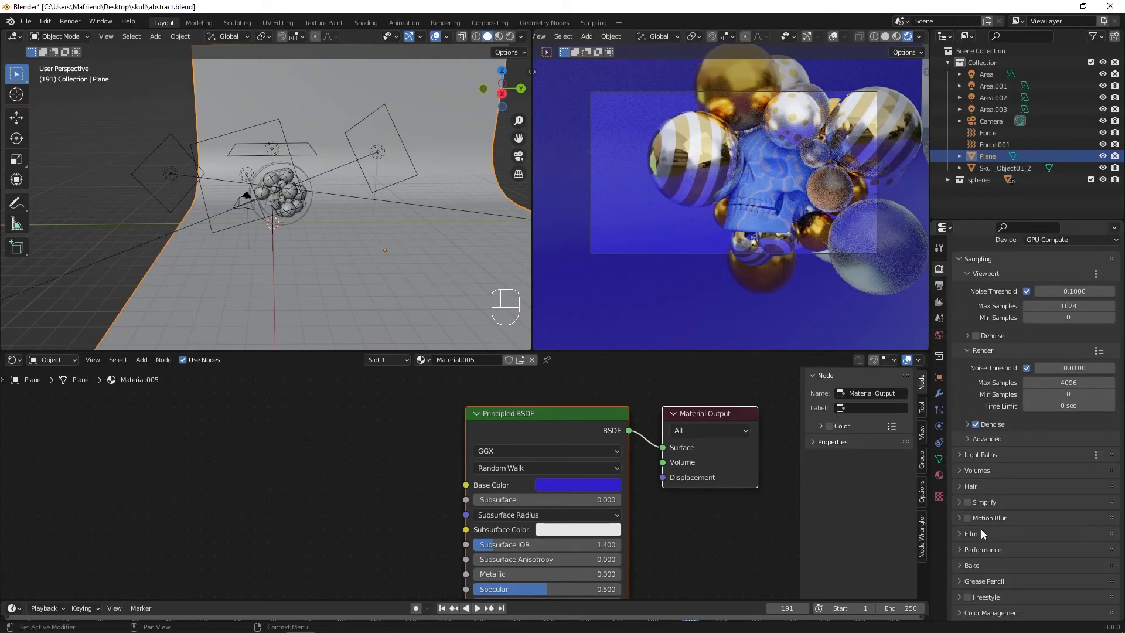
{"action": "left_click", "coordinate": [977, 612]}
{"action": "scroll", "coordinate": [1030, 561], "scroll_direction": "down", "scroll_amount": 3}
{"action": "left_click", "coordinate": [1052, 566]}
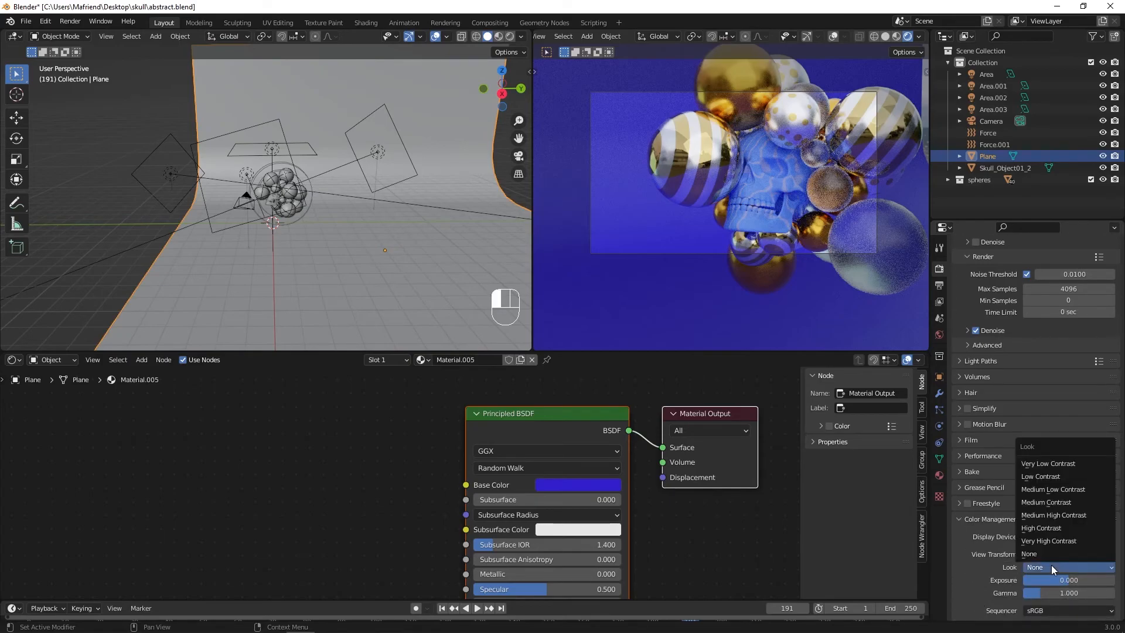
{"action": "left_click", "coordinate": [1059, 526]}
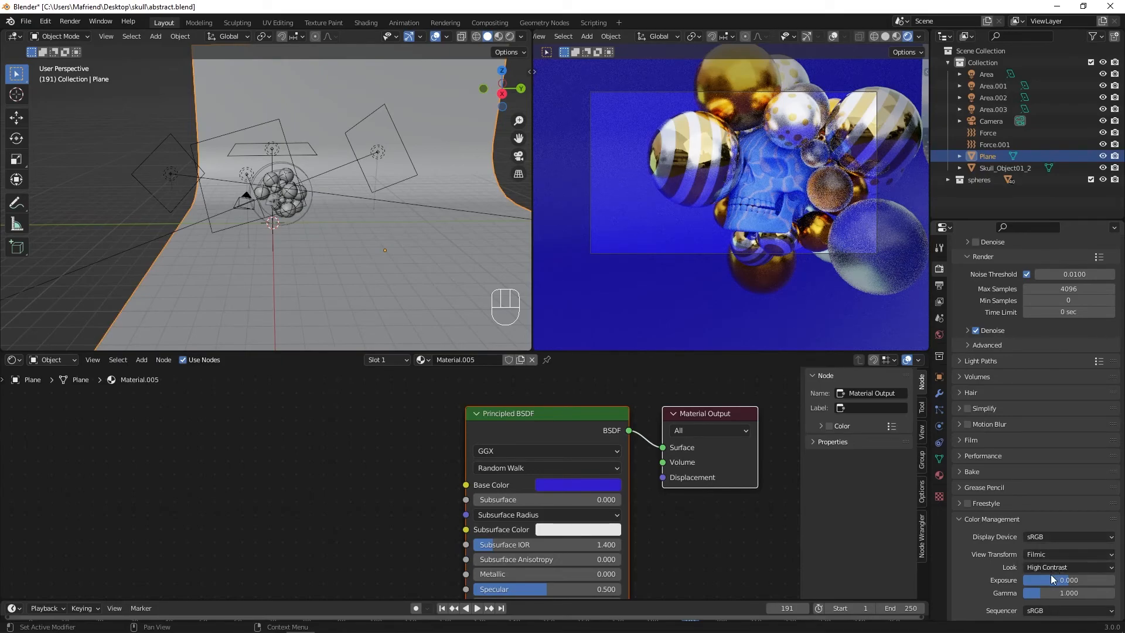
{"action": "scroll", "coordinate": [1060, 585], "scroll_direction": "down", "scroll_amount": 1}
{"action": "left_click", "coordinate": [1057, 551]}
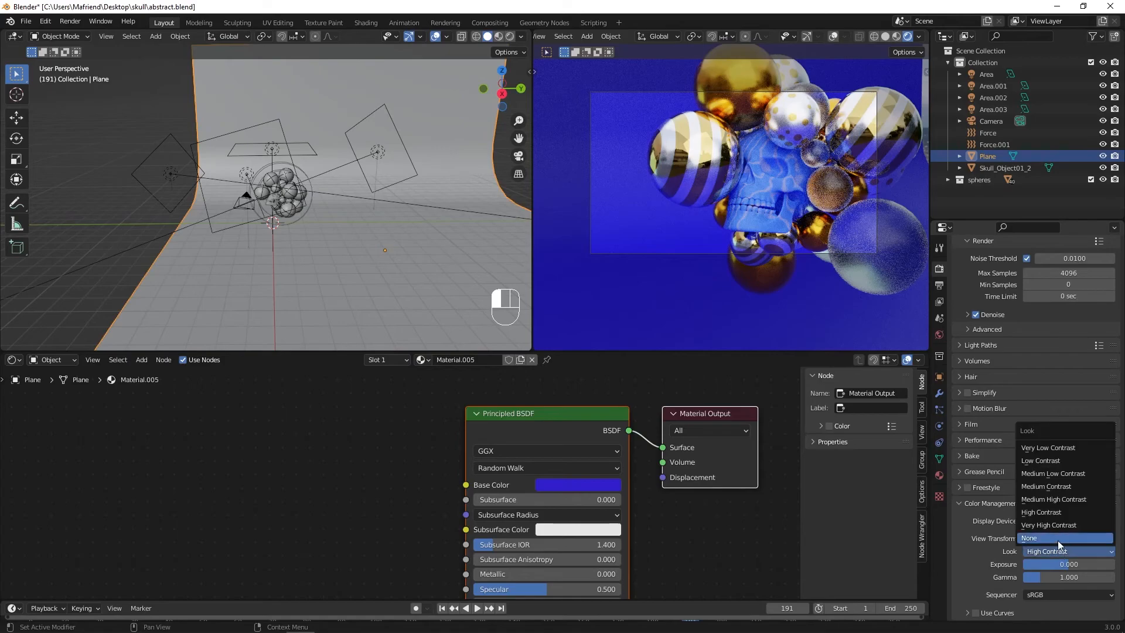
{"action": "left_click", "coordinate": [1067, 499]}
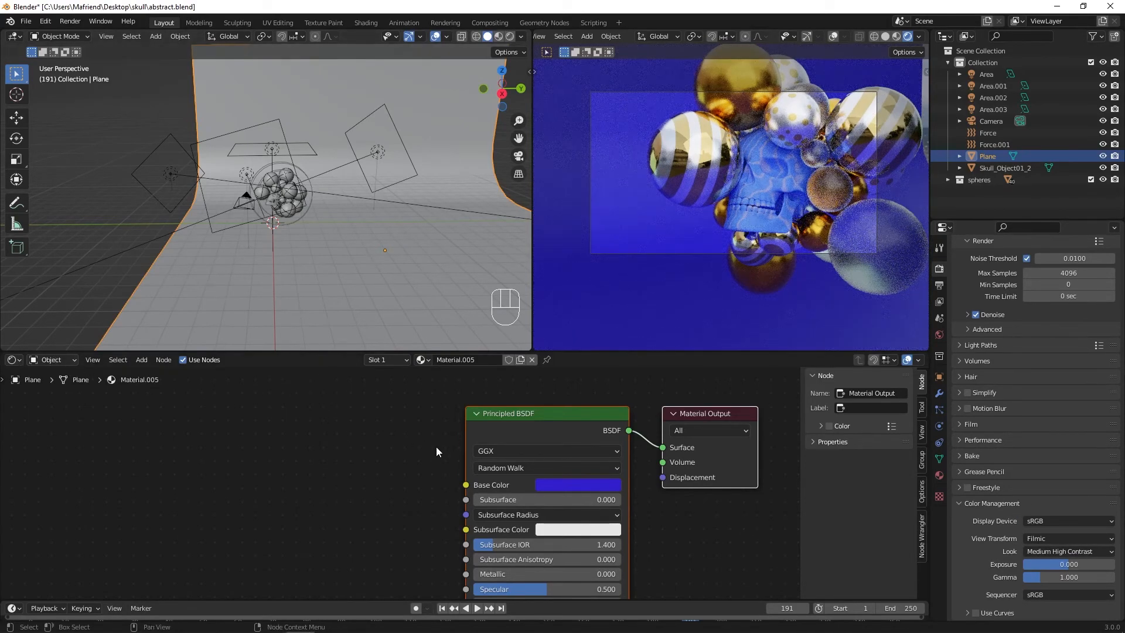
Set the strength of the world's Background node to 1.
{"action": "scroll", "coordinate": [436, 446], "scroll_direction": "down", "scroll_amount": 1}
{"action": "left_click", "coordinate": [70, 360]}
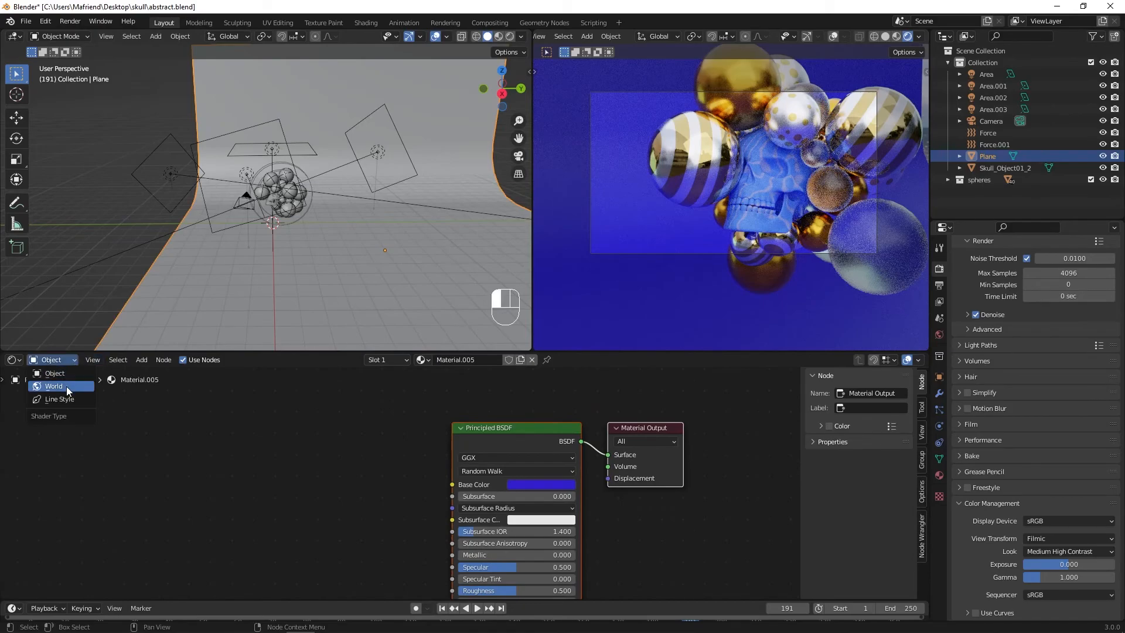
{"action": "left_click", "coordinate": [66, 386]}
{"action": "scroll", "coordinate": [563, 448], "scroll_direction": "up", "scroll_amount": 3}
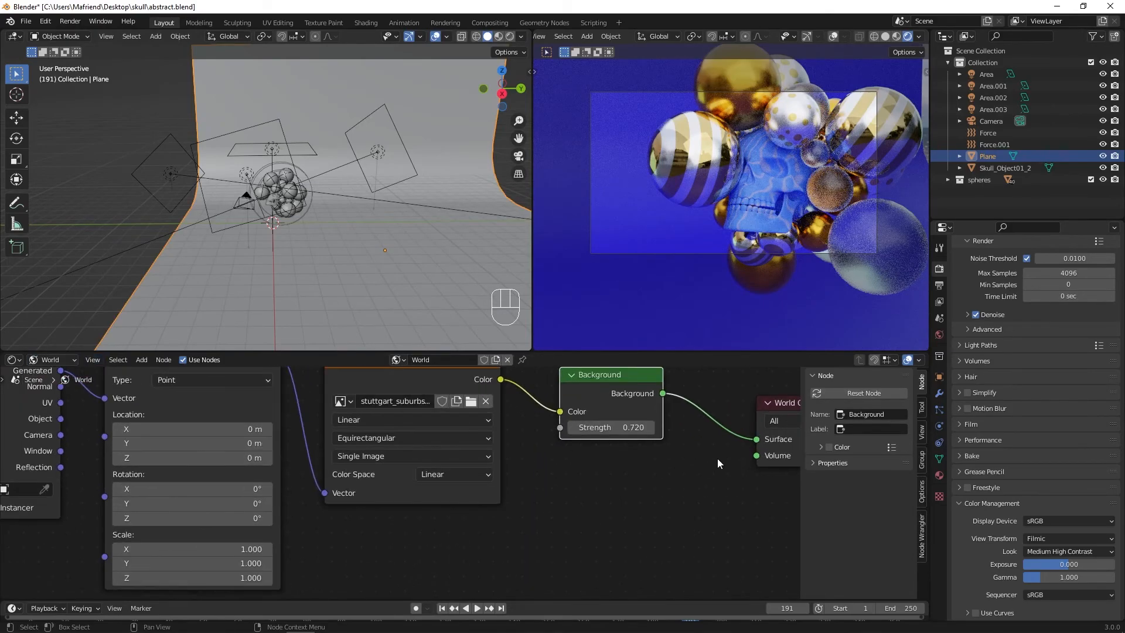
{"action": "left_click", "coordinate": [607, 459]}
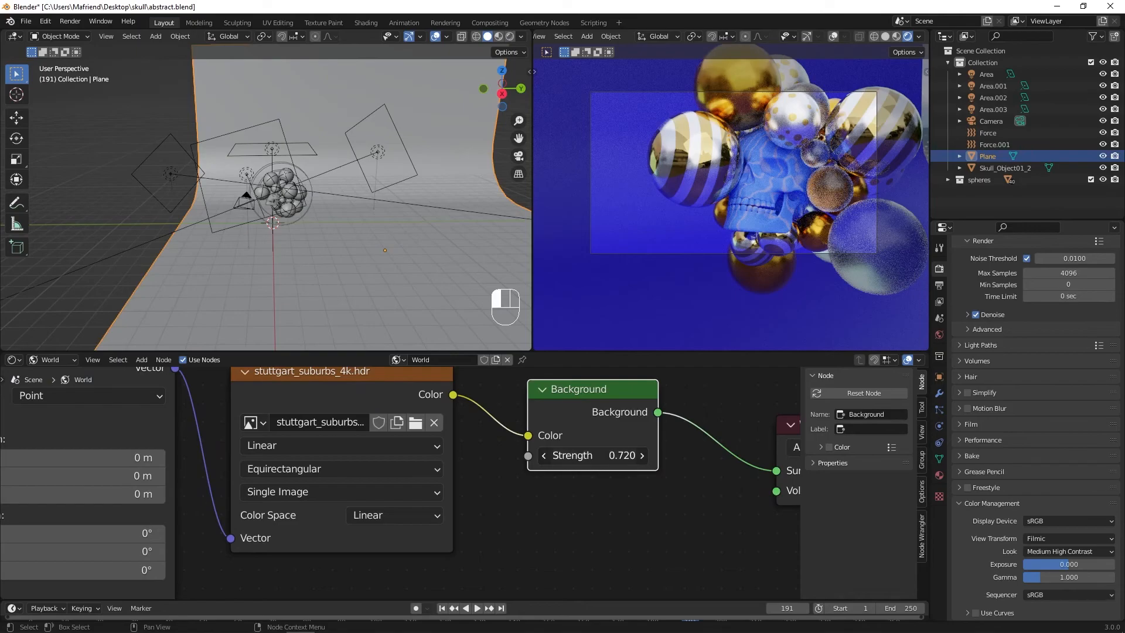
{"action": "left_click_drag", "start_coordinate": [607, 458], "coordinate": [642, 458]}
{"action": "left_click", "coordinate": [606, 458]}
{"action": "type", "text": "1"}
{"action": "key", "text": "Return"}
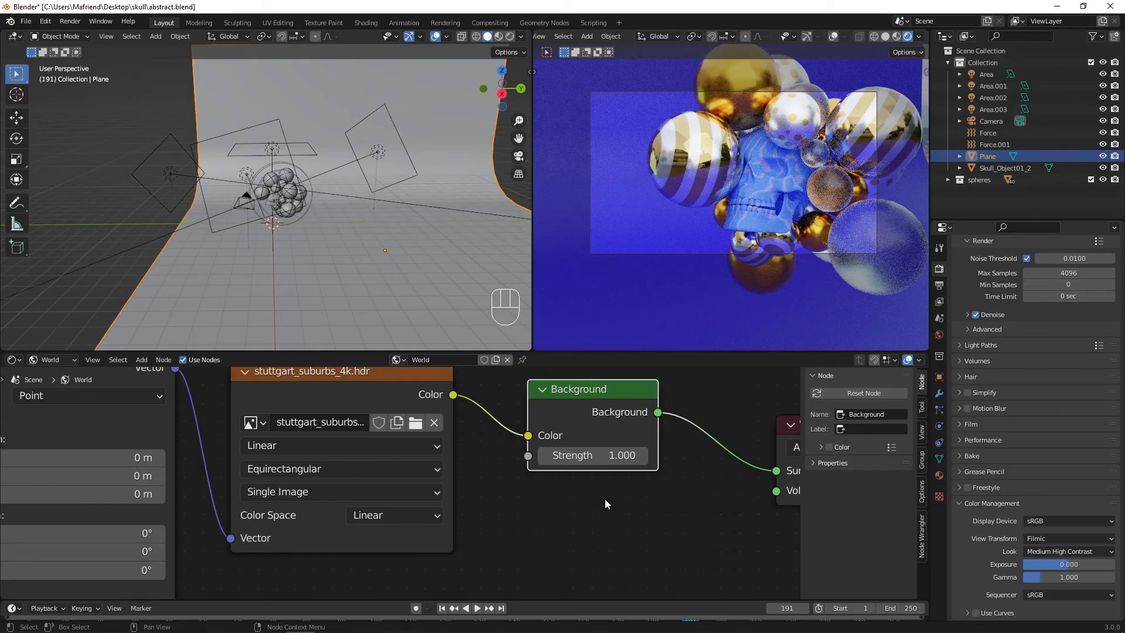
{"action": "left_click", "coordinate": [655, 508]}
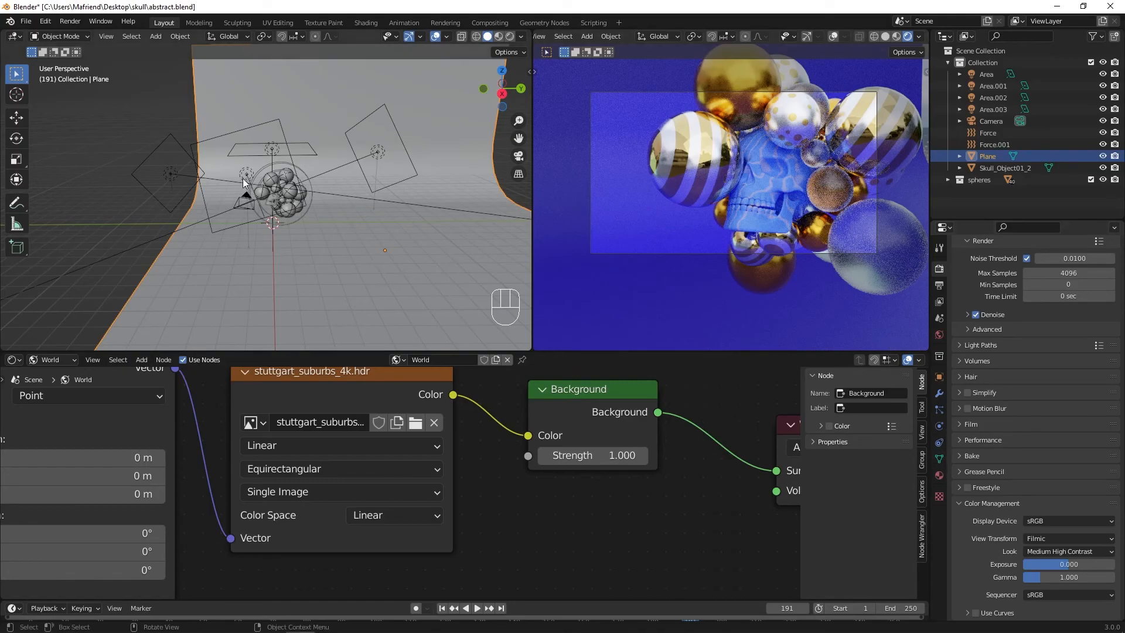
Enable depth of field on the camera and pick the skull, Skull_Object01_2, as its focus object.
{"action": "middle_click_drag", "start_coordinate": [245, 178], "coordinate": [255, 197]}
{"action": "left_click", "coordinate": [245, 199]}
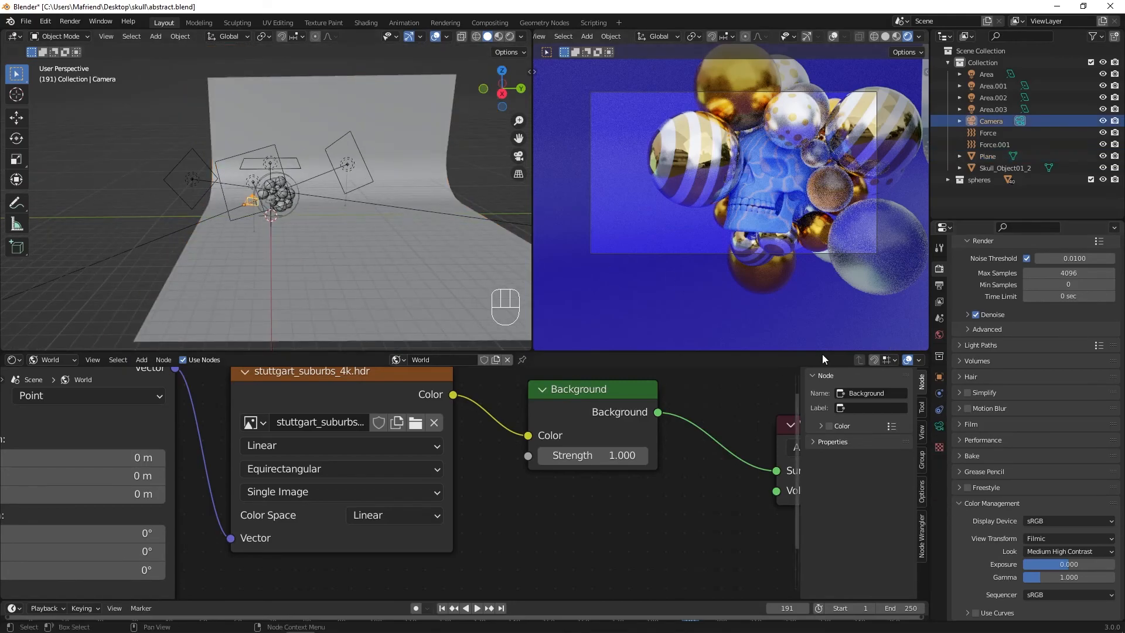
{"action": "left_click", "coordinate": [940, 426]}
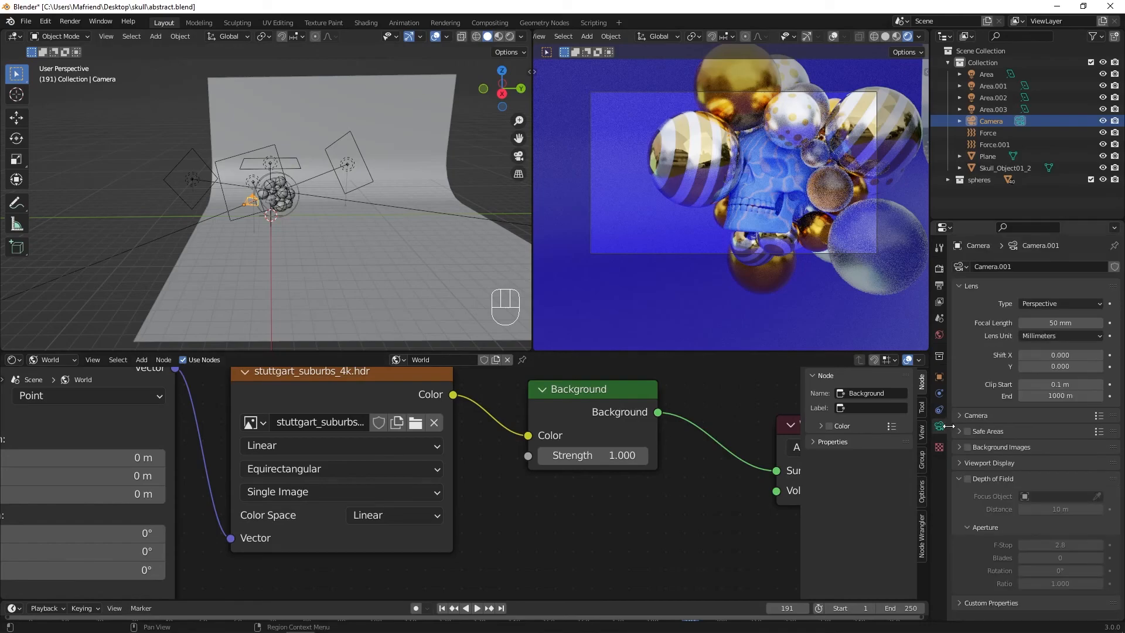
{"action": "left_click", "coordinate": [967, 479]}
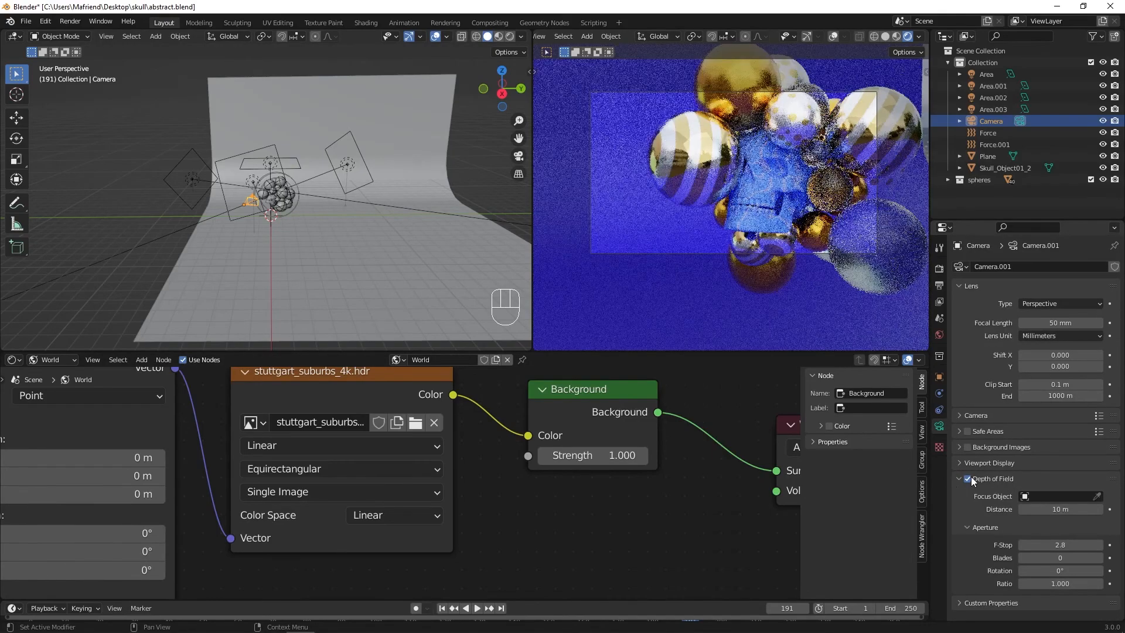
{"action": "left_click", "coordinate": [1096, 496]}
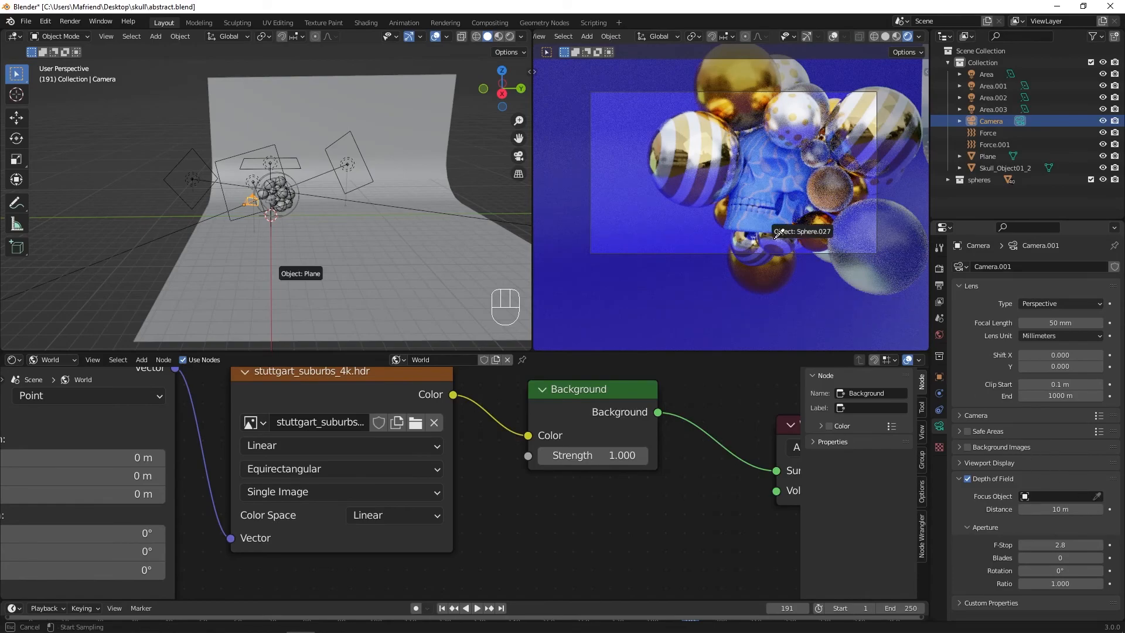
{"action": "left_click", "coordinate": [274, 186]}
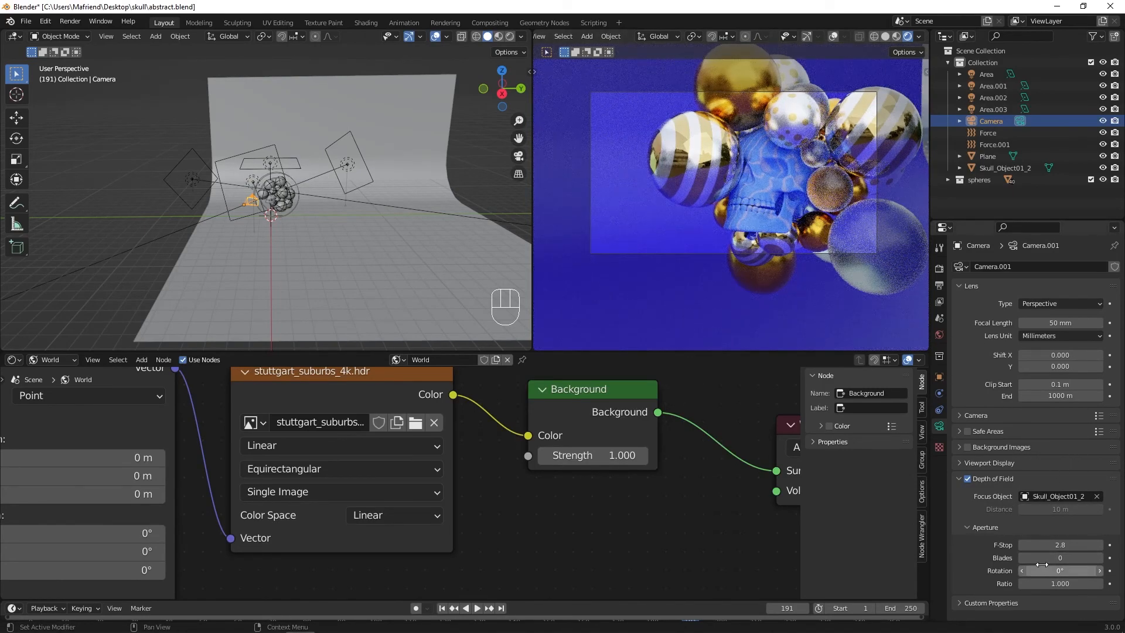
Lower the camera's depth of field aperture to an F-Stop of 0.9.
{"action": "left_click", "coordinate": [1060, 545]}
{"action": "left_click_drag", "start_coordinate": [1060, 545], "coordinate": [1027, 566]}
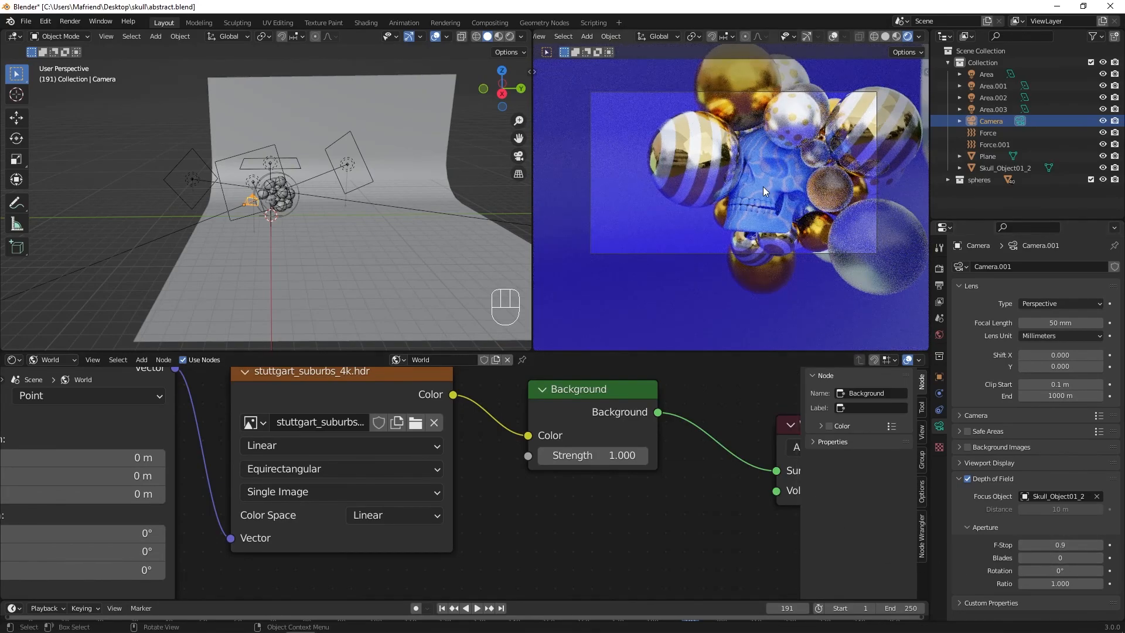
{"action": "scroll", "coordinate": [410, 433], "scroll_direction": "down", "scroll_amount": 1}
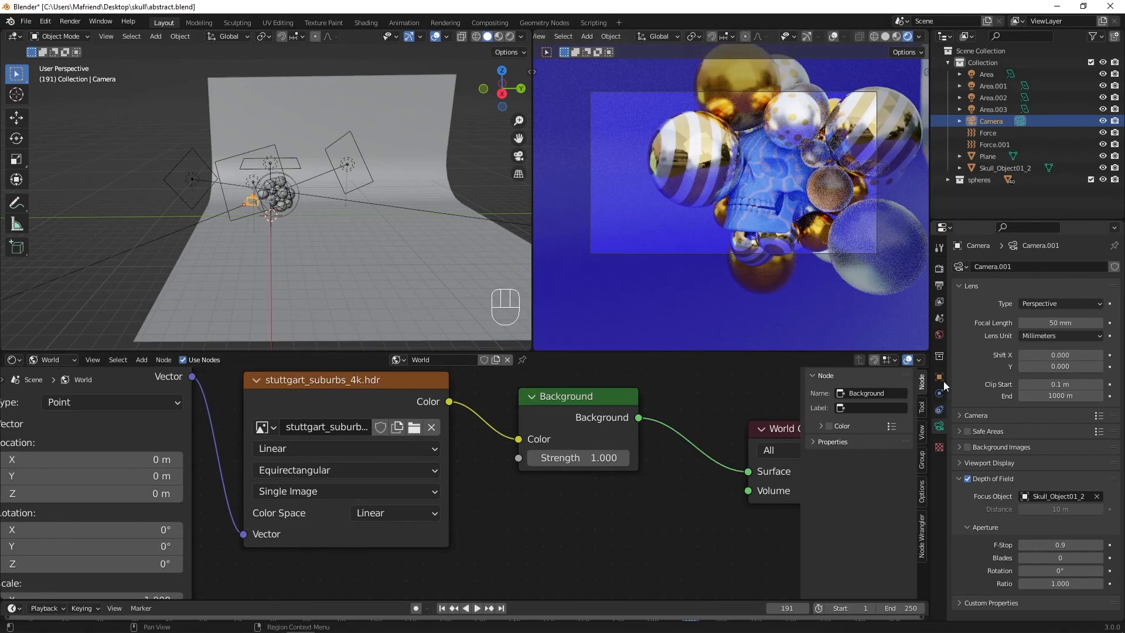
Collapse the camera's Lens and Depth of Field settings and render the current frame as a still image.
{"action": "left_click", "coordinate": [961, 286]}
{"action": "left_click", "coordinate": [959, 364]}
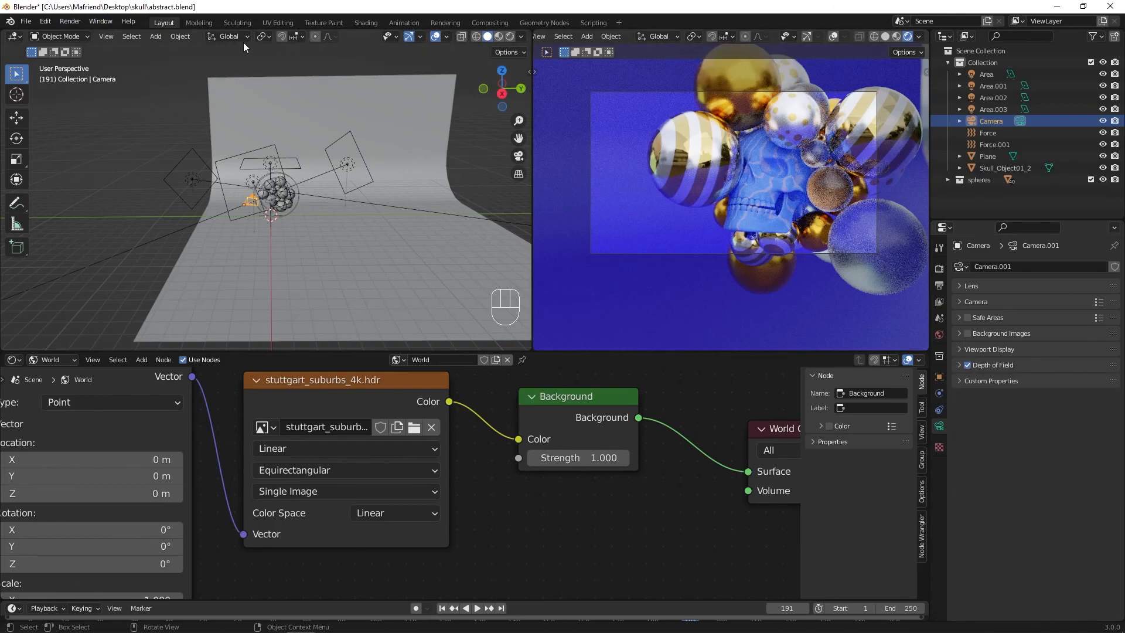
{"action": "left_click", "coordinate": [71, 21]}
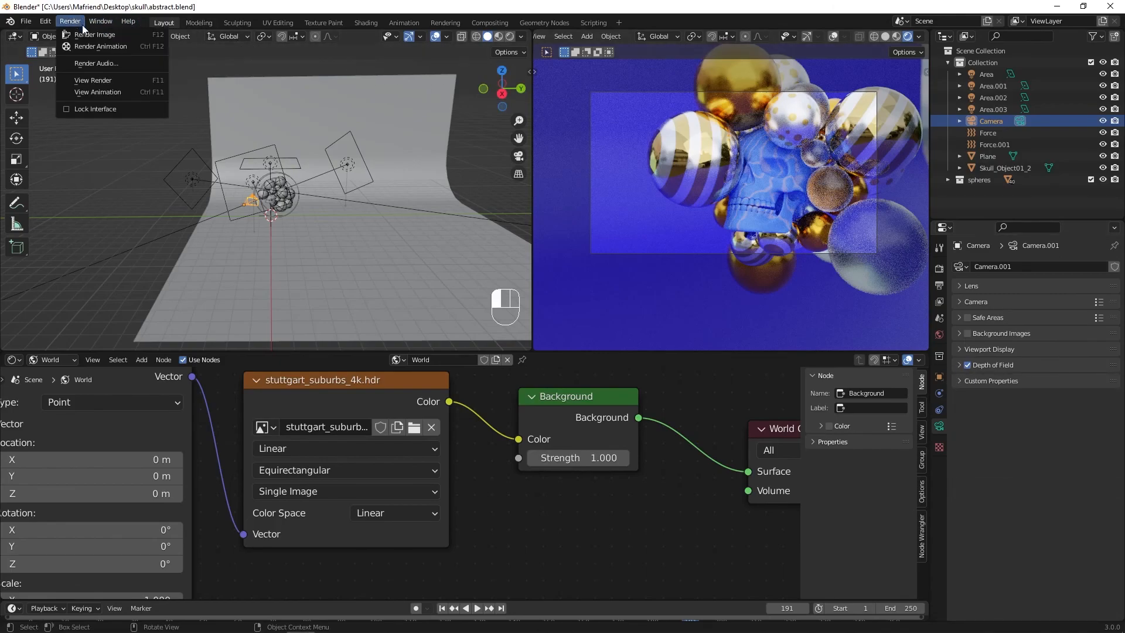
{"action": "left_click", "coordinate": [82, 33]}
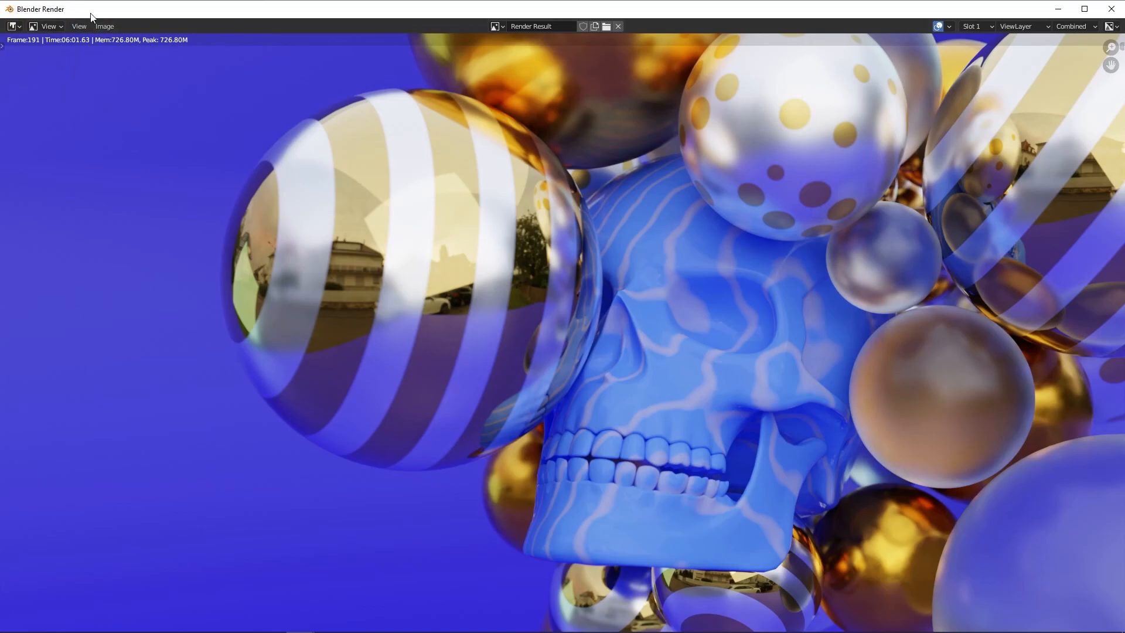
Save the rendered image as untitled.jpg in the skull folder, in JPEG format at 100% quality.
{"action": "left_click", "coordinate": [104, 26]}
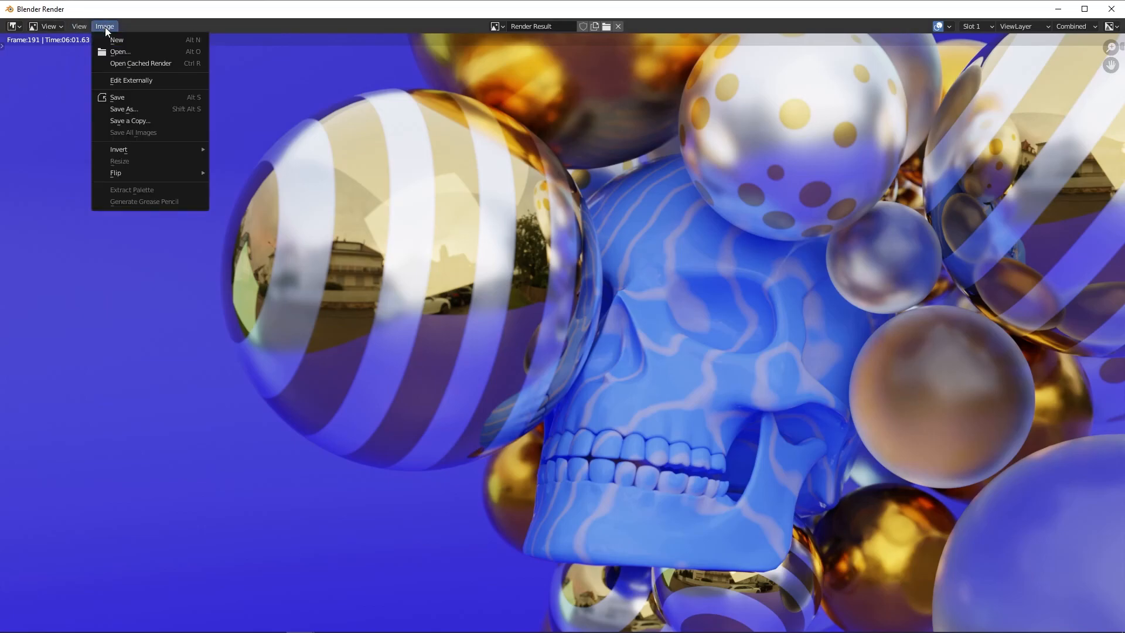
{"action": "left_click", "coordinate": [137, 109]}
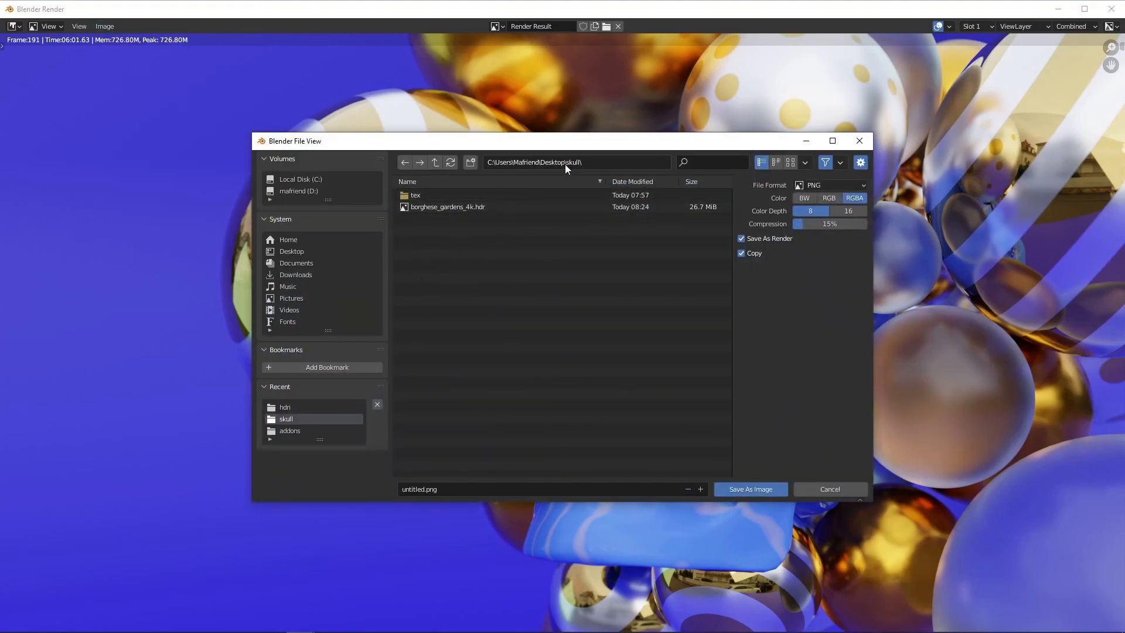
{"action": "left_click", "coordinate": [849, 185]}
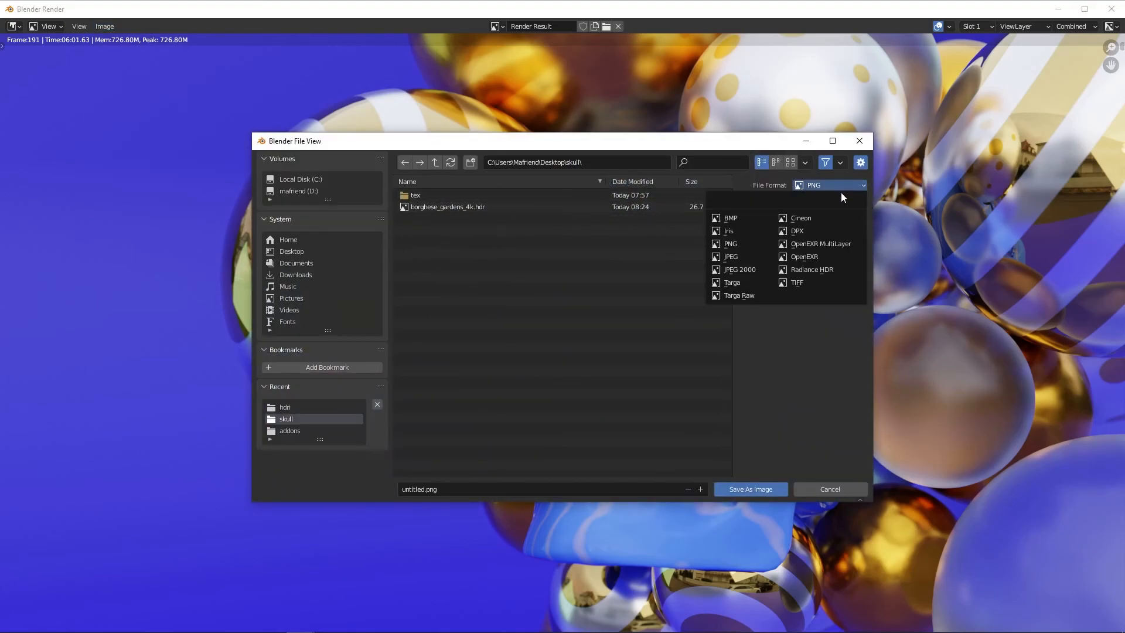
{"action": "left_click", "coordinate": [744, 259]}
{"action": "left_click_drag", "start_coordinate": [843, 211], "coordinate": [866, 211]}
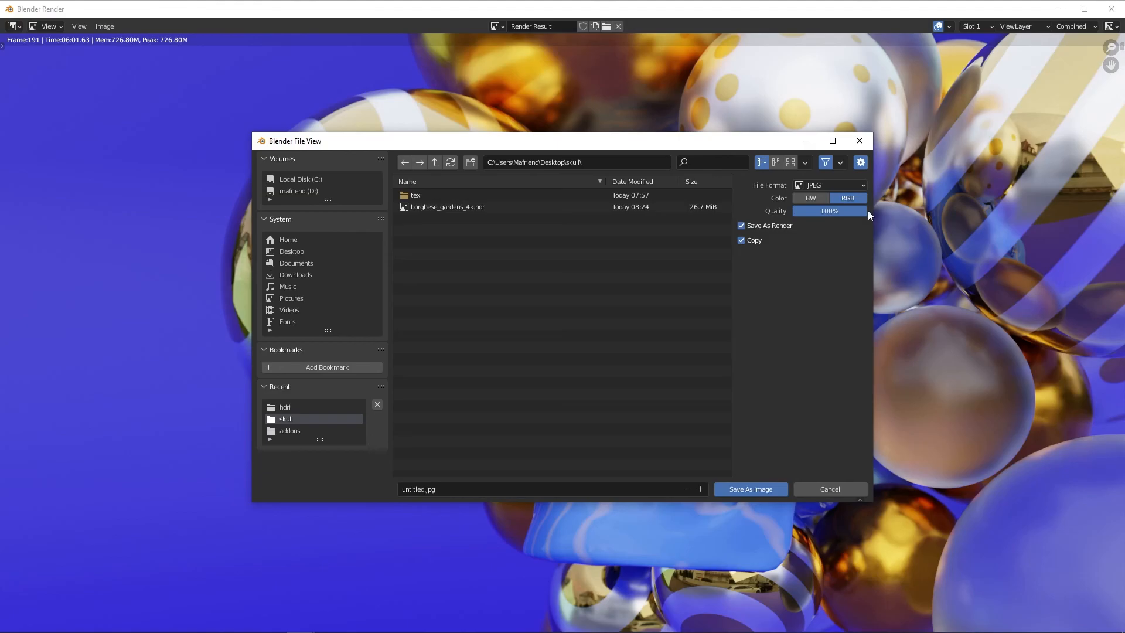
{"action": "left_click", "coordinate": [753, 489]}
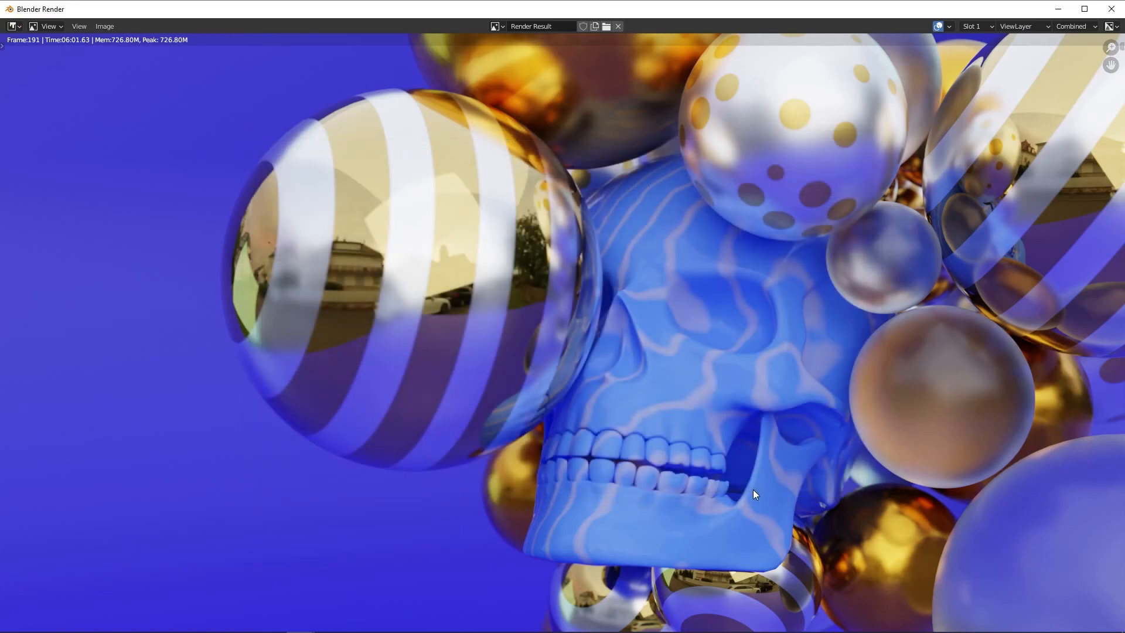